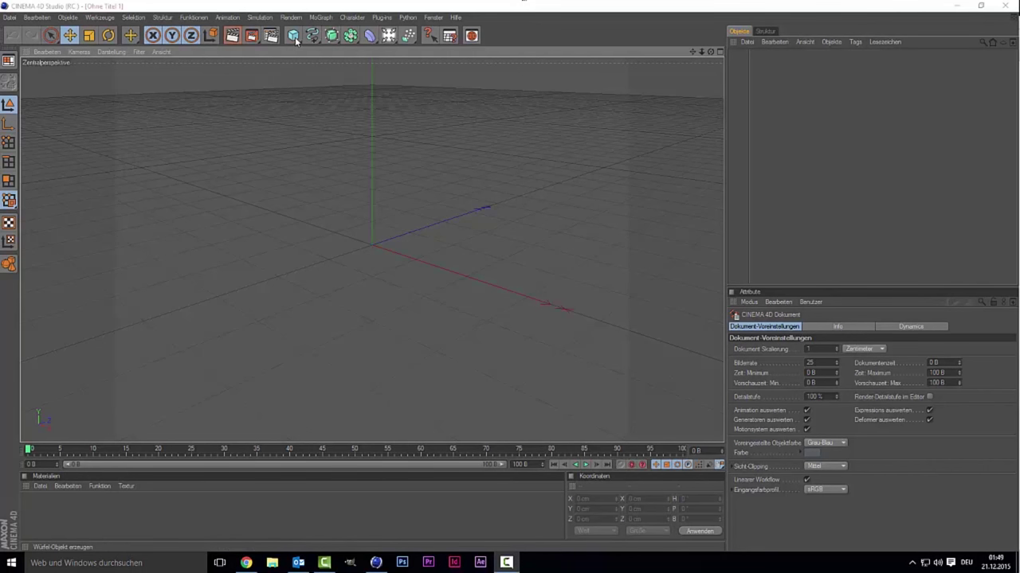
# - Add a plane, scale it to about 1541 cm square, and create a new default material
pyautogui.moveTo(295, 40); pyautogui.dragTo(403, 65)
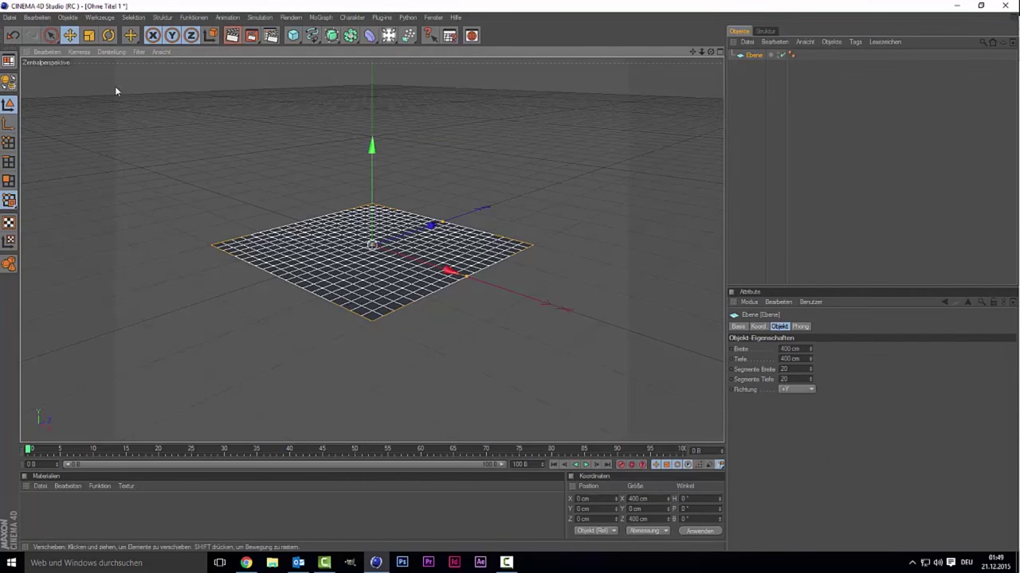
pyautogui.click(89, 35)
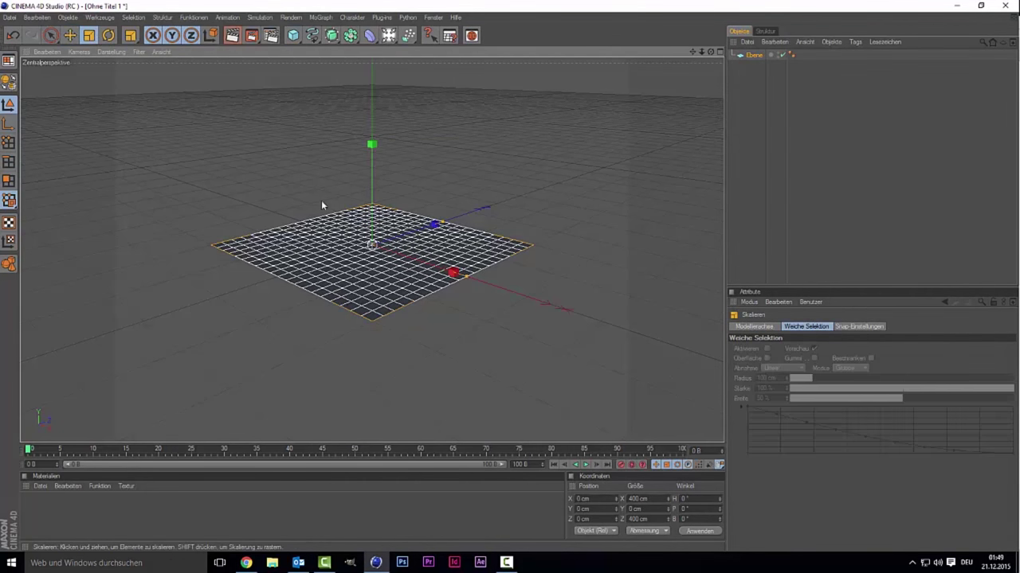
pyautogui.moveTo(371, 246); pyautogui.dragTo(574, 246)
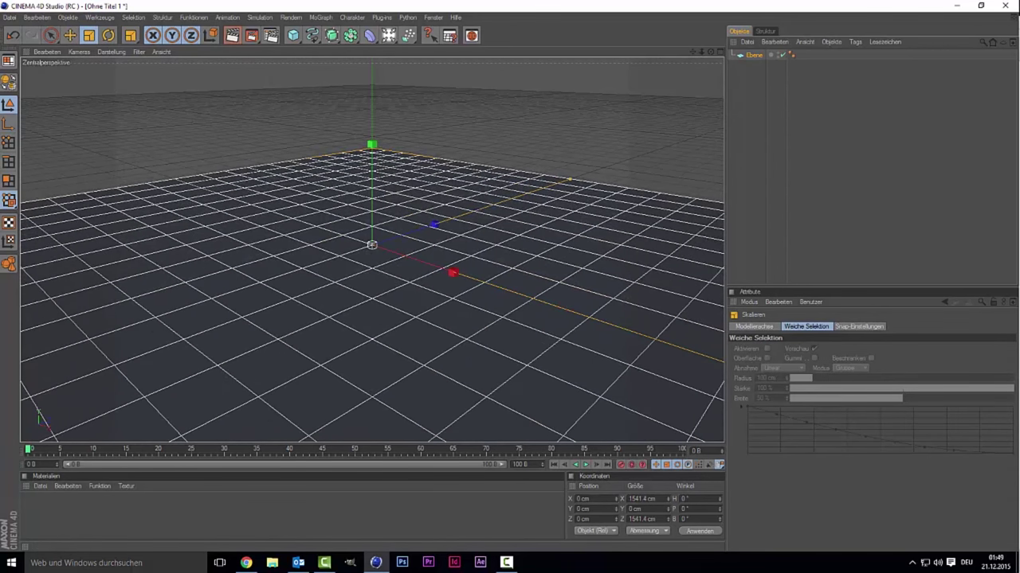
pyautogui.doubleClick(147, 524)
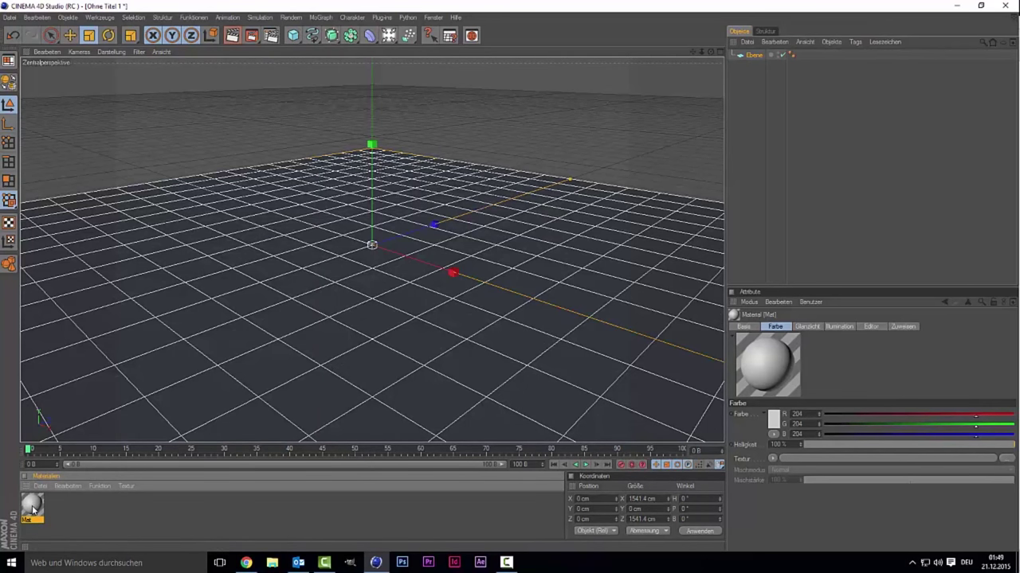
# - Apply the Mat material to the plane and switch to the BP UV Edit layout
pyautogui.moveTo(32, 509); pyautogui.dragTo(329, 303)
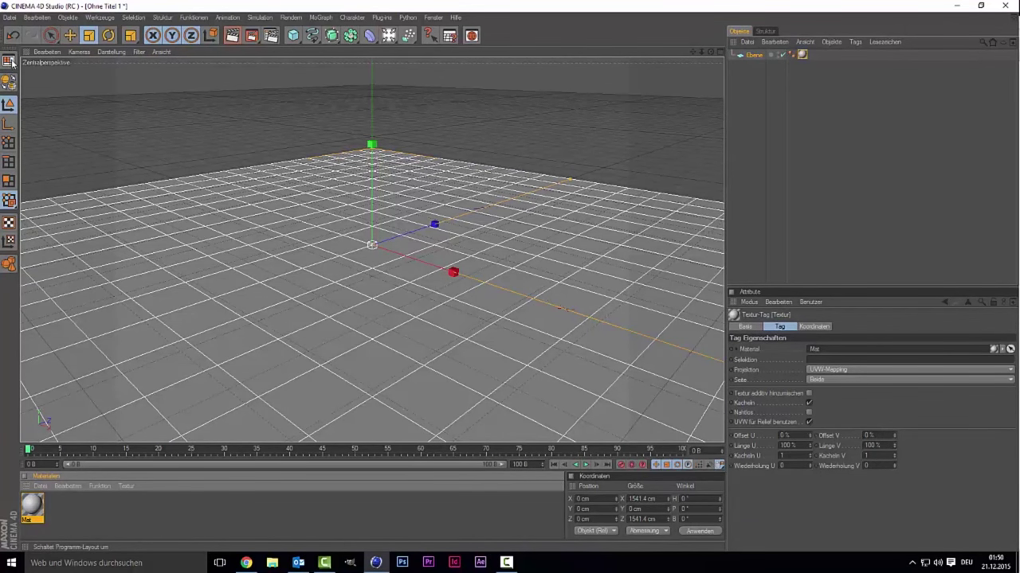
pyautogui.click(11, 61)
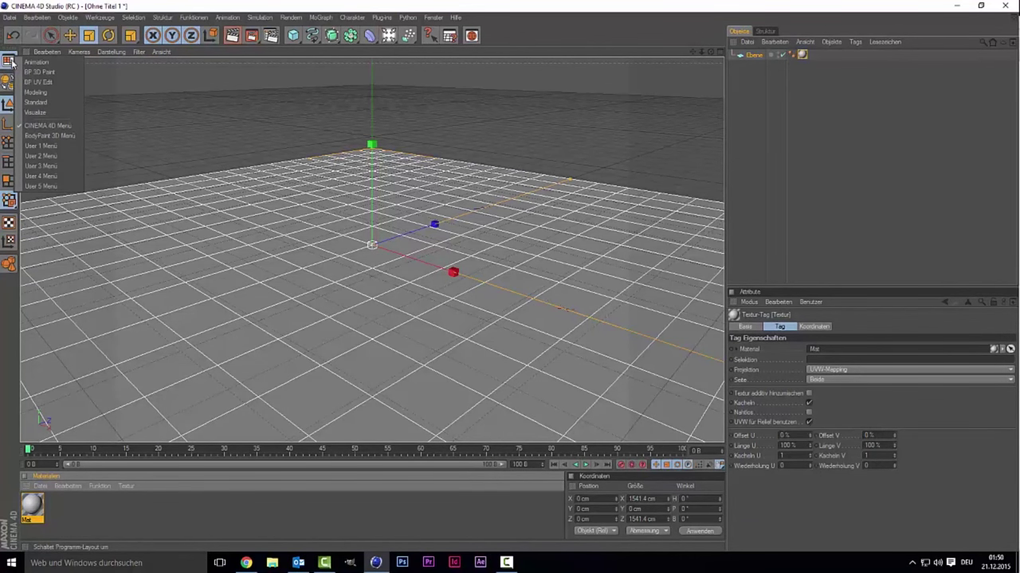
pyautogui.click(522, 26)
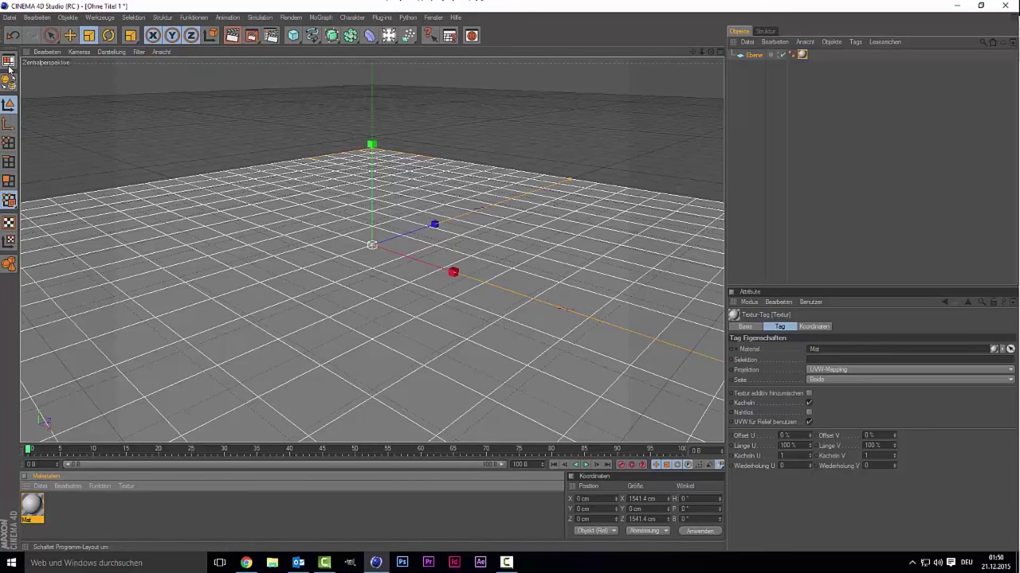
pyautogui.click(9, 62)
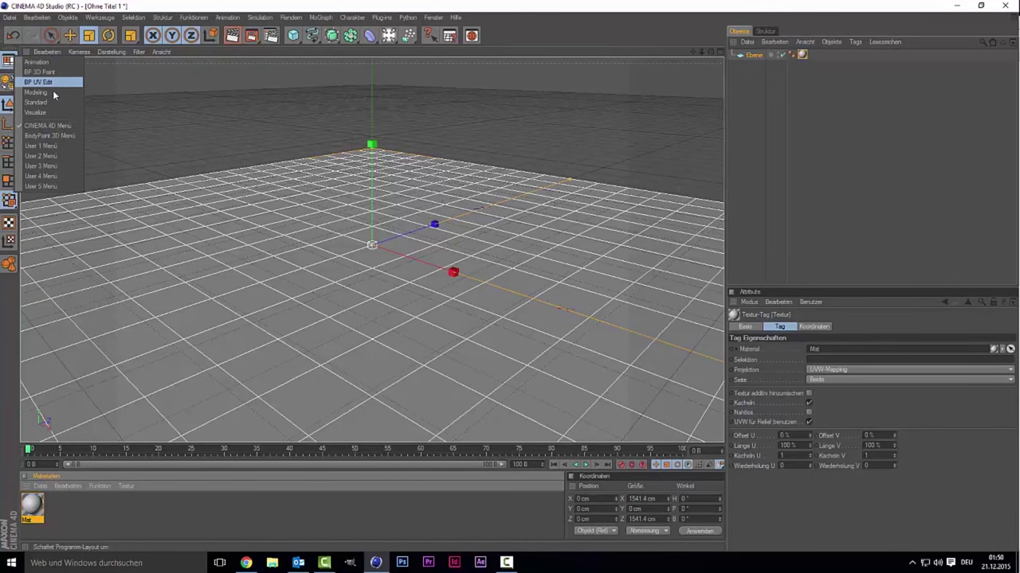
pyautogui.click(38, 82)
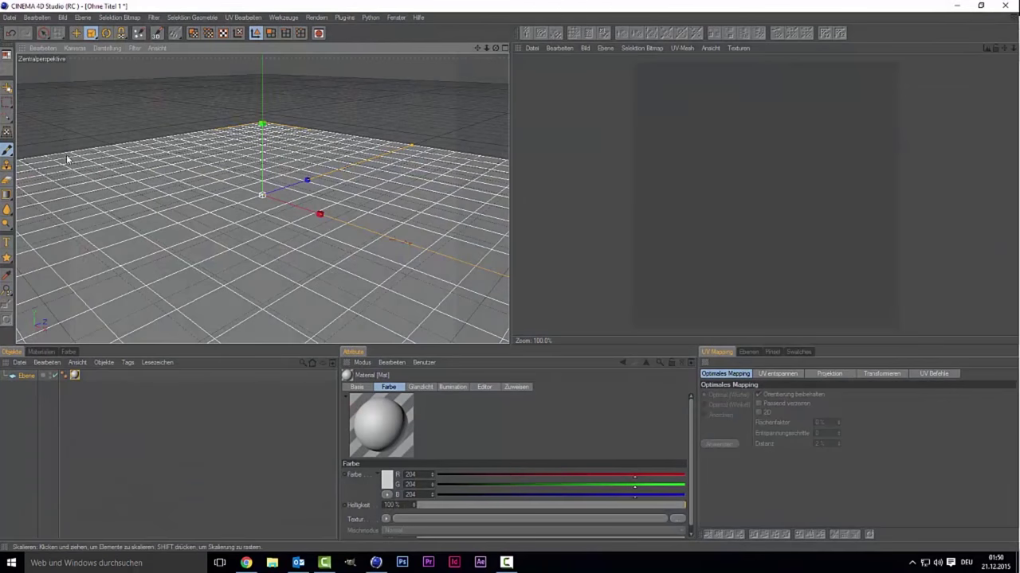
# - With the brush active, create a black 1024×1024 Mat_Farbe_1 texture in Mat's colour channel
pyautogui.click(40, 352)
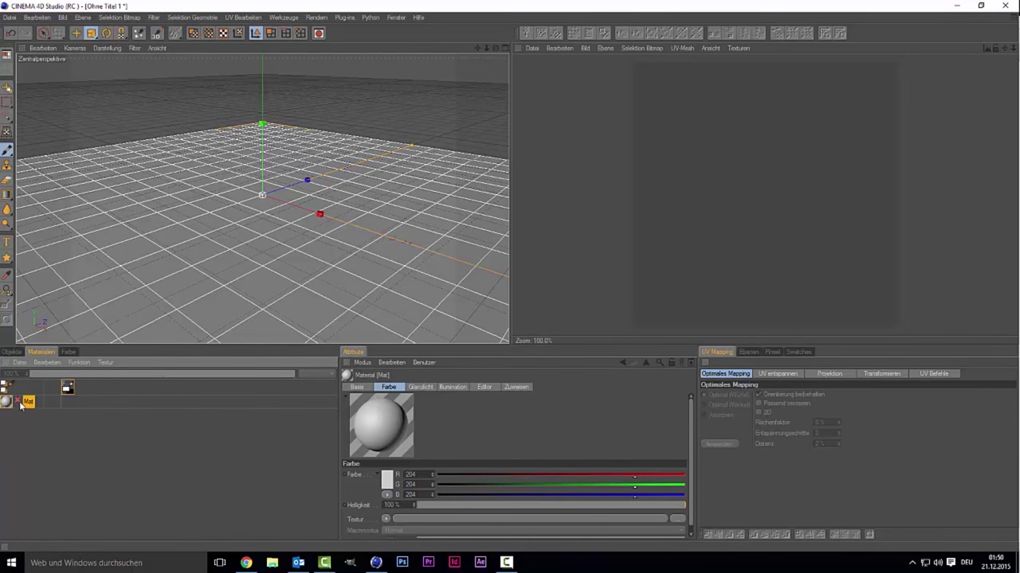
pyautogui.press('p')
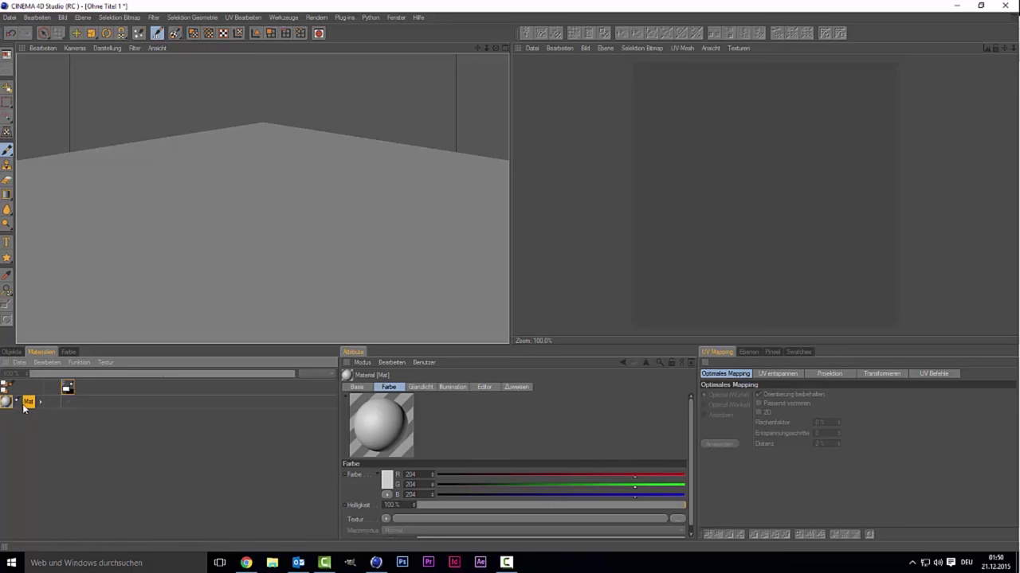
pyautogui.click(102, 364)
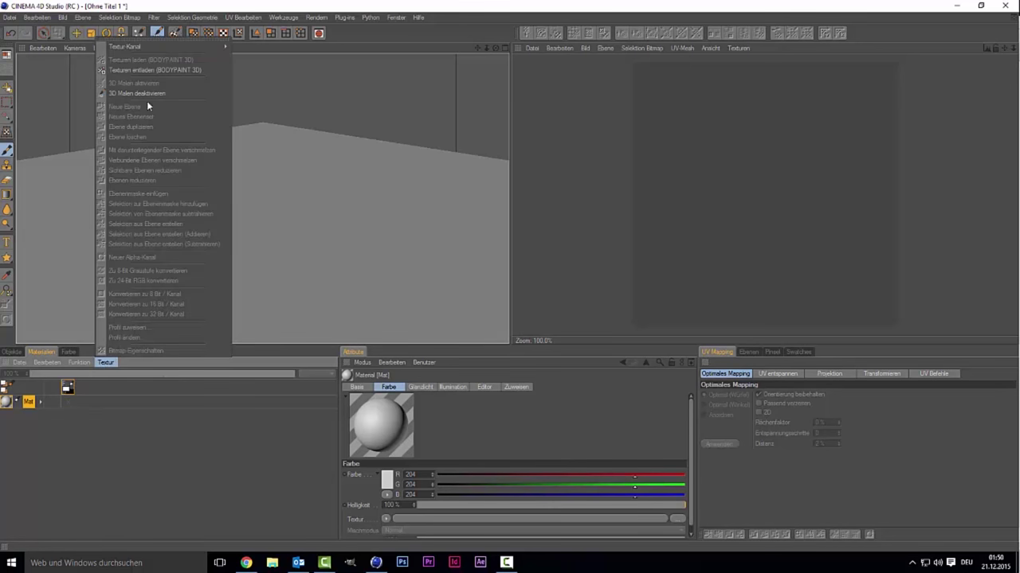
pyautogui.moveTo(159, 46)
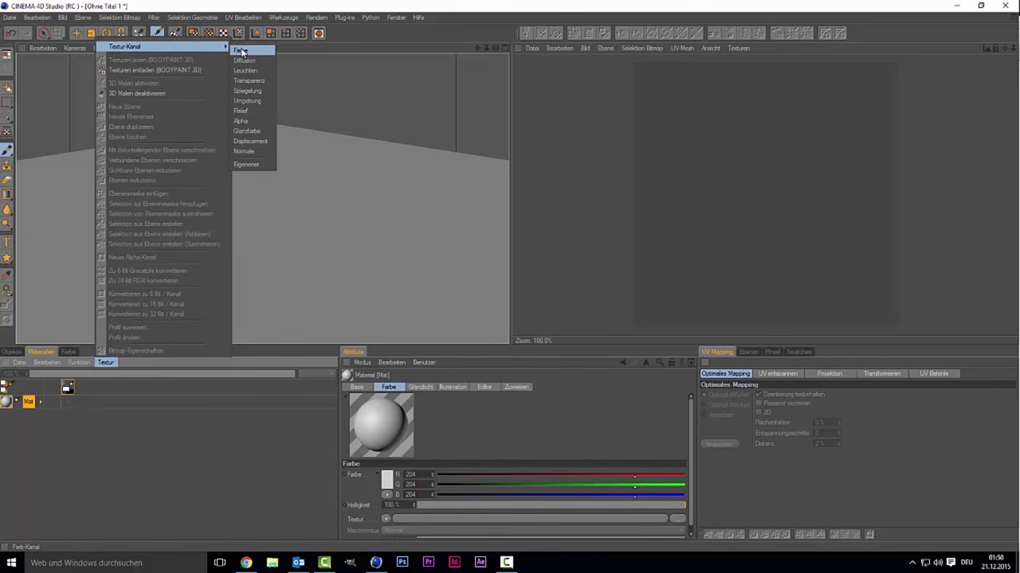
pyautogui.click(240, 49)
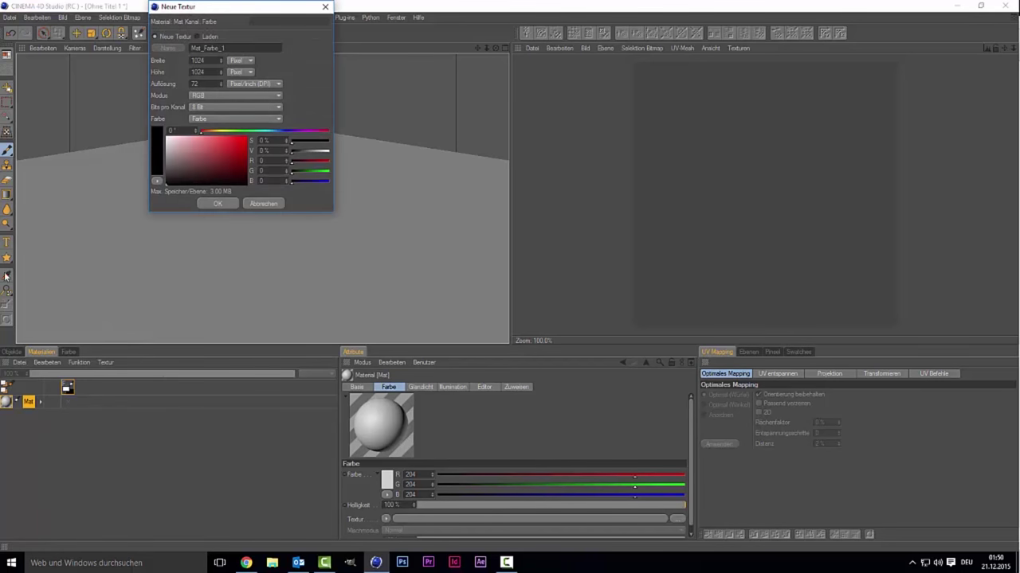
pyautogui.click(218, 204)
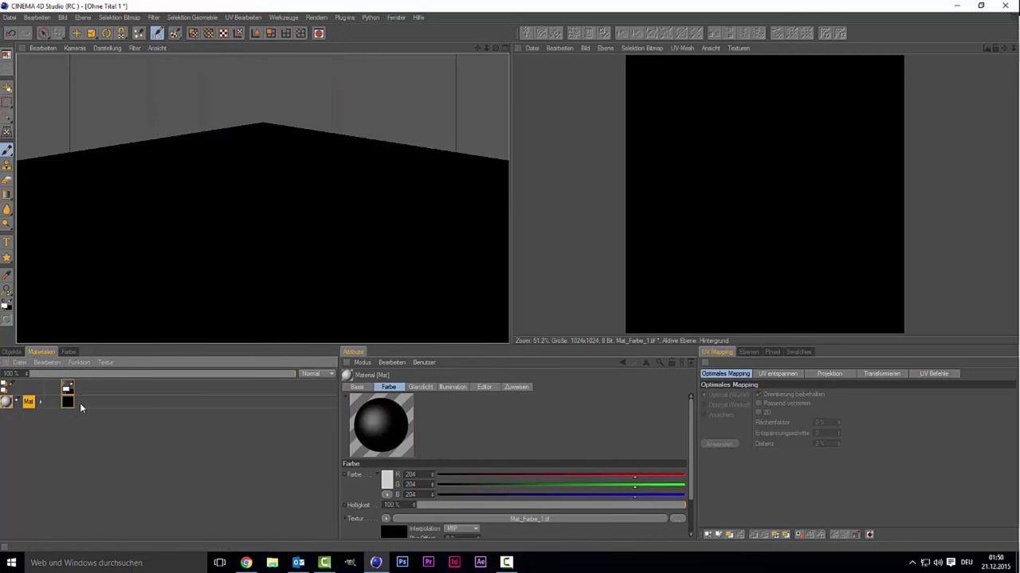
# - Set the brush to white with size 13, hardness 11 % and spacing 2 %
pyautogui.click(76, 353)
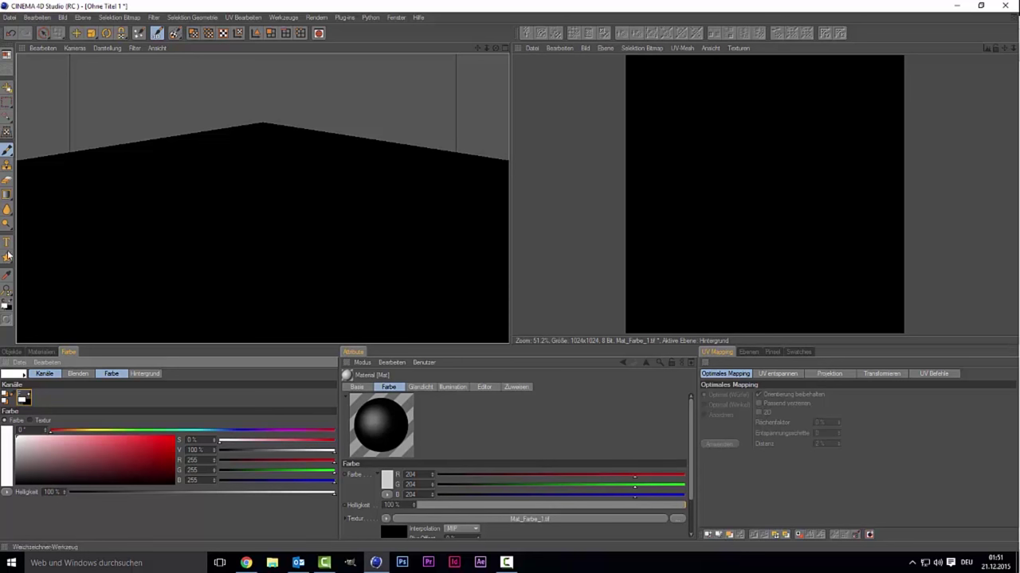
pyautogui.click(6, 151)
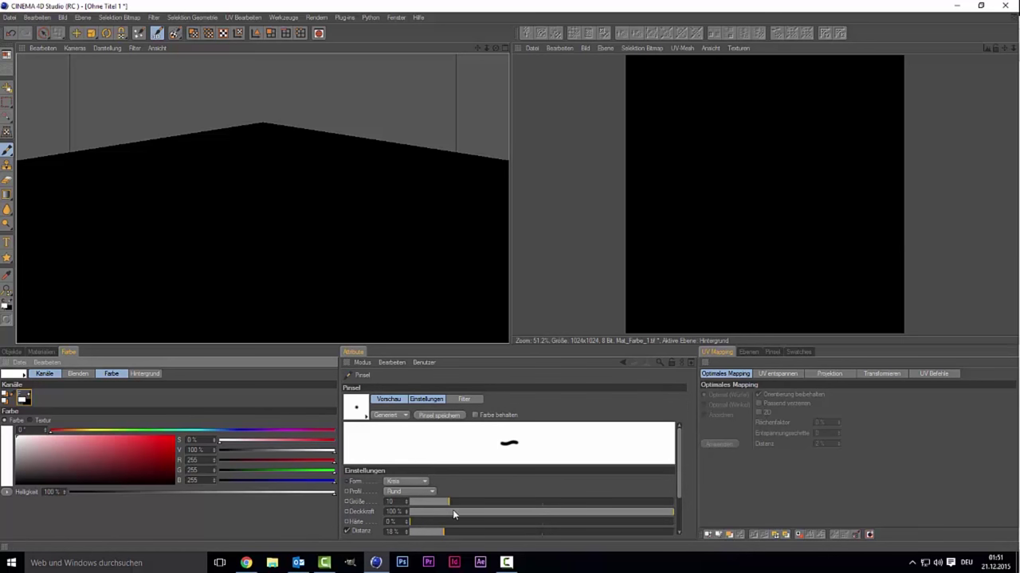
pyautogui.moveTo(449, 503); pyautogui.dragTo(714, 499)
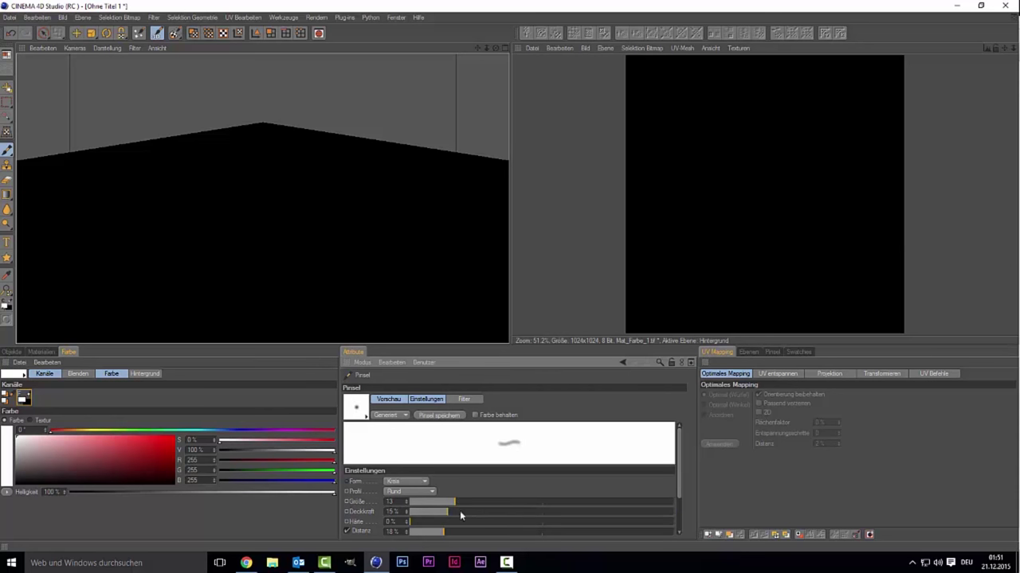
pyautogui.moveTo(413, 526)
pyautogui.mouseDown()
pyautogui.moveTo(600, 517)
pyautogui.moveTo(438, 527)
pyautogui.mouseUp()
pyautogui.scroll(-2, 444, 526)
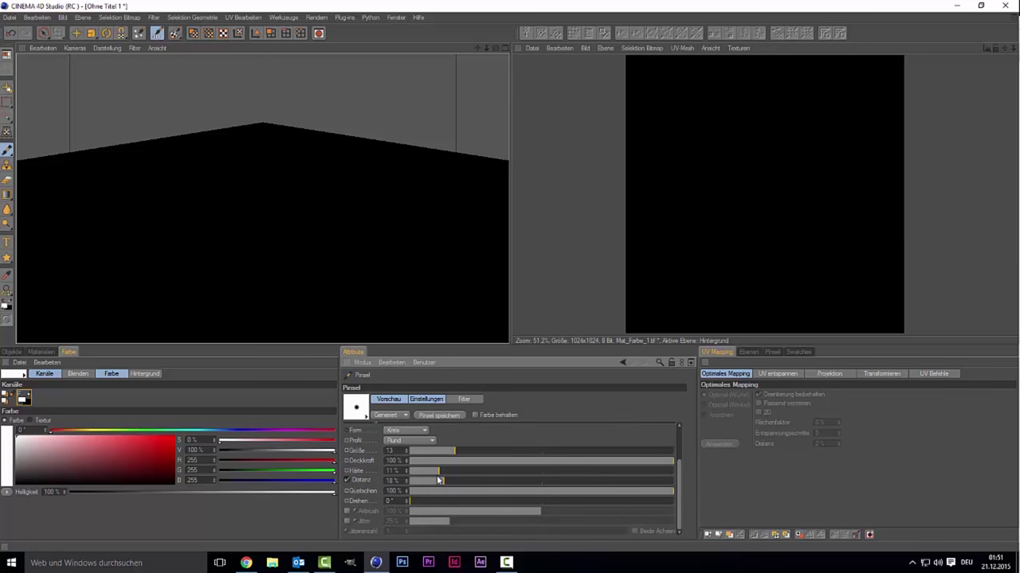
pyautogui.scroll(2, 474, 500)
pyautogui.moveTo(435, 529); pyautogui.dragTo(421, 530)
pyautogui.moveTo(500, 528)
pyautogui.mouseDown()
pyautogui.moveTo(600, 525)
pyautogui.moveTo(398, 527)
pyautogui.moveTo(559, 532)
pyautogui.moveTo(402, 532)
pyautogui.moveTo(444, 524)
pyautogui.moveTo(480, 541)
pyautogui.moveTo(406, 526)
pyautogui.mouseUp()
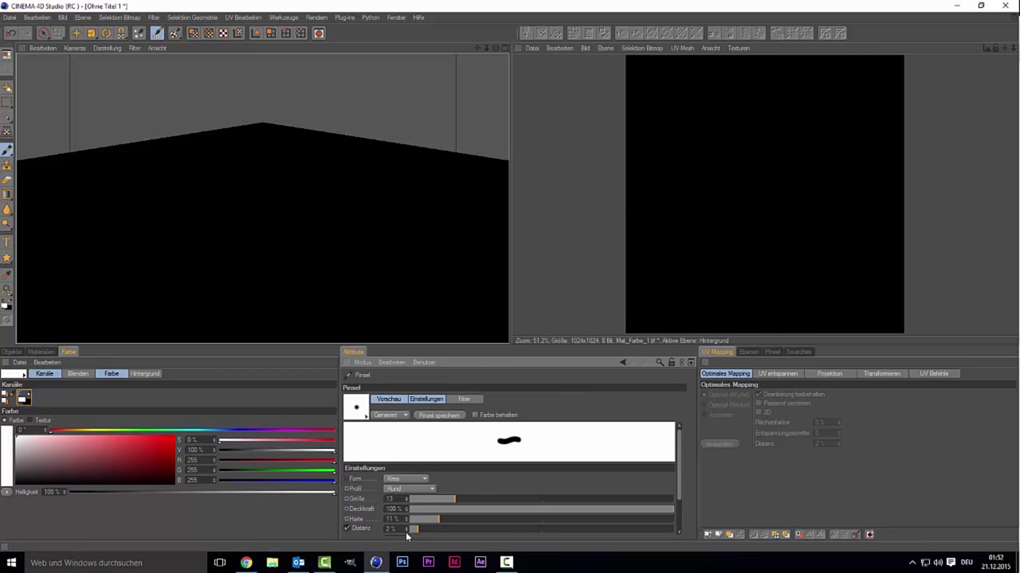
# - With spacing at 88 % and higher hardness, paint dotted white lines on the texture
pyautogui.moveTo(420, 529); pyautogui.dragTo(488, 543)
pyautogui.moveTo(457, 519)
pyautogui.mouseDown()
pyautogui.moveTo(600, 515)
pyautogui.moveTo(510, 527)
pyautogui.moveTo(543, 524)
pyautogui.mouseUp()
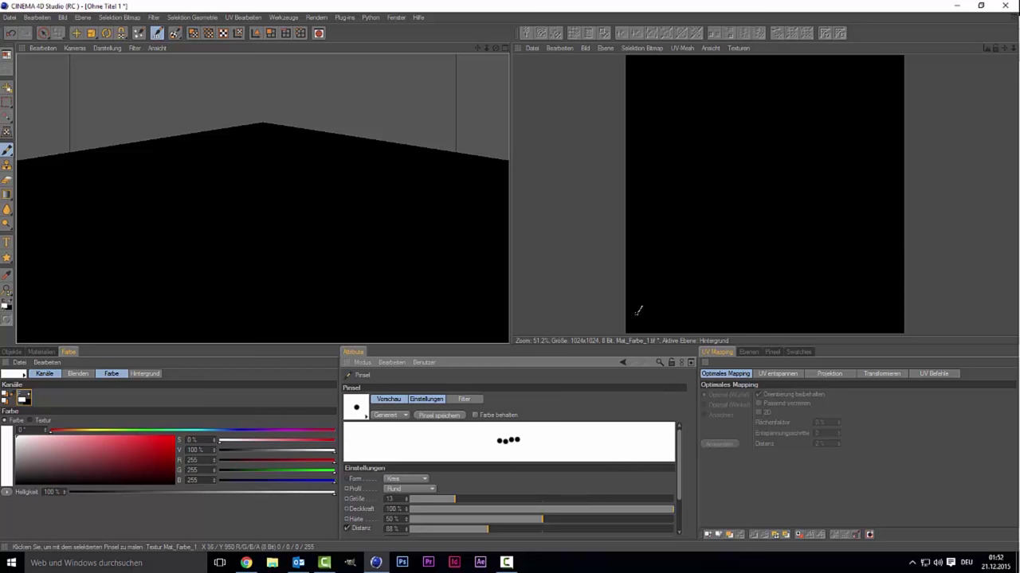
pyautogui.moveTo(626, 308)
pyautogui.mouseDown()
pyautogui.moveTo(693, 205)
pyautogui.moveTo(701, 157)
pyautogui.moveTo(699, 112)
pyautogui.moveTo(633, 54)
pyautogui.mouseUp()
pyautogui.moveTo(647, 217); pyautogui.dragTo(688, 177)
pyautogui.moveTo(702, 119); pyautogui.dragTo(691, 174)
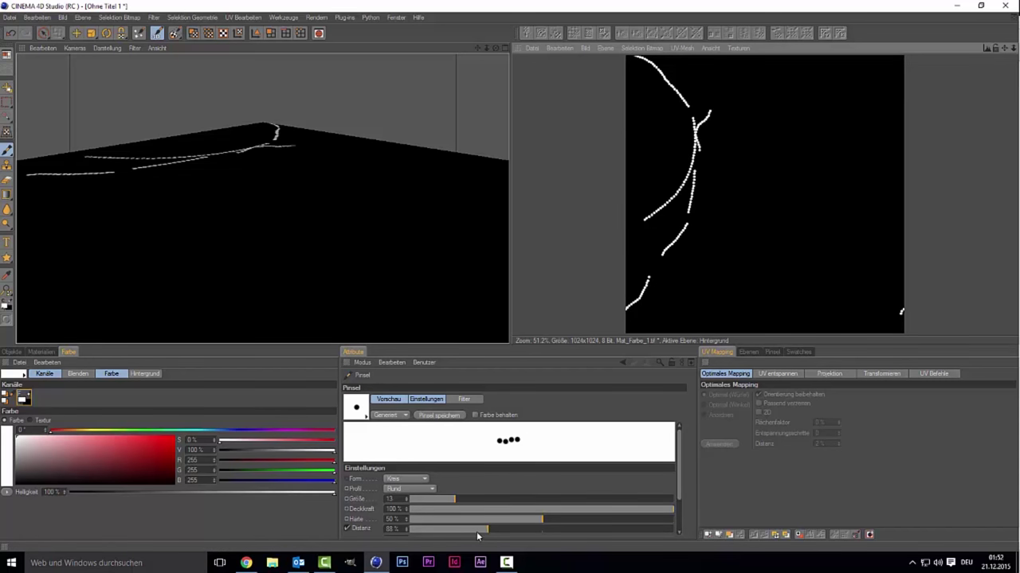
# - Lower spacing to 1 % and paint a long solid white stroke with two branches
pyautogui.moveTo(479, 530); pyautogui.dragTo(412, 544)
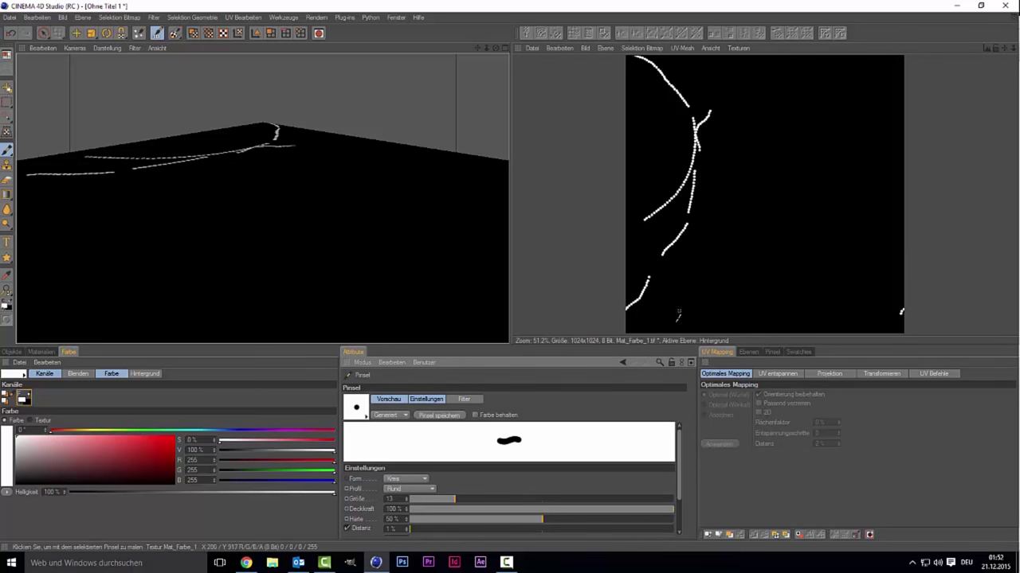
pyautogui.moveTo(676, 328); pyautogui.dragTo(819, 60)
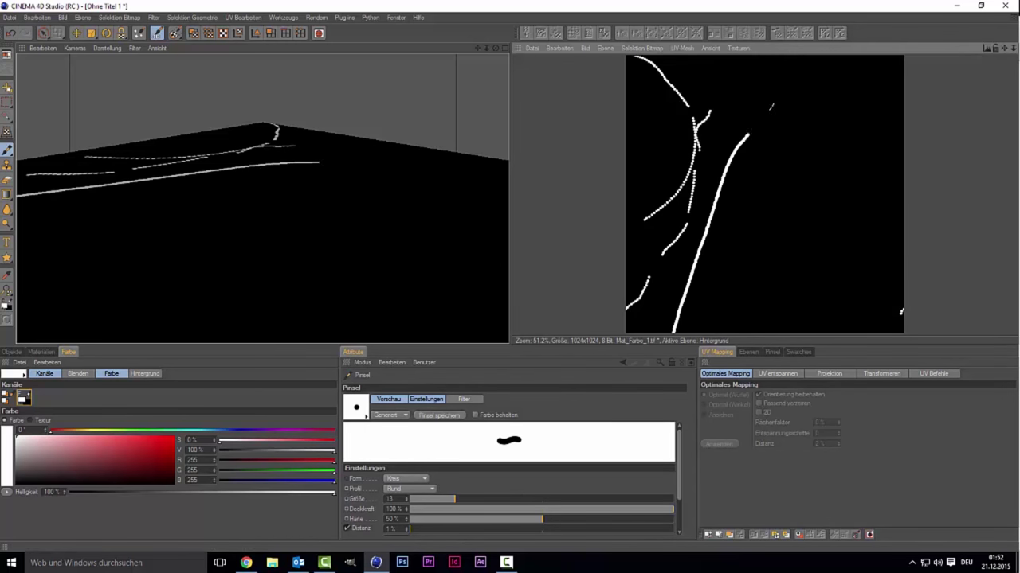
pyautogui.moveTo(766, 121); pyautogui.dragTo(706, 56)
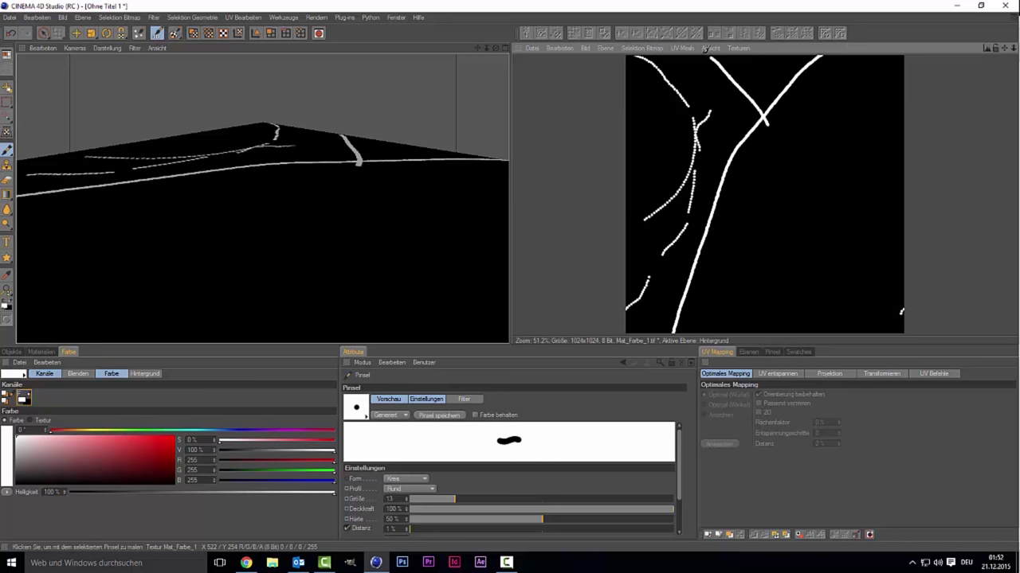
pyautogui.moveTo(708, 111); pyautogui.dragTo(735, 82)
# - Dab white spots on the plane and add white strokes on the texture's left side
pyautogui.click(280, 177)
pyautogui.click(233, 178)
pyautogui.click(142, 204)
pyautogui.click(48, 214)
pyautogui.click(676, 263)
pyautogui.moveTo(660, 239); pyautogui.dragTo(650, 127)
pyautogui.moveTo(670, 121); pyautogui.dragTo(662, 118)
# - Add a short white stroke and several small white dots near the top of the texture
pyautogui.moveTo(746, 108); pyautogui.dragTo(739, 123)
pyautogui.click(774, 70)
pyautogui.click(762, 84)
pyautogui.click(748, 77)
pyautogui.click(704, 77)
pyautogui.click(720, 136)
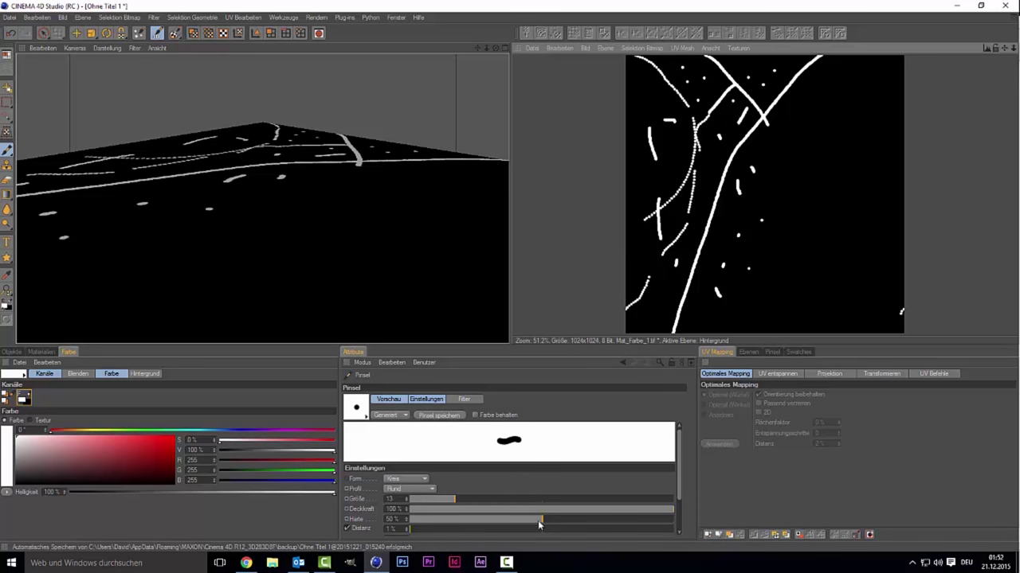
# - Enlarge the brush to size 45 and set the paint colour to light grey, RGB 211
pyautogui.moveTo(454, 502); pyautogui.dragTo(499, 502)
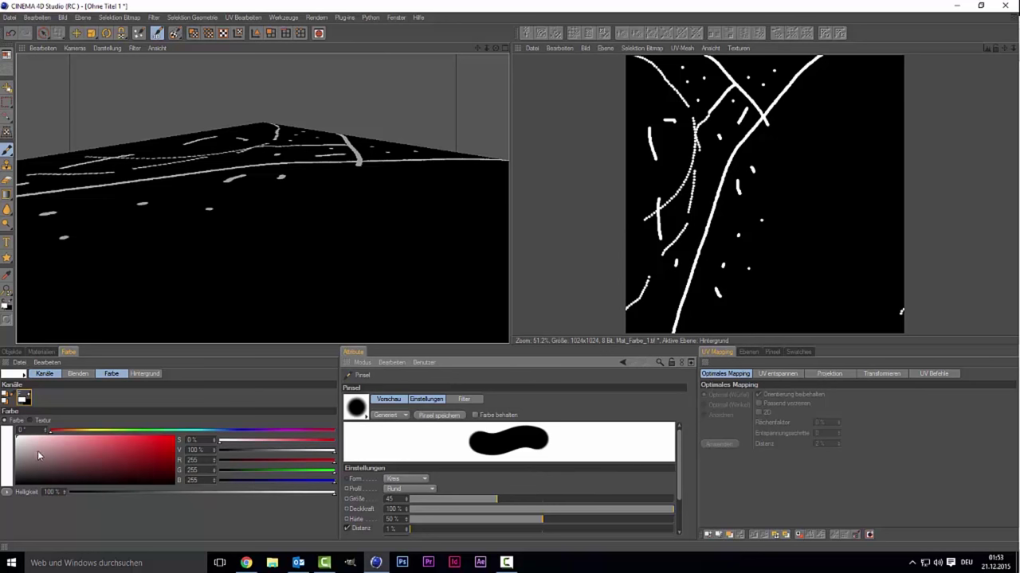
pyautogui.moveTo(38, 451); pyautogui.dragTo(2, 434)
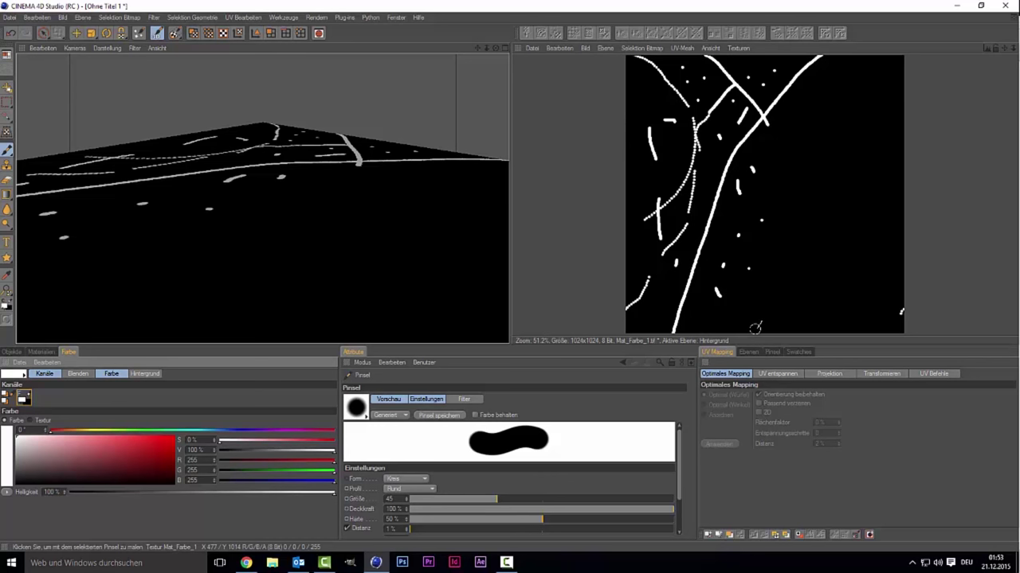
pyautogui.click(26, 459)
pyautogui.moveTo(27, 459)
pyautogui.mouseDown()
pyautogui.moveTo(4, 458)
pyautogui.moveTo(5, 443)
pyautogui.moveTo(10, 460)
pyautogui.mouseUp()
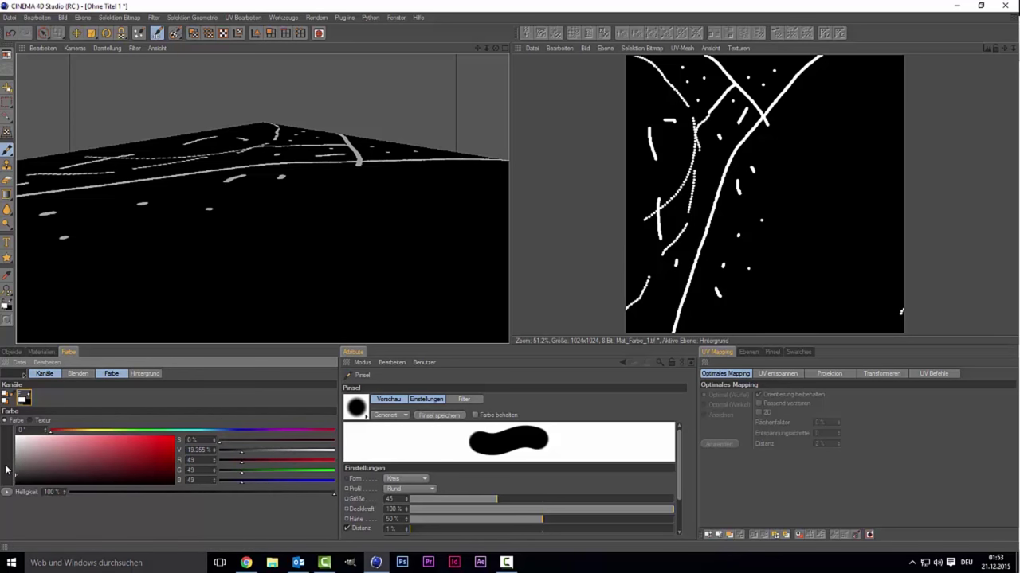
pyautogui.moveTo(5, 472); pyautogui.dragTo(11, 479)
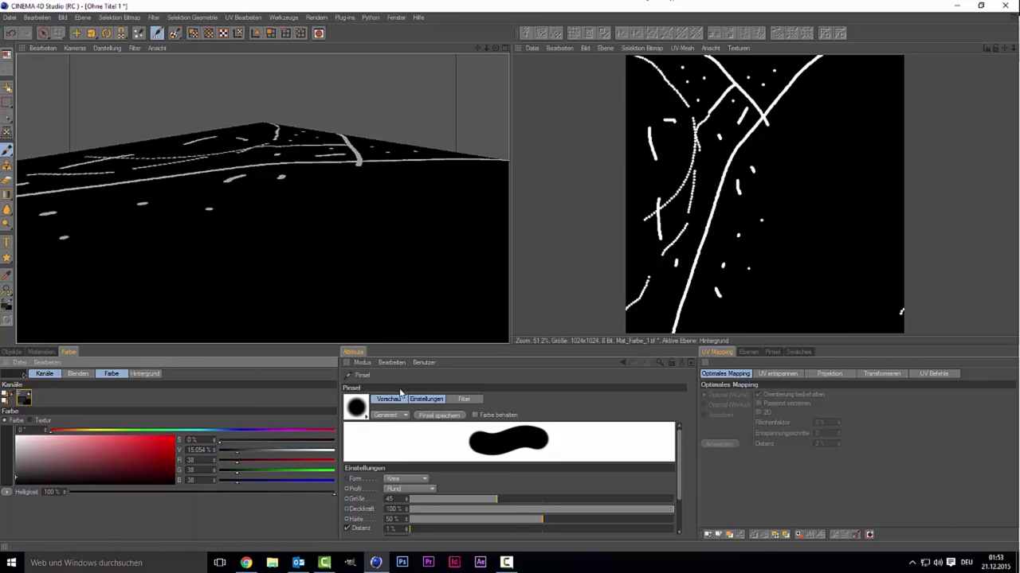
pyautogui.moveTo(46, 478); pyautogui.dragTo(2, 448)
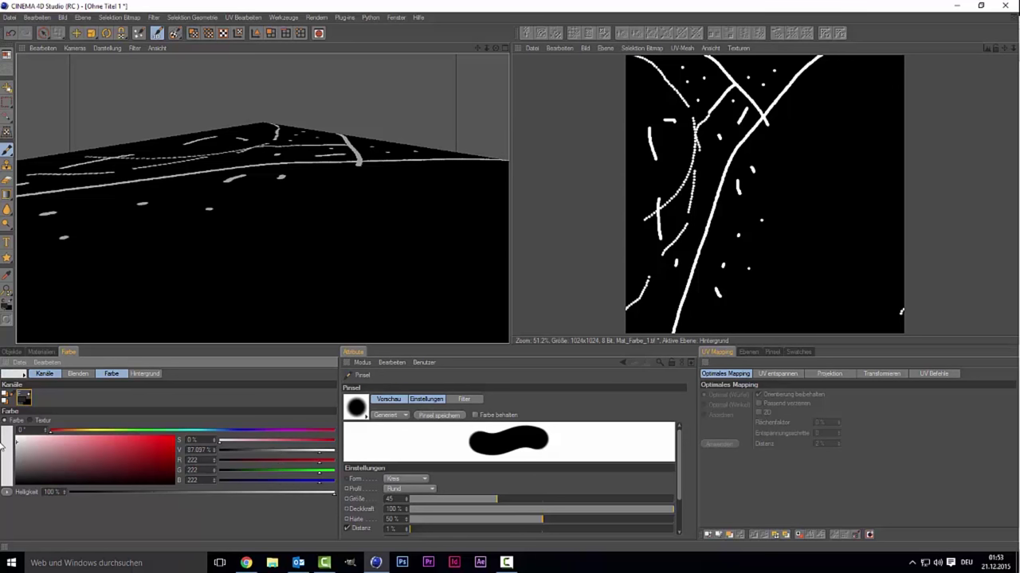
pyautogui.moveTo(1, 442); pyautogui.dragTo(2, 448)
# - Paint two light grey bands up the texture, then a dark grey band and grey strokes
pyautogui.moveTo(751, 328)
pyautogui.mouseDown()
pyautogui.moveTo(752, 151)
pyautogui.moveTo(775, 56)
pyautogui.mouseUp()
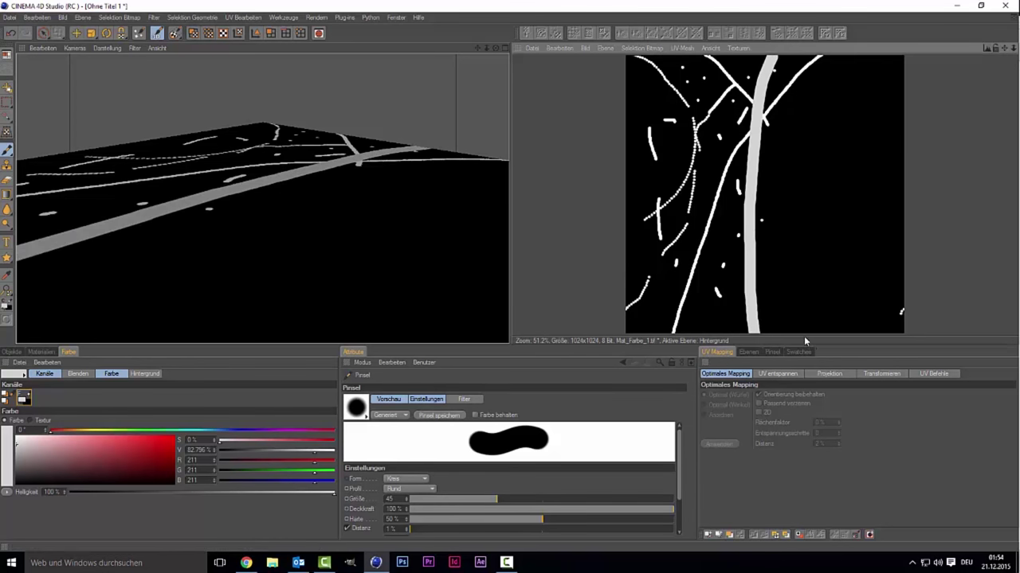
pyautogui.moveTo(800, 330)
pyautogui.mouseDown()
pyautogui.moveTo(770, 70)
pyautogui.moveTo(776, 57)
pyautogui.mouseUp()
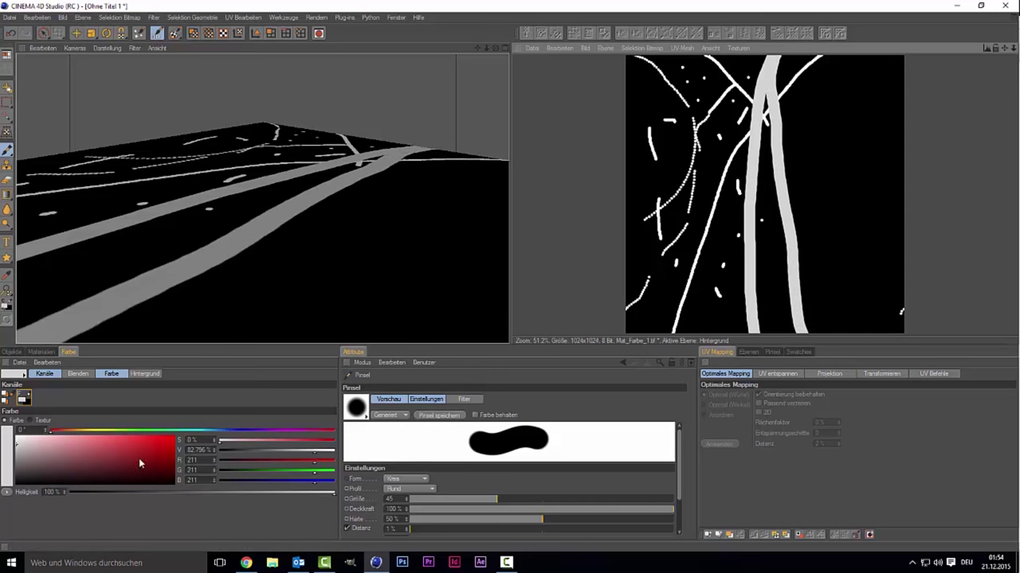
pyautogui.click(8, 463)
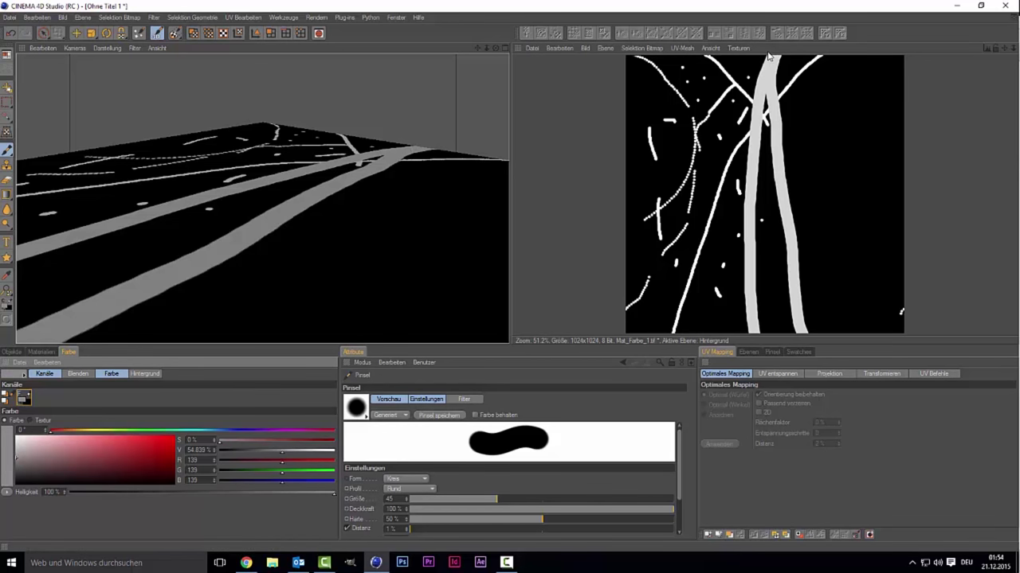
pyautogui.moveTo(768, 56)
pyautogui.mouseDown()
pyautogui.moveTo(740, 196)
pyautogui.moveTo(752, 328)
pyautogui.mouseUp()
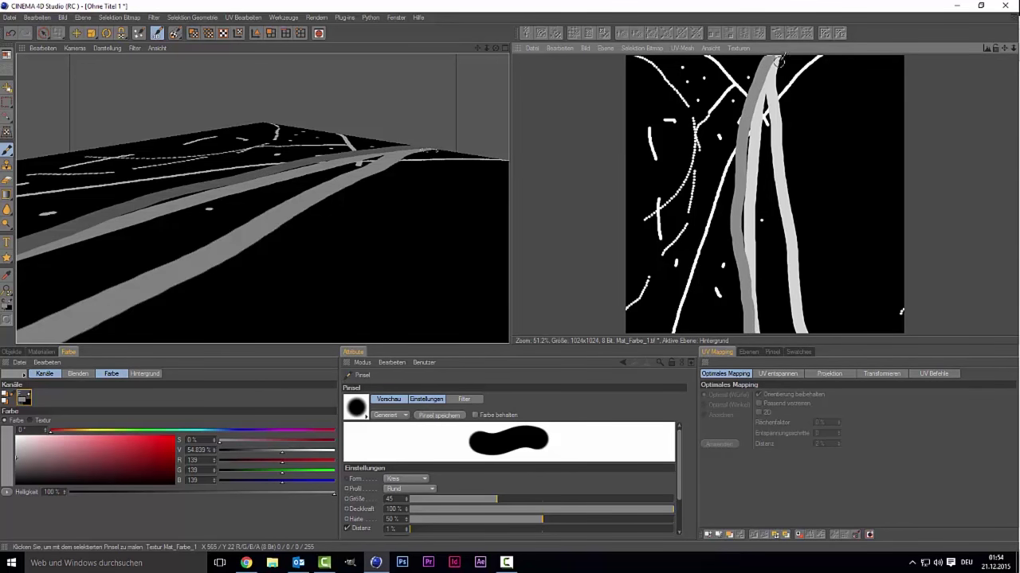
pyautogui.moveTo(753, 127); pyautogui.dragTo(745, 233)
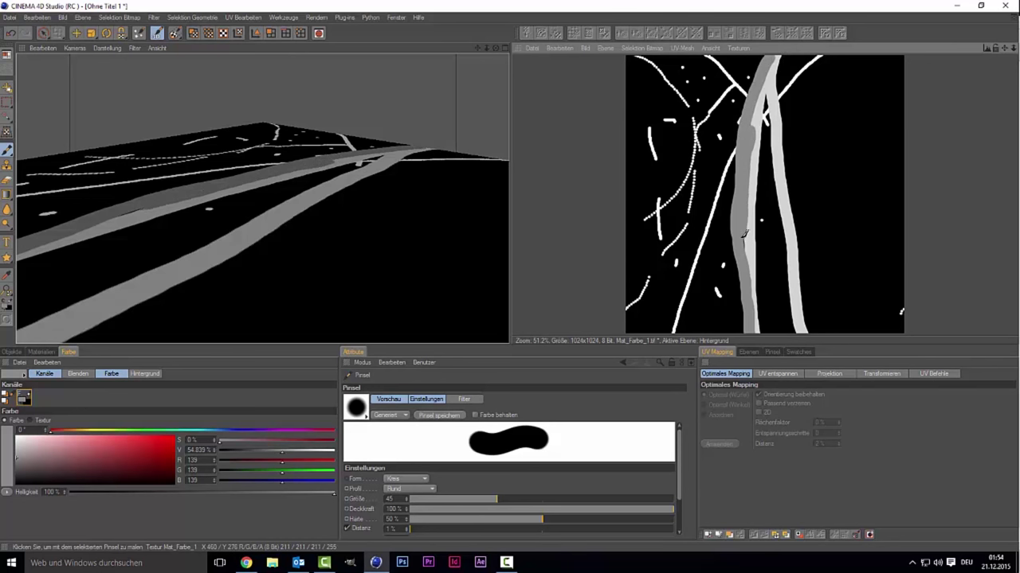
pyautogui.moveTo(682, 124); pyautogui.dragTo(677, 182)
pyautogui.moveTo(692, 199); pyautogui.dragTo(676, 271)
pyautogui.moveTo(838, 225); pyautogui.dragTo(842, 129)
pyautogui.moveTo(884, 81); pyautogui.dragTo(808, 98)
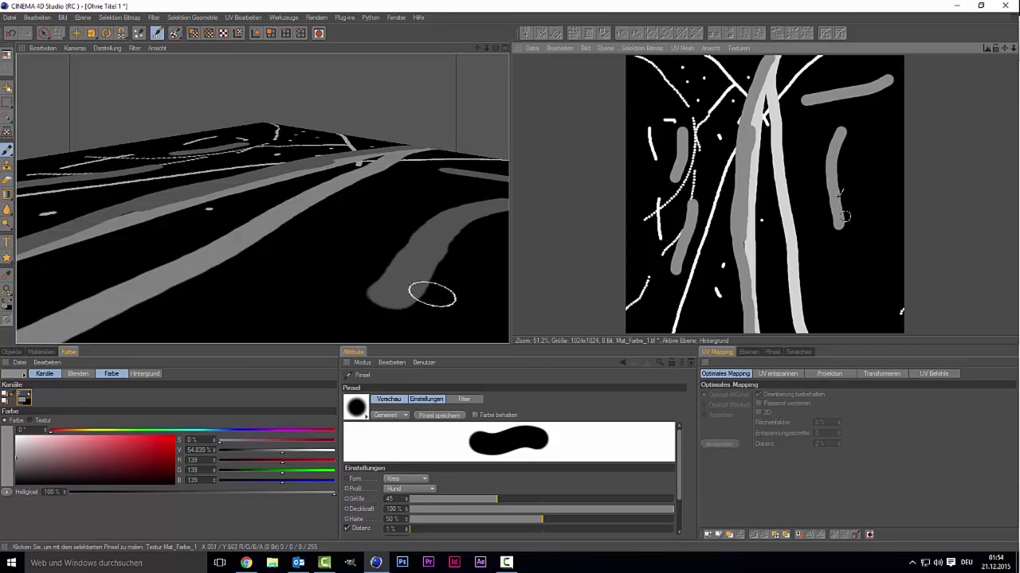
# - Switch to a darker grey and paint more grey strokes on the texture's right side
pyautogui.click(16, 471)
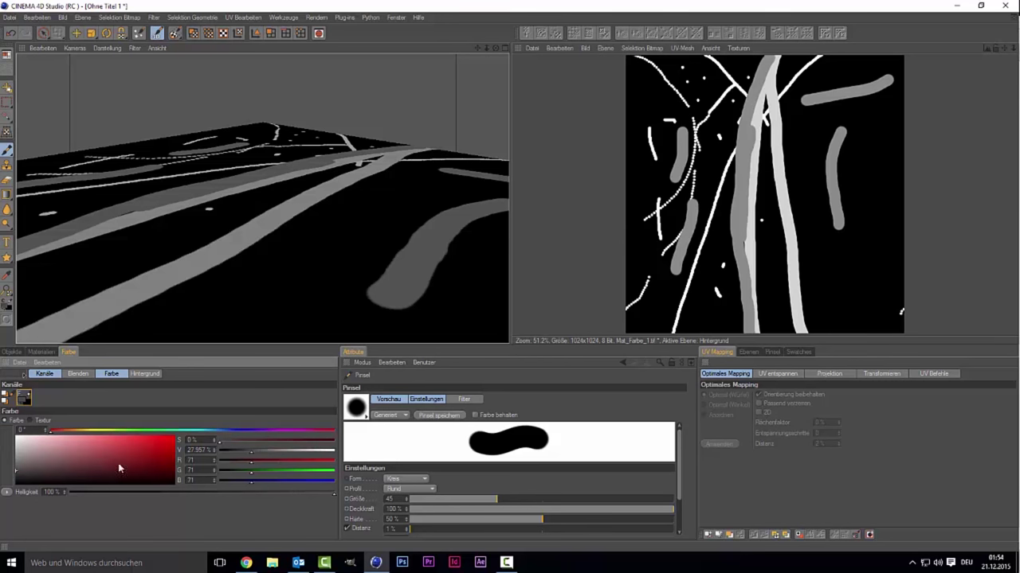
pyautogui.moveTo(30, 482); pyautogui.dragTo(1, 456)
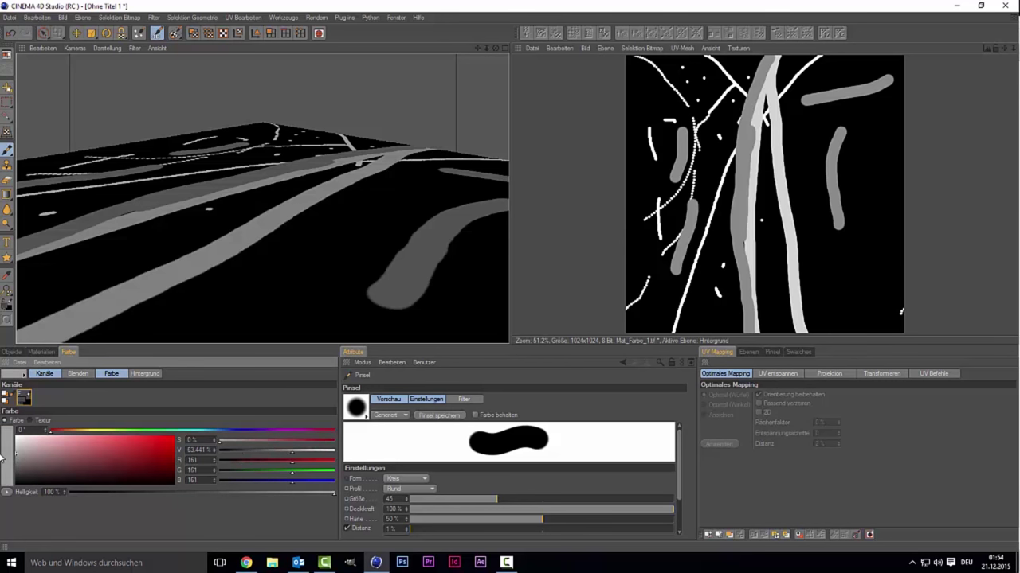
pyautogui.click(3, 465)
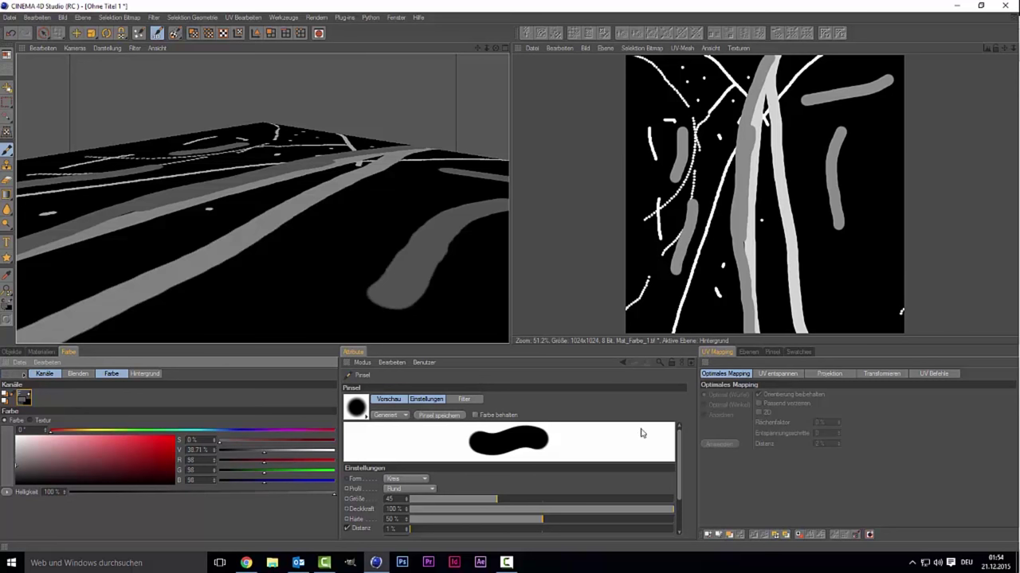
pyautogui.moveTo(859, 275); pyautogui.dragTo(836, 309)
pyautogui.moveTo(887, 212); pyautogui.dragTo(875, 141)
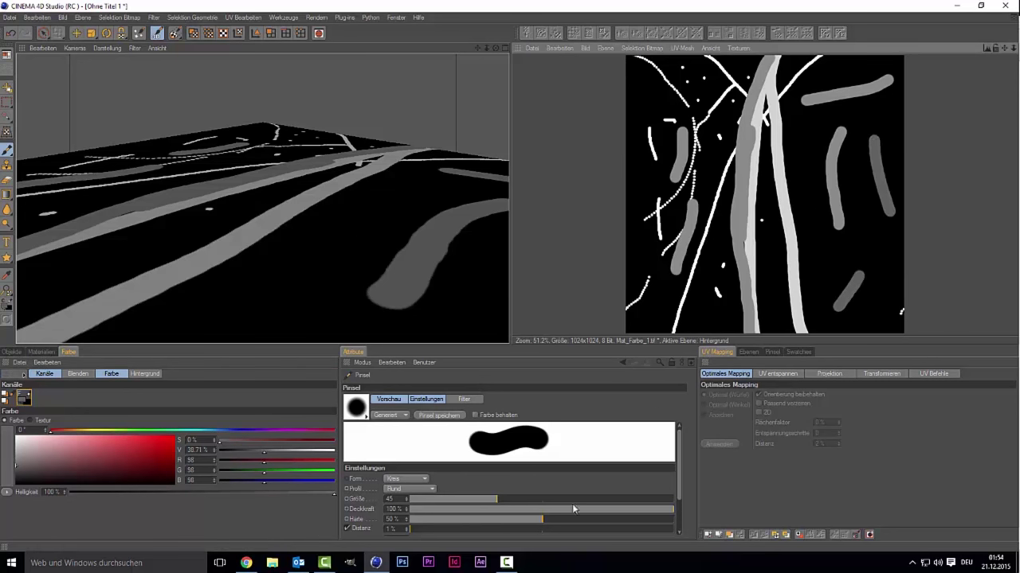
# - Shrink the brush to size 13 and paint thin grey strokes across the plane
pyautogui.moveTo(465, 499); pyautogui.dragTo(455, 500)
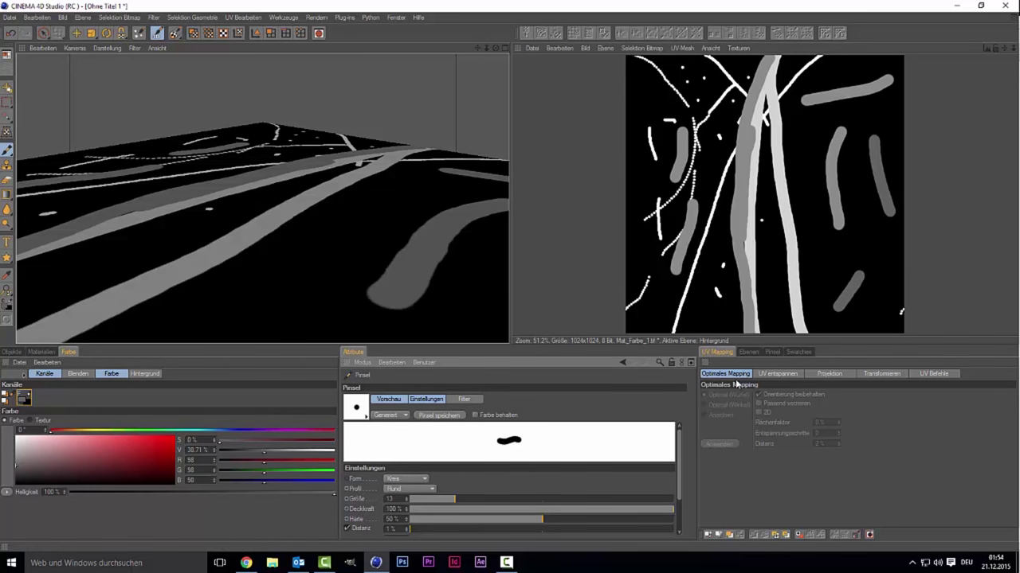
pyautogui.moveTo(875, 244); pyautogui.dragTo(887, 251)
pyautogui.moveTo(342, 338); pyautogui.dragTo(275, 291)
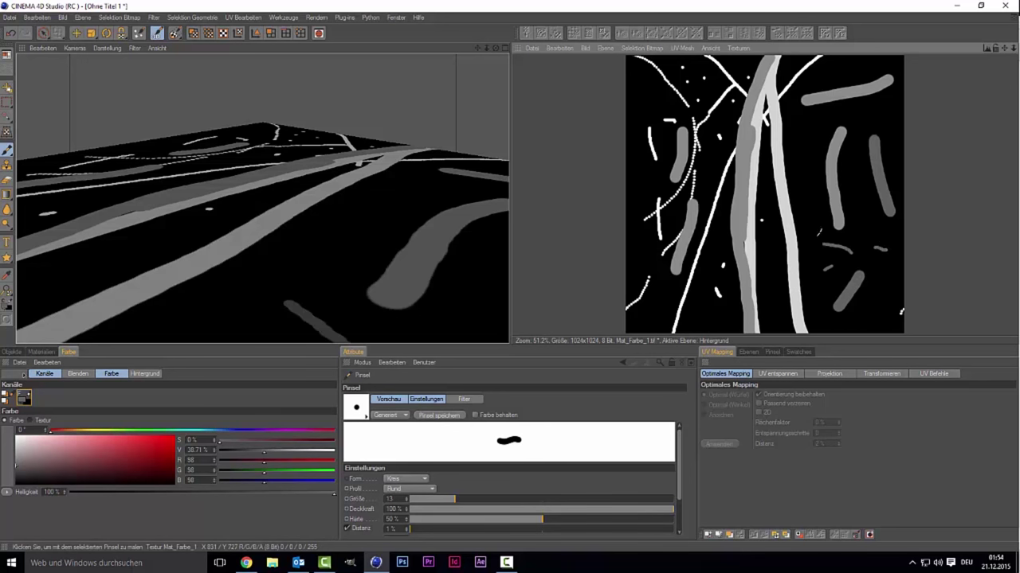
pyautogui.moveTo(338, 264); pyautogui.dragTo(360, 255)
pyautogui.moveTo(383, 208); pyautogui.dragTo(508, 186)
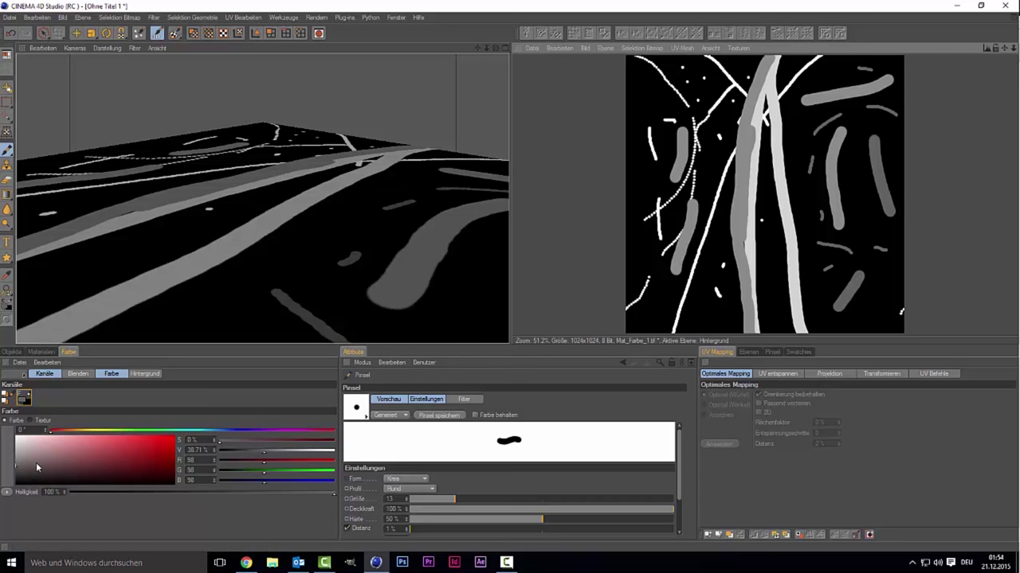
# - Switch the paint colour to pure white and add small white strokes to the texture
pyautogui.moveTo(36, 467); pyautogui.dragTo(16, 435)
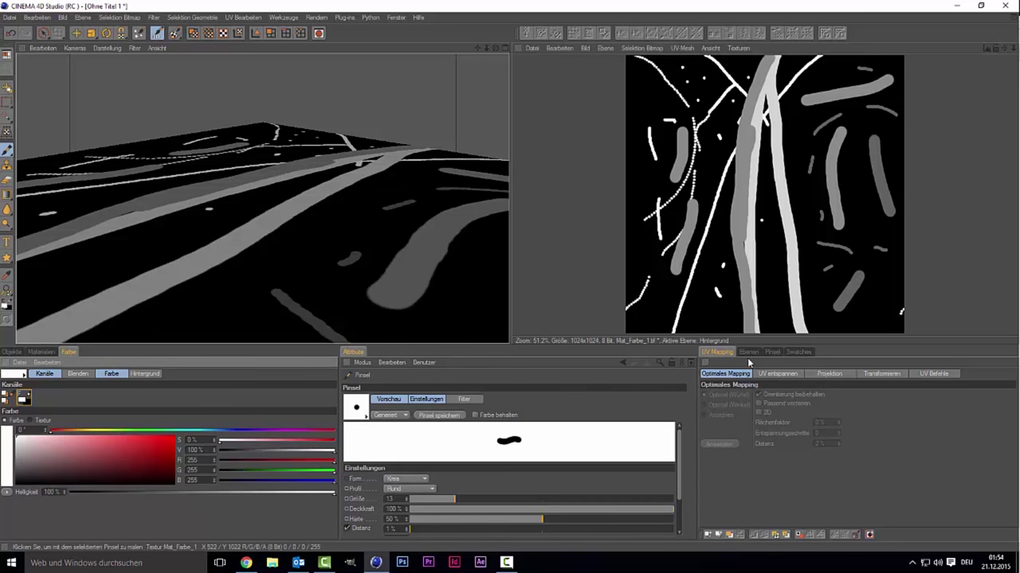
pyautogui.moveTo(811, 282); pyautogui.dragTo(828, 269)
pyautogui.moveTo(813, 217); pyautogui.dragTo(815, 204)
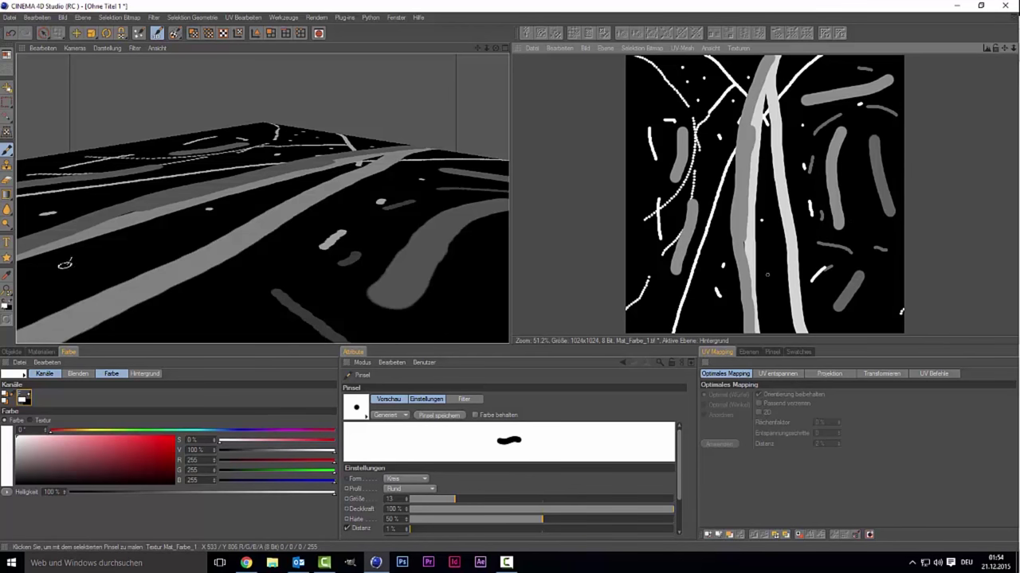
pyautogui.click(11, 56)
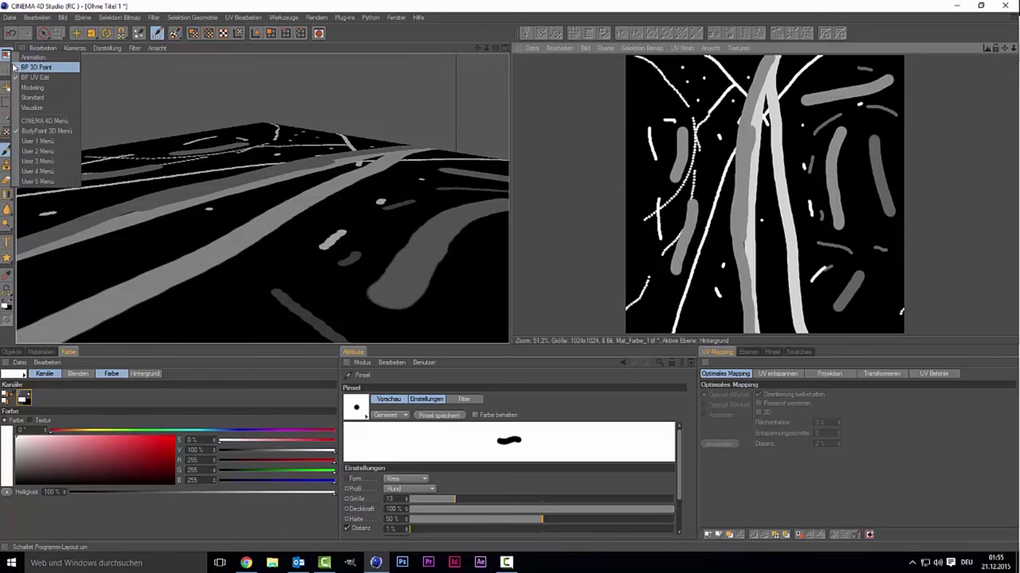
# - Return to the Standard layout, inspect Mat in the Material Editor, and orbit the painted plane
pyautogui.click(52, 94)
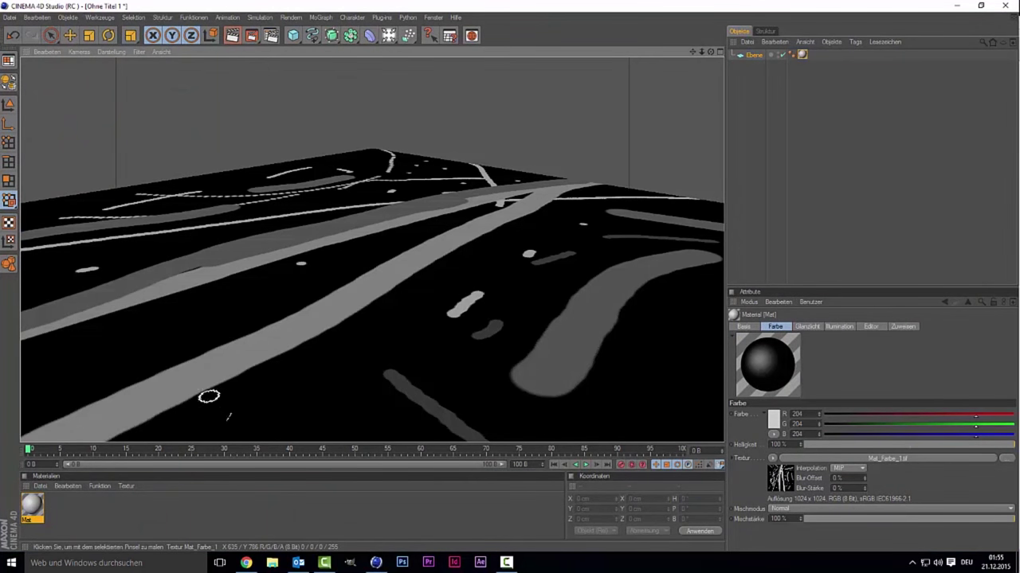
pyautogui.doubleClick(34, 514)
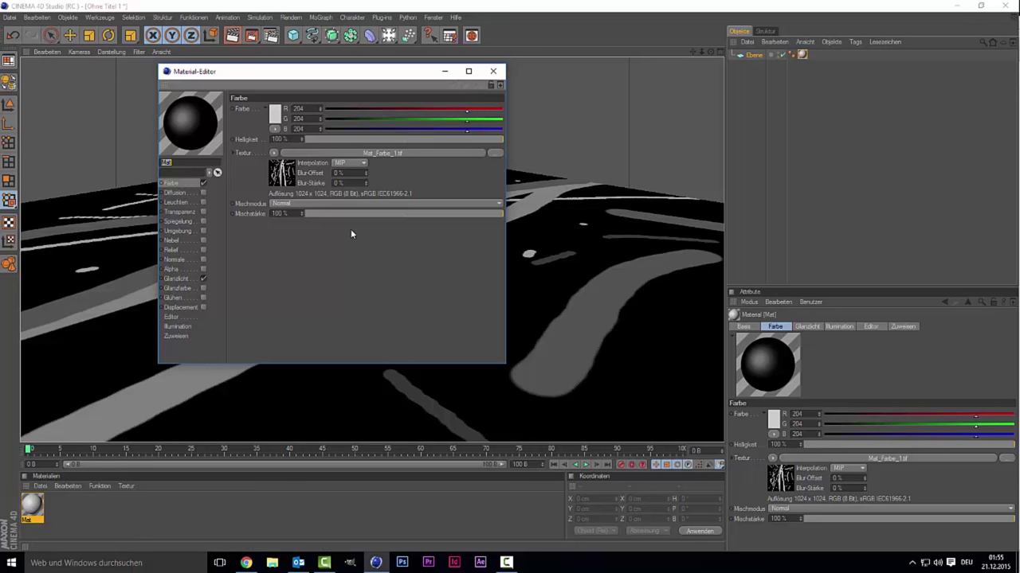
pyautogui.click(493, 71)
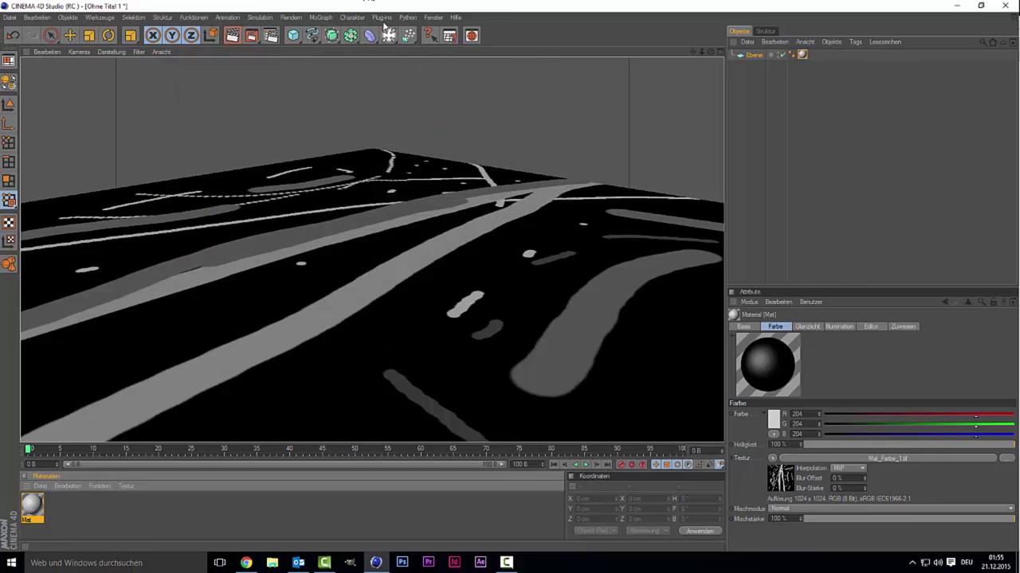
pyautogui.moveTo(422, 80)
pyautogui.keyDown('alt'); pyautogui.mouseDown()
pyautogui.moveTo(403, 243)
pyautogui.moveTo(407, 192)
pyautogui.mouseUp(); pyautogui.keyUp('alt')
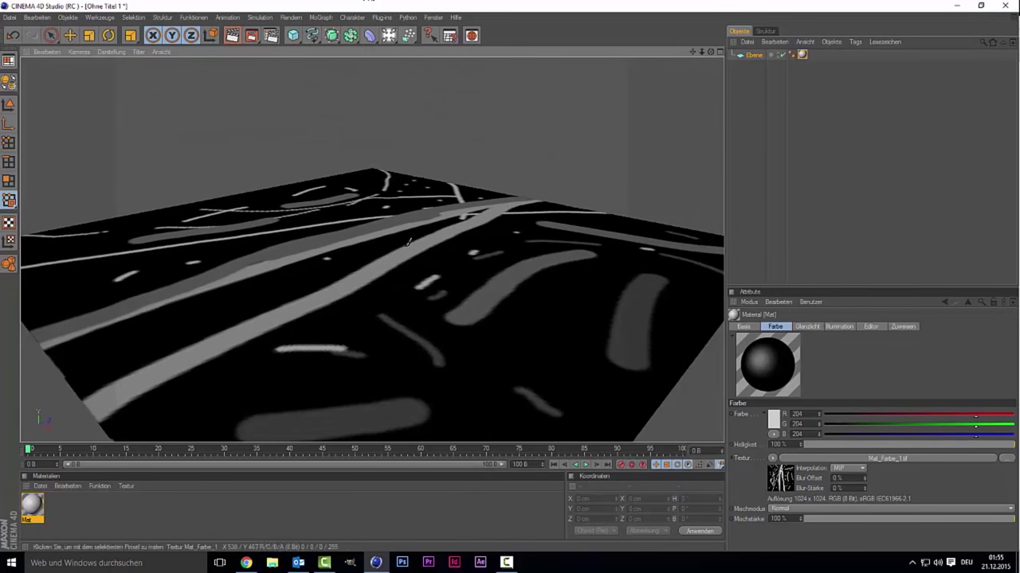
# - Add a Displacer under the plane with Mat_Farbe_1.tif as its shader, then view its Objekt settings
pyautogui.click(369, 36)
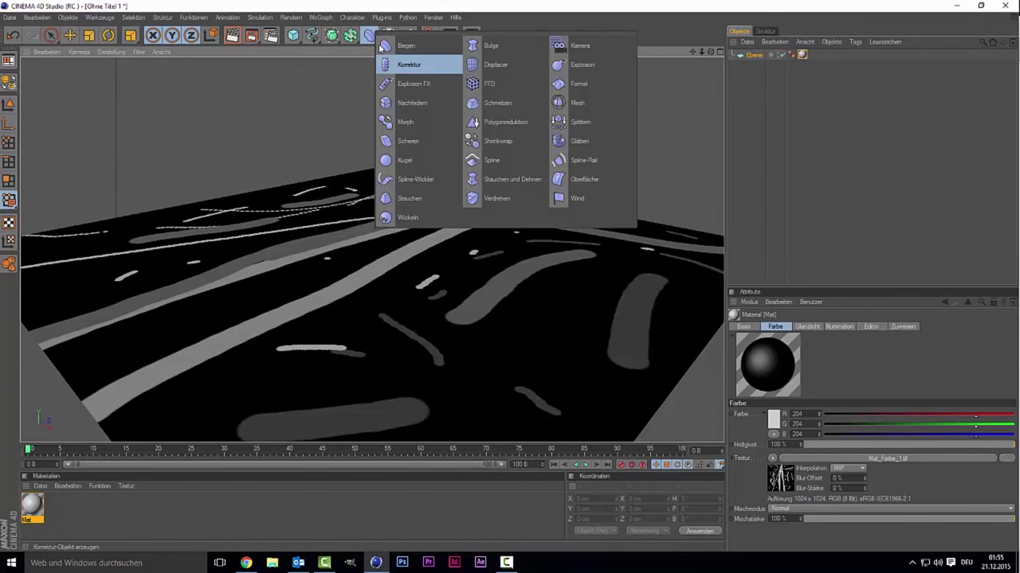
pyautogui.click(487, 69)
pyautogui.moveTo(757, 58); pyautogui.dragTo(758, 70)
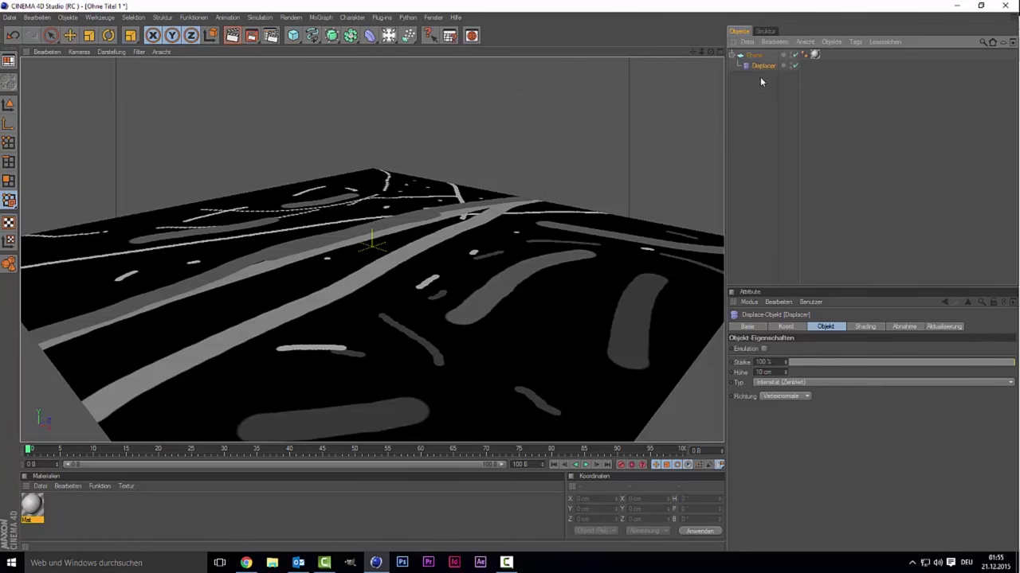
pyautogui.click(863, 327)
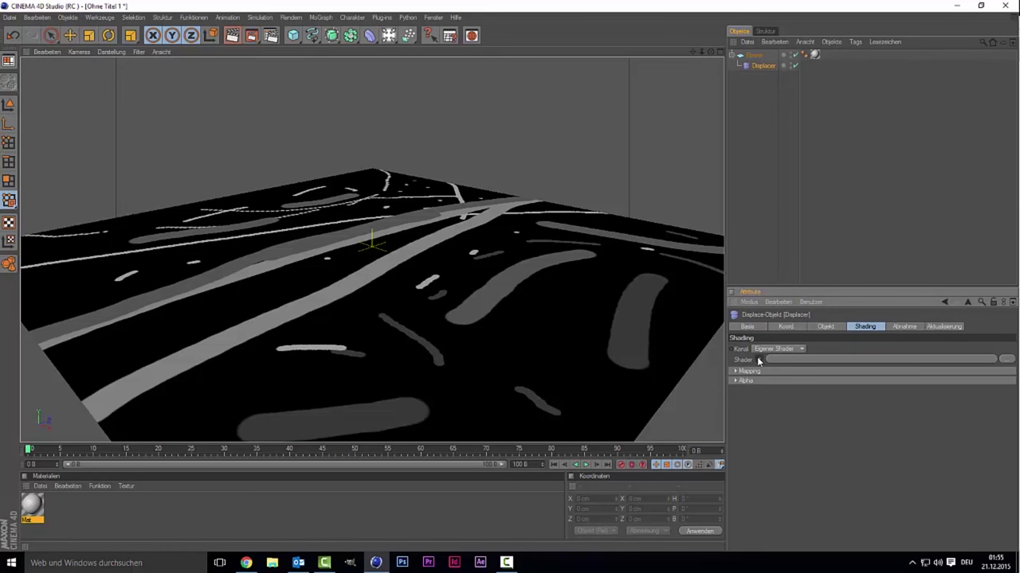
pyautogui.click(758, 361)
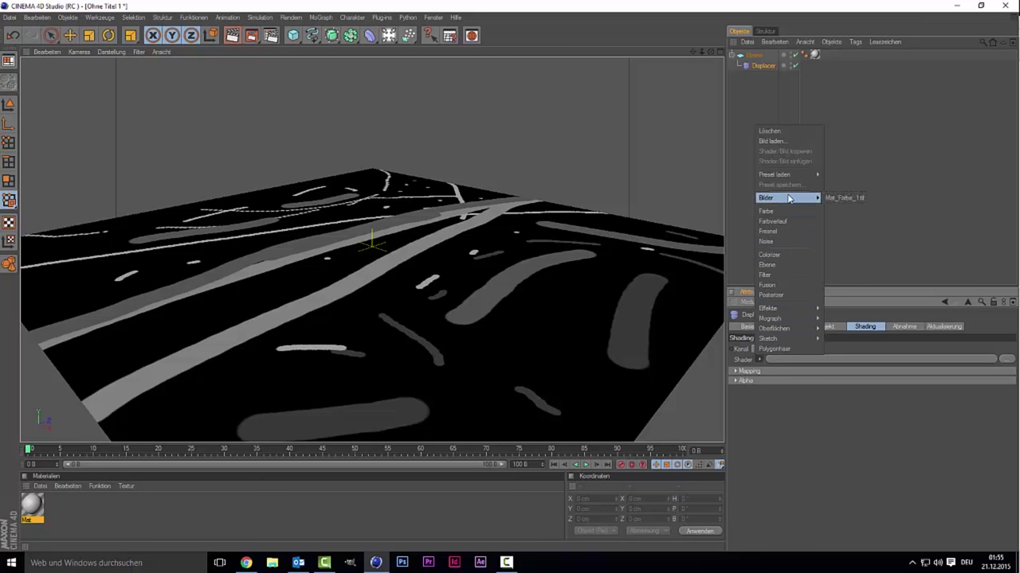
pyautogui.moveTo(766, 197)
pyautogui.click(834, 198)
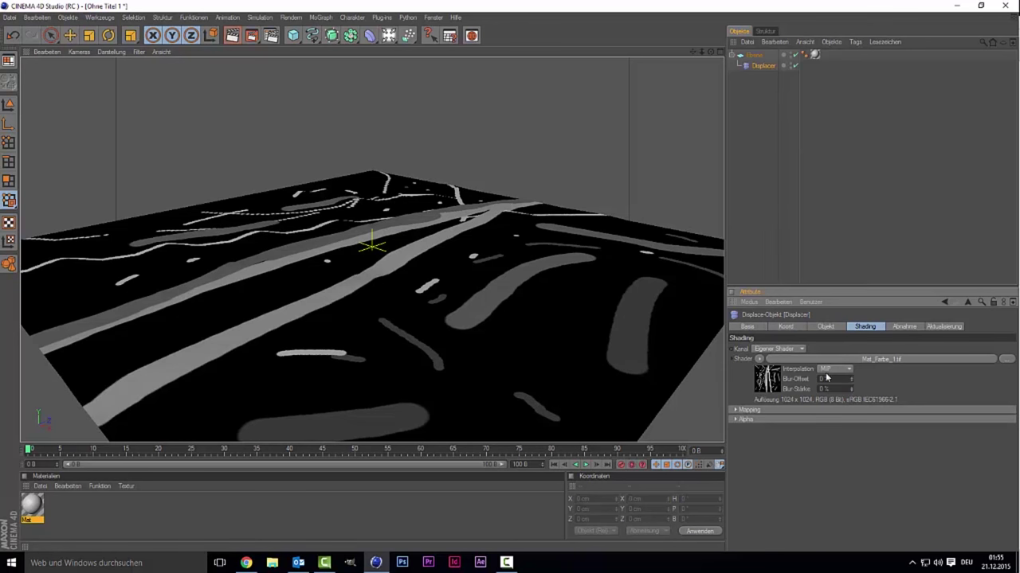
pyautogui.click(753, 326)
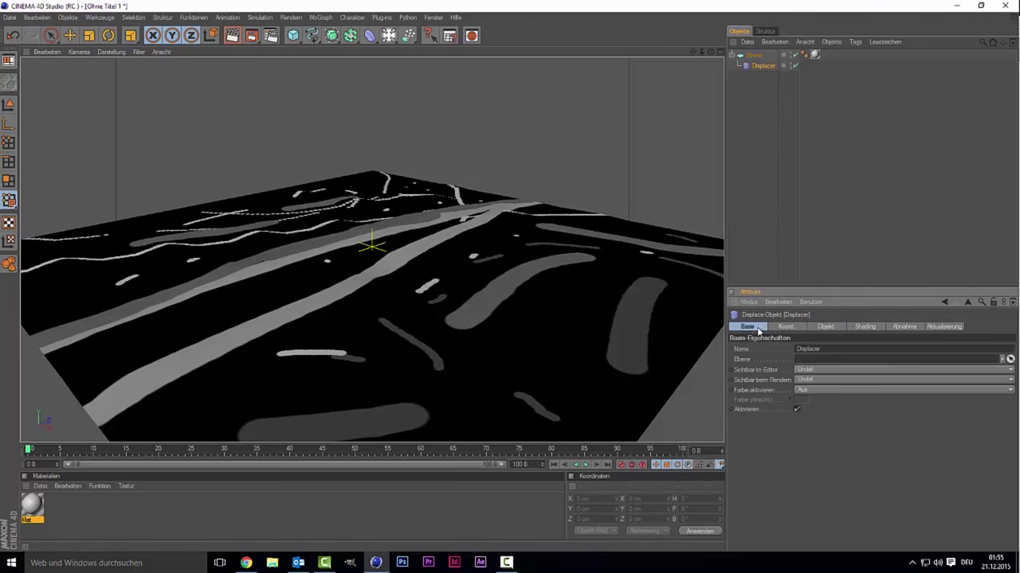
pyautogui.click(785, 327)
pyautogui.click(823, 328)
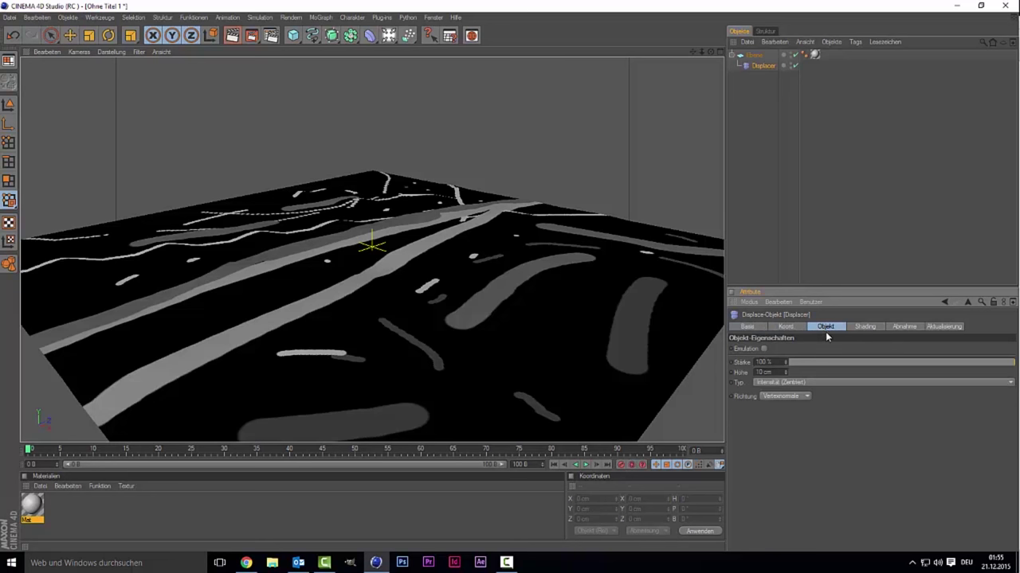
# - Try several Displacer heights, entering 0 cm and then 673
pyautogui.moveTo(784, 371); pyautogui.dragTo(585, 322)
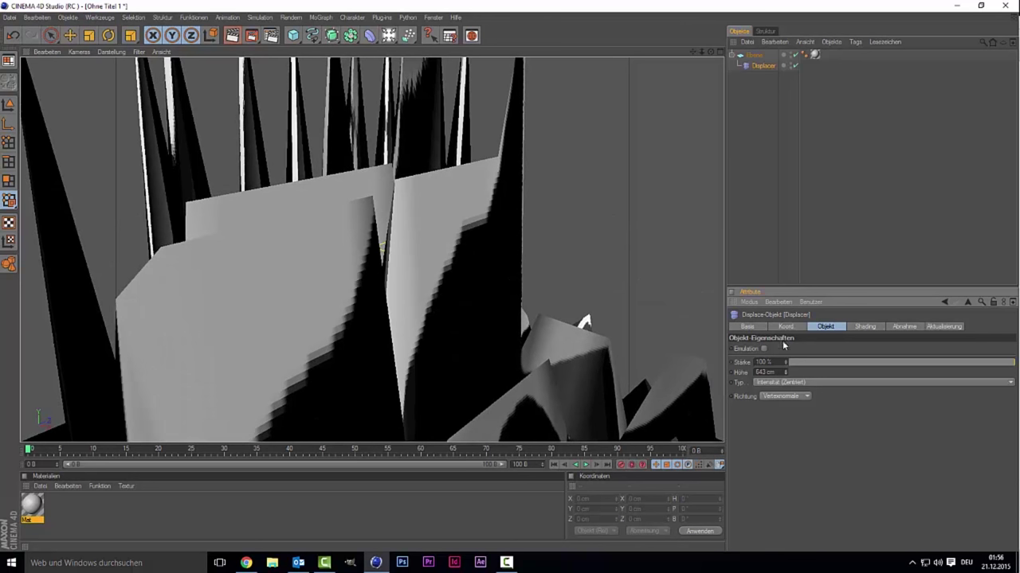
pyautogui.click(785, 370)
pyautogui.write('0')
pyautogui.press('Return')
pyautogui.moveTo(785, 381); pyautogui.dragTo(785, 399)
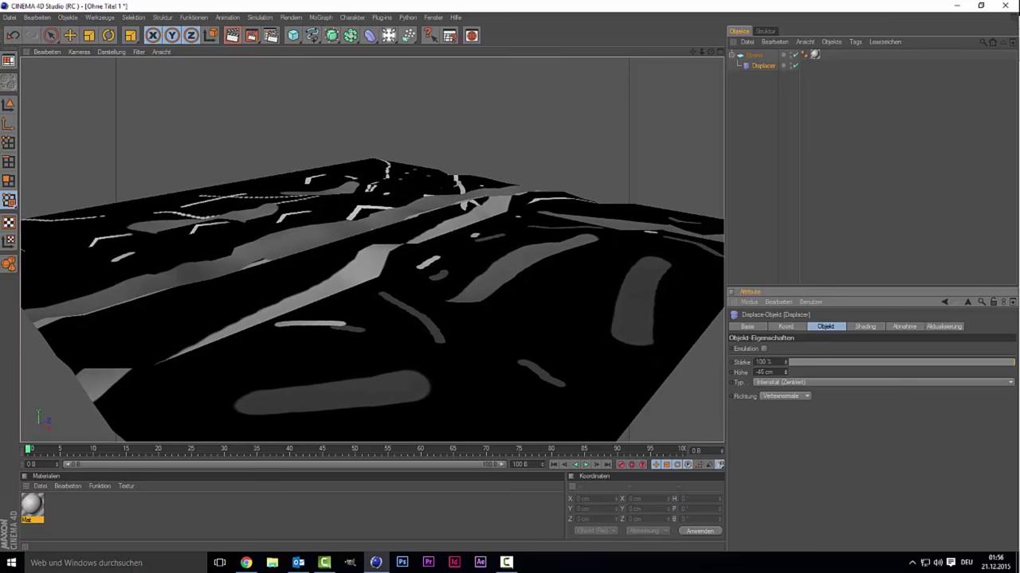
pyautogui.moveTo(786, 398)
pyautogui.mouseDown()
pyautogui.moveTo(785, 374)
pyautogui.moveTo(786, 390)
pyautogui.mouseUp()
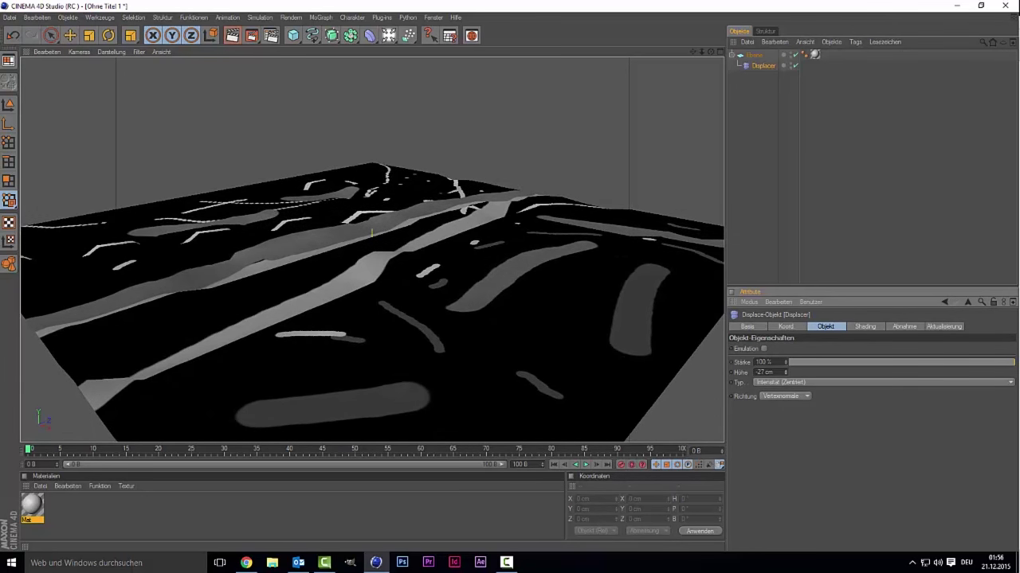
pyautogui.write('673')
pyautogui.press('Return')
# - Set the height to 10 cm, adjust it to −40 cm, and orbit to inspect the terrain
pyautogui.moveTo(786, 372)
pyautogui.mouseDown()
pyautogui.moveTo(785, 398)
pyautogui.moveTo(793, 359)
pyautogui.mouseUp()
pyautogui.doubleClick(777, 372)
pyautogui.write('10')
pyautogui.press('Return')
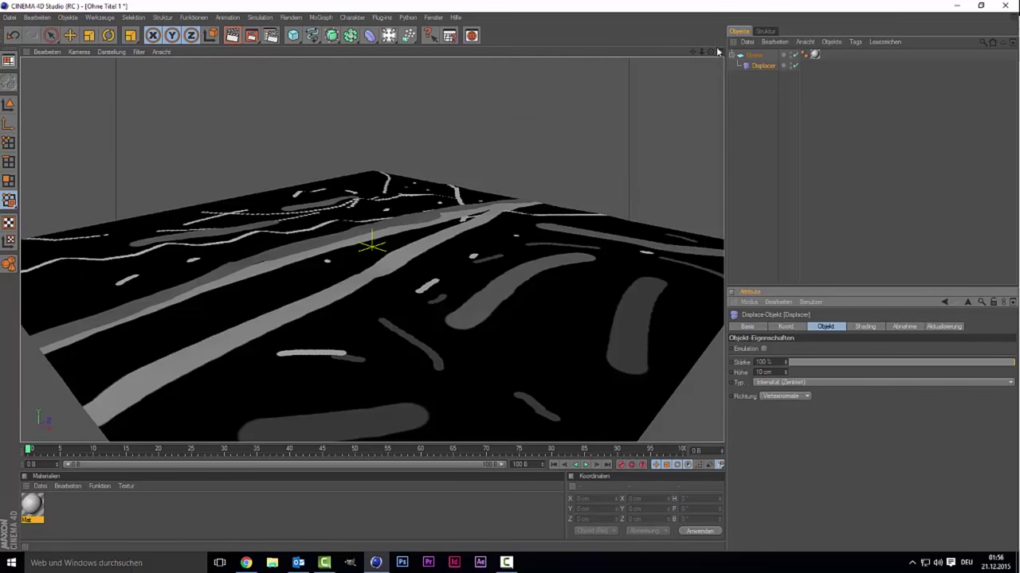
pyautogui.moveTo(710, 53); pyautogui.dragTo(710, 84)
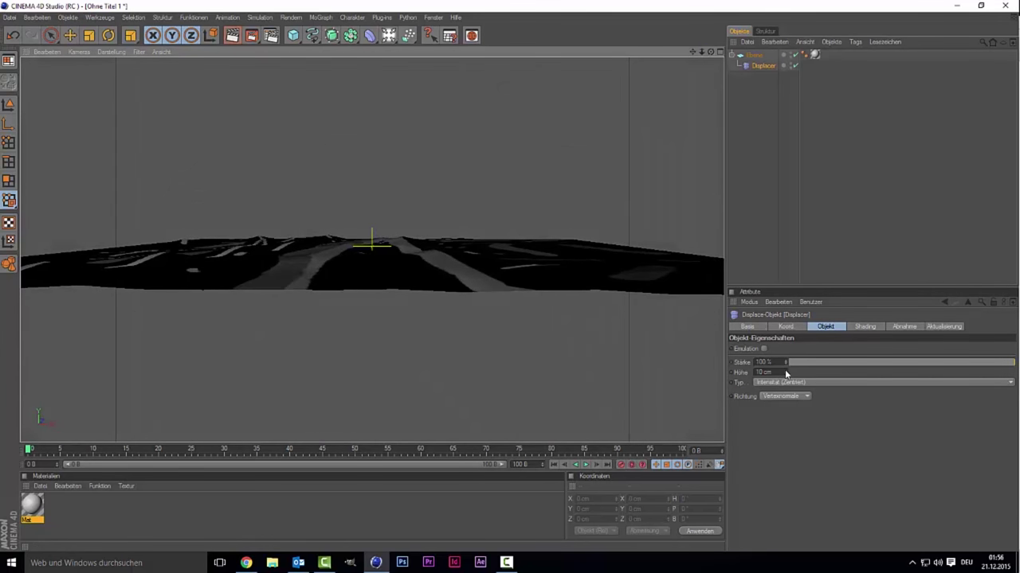
pyautogui.moveTo(785, 370); pyautogui.dragTo(786, 380)
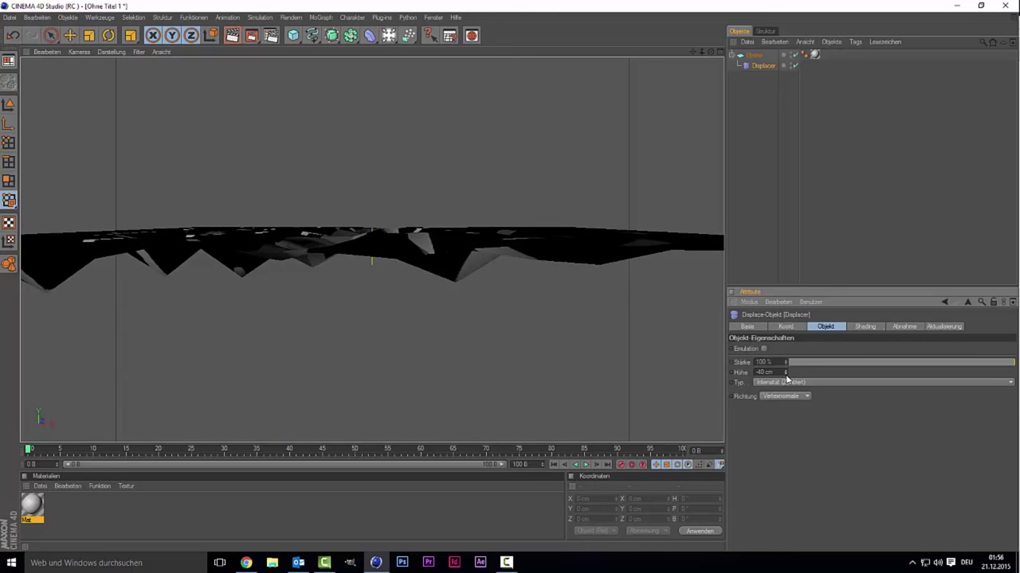
pyautogui.moveTo(710, 52)
pyautogui.mouseDown()
pyautogui.moveTo(710, 112)
pyautogui.moveTo(710, 55)
pyautogui.moveTo(685, 64)
pyautogui.moveTo(727, 128)
pyautogui.mouseUp()
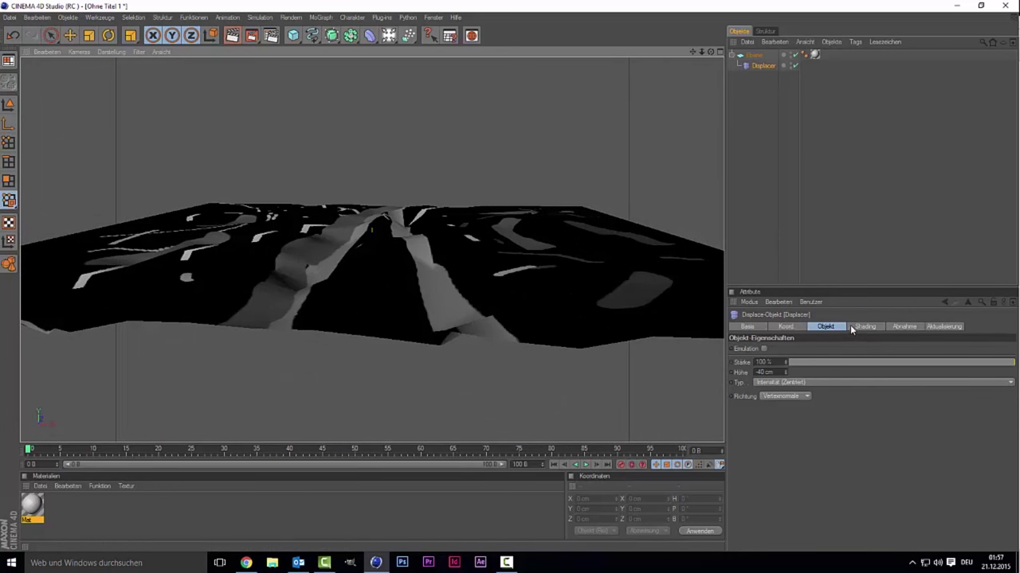
# - Set the Displacer shader's Blur-Offset to 11 % and orbit to check the smoothed terrain
pyautogui.click(856, 328)
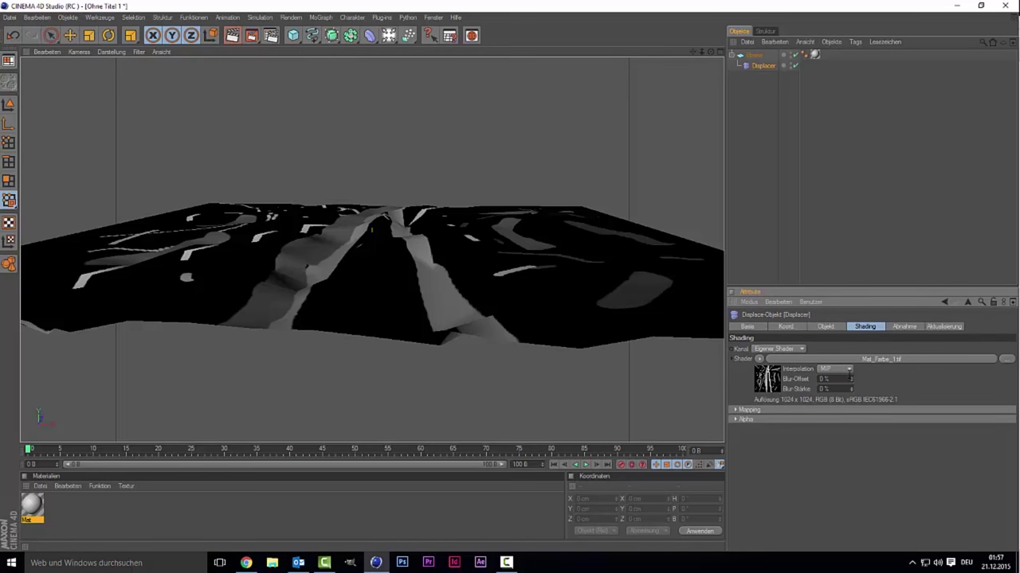
pyautogui.click(852, 379)
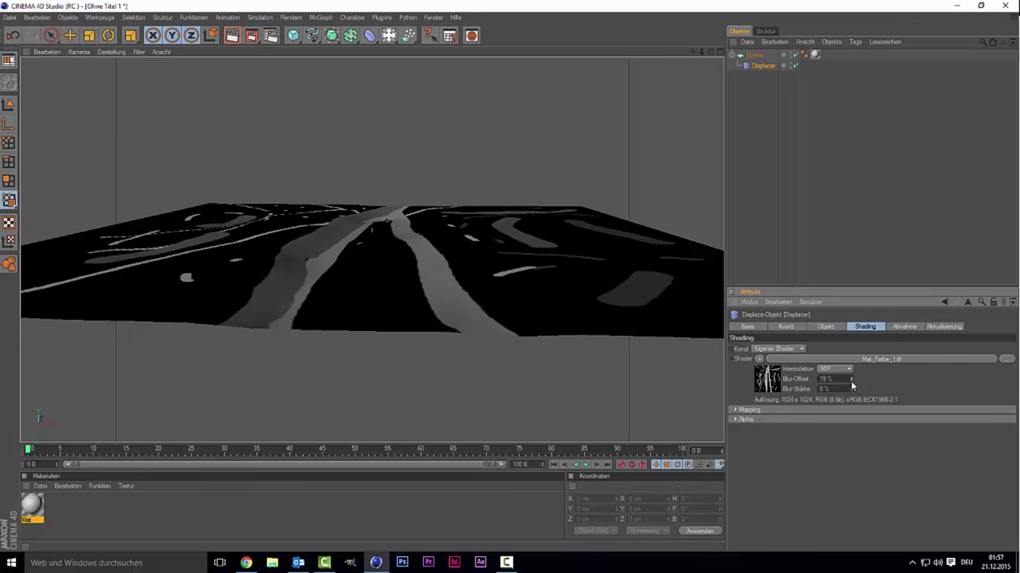
pyautogui.moveTo(851, 381); pyautogui.dragTo(850, 391)
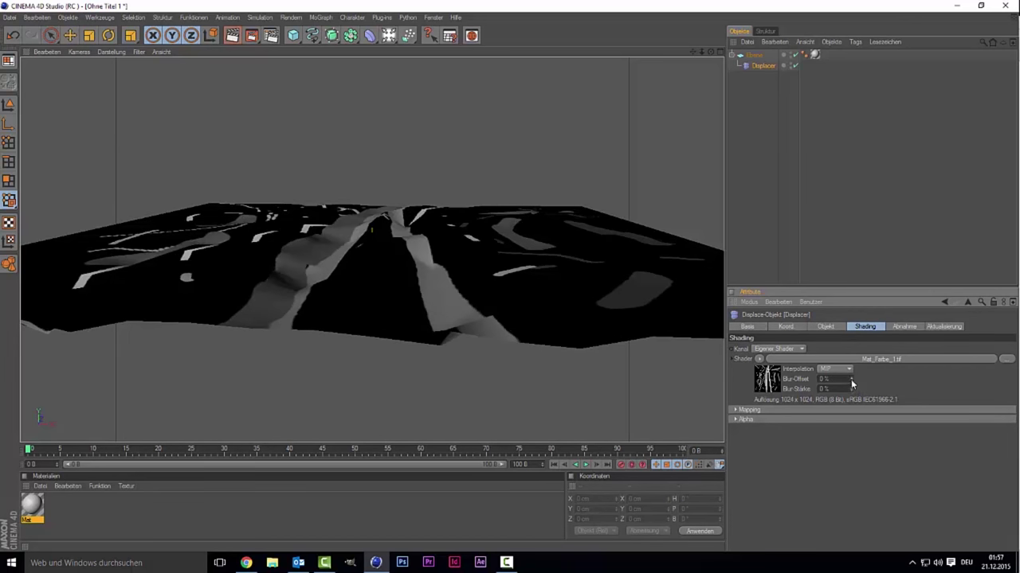
pyautogui.click(850, 379)
pyautogui.click(851, 379)
pyautogui.click(851, 379)
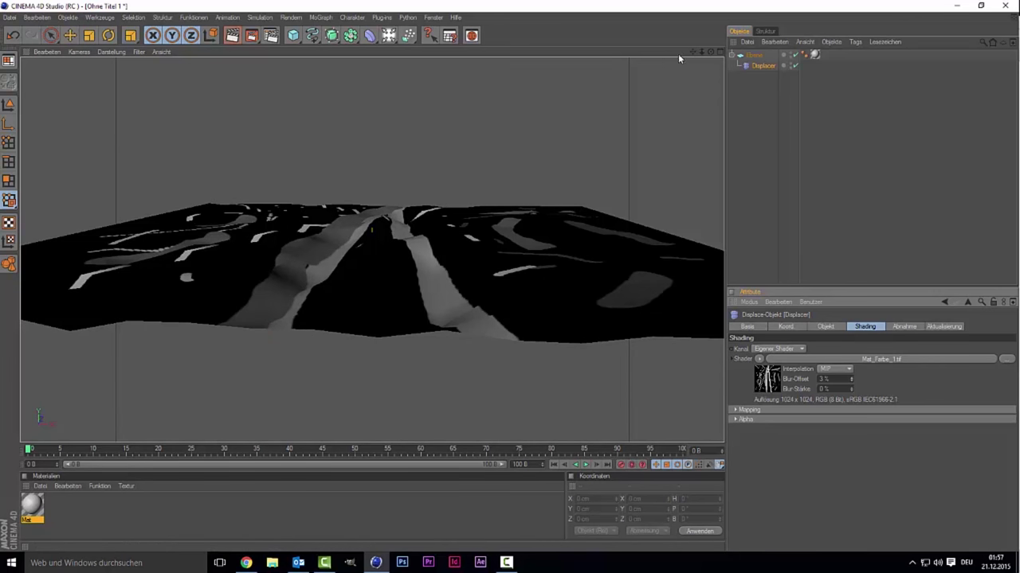
pyautogui.moveTo(696, 53); pyautogui.dragTo(707, 51)
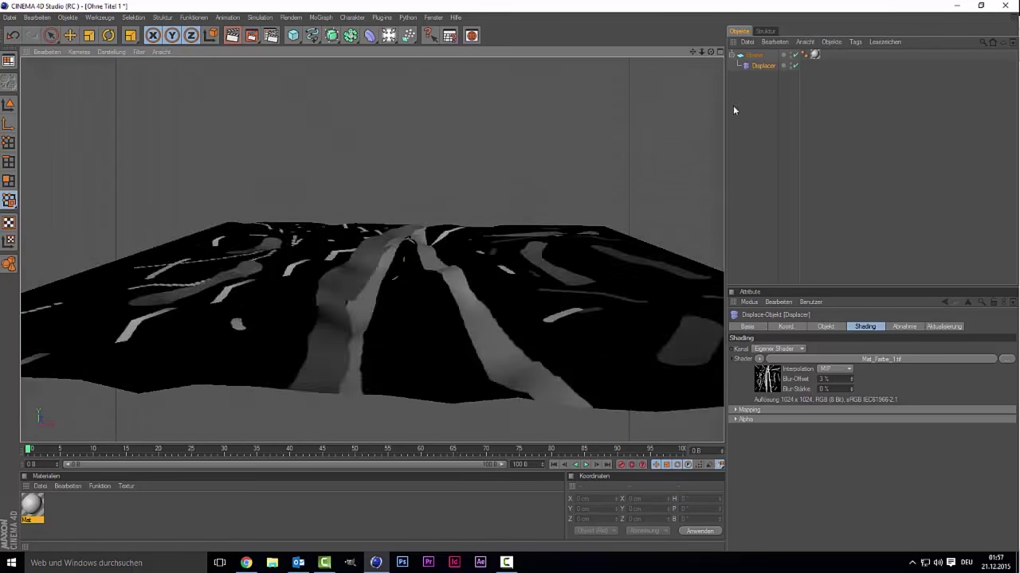
pyautogui.click(853, 379)
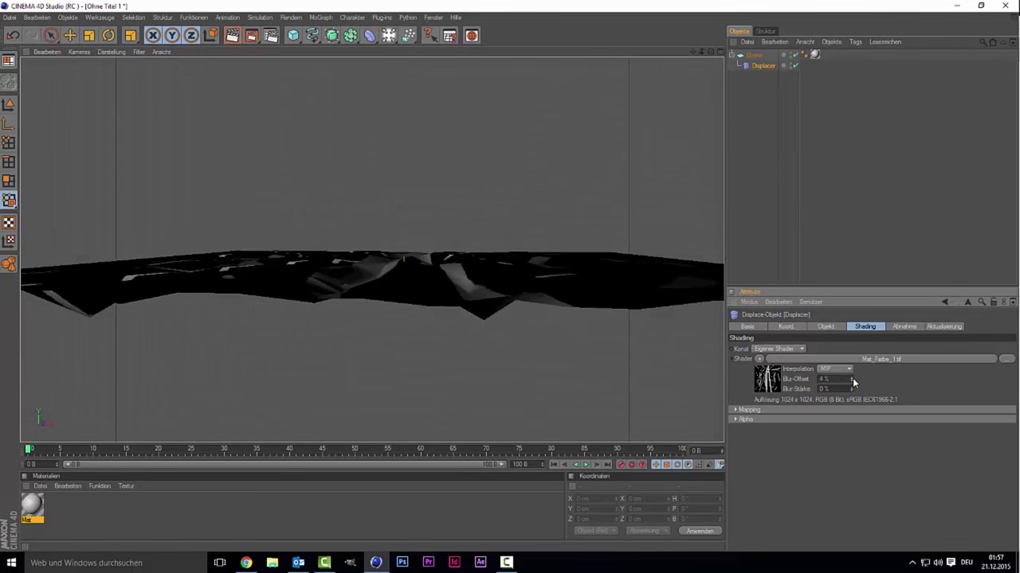
pyautogui.click(852, 377)
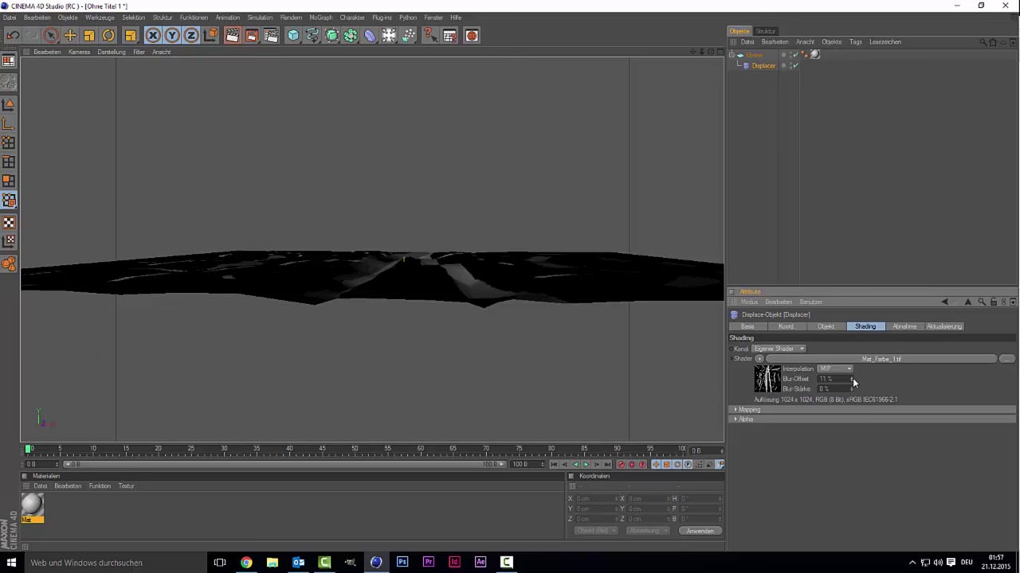
pyautogui.moveTo(710, 54)
pyautogui.mouseDown()
pyautogui.moveTo(701, 72)
pyautogui.moveTo(704, 127)
pyautogui.mouseUp()
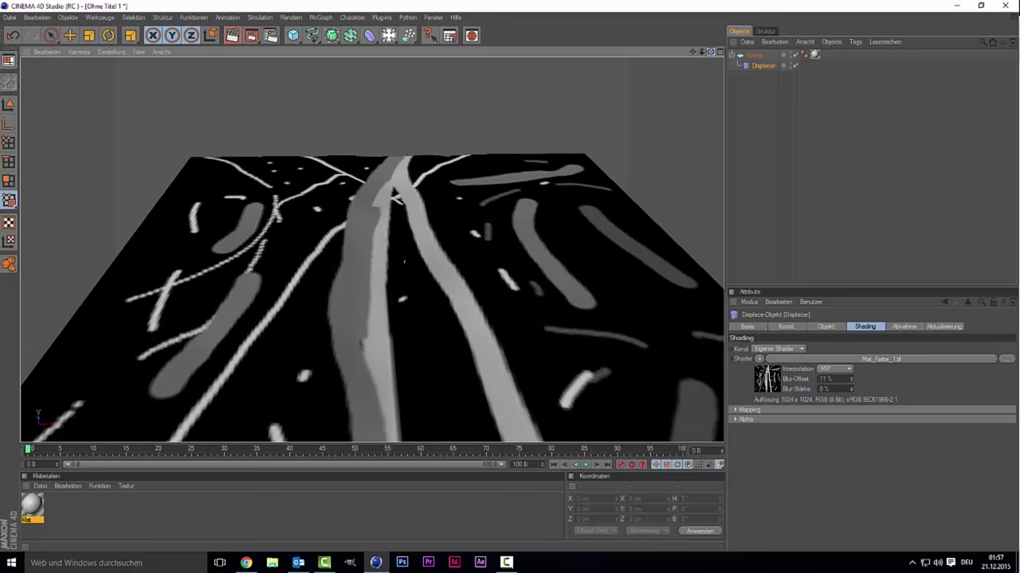
pyautogui.moveTo(692, 51)
pyautogui.mouseDown()
pyautogui.moveTo(661, 52)
pyautogui.moveTo(718, 58)
pyautogui.mouseUp()
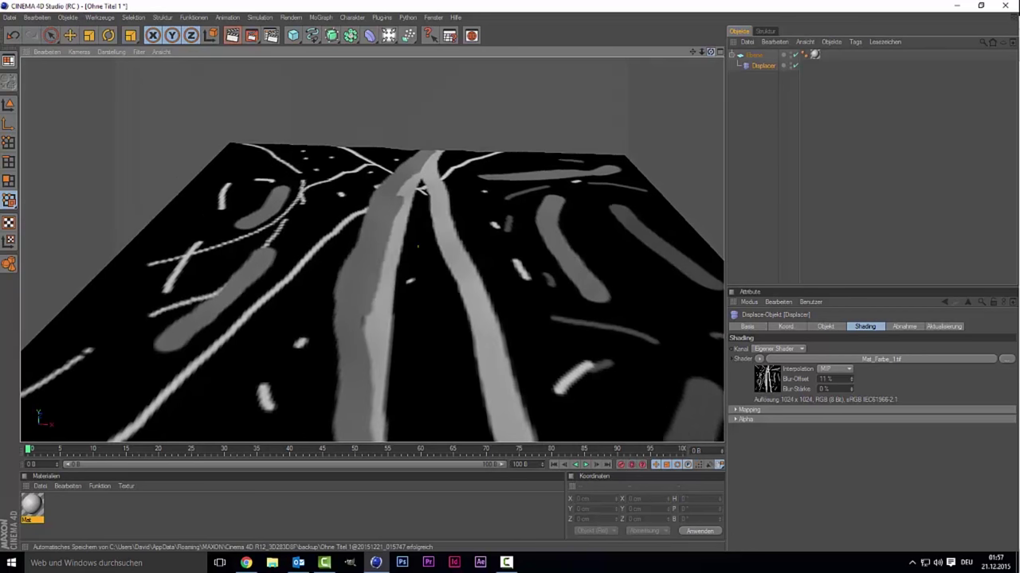
# - Add the light Licht and raise it about 1000 cm above the terrain plane
pyautogui.click(814, 55)
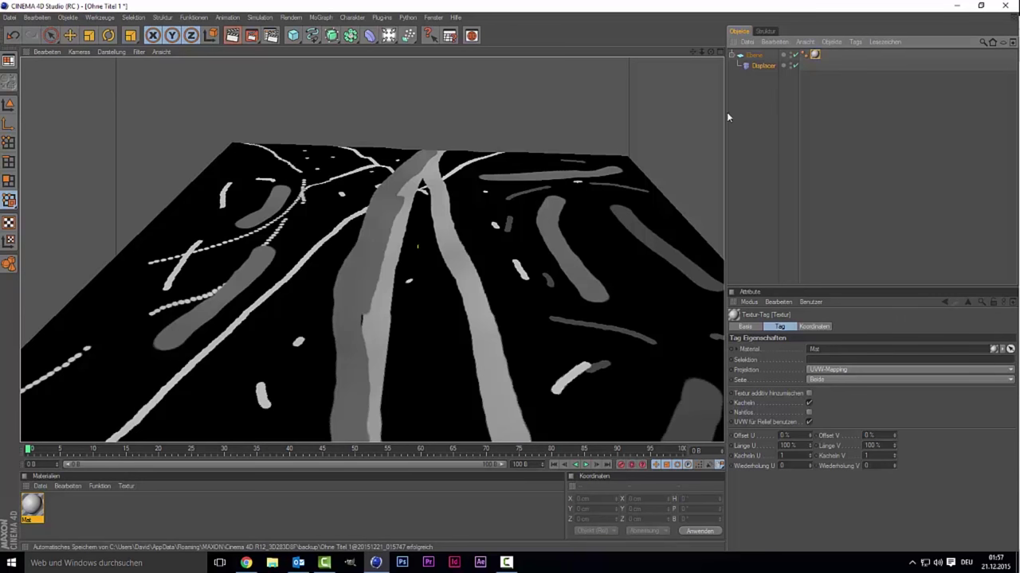
pyautogui.click(388, 35)
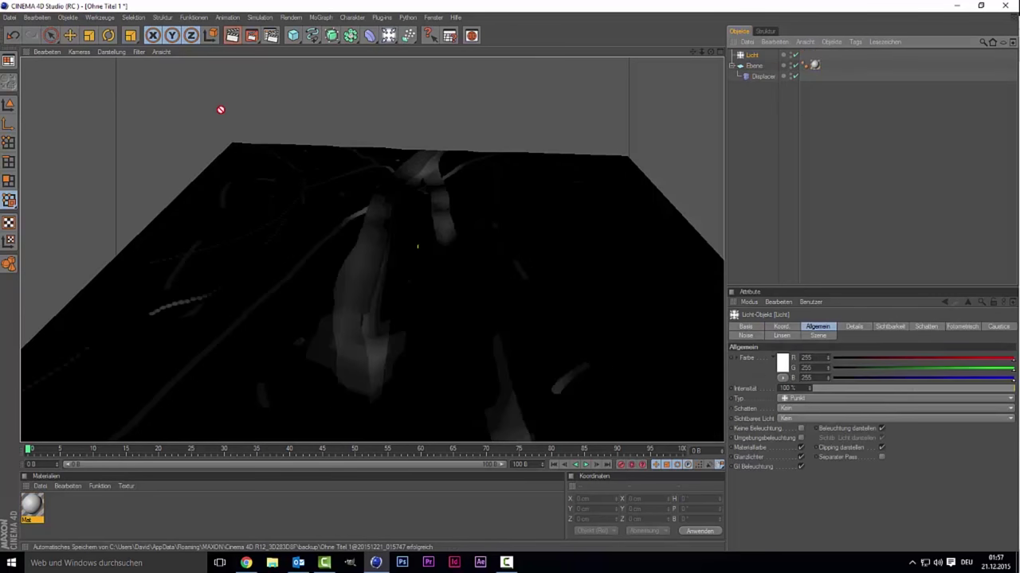
pyautogui.click(8, 104)
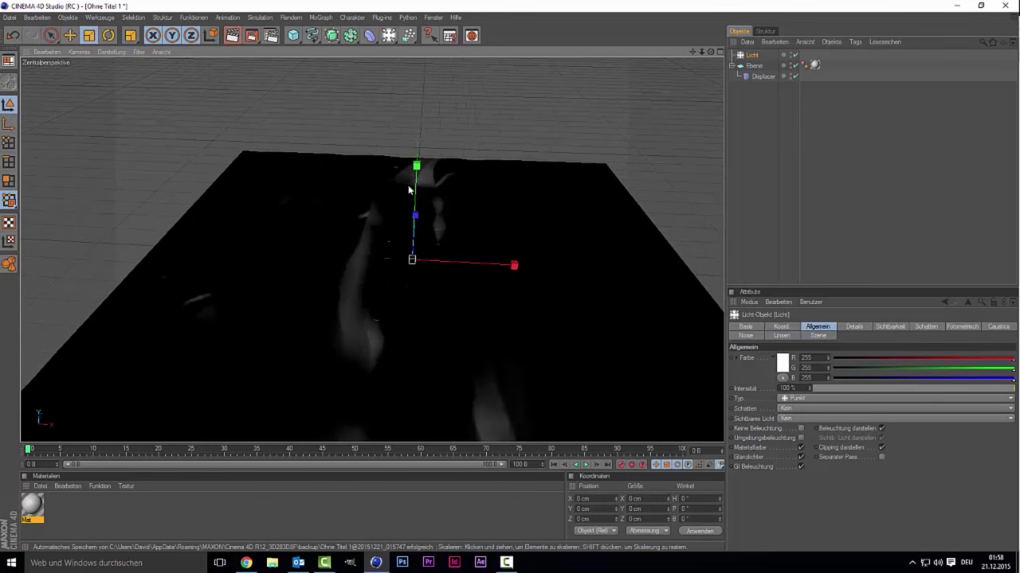
pyautogui.click(50, 35)
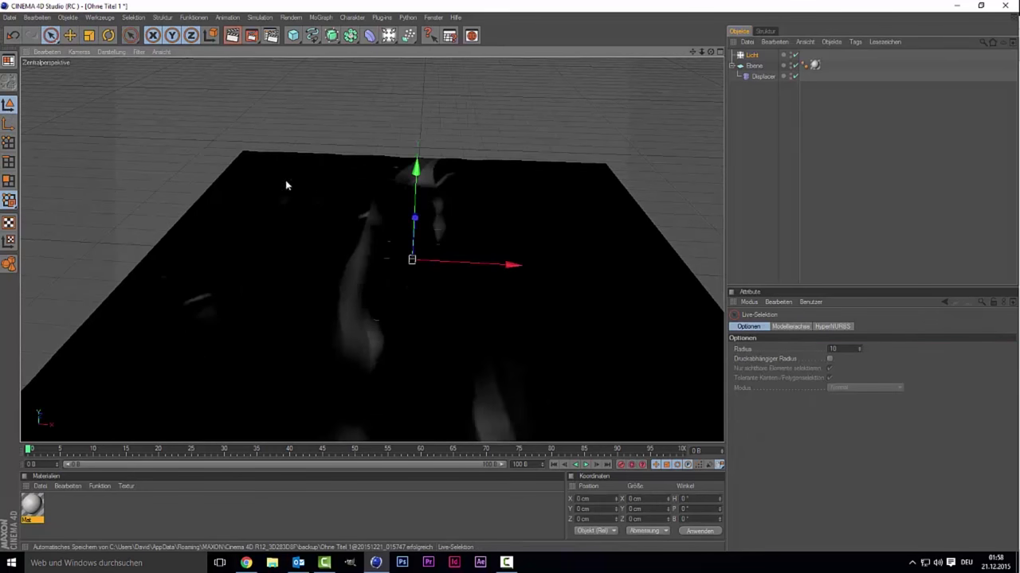
pyautogui.moveTo(419, 181); pyautogui.dragTo(421, 64)
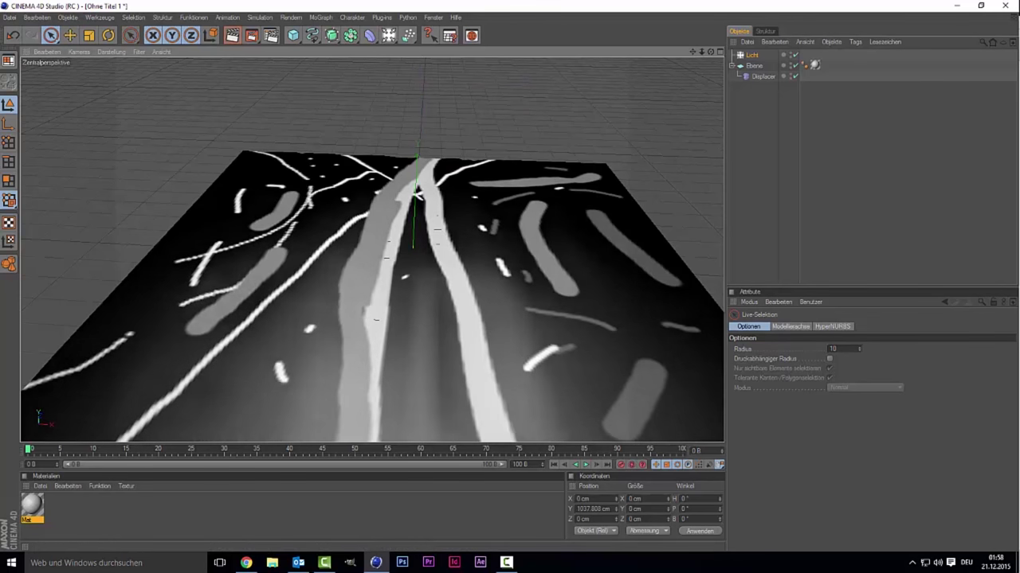
pyautogui.click(837, 247)
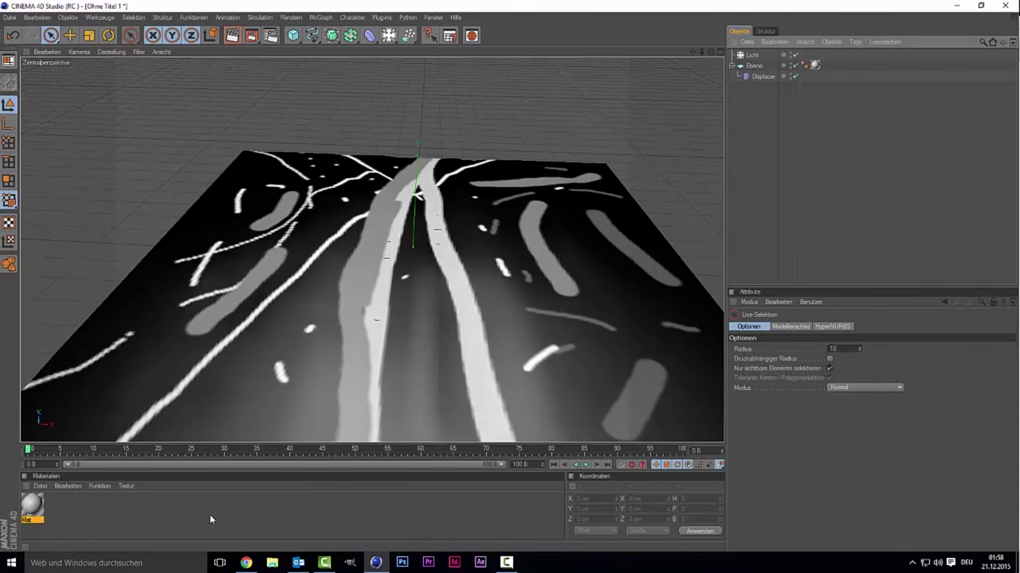
# - Create material Mat.1 and enable its Relief and Glanzfarbe channels
pyautogui.doubleClick(102, 523)
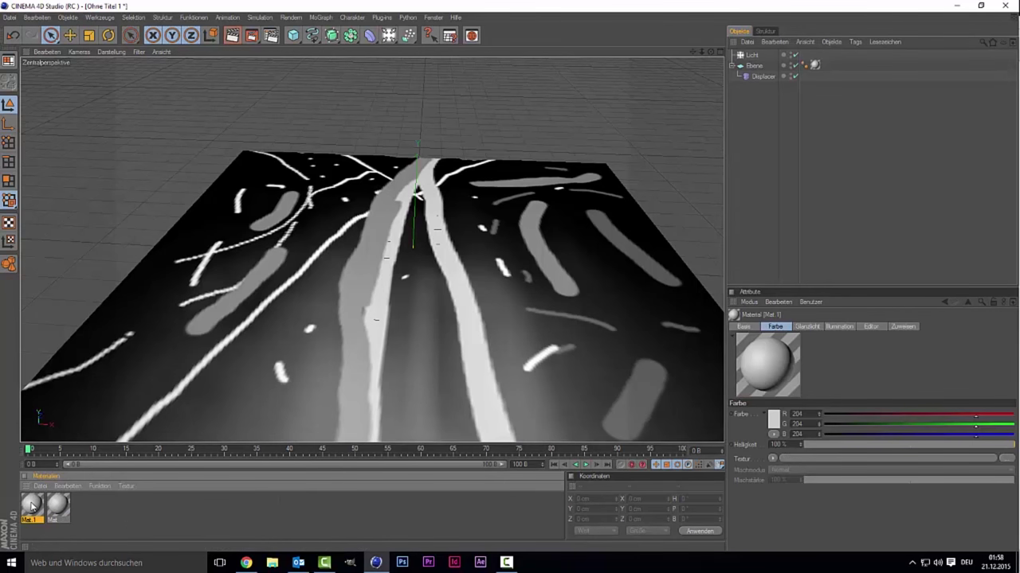
pyautogui.doubleClick(32, 506)
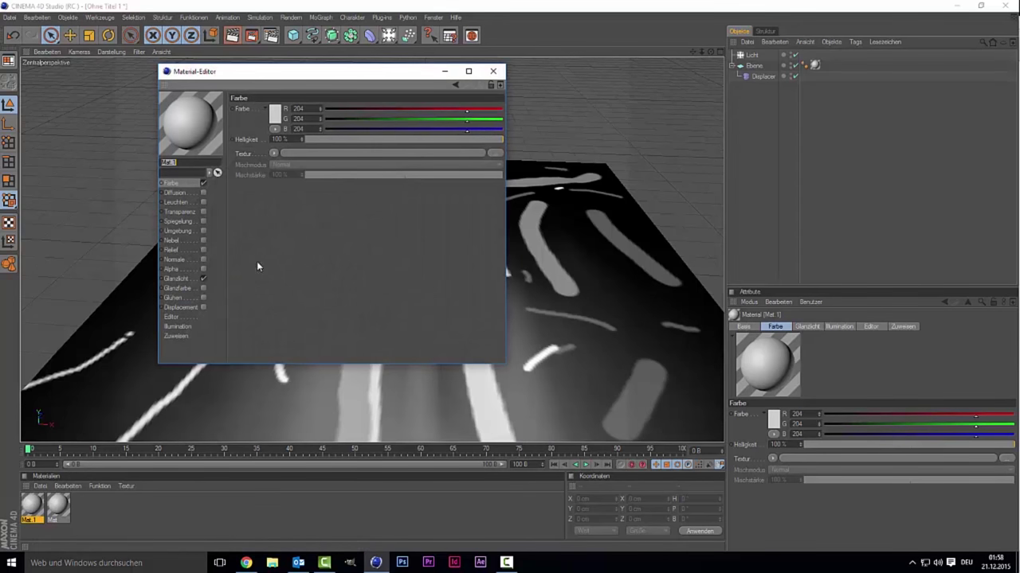
pyautogui.click(203, 250)
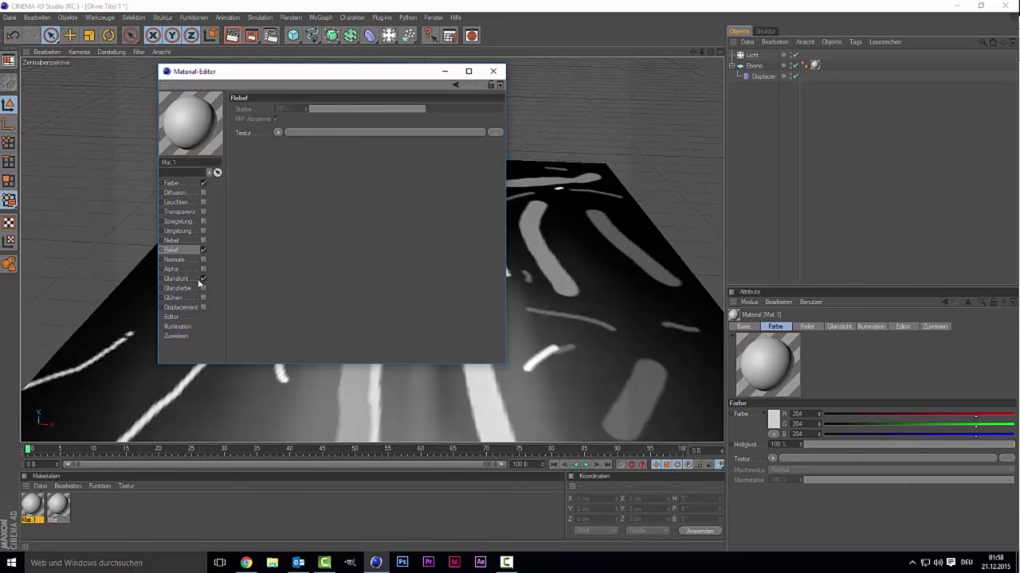
pyautogui.click(203, 288)
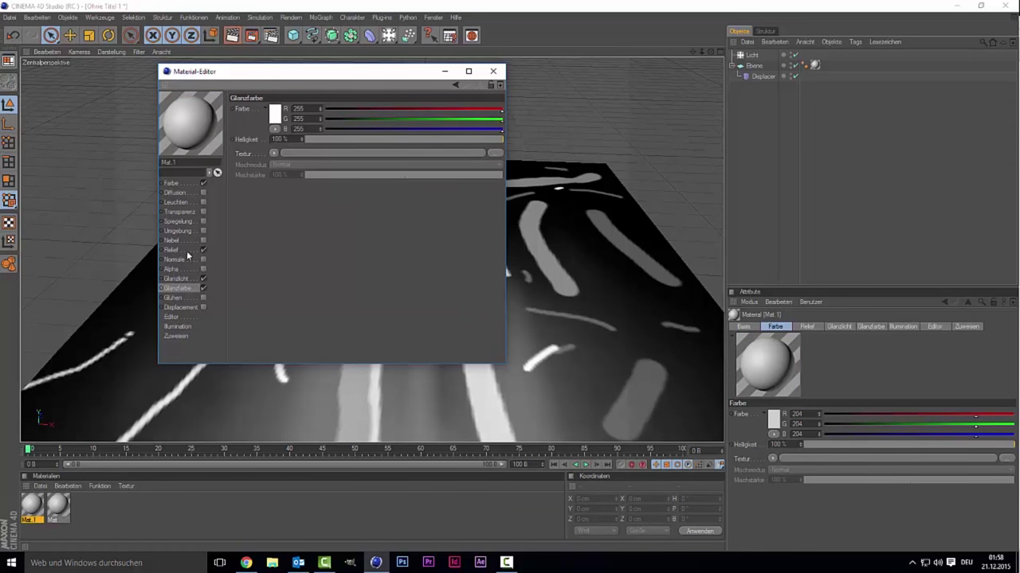
# - Load Mat_Farbe_1.tif as Mat.1's relief texture, then remove it again
pyautogui.click(187, 250)
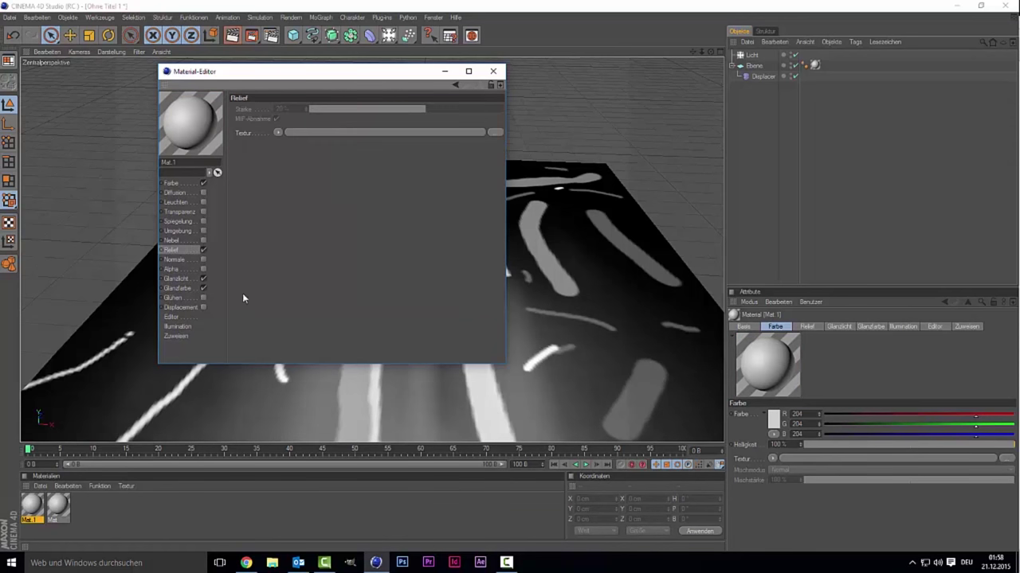
pyautogui.click(276, 132)
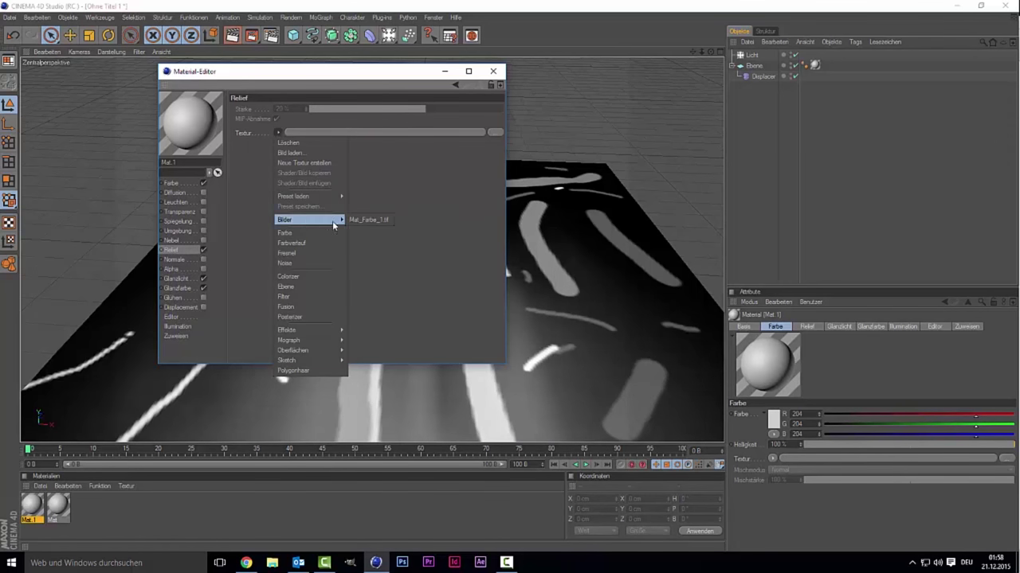
pyautogui.click(350, 221)
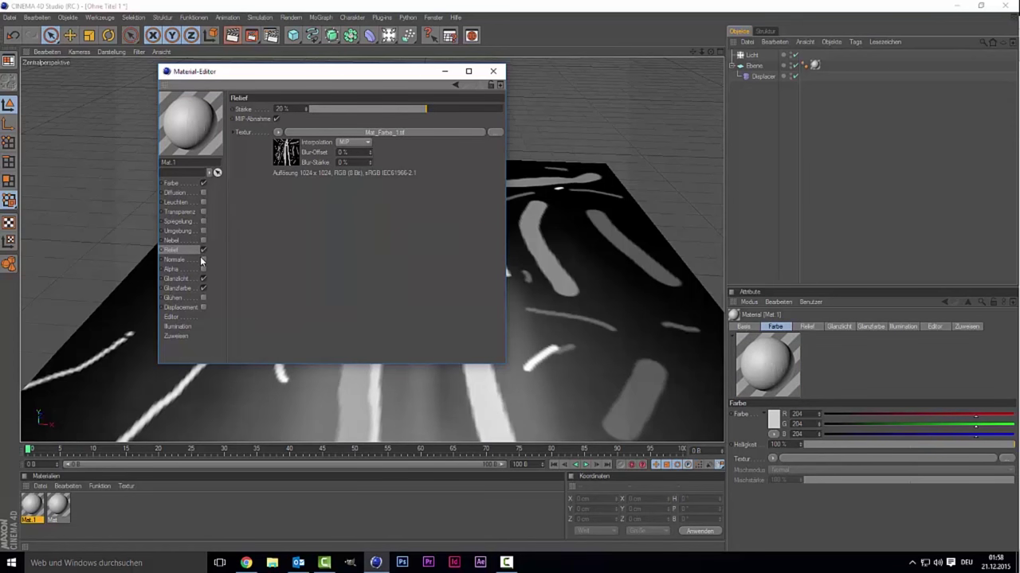
pyautogui.click(278, 132)
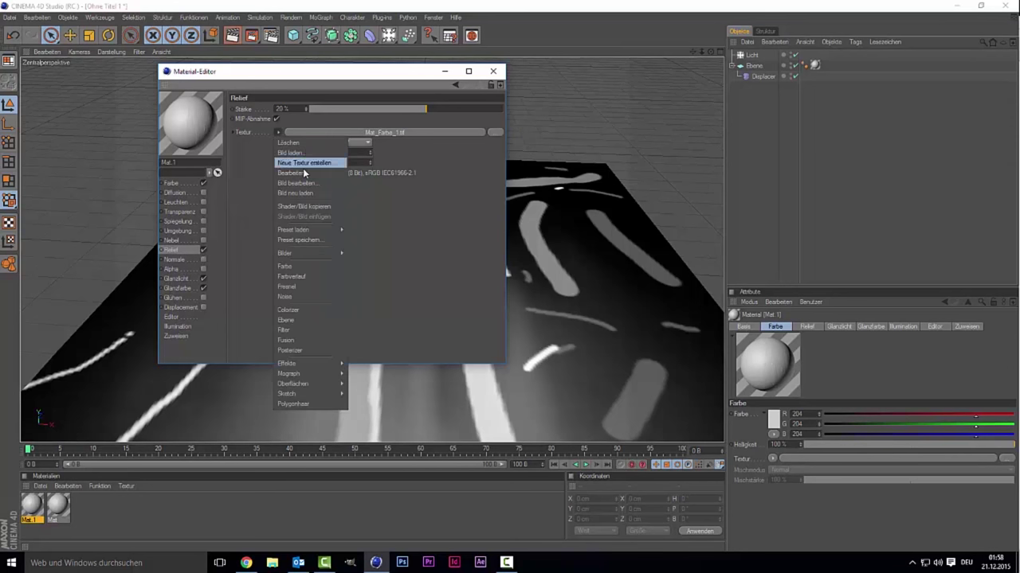
pyautogui.click(307, 143)
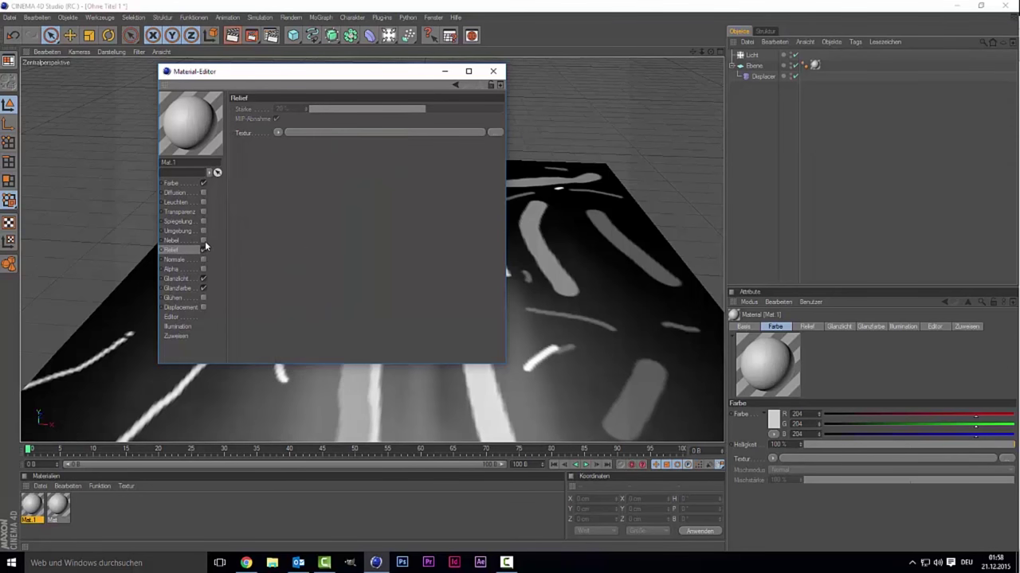
# - Give Mat.1's Alpha channel the Mat_Farbe_1.tif texture with Invertieren ticked
pyautogui.click(203, 270)
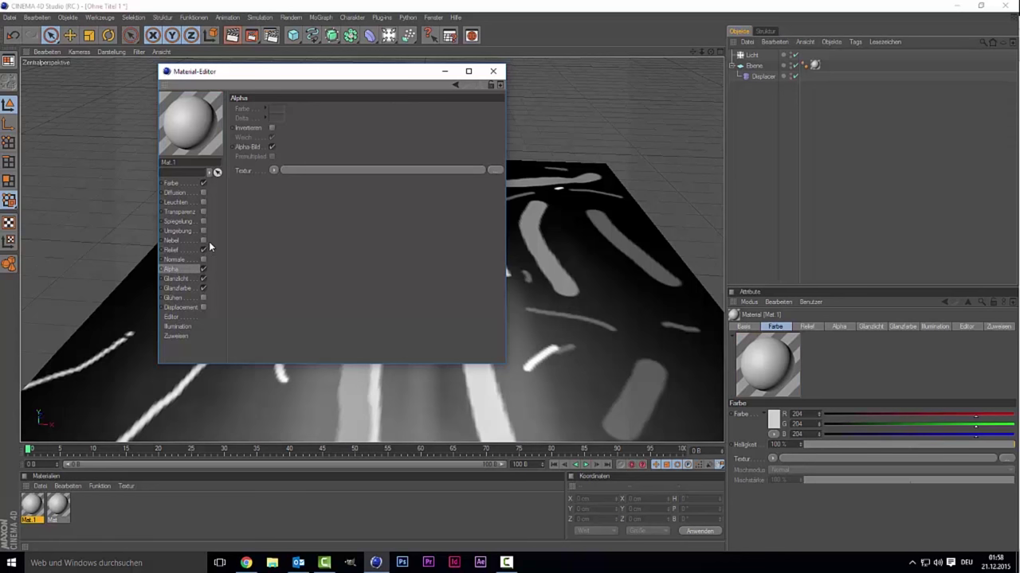
pyautogui.click(275, 171)
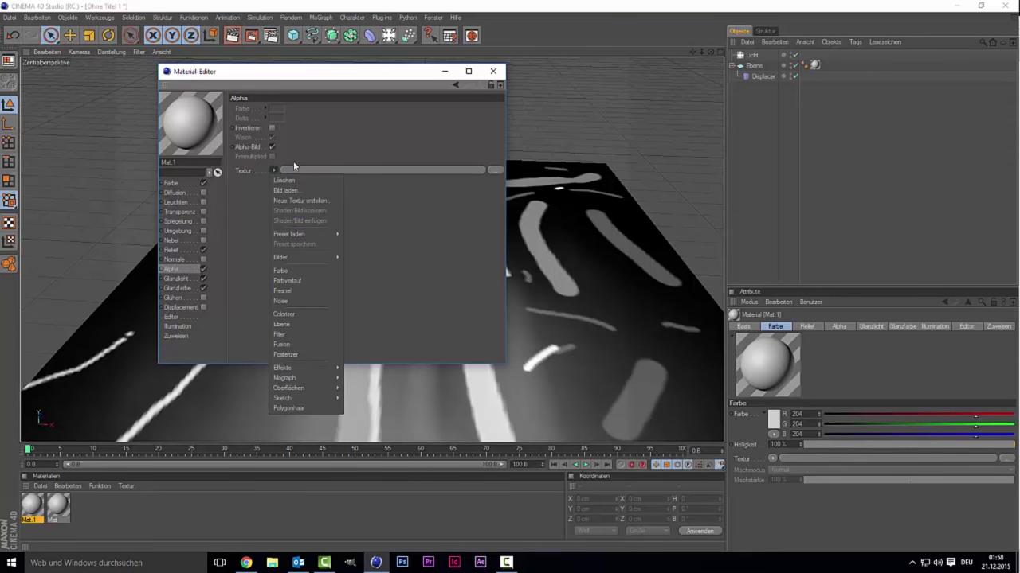
pyautogui.moveTo(303, 257)
pyautogui.click(362, 258)
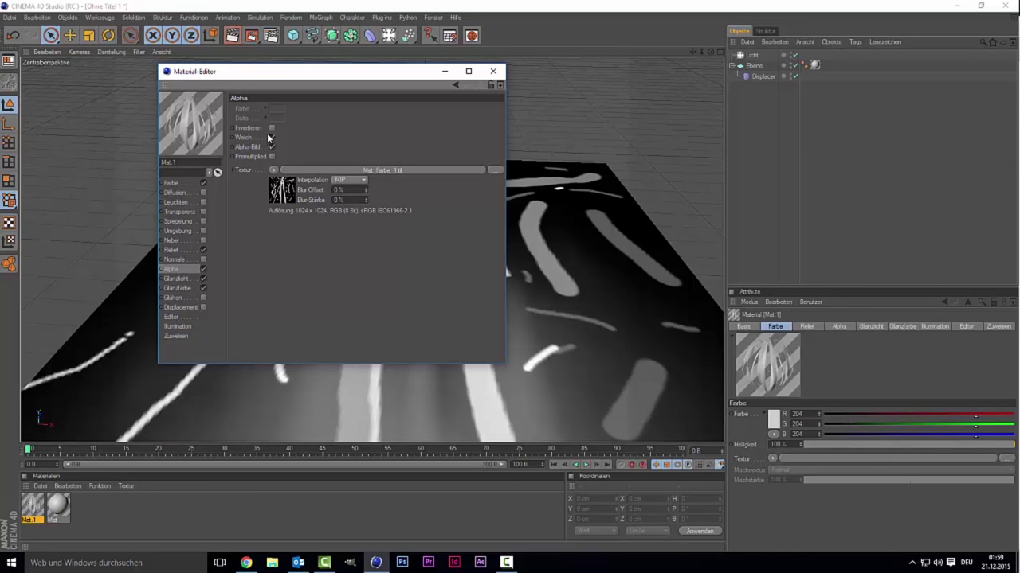
pyautogui.click(272, 128)
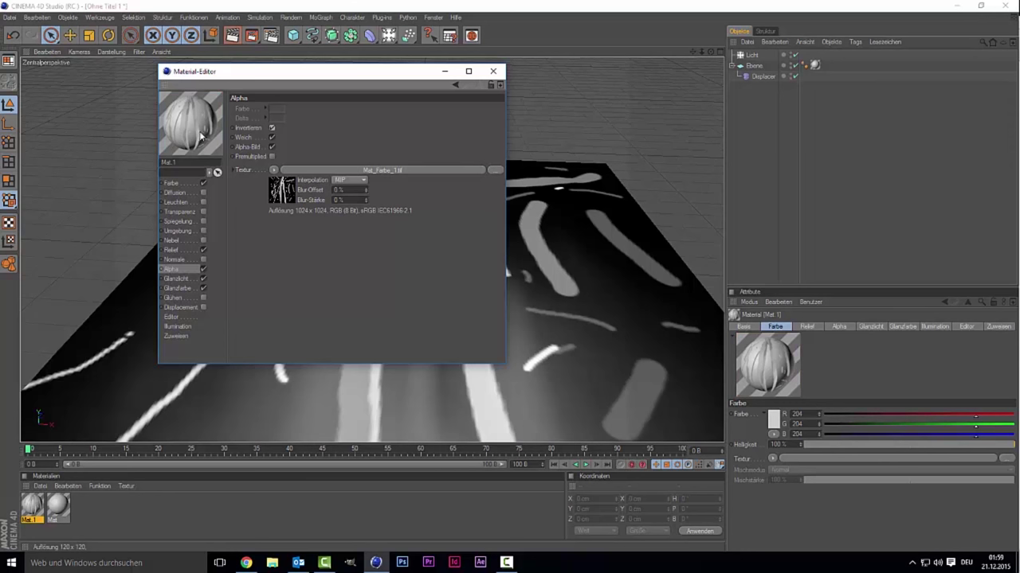
pyautogui.click(183, 250)
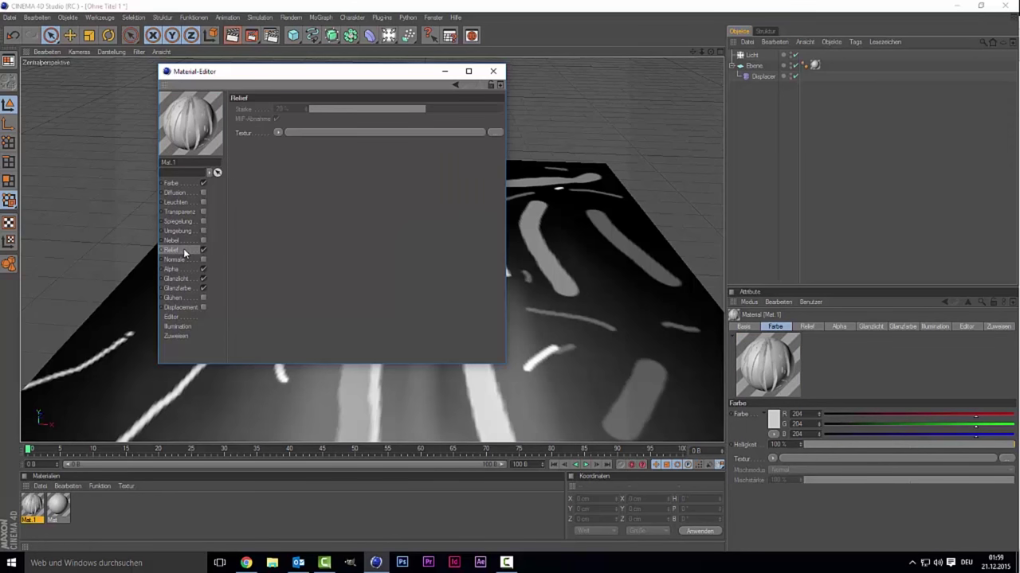
# - Use a Noise shader for Mat.1's relief with 30 % global size and -33 % contrast
pyautogui.click(276, 132)
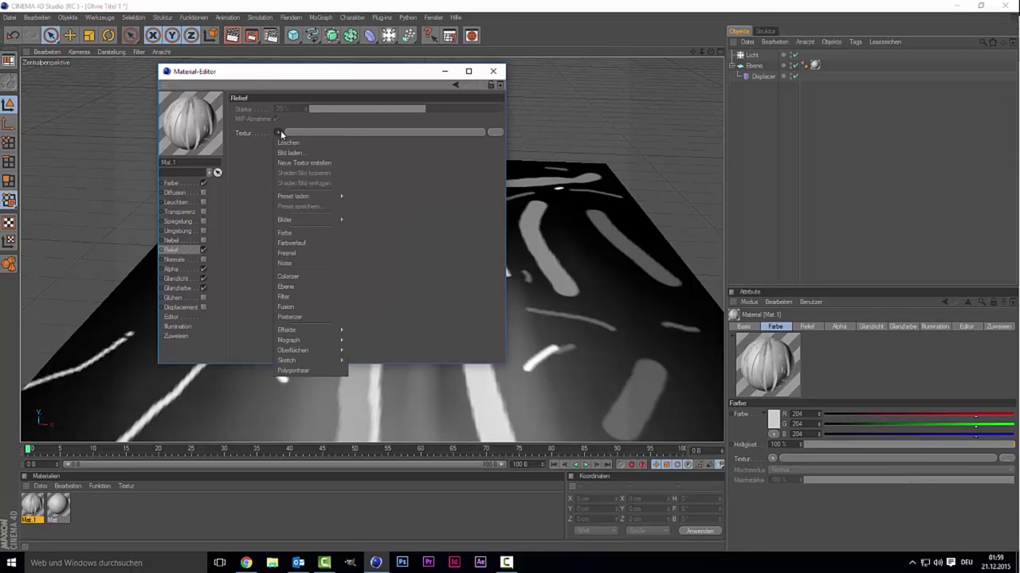
pyautogui.click(300, 258)
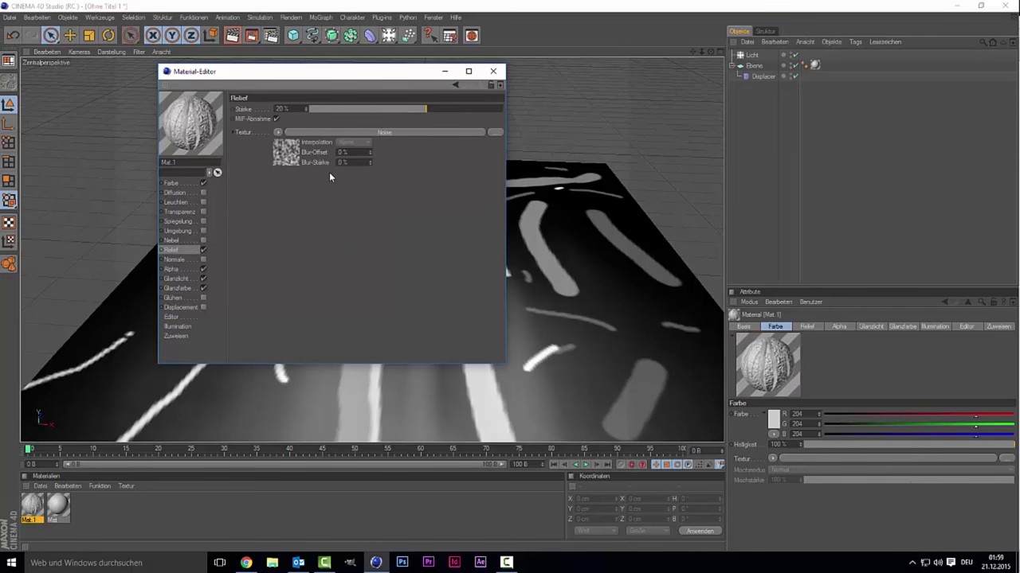
pyautogui.click(284, 158)
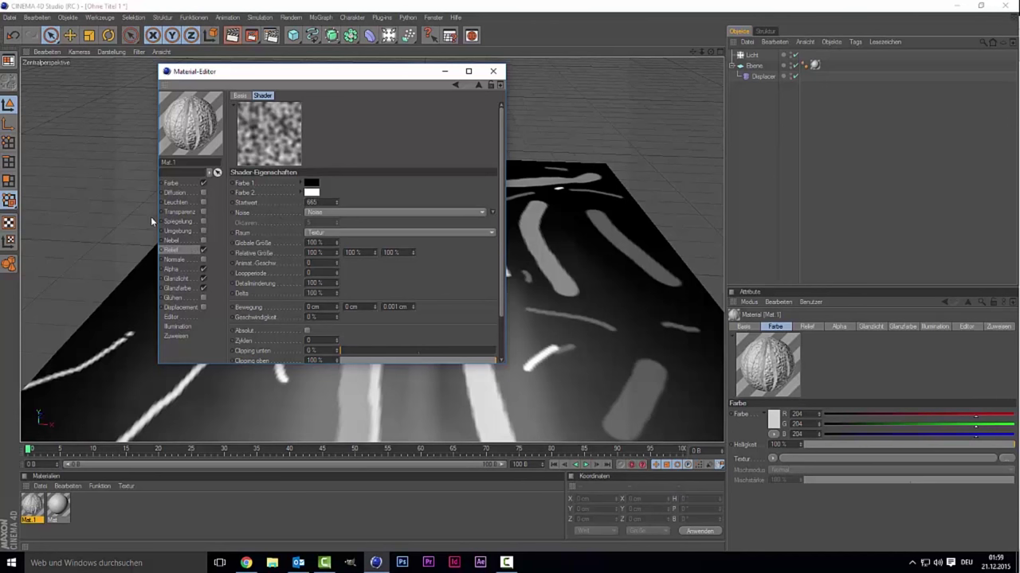
pyautogui.doubleClick(315, 242)
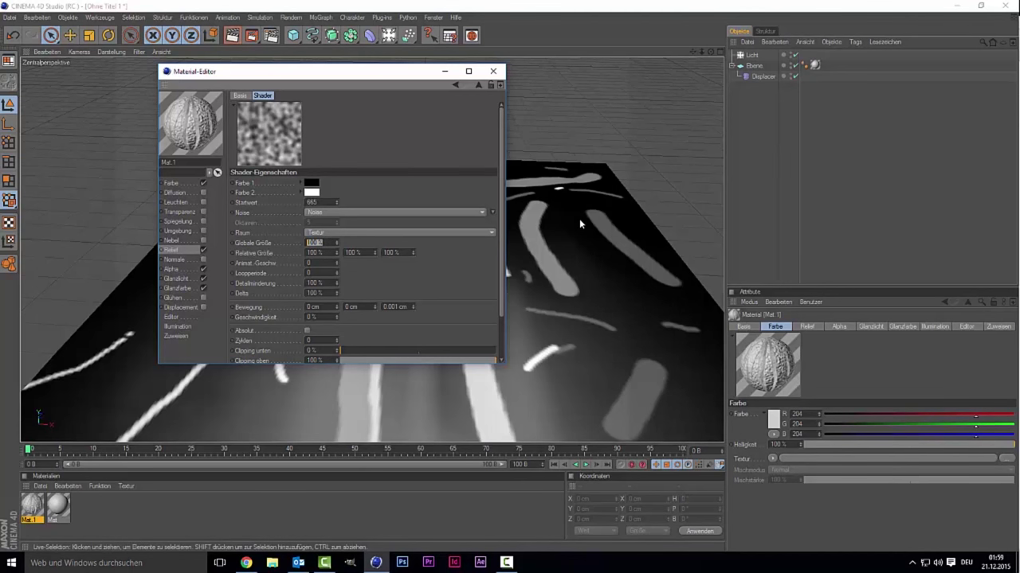
pyautogui.write('30')
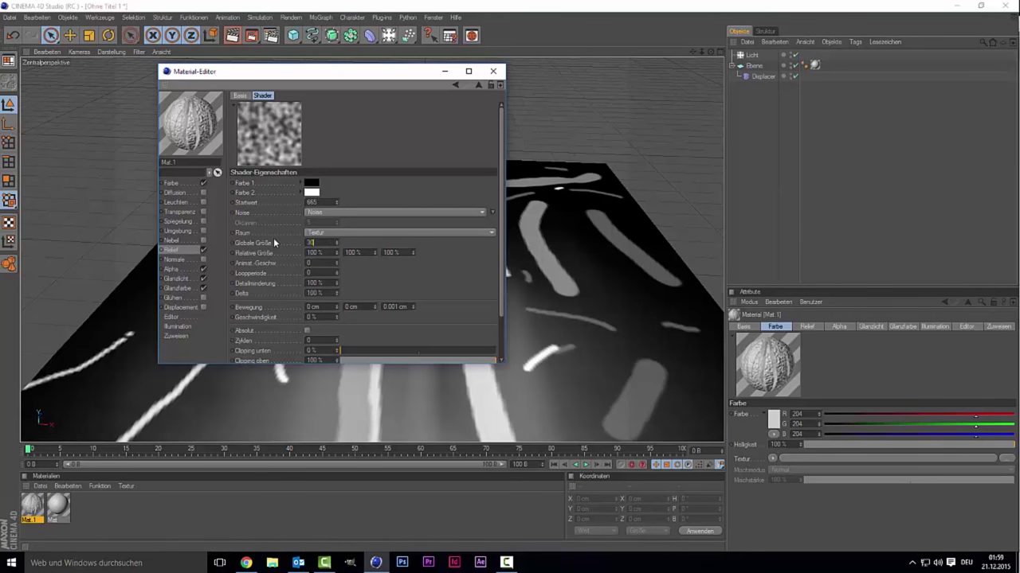
pyautogui.press('Return')
pyautogui.scroll(-3, 437, 289)
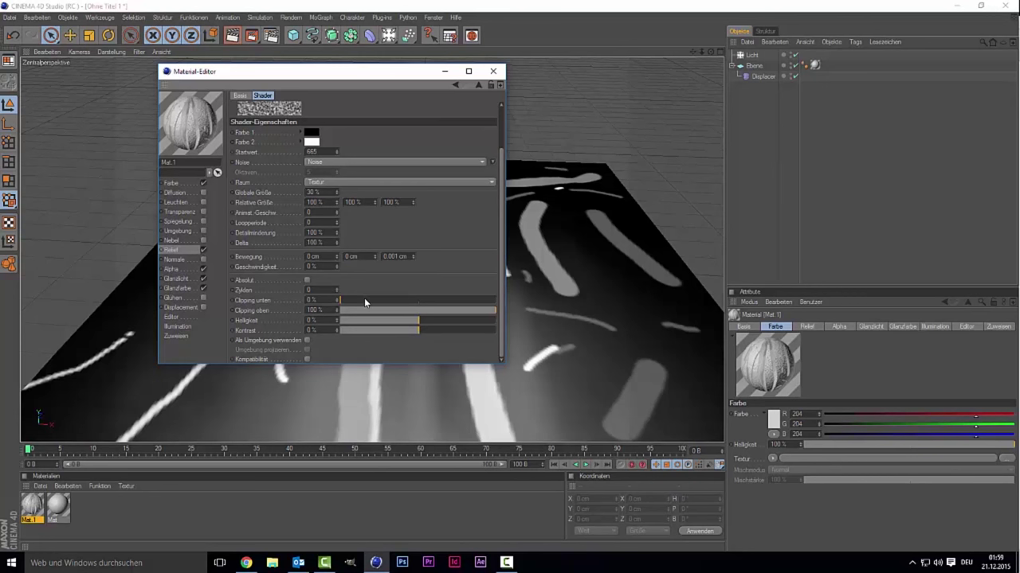
pyautogui.moveTo(400, 330); pyautogui.dragTo(397, 331)
pyautogui.moveTo(397, 334); pyautogui.dragTo(392, 335)
# - Reopen Mat.1's relief Noise shader and raise its contrast to 40 %
pyautogui.click(493, 71)
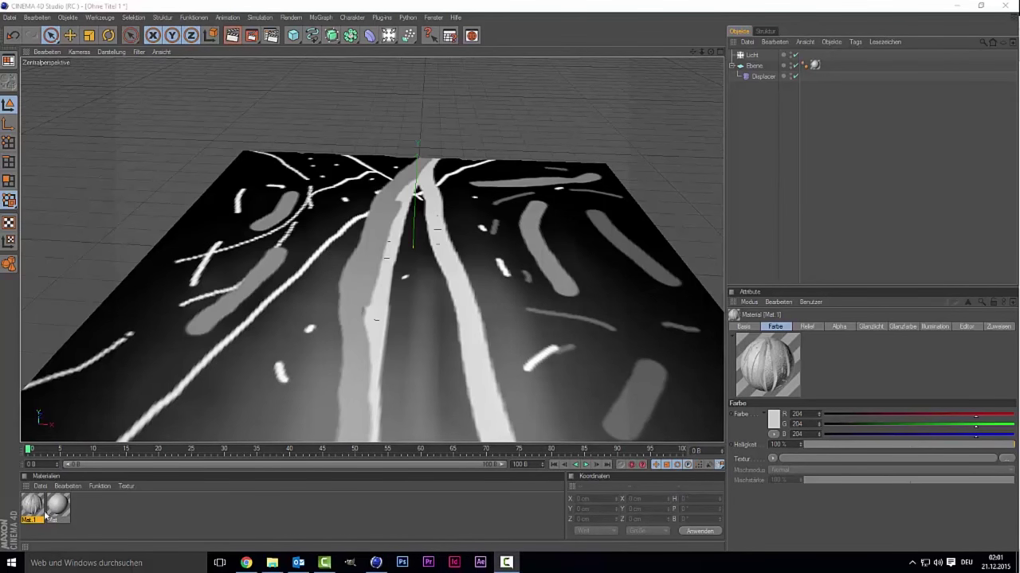
pyautogui.click(29, 505)
pyautogui.doubleClick(30, 505)
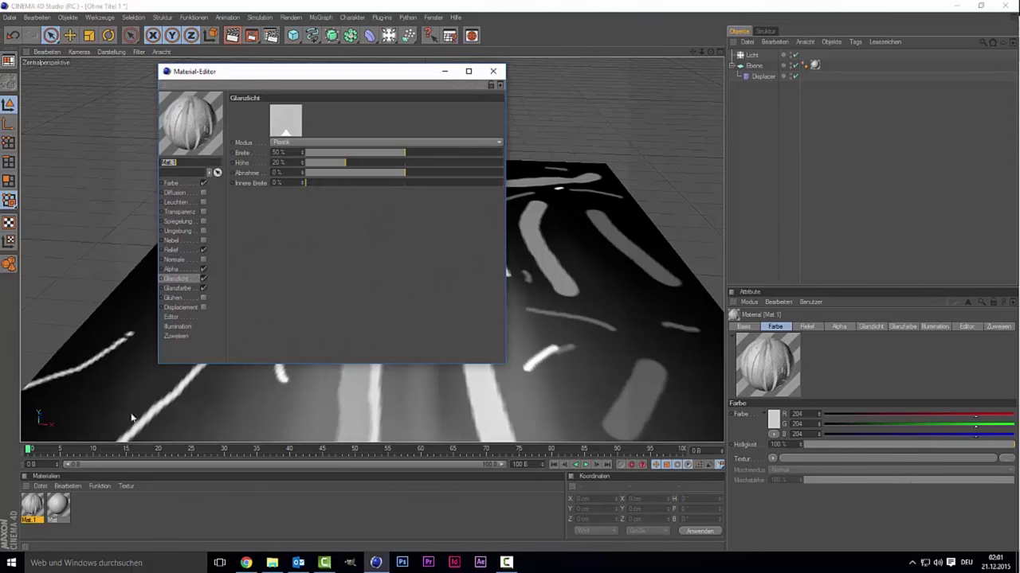
pyautogui.click(188, 250)
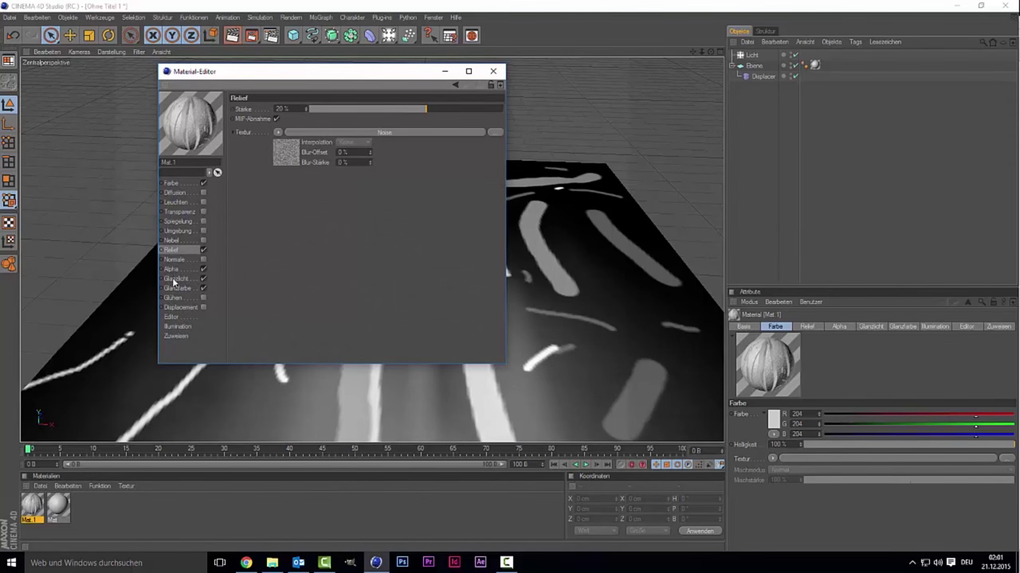
pyautogui.click(286, 152)
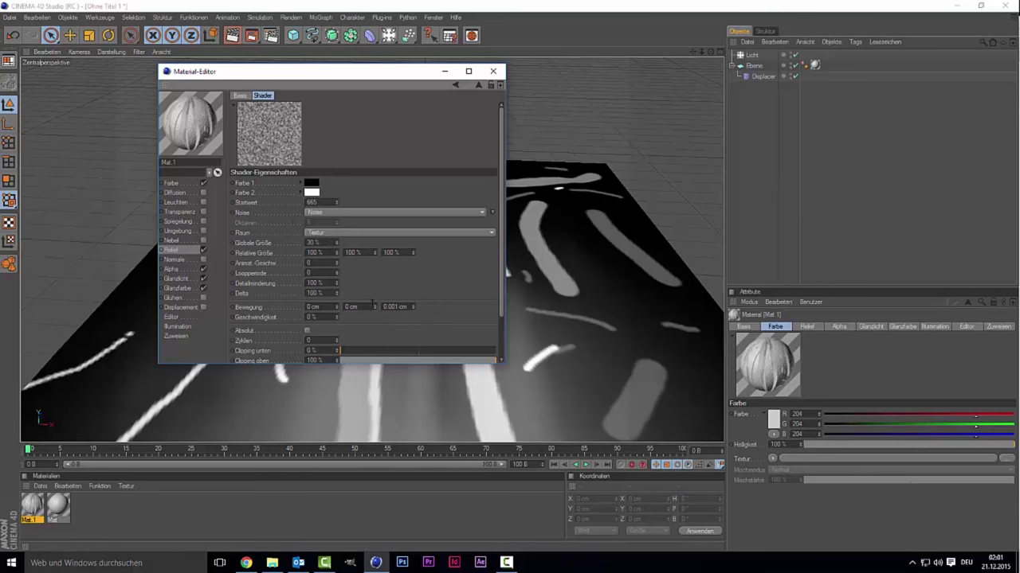
pyautogui.scroll(-3, 409, 311)
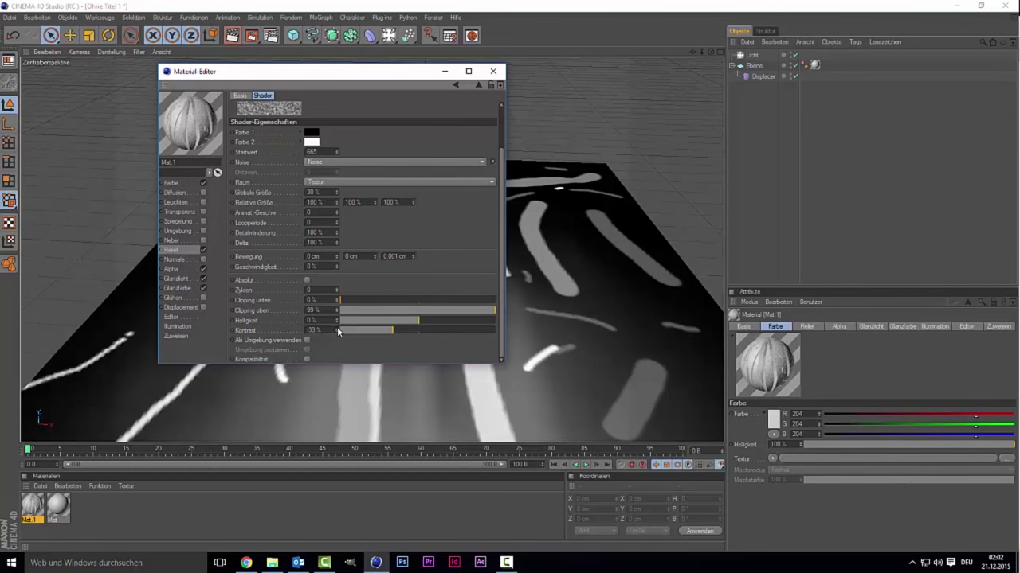
pyautogui.moveTo(395, 330)
pyautogui.mouseDown()
pyautogui.moveTo(459, 334)
pyautogui.moveTo(447, 335)
pyautogui.mouseUp()
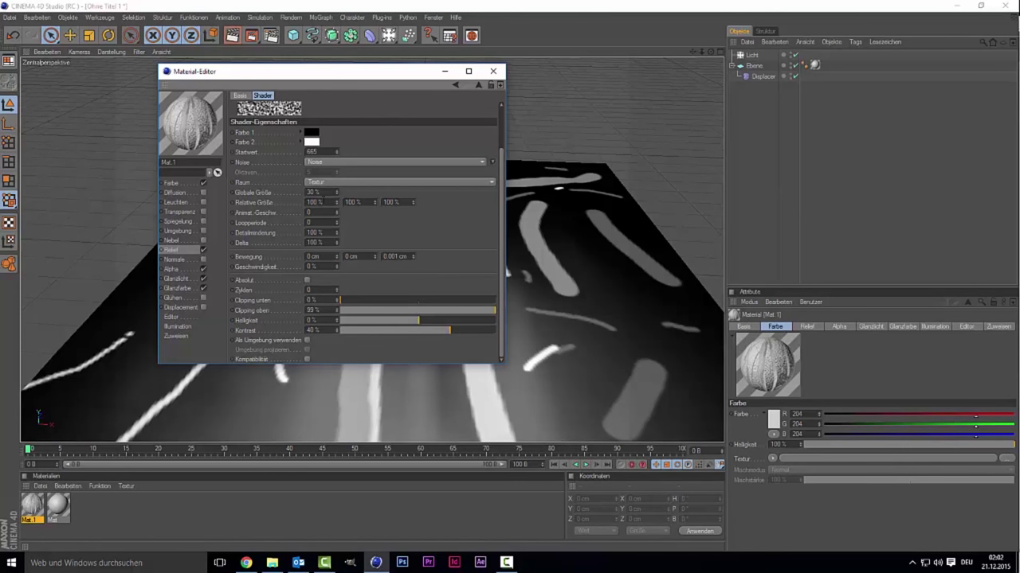
# - Set Mat.1's Glanzlicht width to 70 %, height to 80 % and falloff to 10 %
pyautogui.click(182, 272)
pyautogui.click(183, 279)
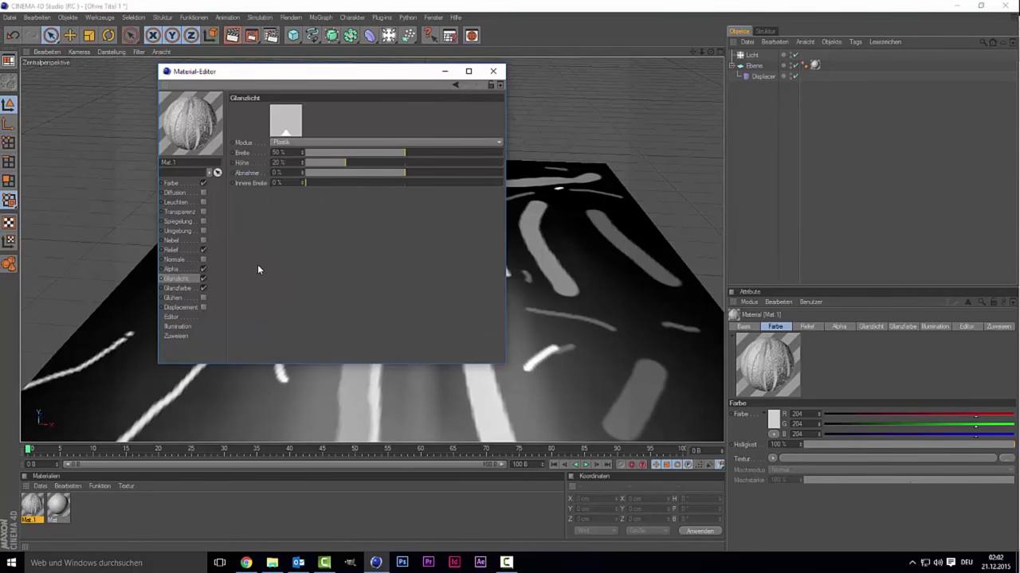
pyautogui.doubleClick(280, 152)
pyautogui.write('70')
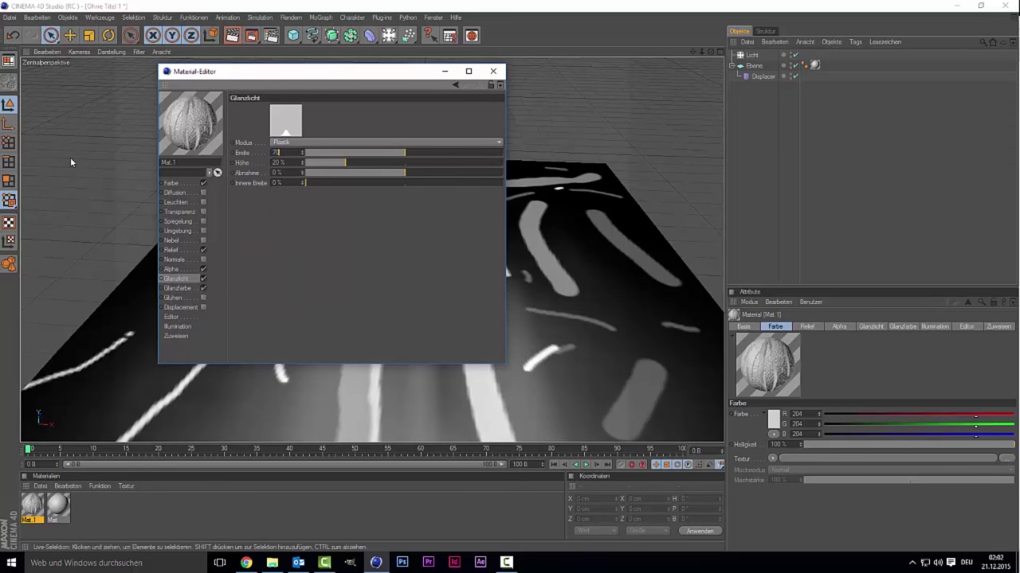
pyautogui.click(356, 288)
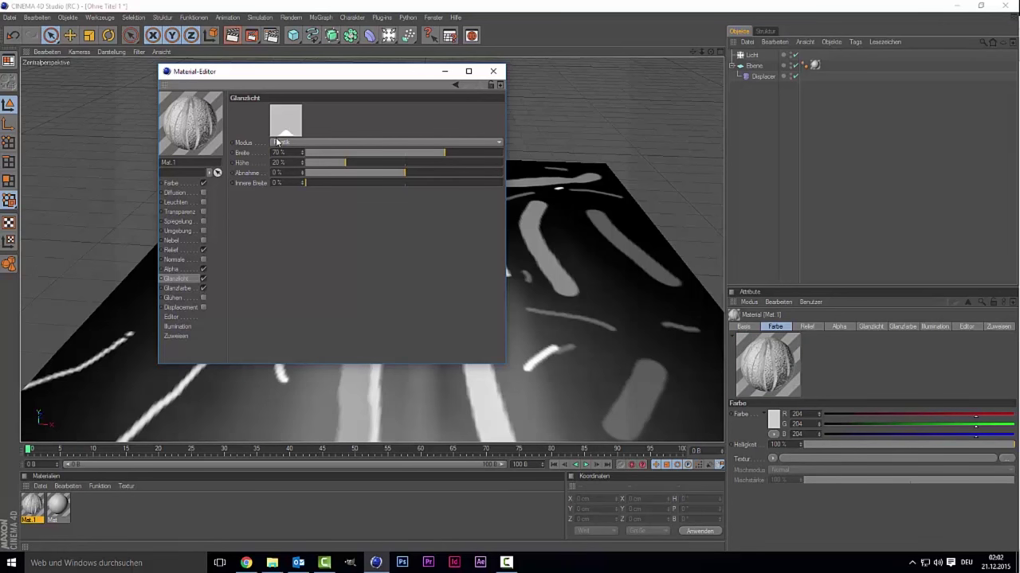
pyautogui.doubleClick(279, 163)
pyautogui.write('80')
pyautogui.press('Return')
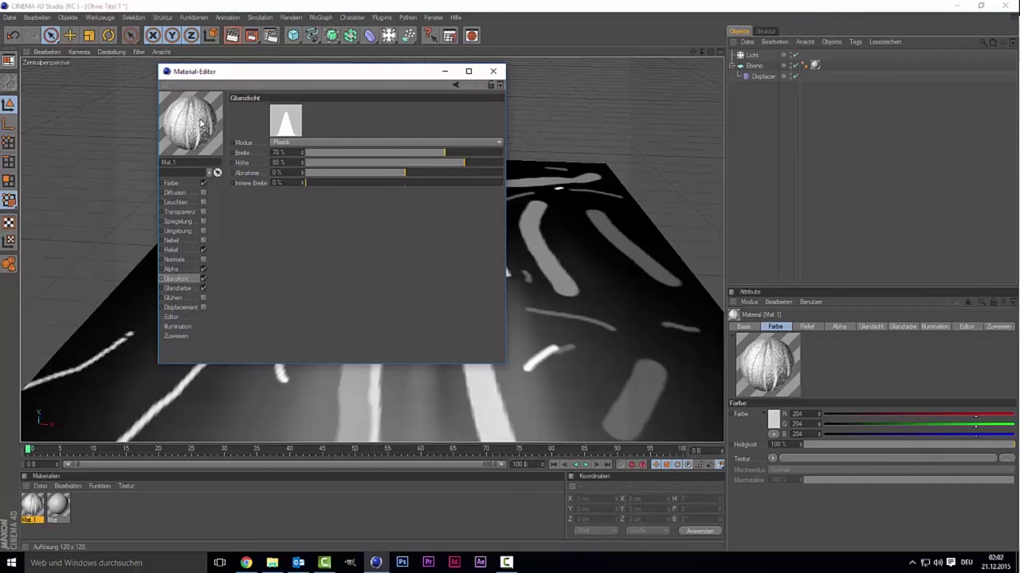
pyautogui.doubleClick(276, 173)
pyautogui.write('10')
pyautogui.press('Return')
pyautogui.click(188, 249)
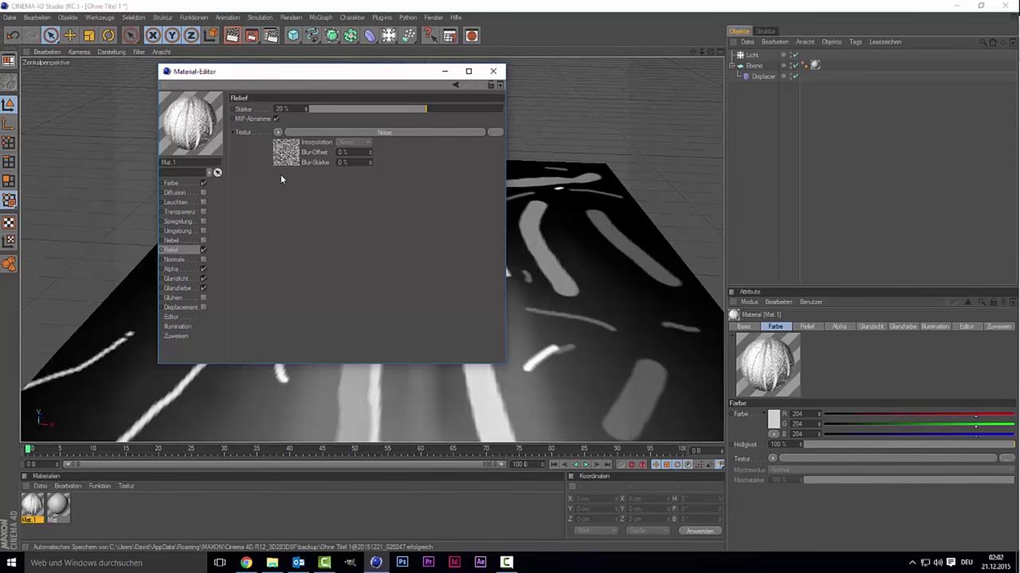
# - Wrap the relief Noise in an Ebene layer shader and add an Ebene layer with Normal blending
pyautogui.click(277, 133)
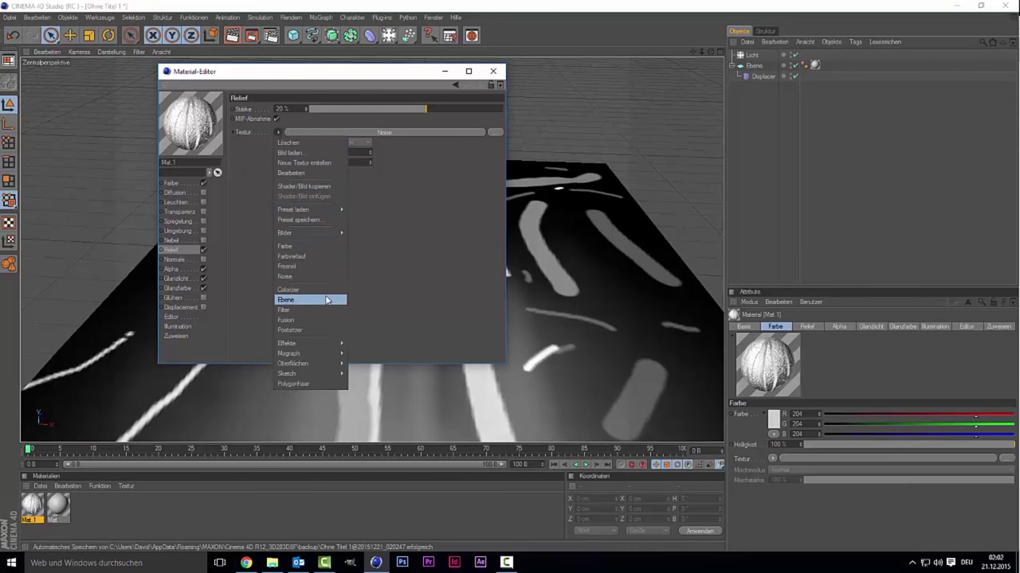
pyautogui.press('Escape')
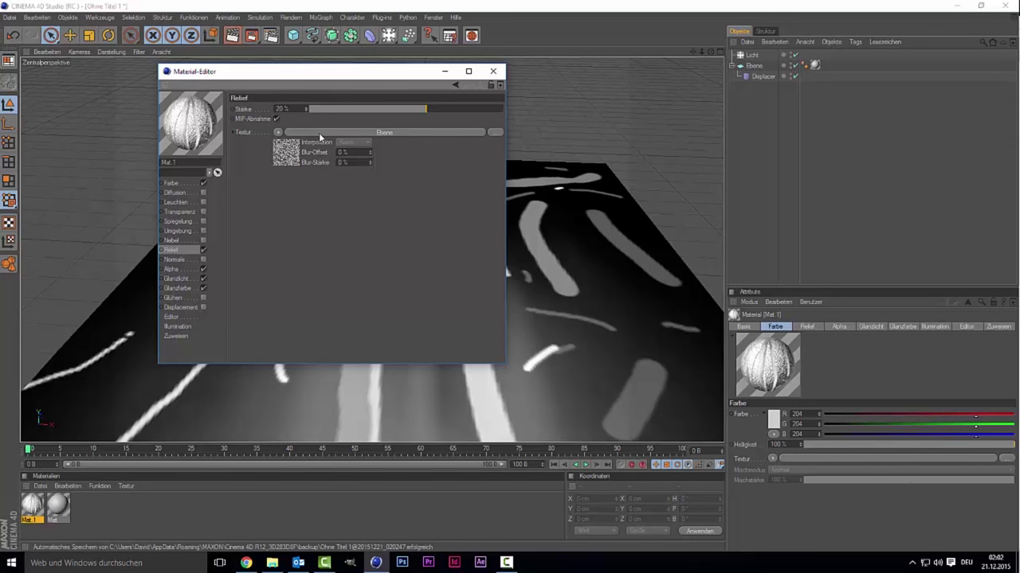
pyautogui.click(319, 131)
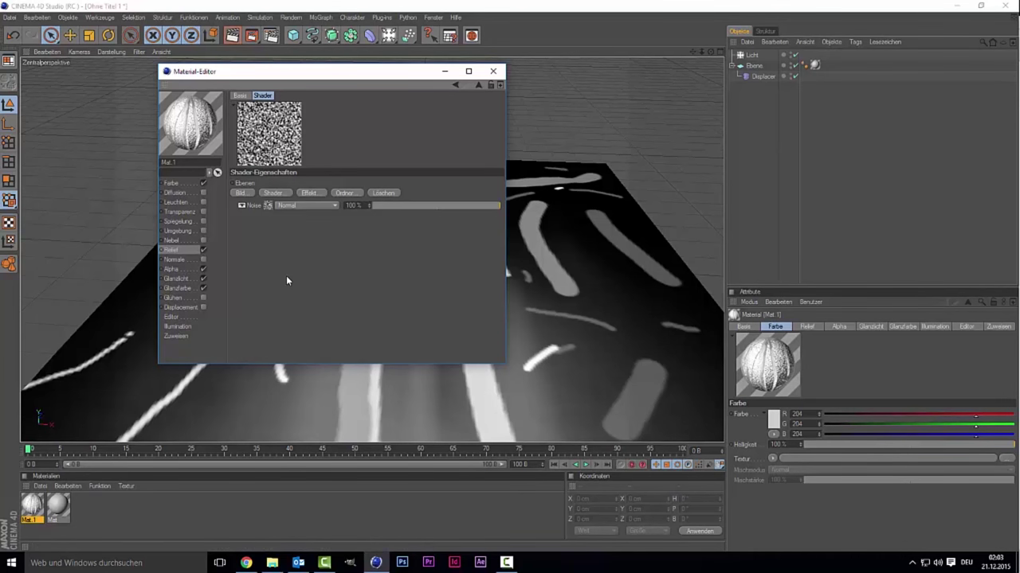
pyautogui.click(289, 196)
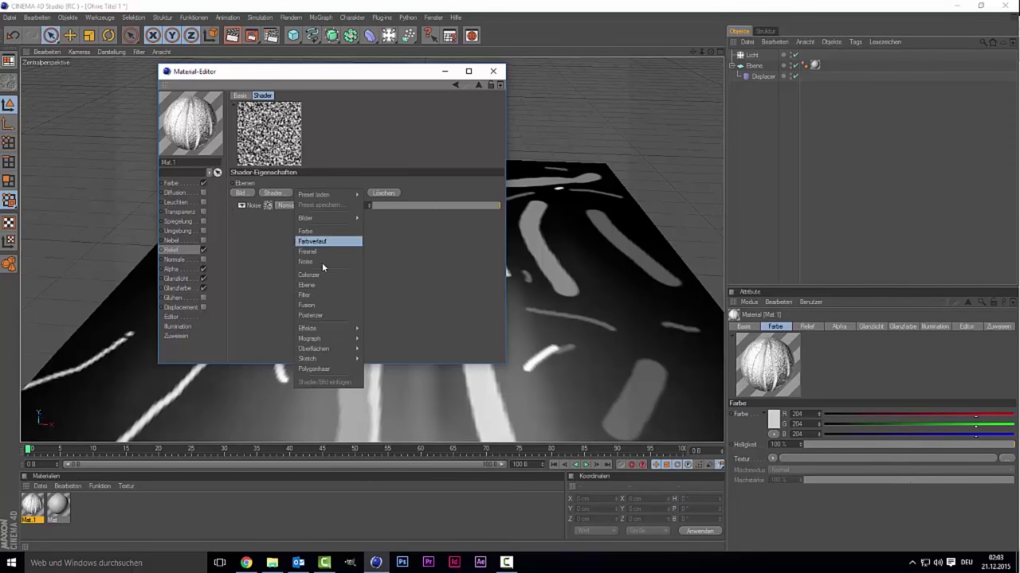
pyautogui.click(322, 283)
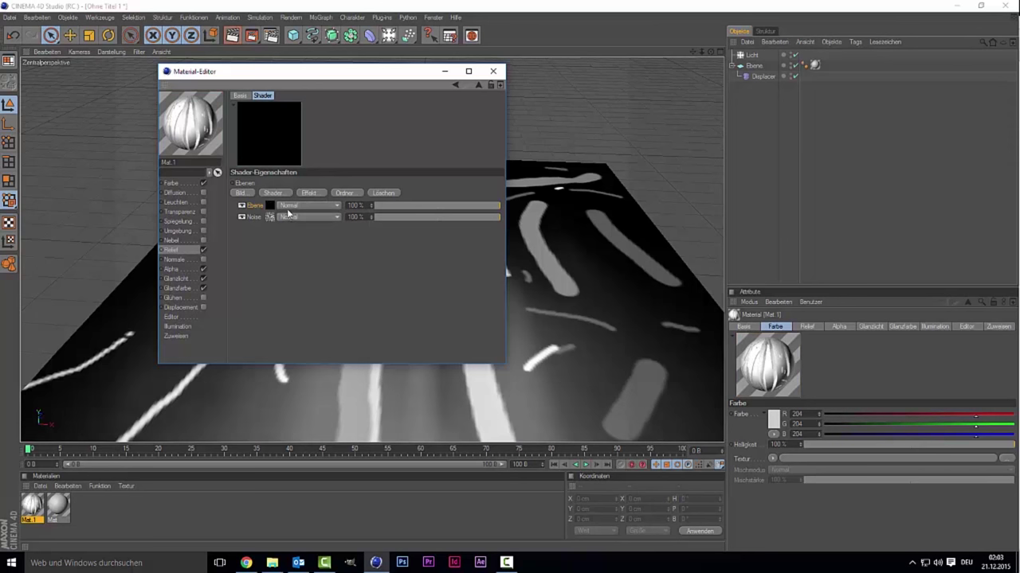
pyautogui.click(272, 204)
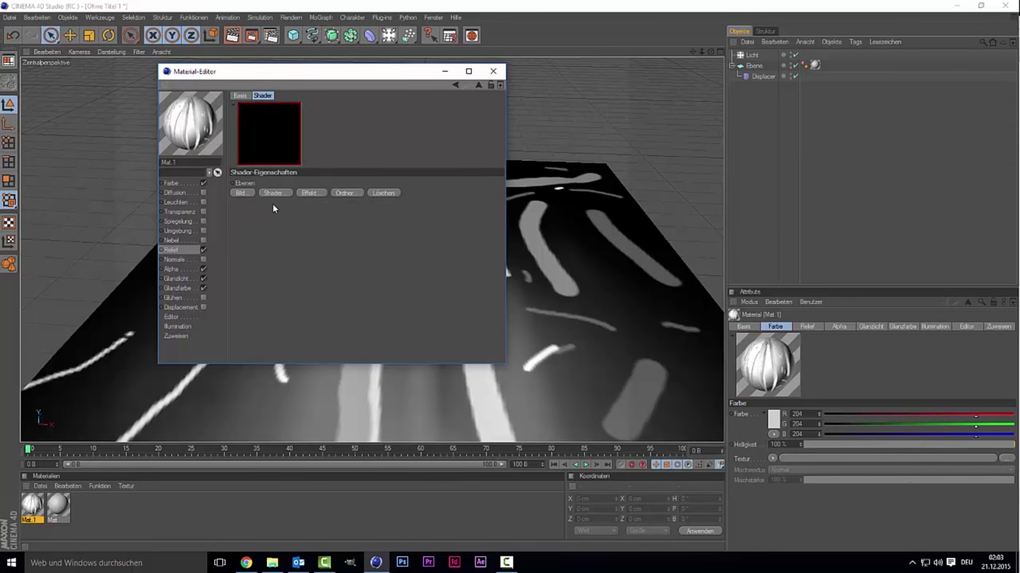
pyautogui.click(169, 251)
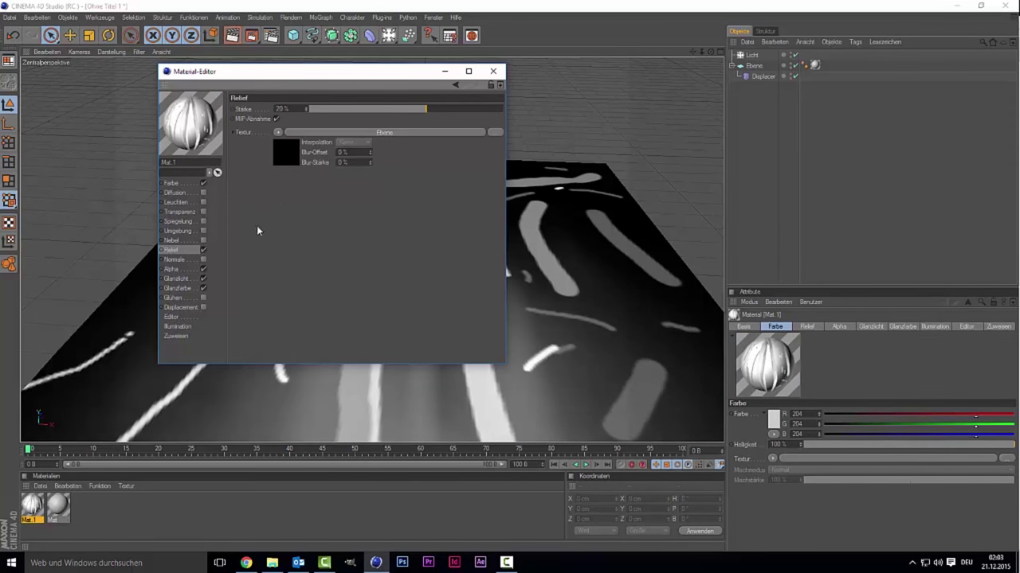
pyautogui.click(283, 155)
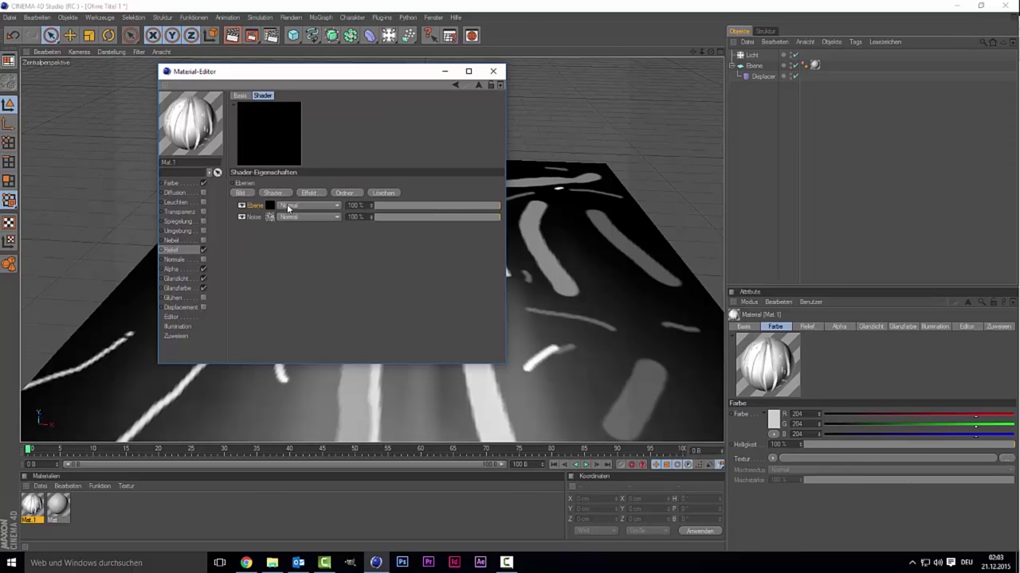
pyautogui.click(288, 206)
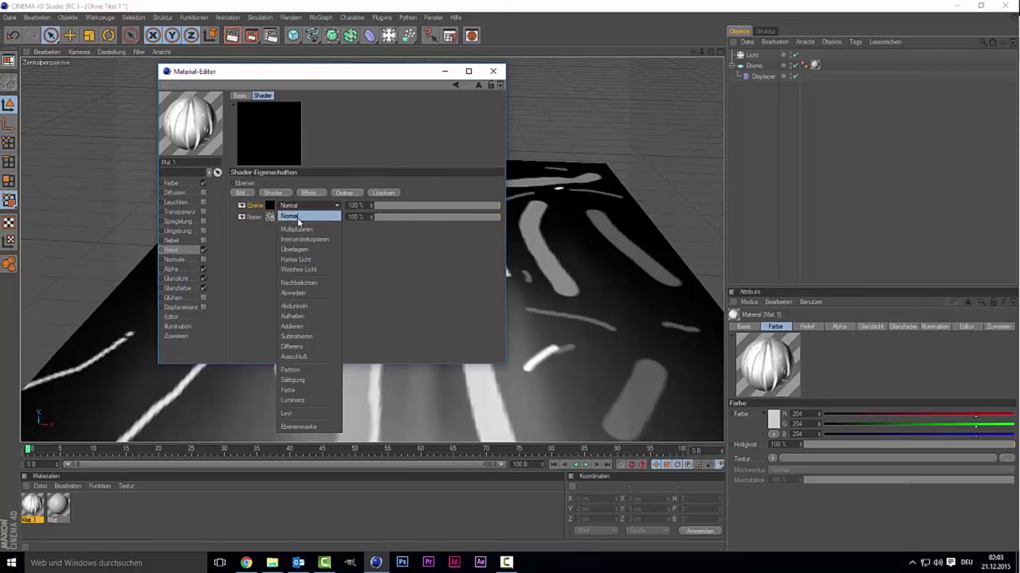
pyautogui.click(251, 216)
pyautogui.press('Delete')
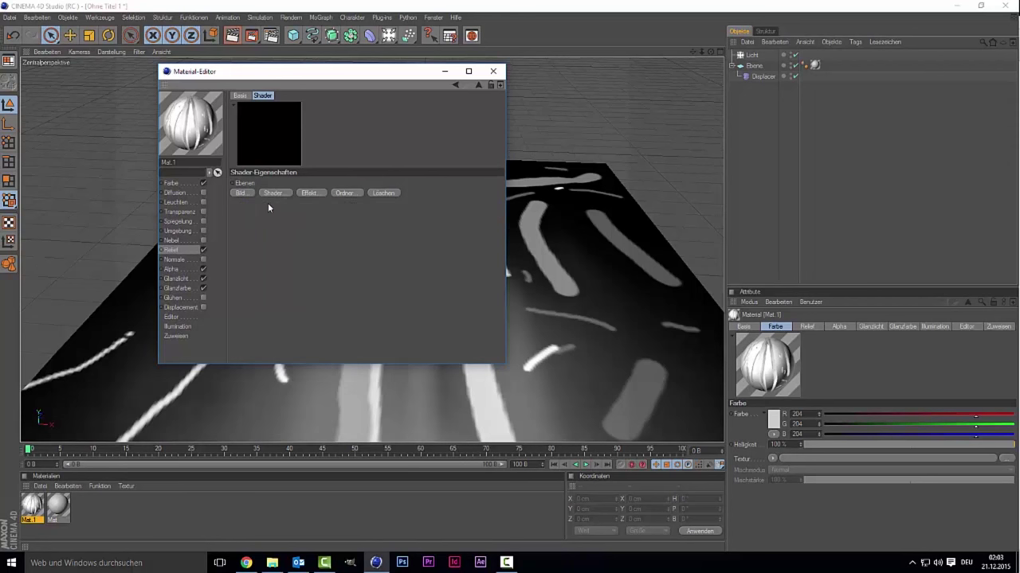
pyautogui.click(179, 250)
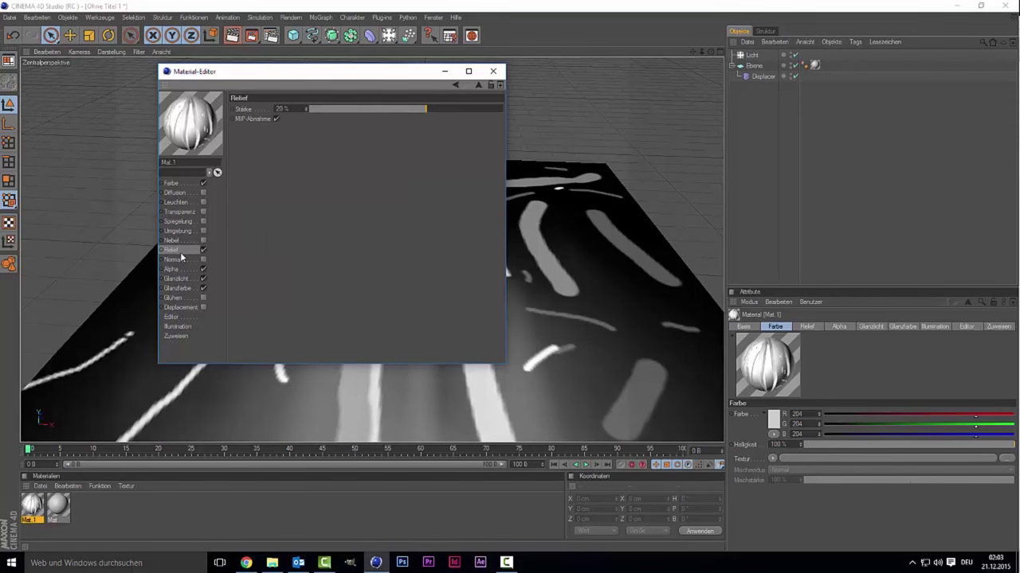
pyautogui.click(282, 151)
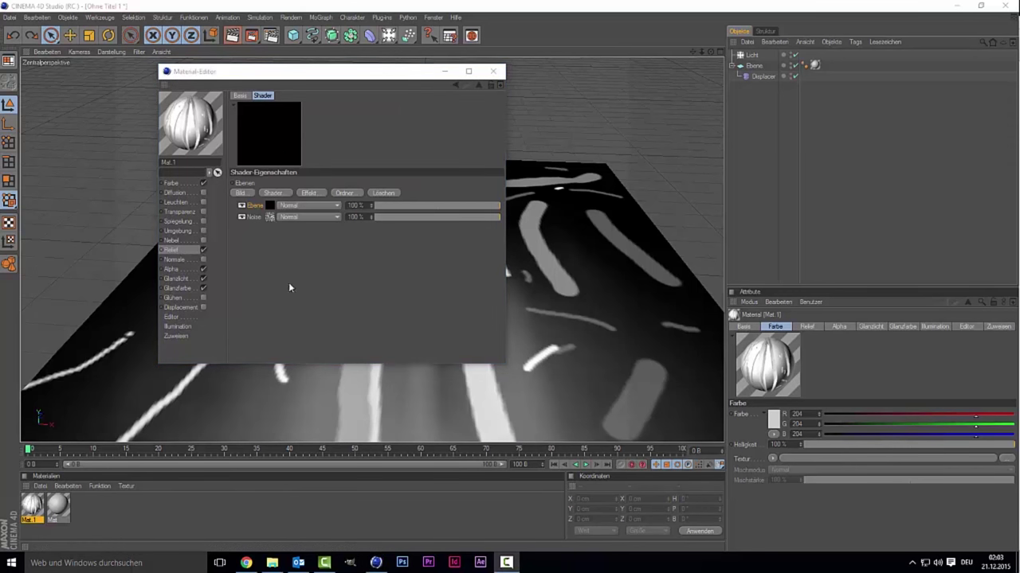
# - Delete the black Ebene layer and add a second Noise layer to the relief layer shader
pyautogui.rightClick(271, 205)
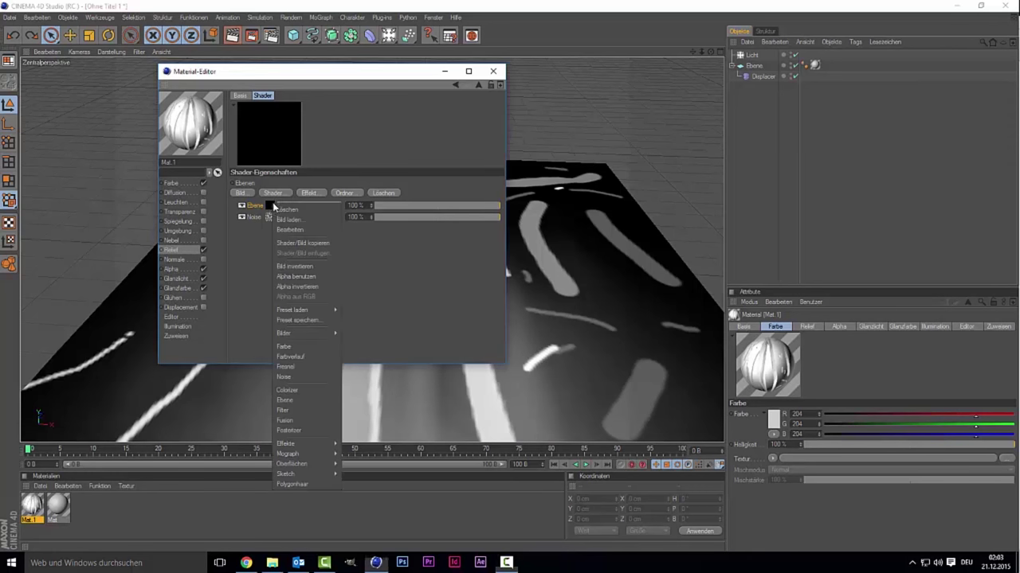
pyautogui.click(276, 211)
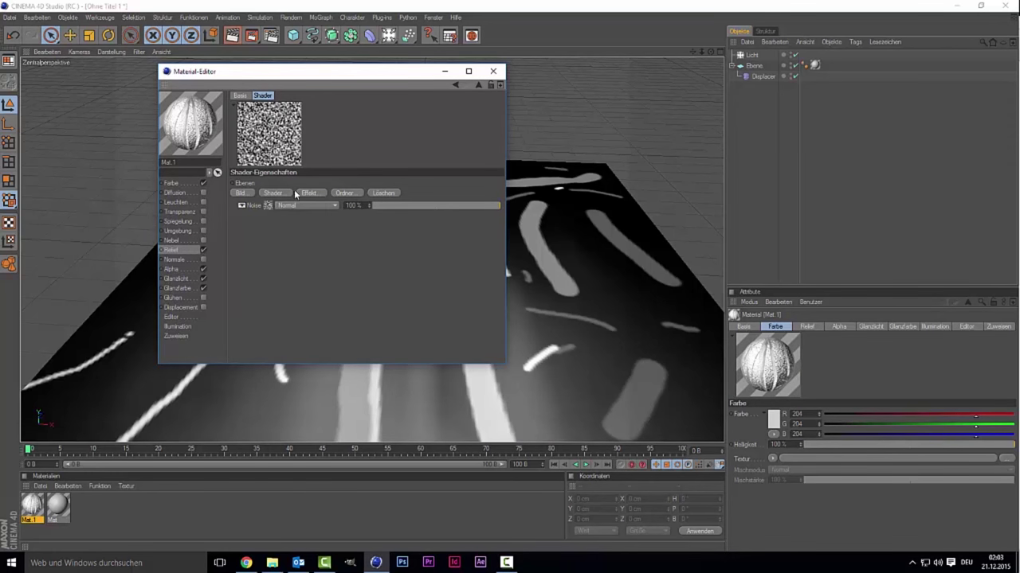
pyautogui.click(307, 194)
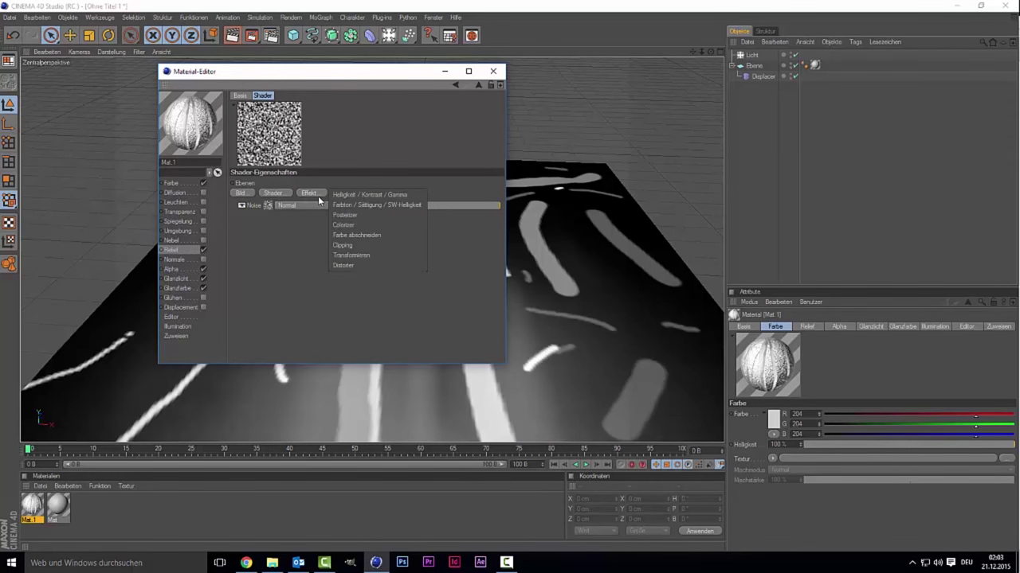
pyautogui.click(272, 194)
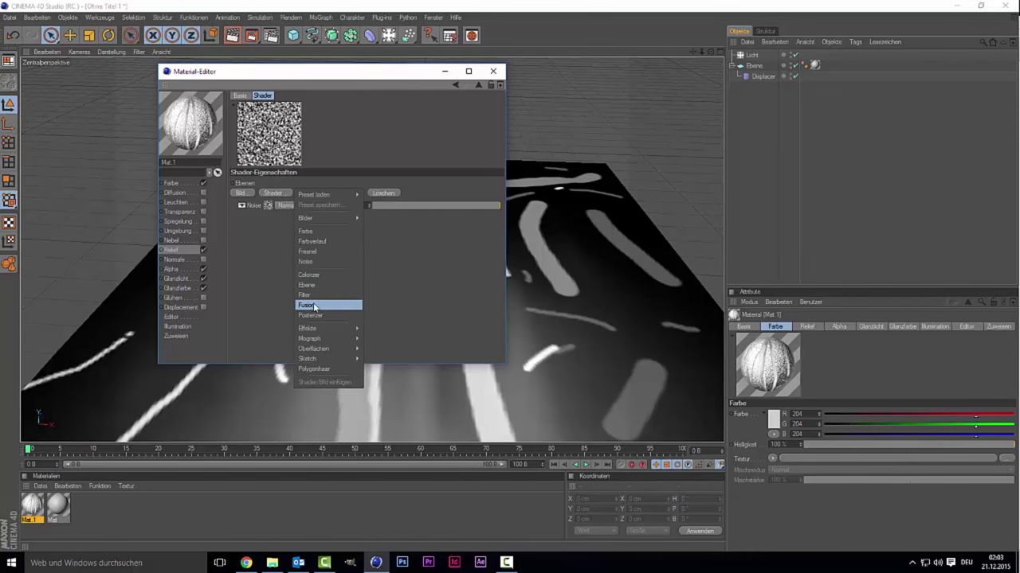
pyautogui.click(328, 261)
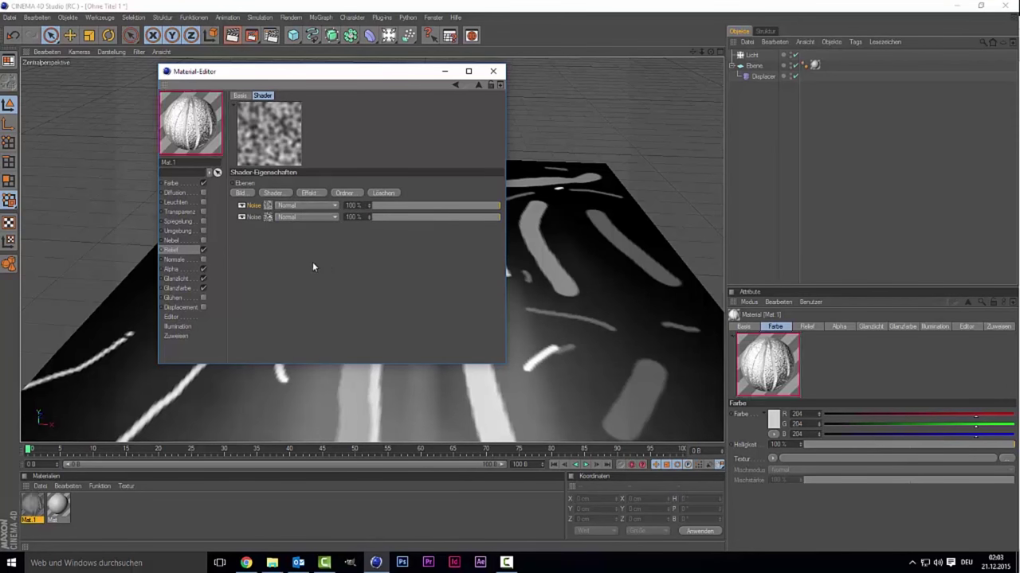
pyautogui.click(269, 208)
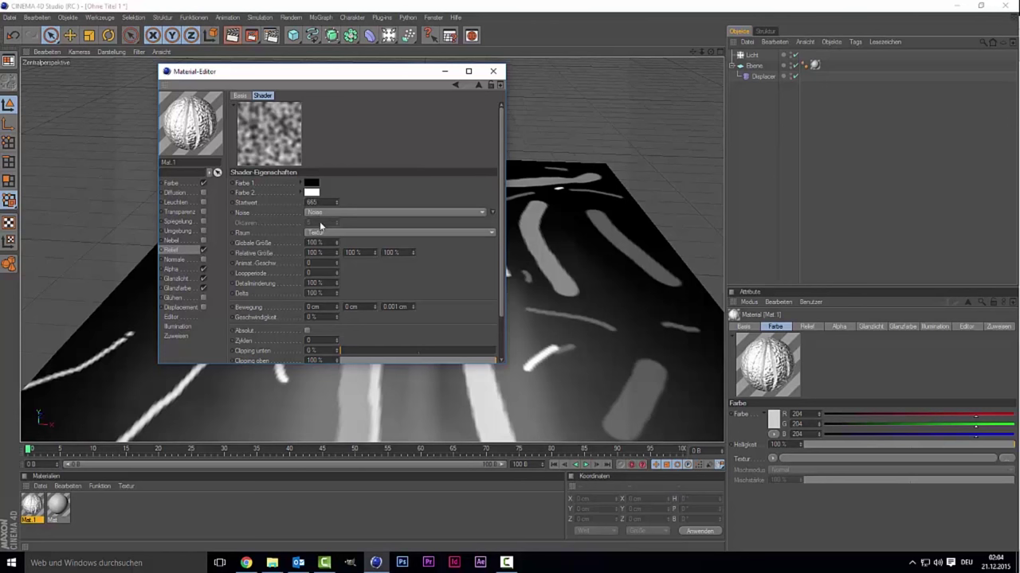
# - Give the new relief Noise a global size of 400 % and contrast of 16 %
pyautogui.click(321, 242)
pyautogui.write('4')
pyautogui.press('Return')
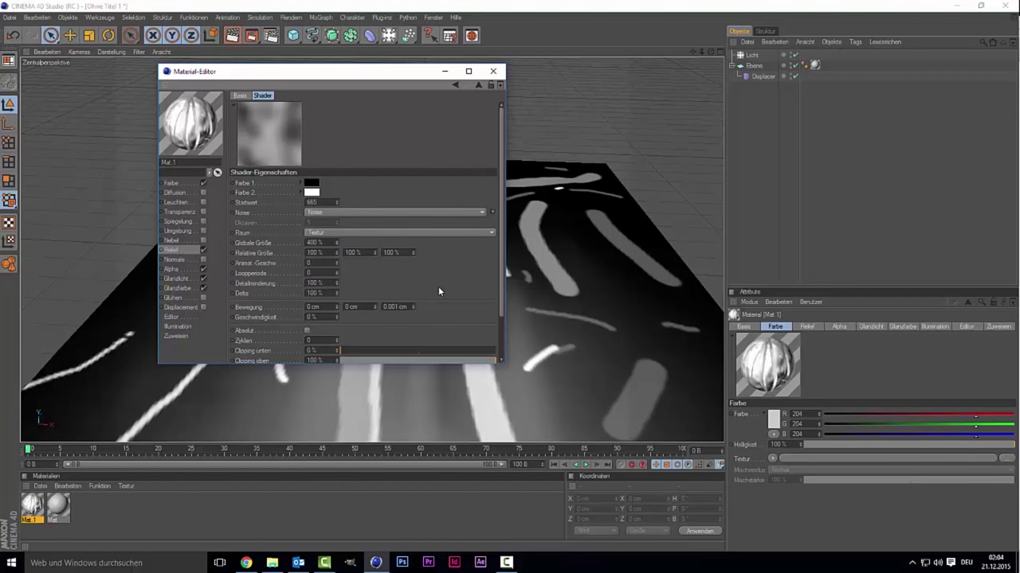
pyautogui.scroll(-2, 438, 289)
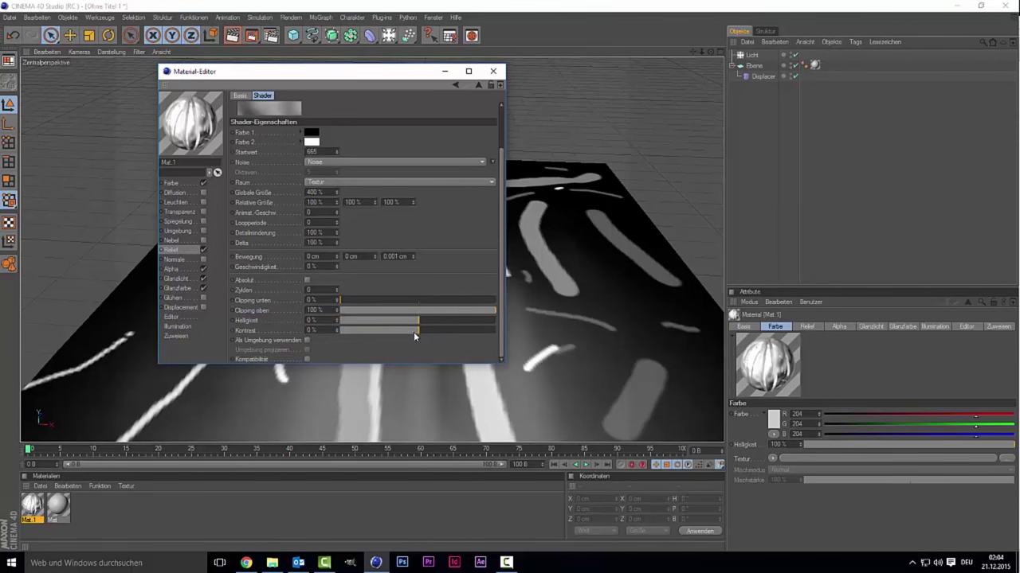
pyautogui.write('15')
pyautogui.press('Return')
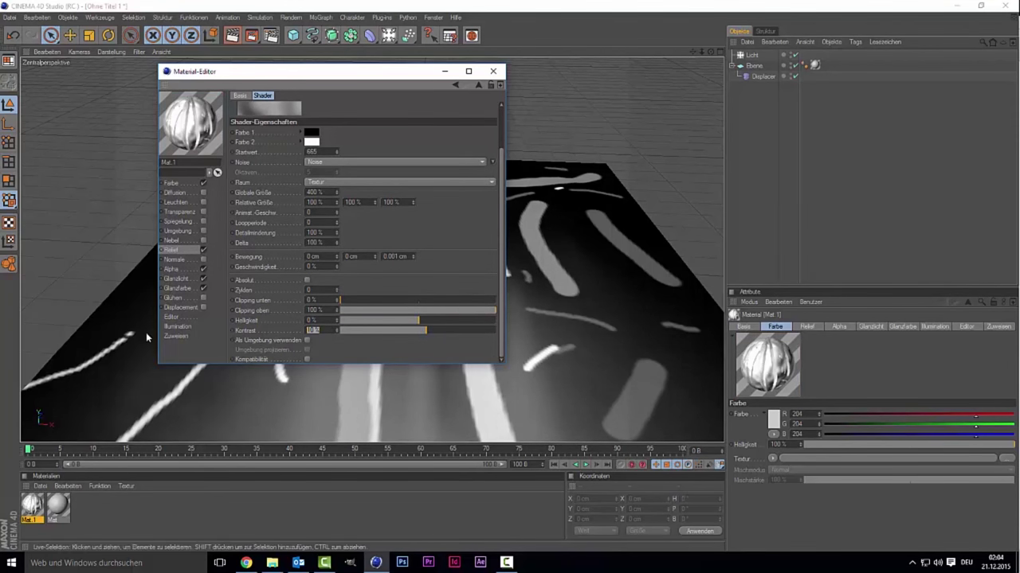
pyautogui.write('16')
pyautogui.press('Return')
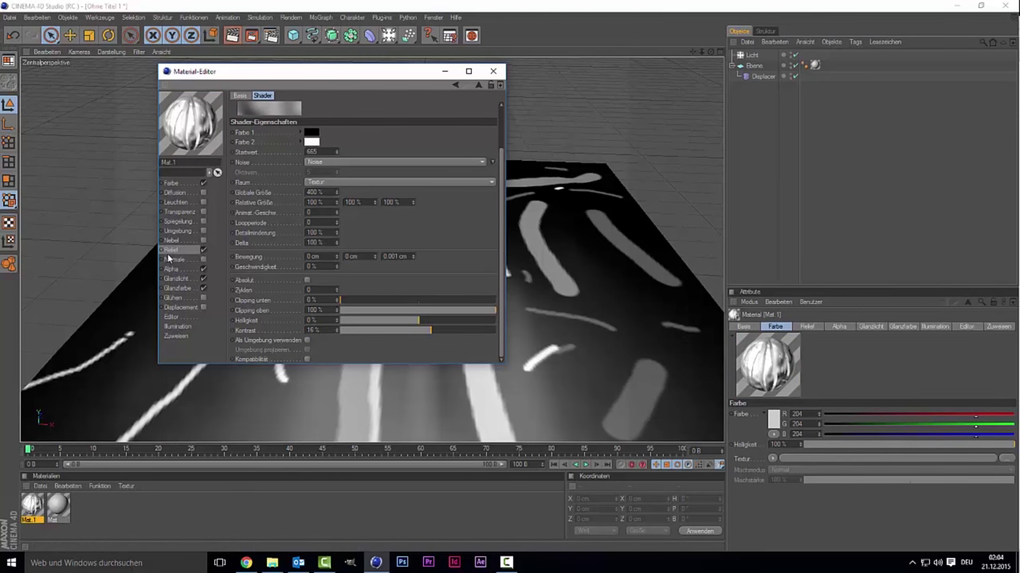
# - Set the first Noise layer's opacity to 20 % and close the Material Editor
pyautogui.click(172, 252)
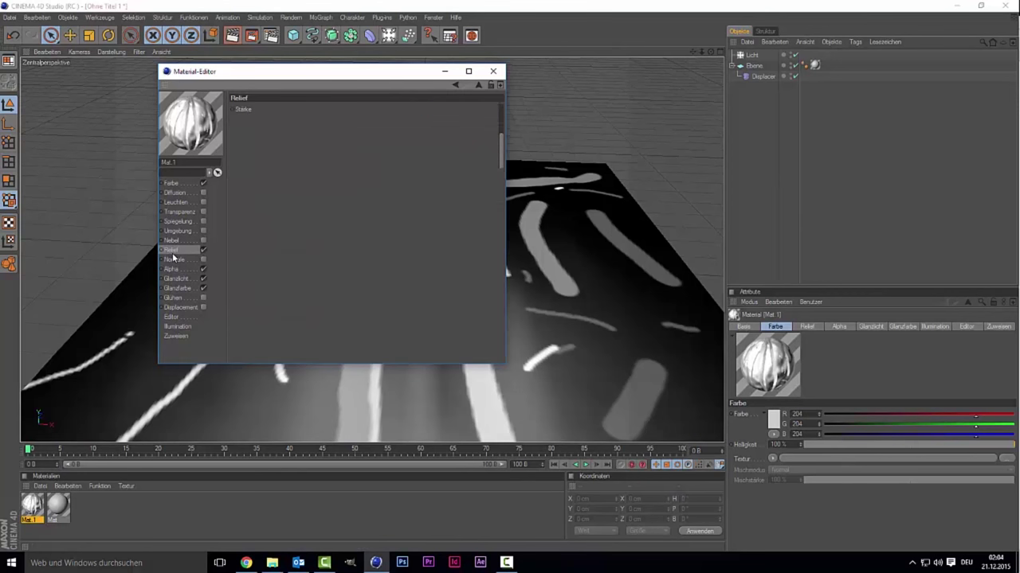
pyautogui.click(282, 150)
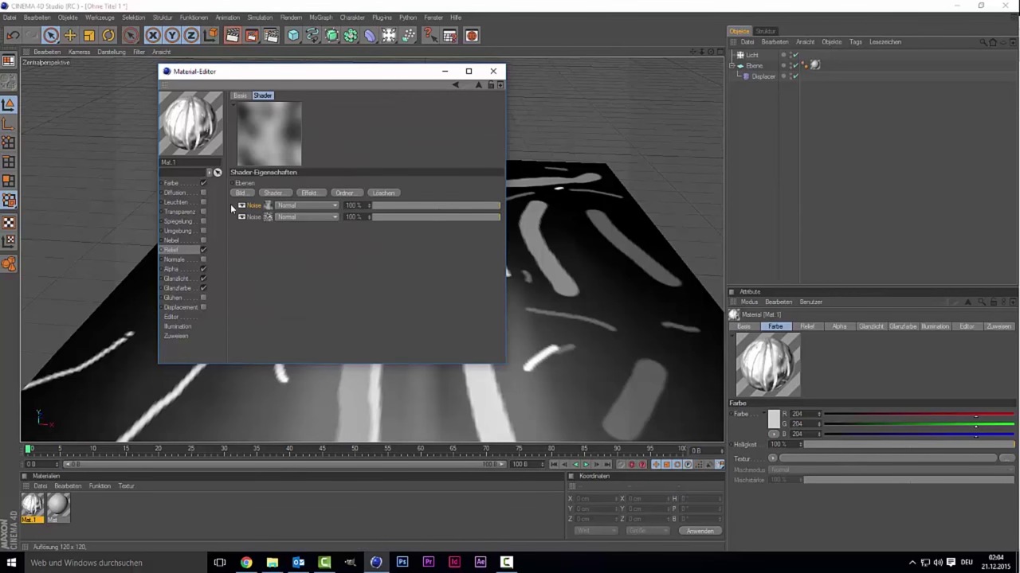
pyautogui.click(176, 251)
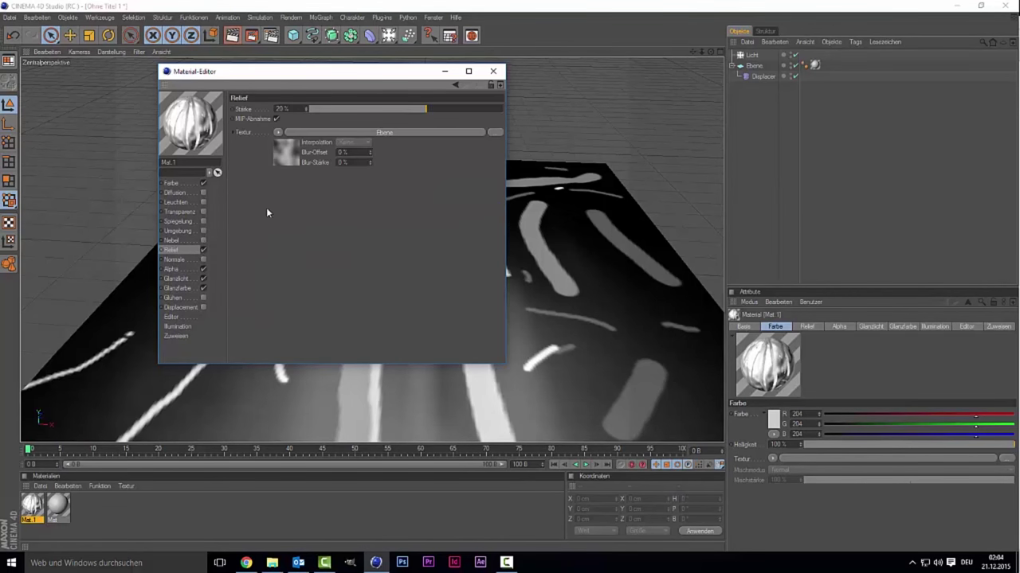
pyautogui.click(289, 151)
pyautogui.moveTo(251, 205); pyautogui.dragTo(247, 222)
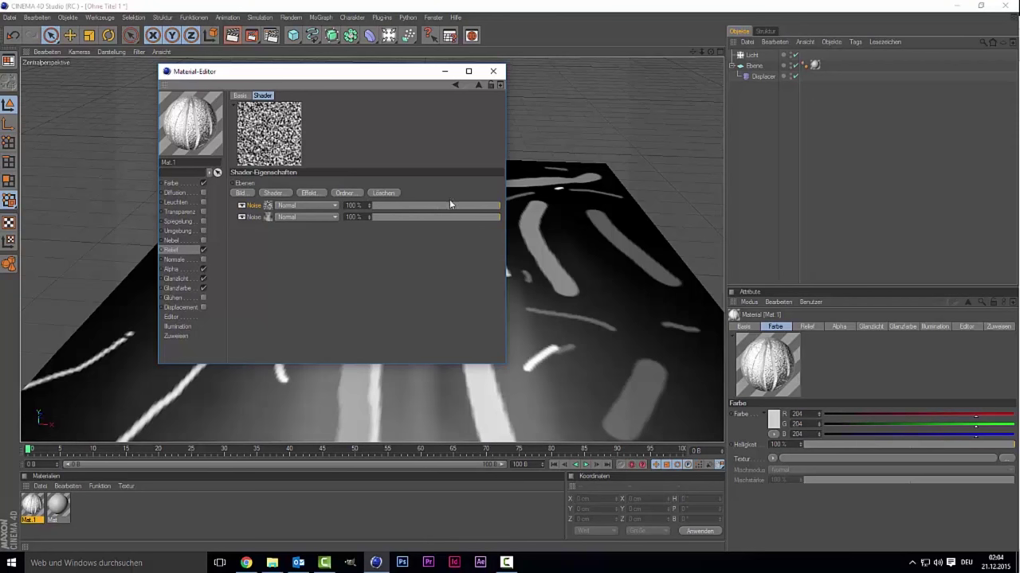
pyautogui.moveTo(440, 205); pyautogui.dragTo(406, 209)
pyautogui.moveTo(399, 212); pyautogui.dragTo(397, 212)
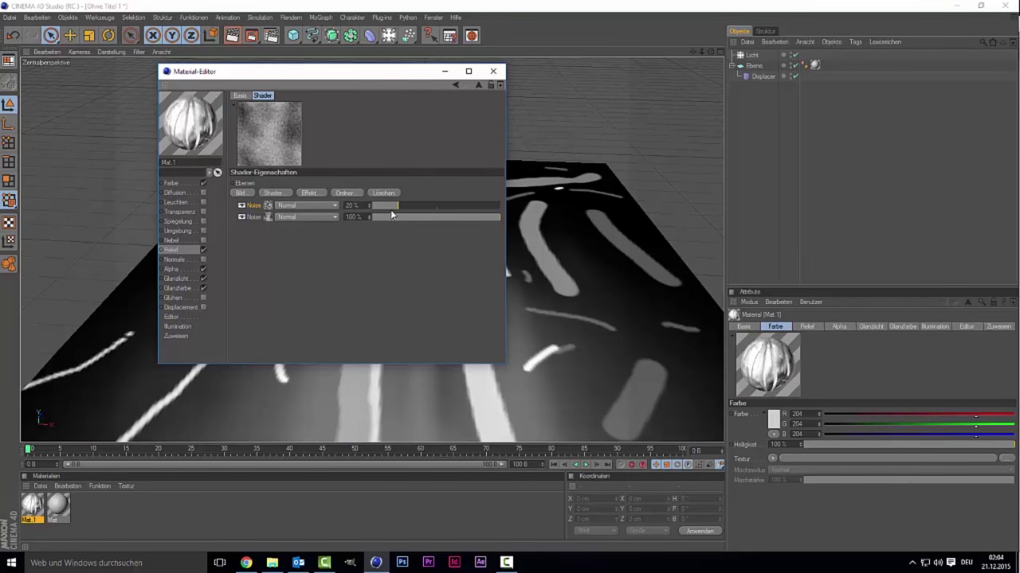
pyautogui.click(493, 73)
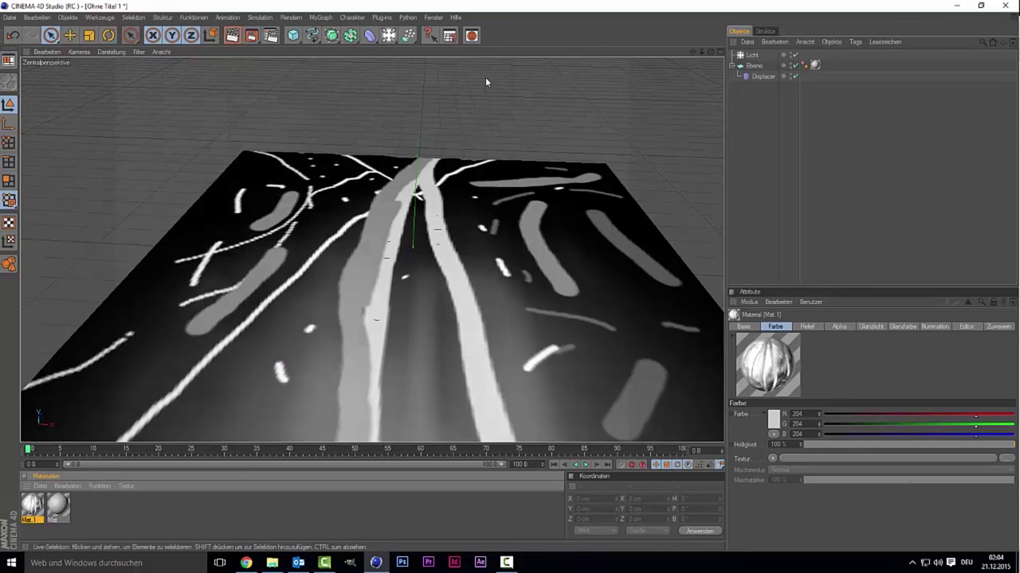
# - Delete the old Mat texture tag from the terrain plane
pyautogui.click(815, 65)
pyautogui.press('Delete')
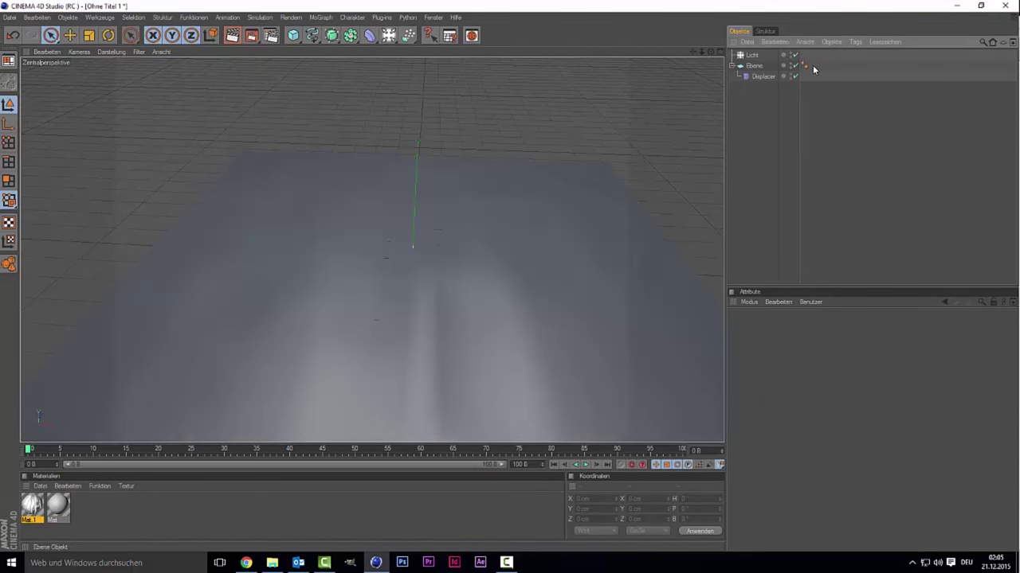
pyautogui.hotkey('ctrl', 'z')
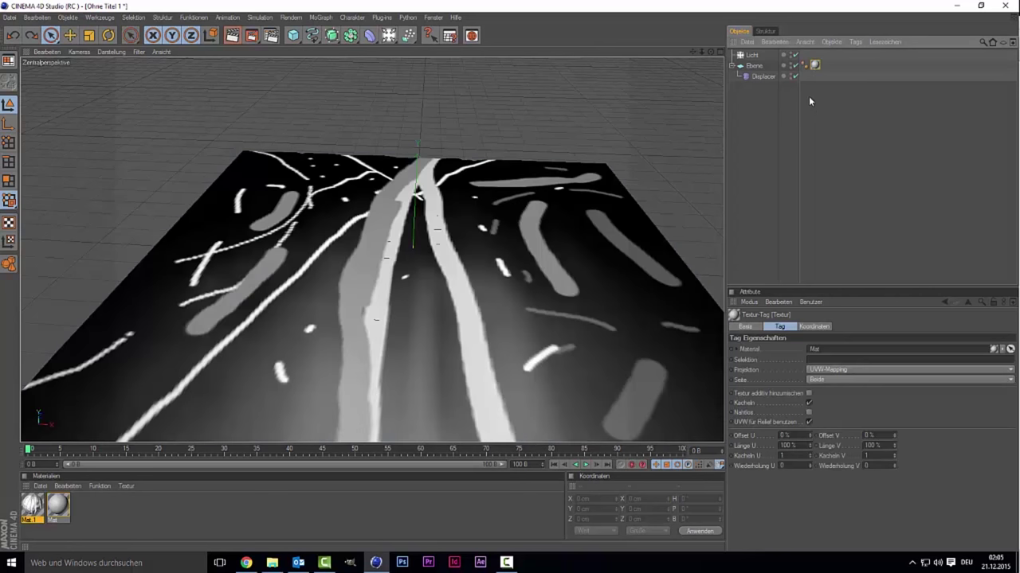
pyautogui.click(812, 66)
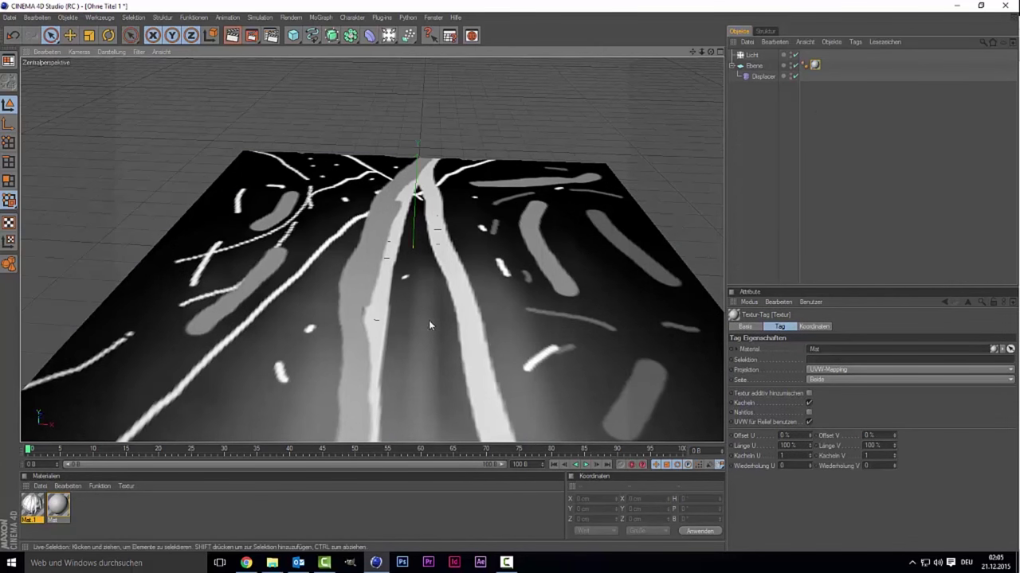
pyautogui.press('Delete')
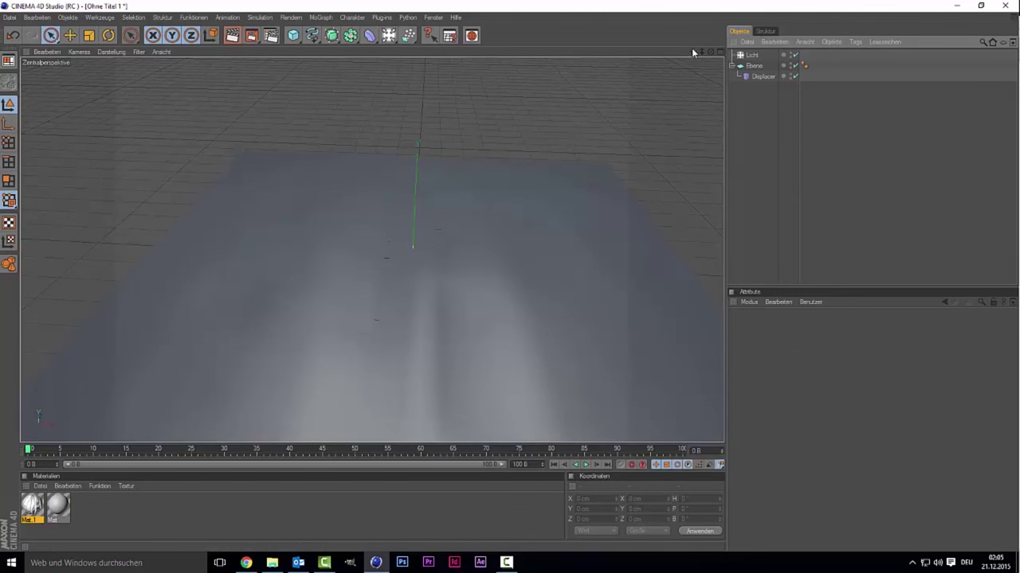
# - Drag Mat.1 onto the terrain plane and show its material settings
pyautogui.moveTo(693, 51); pyautogui.dragTo(669, 24)
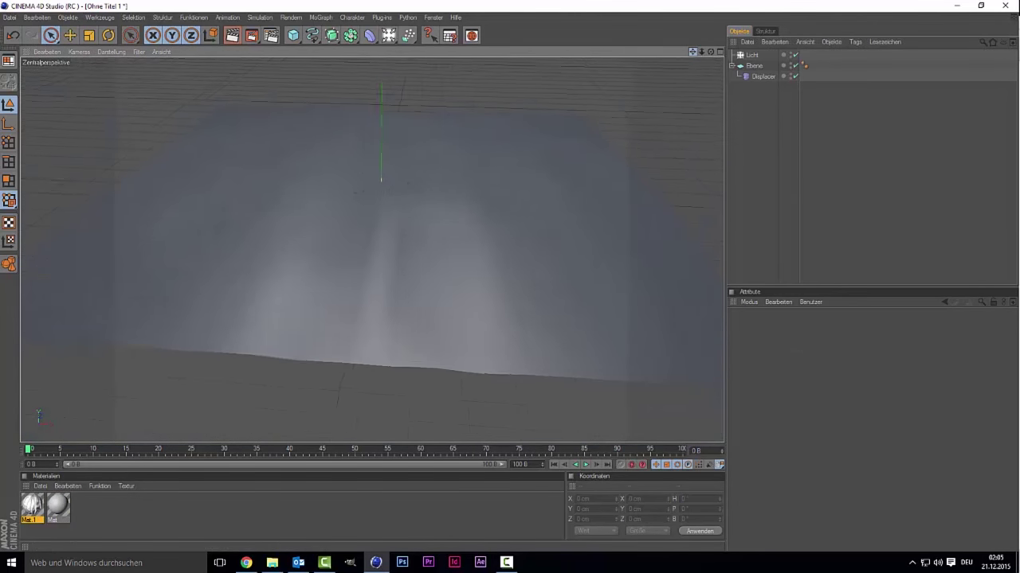
pyautogui.click(35, 514)
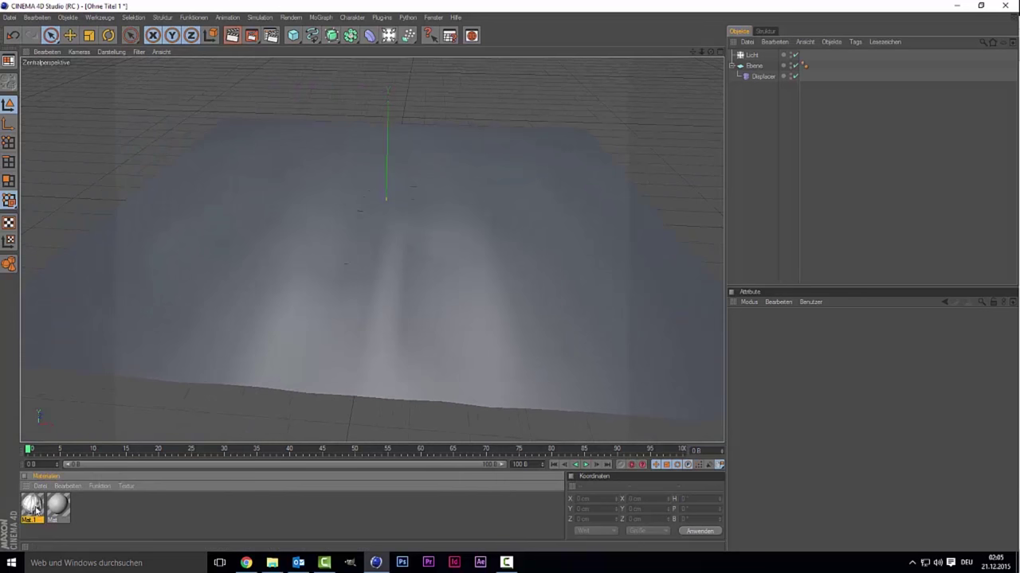
pyautogui.moveTo(571, 348); pyautogui.dragTo(570, 348)
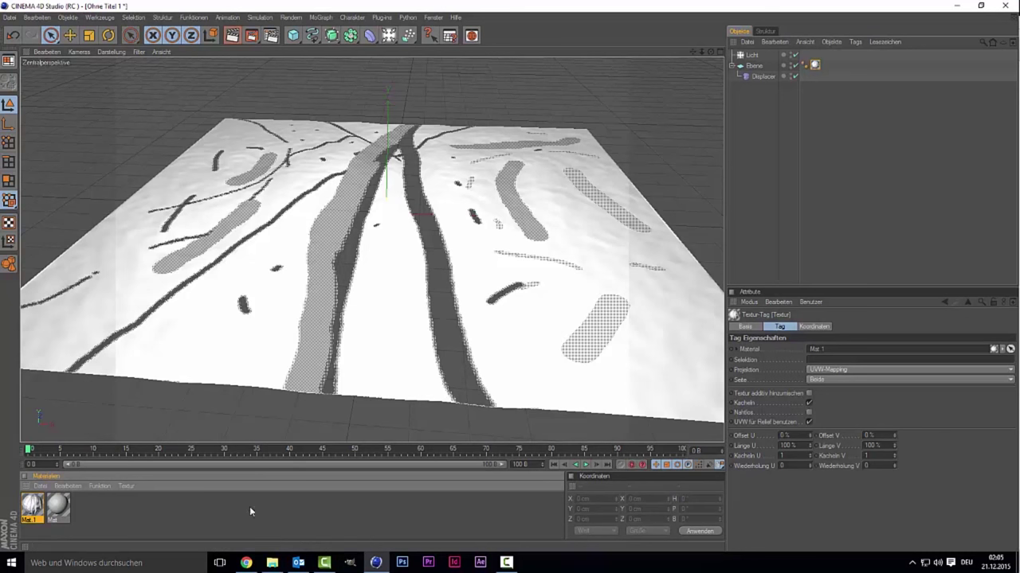
pyautogui.click(30, 505)
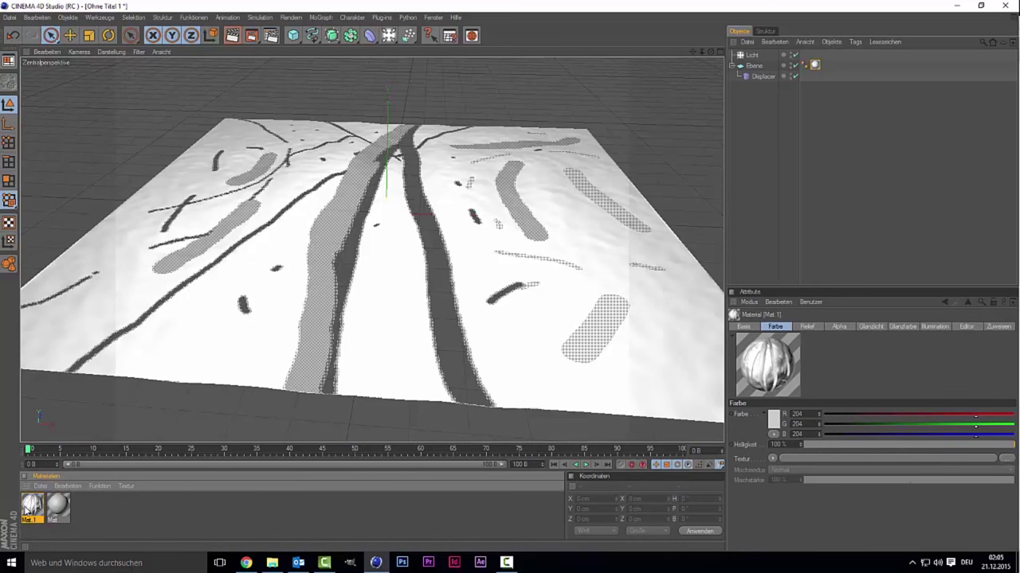
# - Duplicate Mat.1, open the copy for editing, and disable its alpha channel
pyautogui.hotkey('ctrl', 'c')
pyautogui.hotkey('ctrl', 'v')
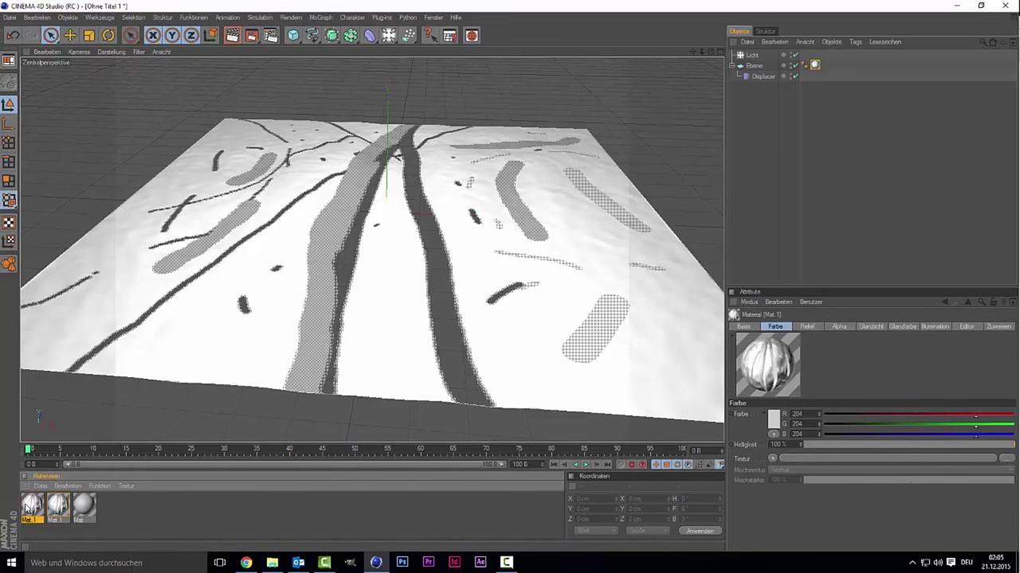
pyautogui.doubleClick(30, 505)
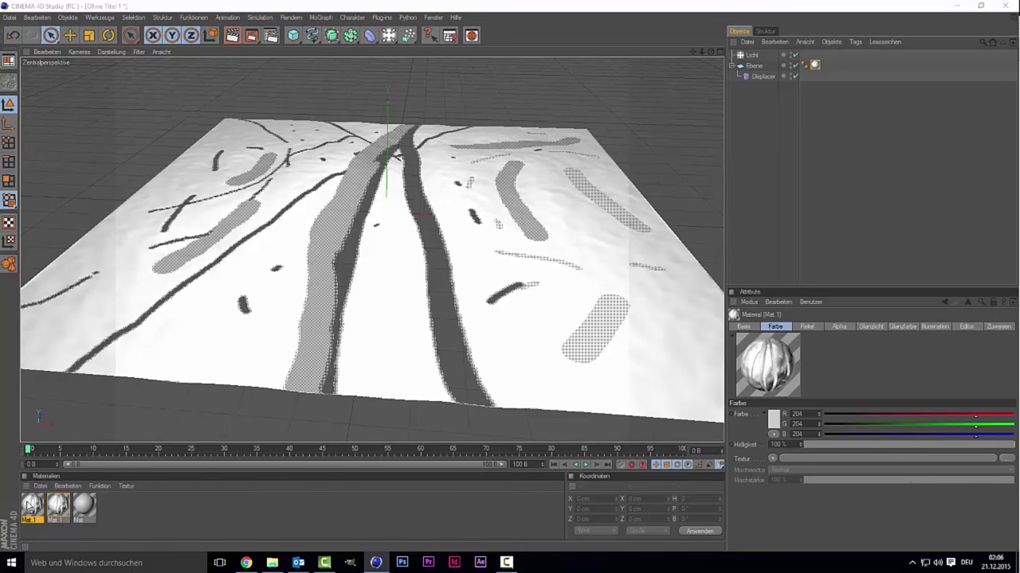
pyautogui.click(203, 269)
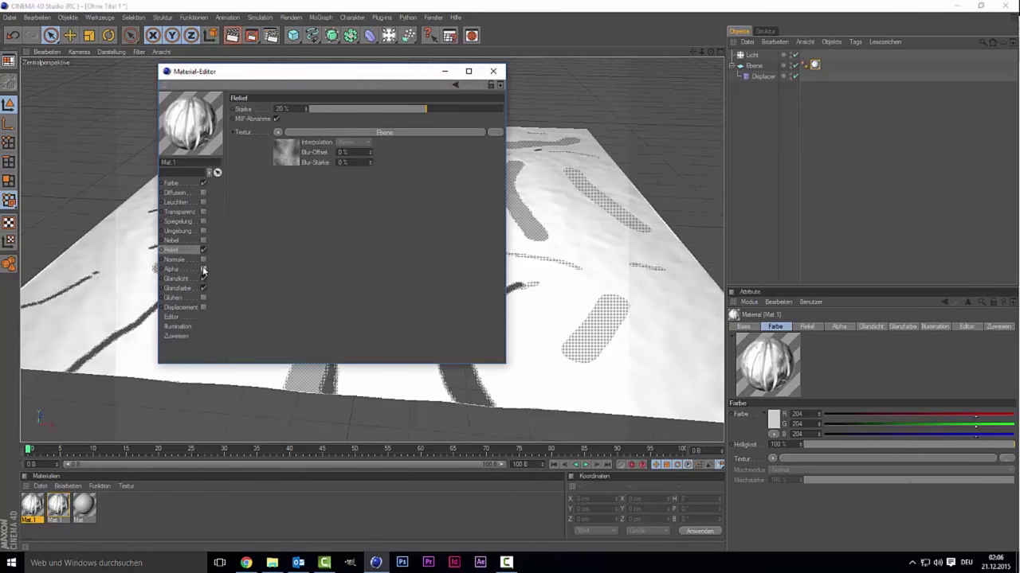
# - Change the copy's base colour from grey 204 to dark brown RGB 65/58/53
pyautogui.click(172, 184)
pyautogui.click(273, 118)
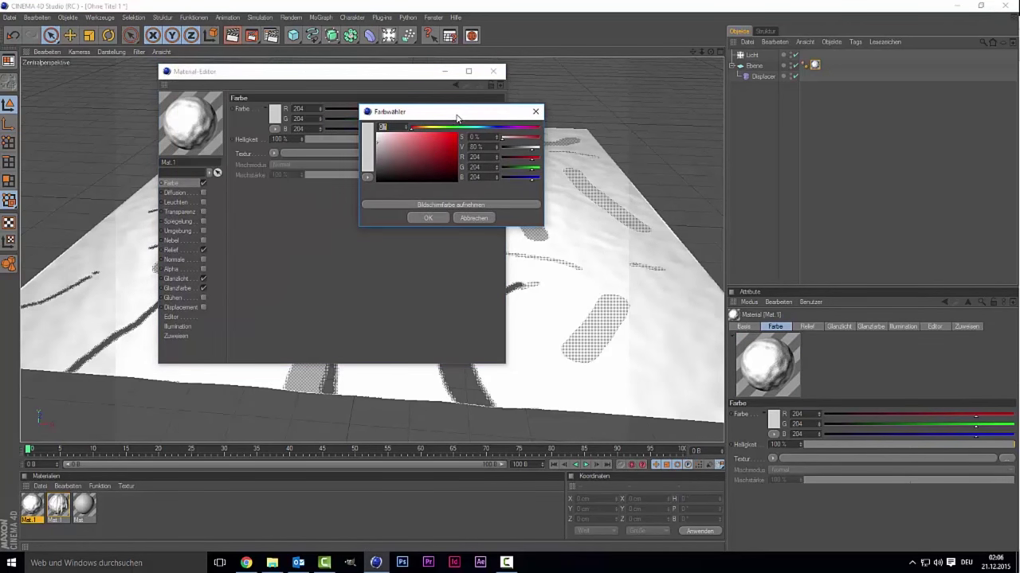
pyautogui.click(463, 219)
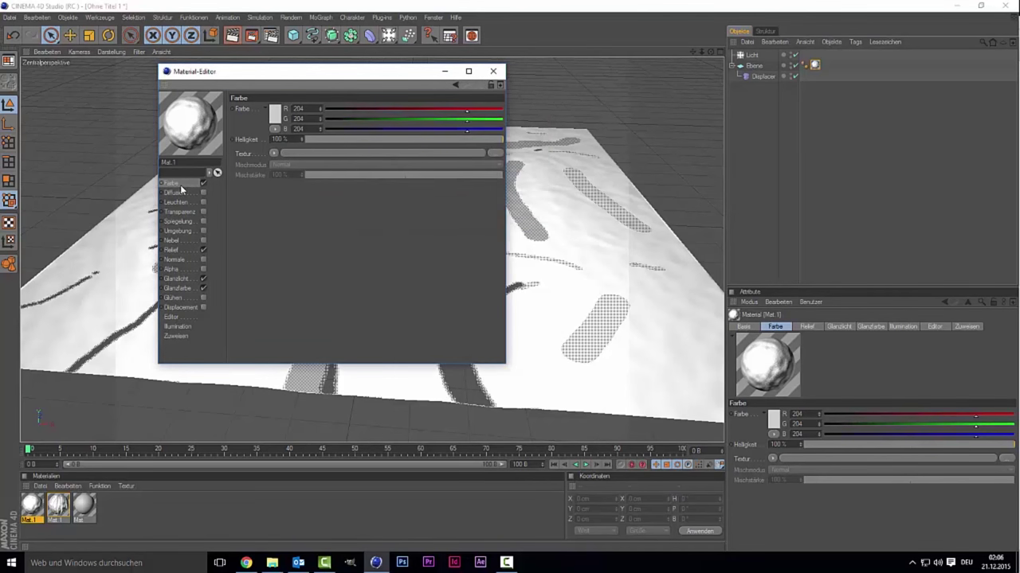
pyautogui.click(274, 119)
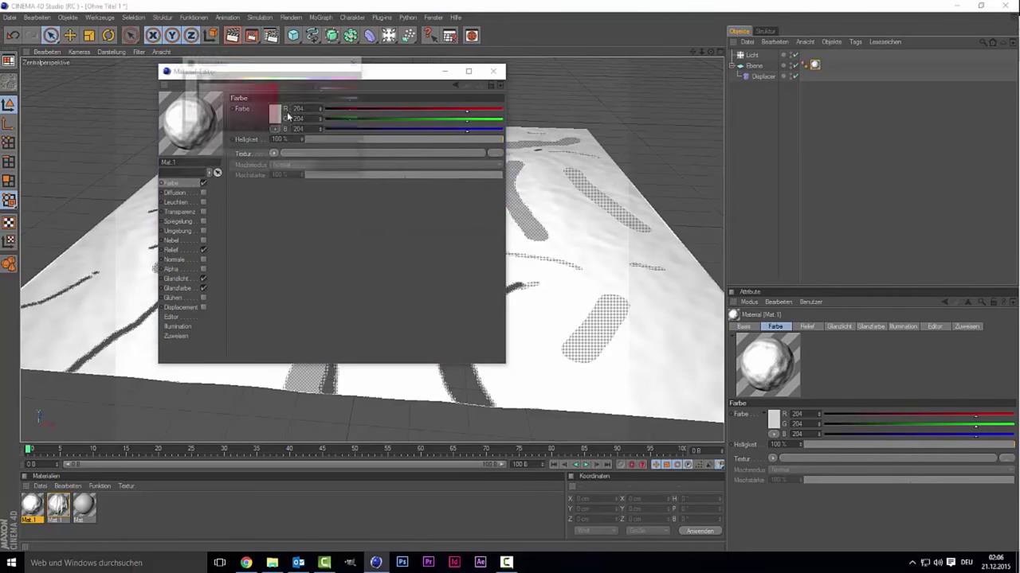
pyautogui.moveTo(275, 78)
pyautogui.mouseDown()
pyautogui.moveTo(244, 79)
pyautogui.moveTo(252, 79)
pyautogui.moveTo(214, 125)
pyautogui.mouseUp()
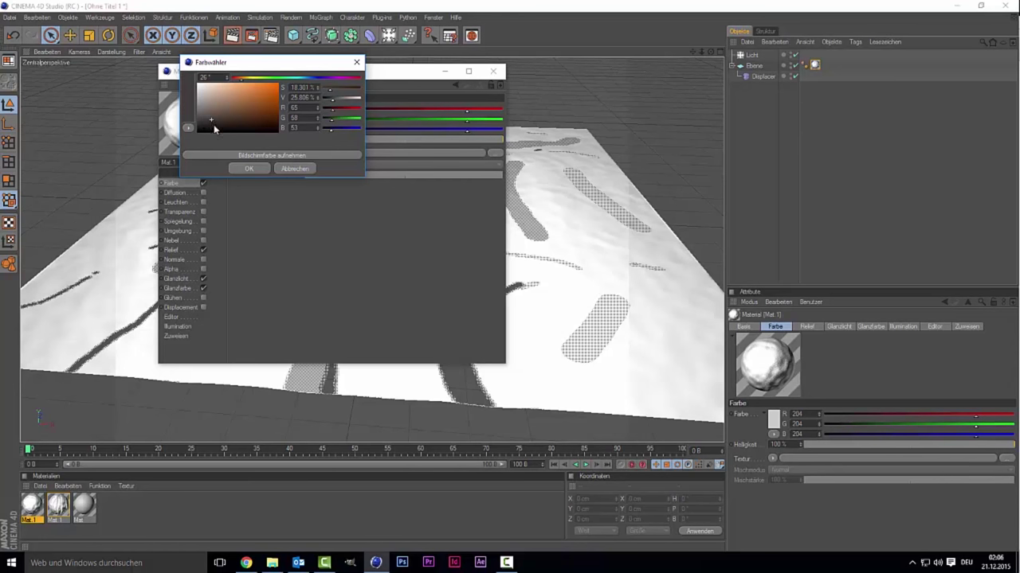
pyautogui.click(243, 169)
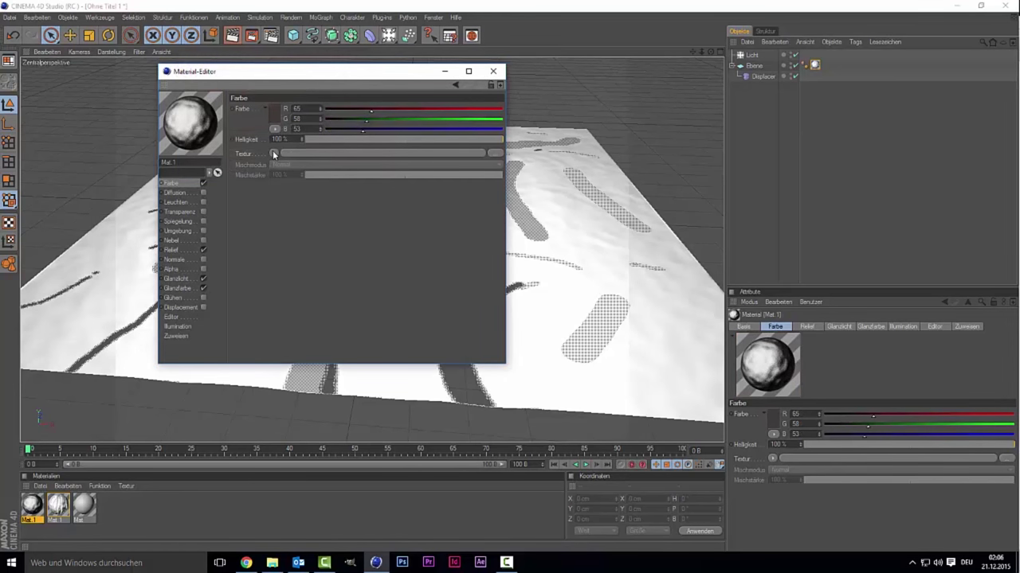
pyautogui.click(273, 152)
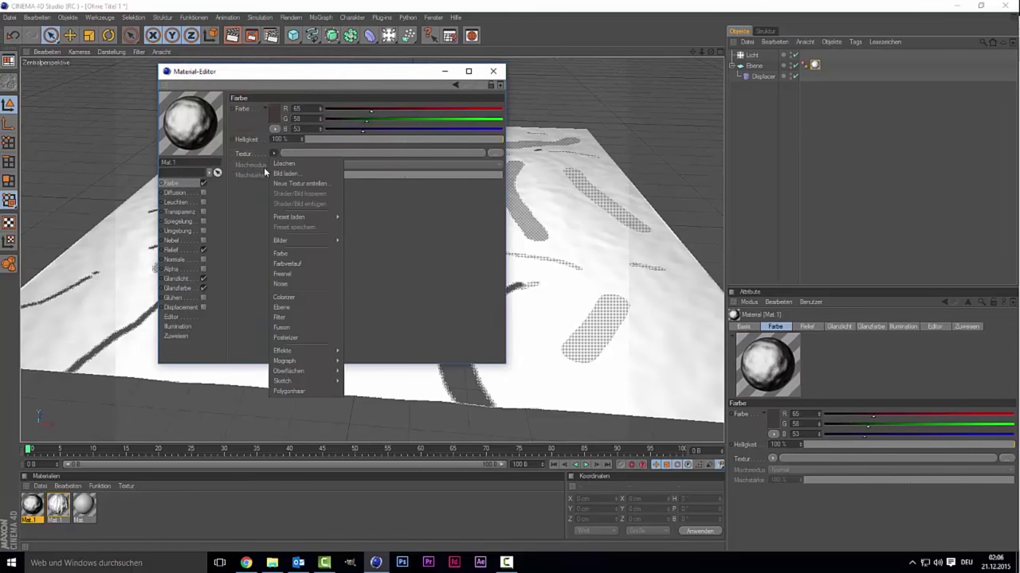
# - Load a Fresnel shader as the colour texture, then replace it with Noise
pyautogui.click(301, 270)
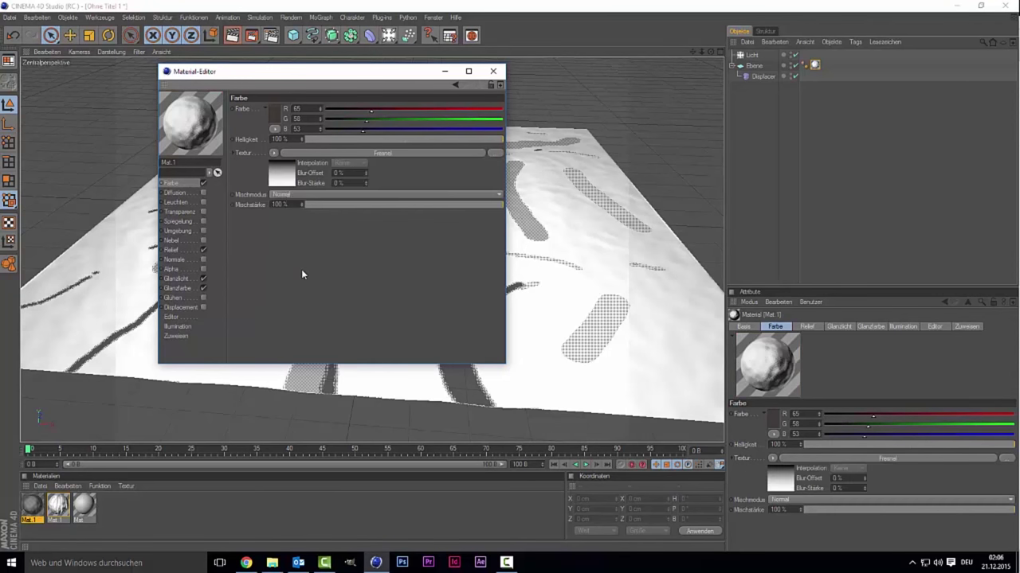
pyautogui.click(279, 184)
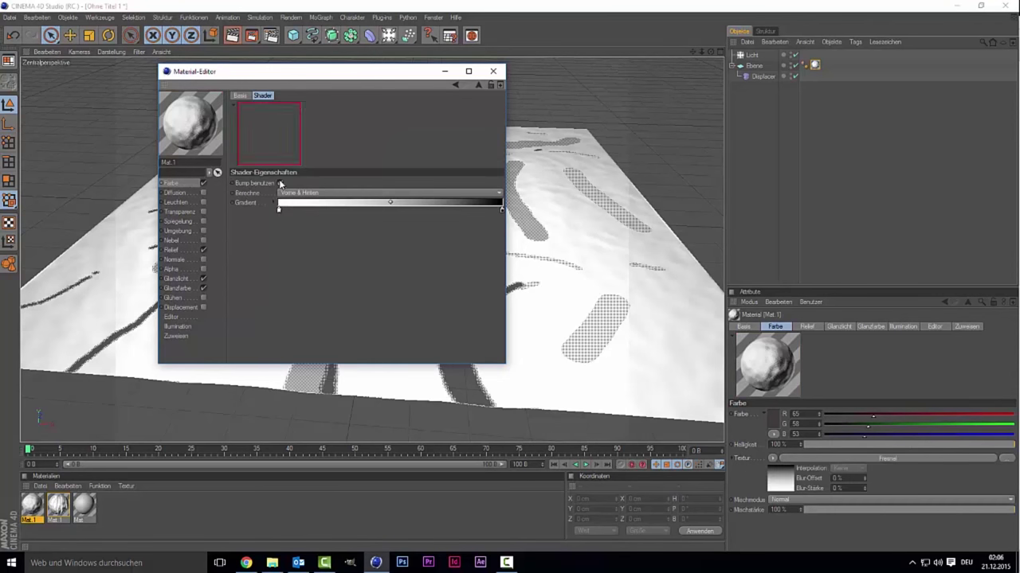
pyautogui.click(175, 182)
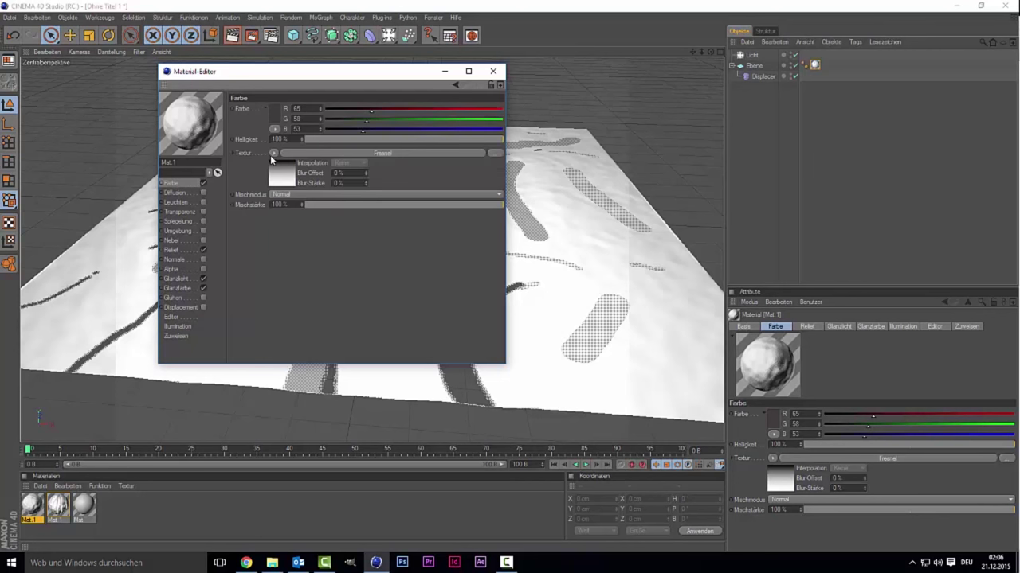
pyautogui.click(274, 153)
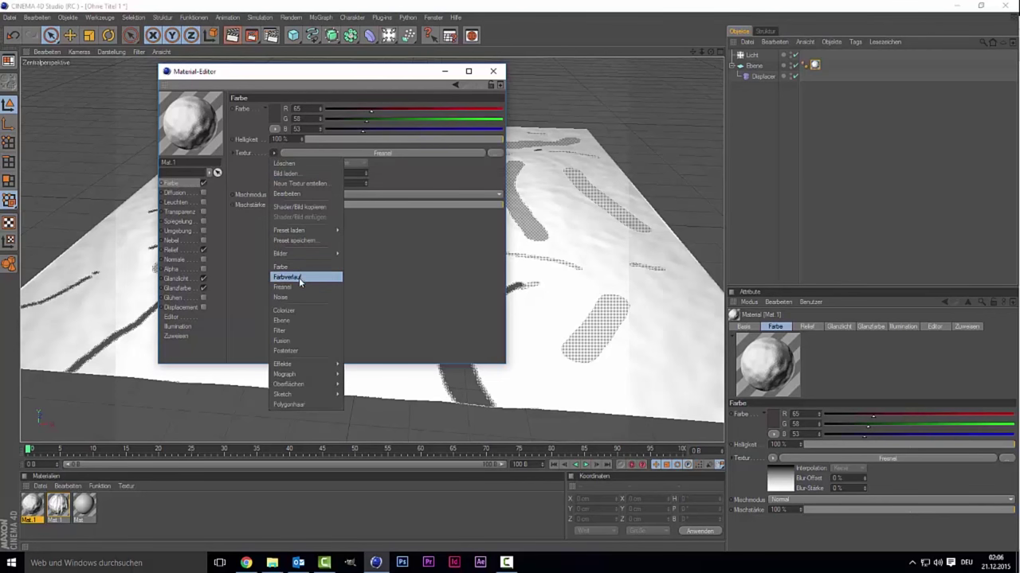
pyautogui.click(299, 288)
pyautogui.click(283, 173)
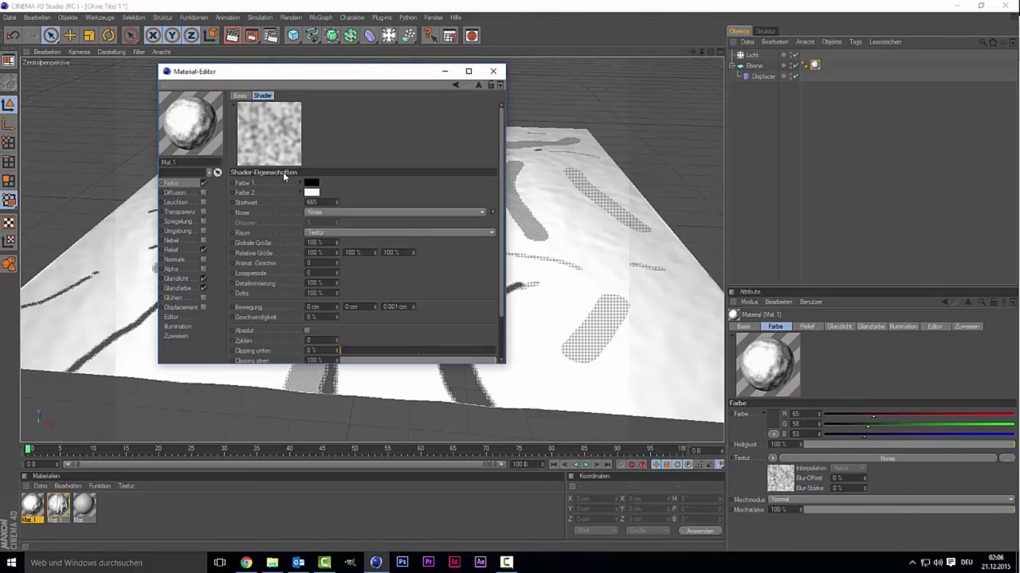
# - Set the Noise shader's second colour to a dark desaturated brown at hue 32°
pyautogui.click(309, 192)
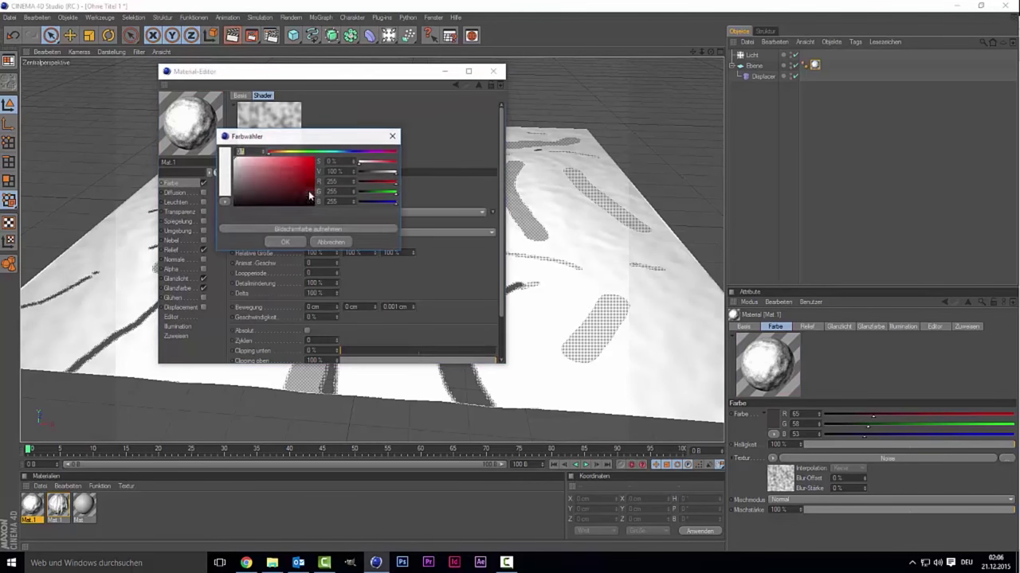
pyautogui.moveTo(278, 152); pyautogui.dragTo(247, 198)
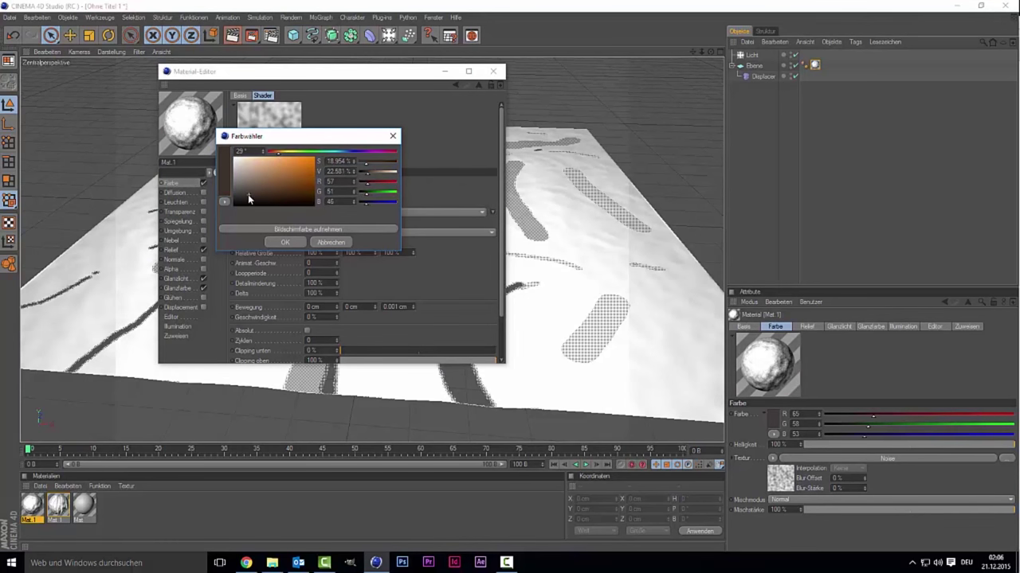
pyautogui.click(281, 153)
pyautogui.moveTo(283, 157); pyautogui.dragTo(278, 160)
pyautogui.click(251, 191)
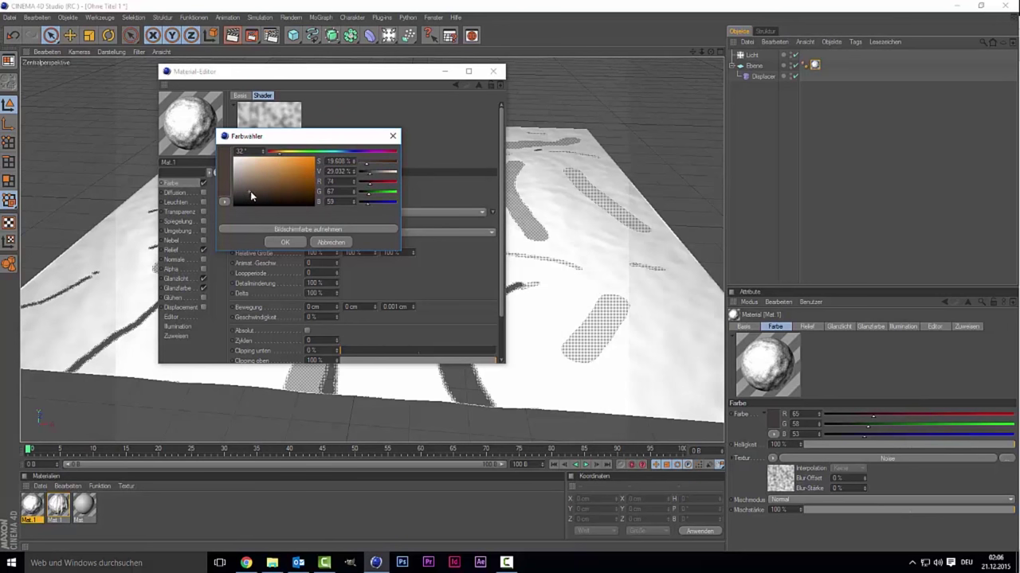
pyautogui.click(286, 242)
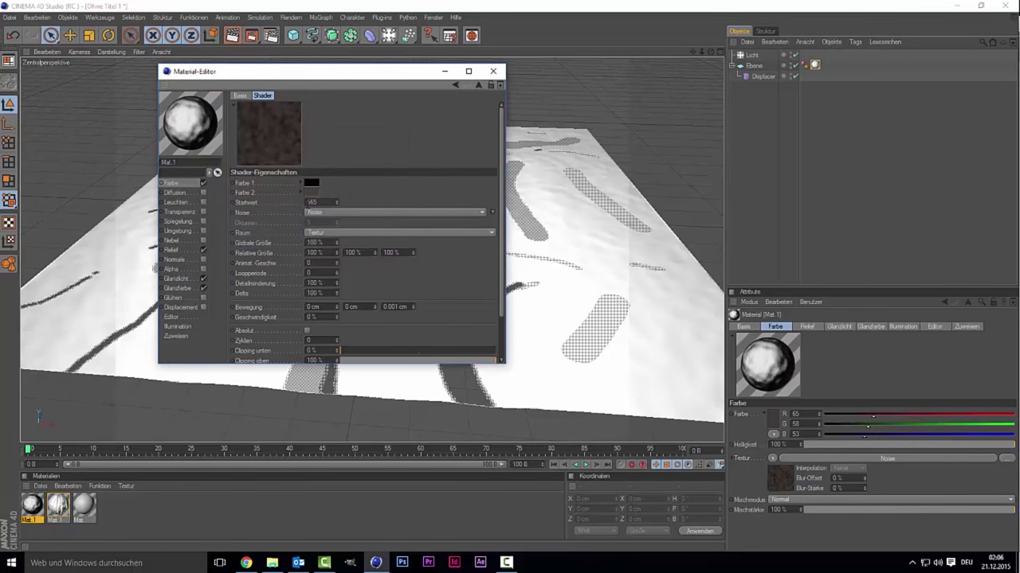
# - Set the Noise shader's first colour to dark brownish grey RGB 71/65/61
pyautogui.click(312, 181)
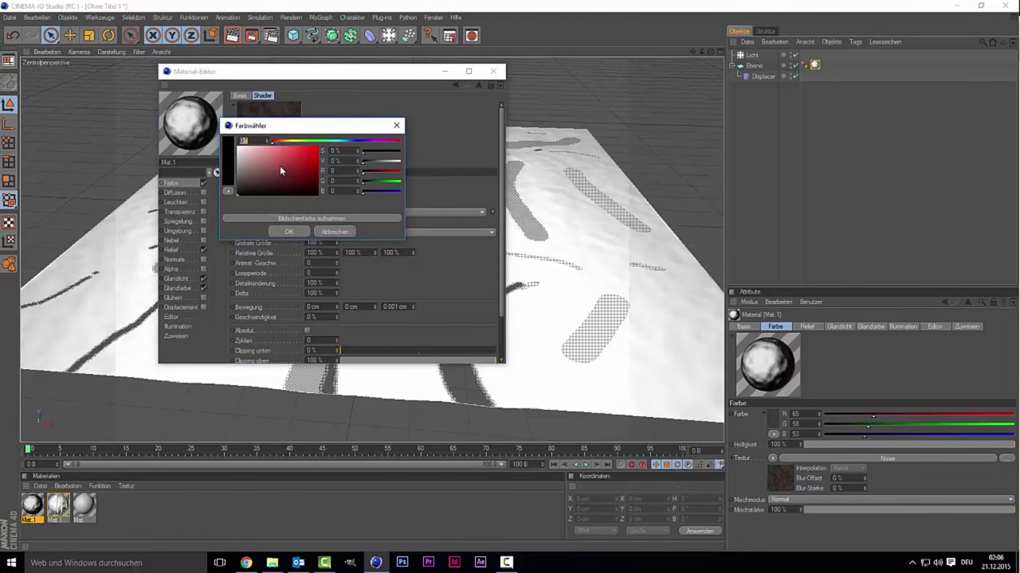
pyautogui.click(283, 143)
pyautogui.moveTo(283, 143); pyautogui.dragTo(281, 144)
pyautogui.moveTo(242, 181); pyautogui.dragTo(247, 182)
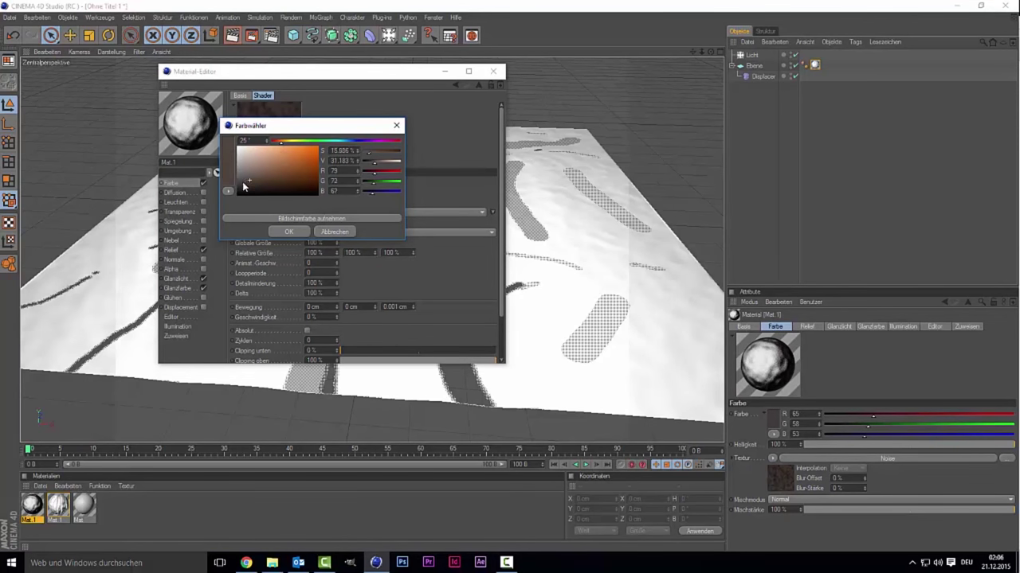
pyautogui.click(292, 231)
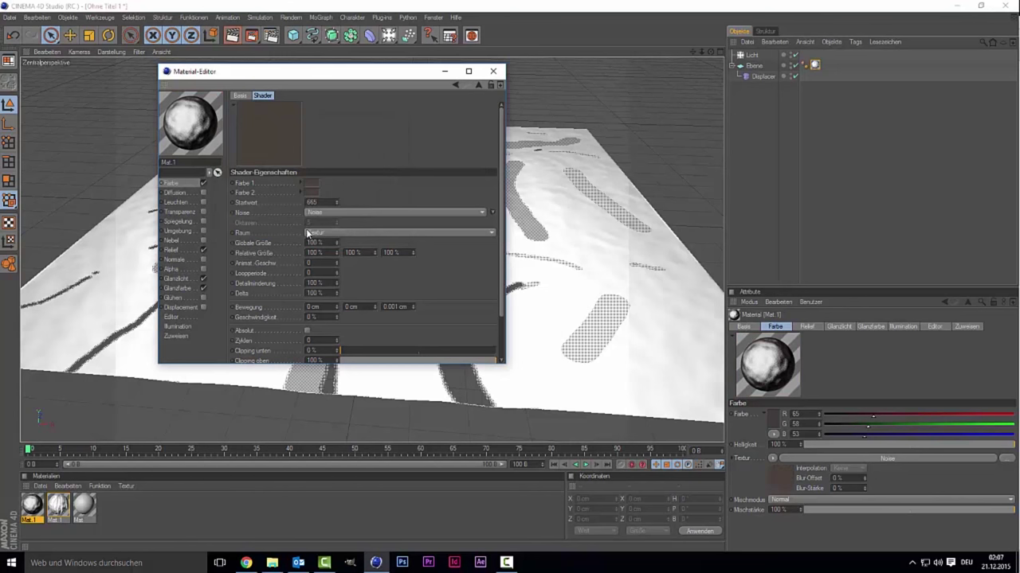
pyautogui.scroll(-3, 387, 293)
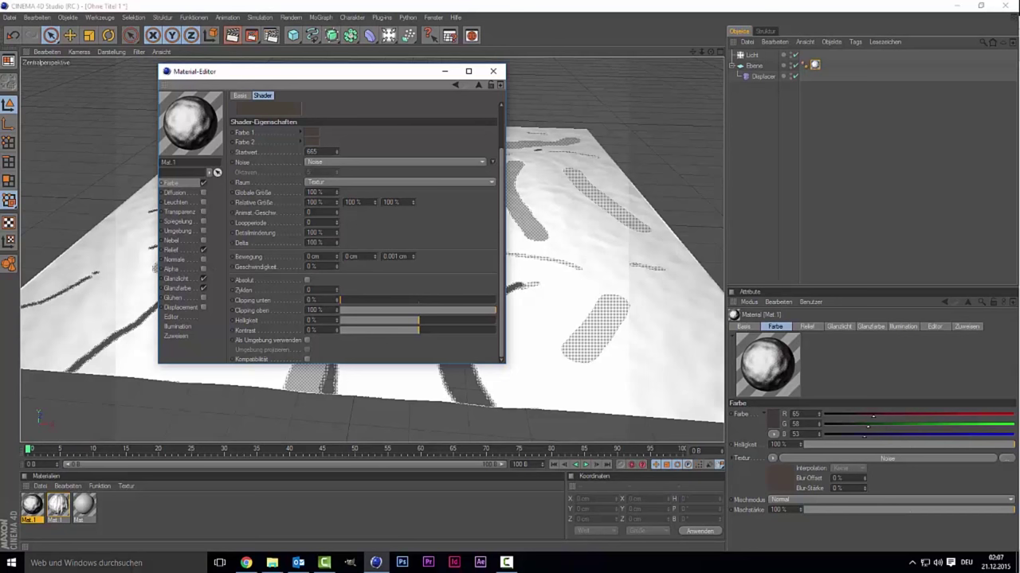
pyautogui.click(171, 182)
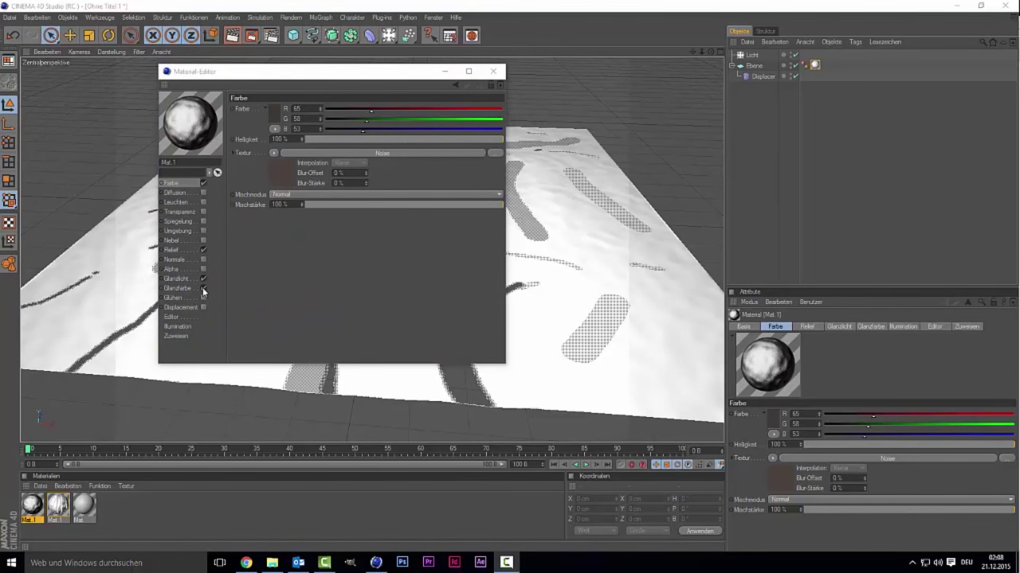
# - Disable the Glanzfarbe channel and set the highlight width (Breite) to 30 %
pyautogui.click(203, 290)
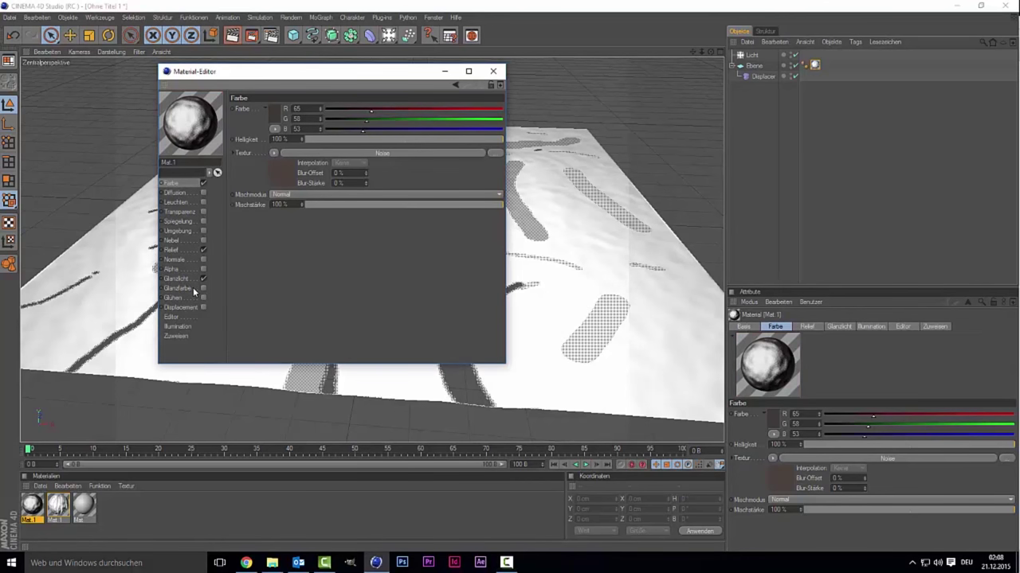
pyautogui.click(182, 279)
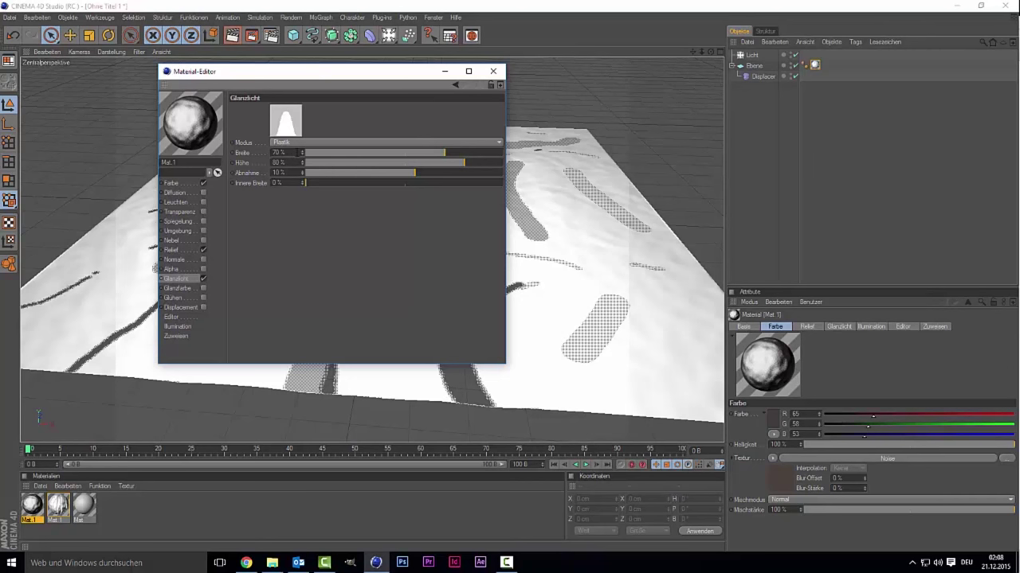
pyautogui.doubleClick(280, 153)
pyautogui.write('80')
pyautogui.press('Return')
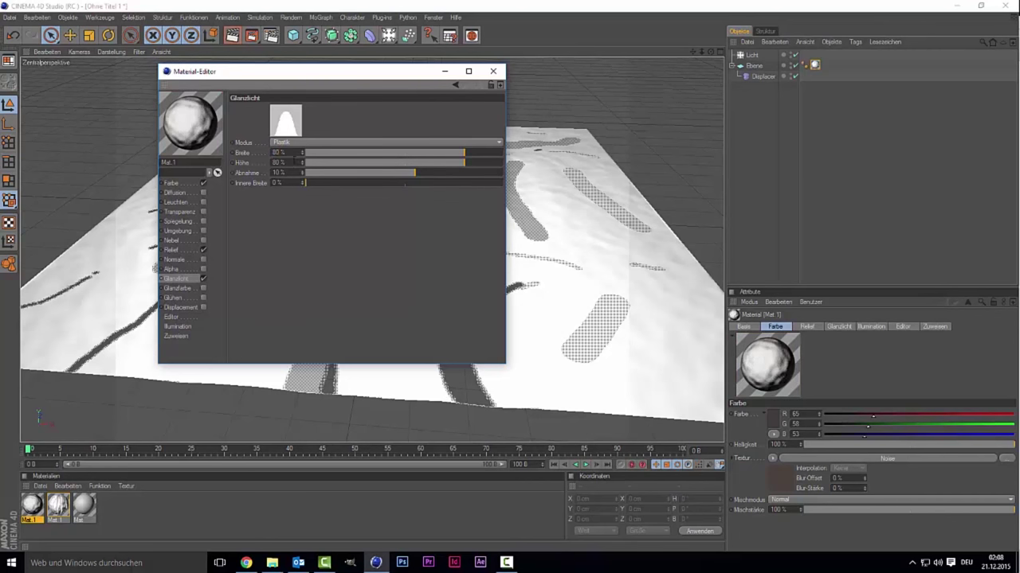
pyautogui.doubleClick(280, 153)
pyautogui.write('30')
pyautogui.press('Return')
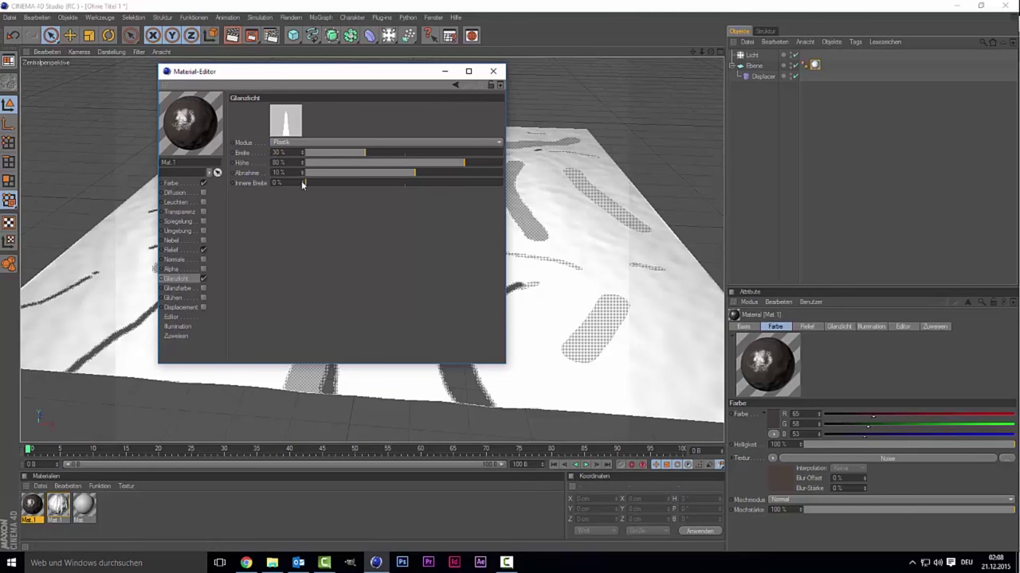
# - Set the highlight height to 10 % and falloff to 12 %
pyautogui.write('10')
pyautogui.press('Return')
pyautogui.press('Tab')
pyautogui.write('1')
pyautogui.press('Return')
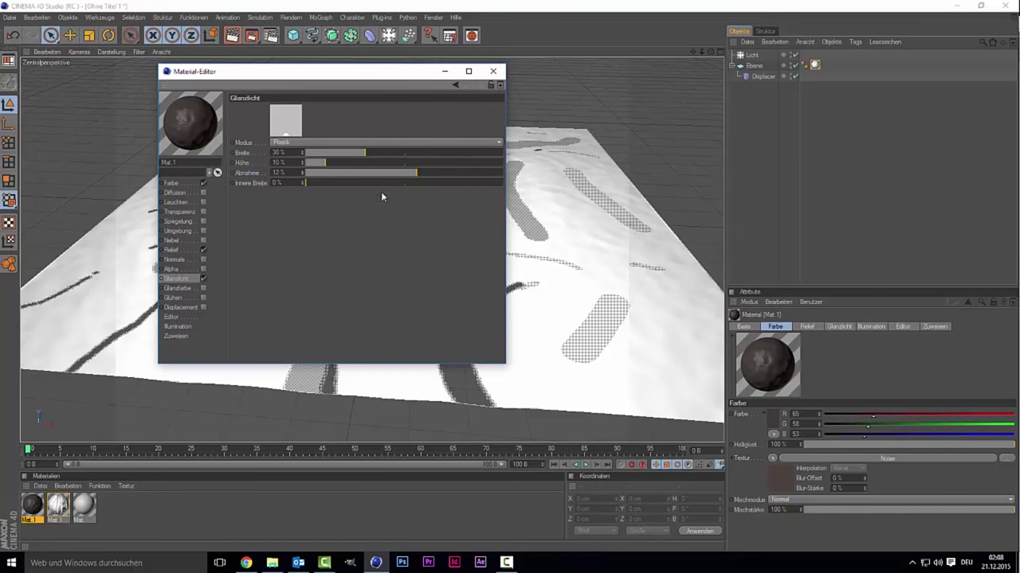
# - Apply Mat.1 to the Ebene plane and place its tag before the snow tag
pyautogui.click(493, 70)
pyautogui.moveTo(41, 513); pyautogui.dragTo(748, 67)
pyautogui.moveTo(814, 65)
pyautogui.mouseDown()
pyautogui.moveTo(830, 68)
pyautogui.moveTo(821, 68)
pyautogui.mouseUp()
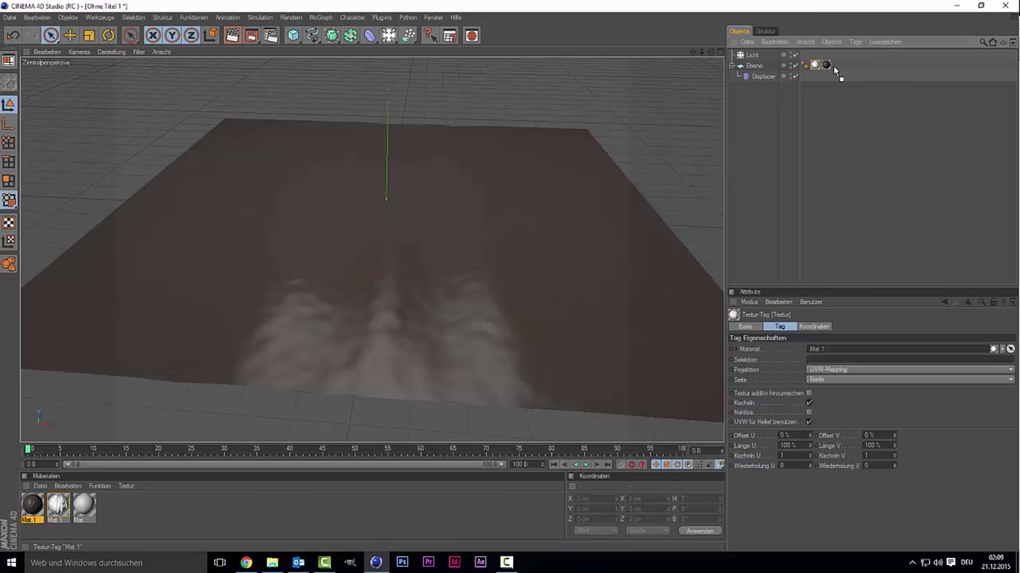
pyautogui.moveTo(818, 65); pyautogui.dragTo(836, 67)
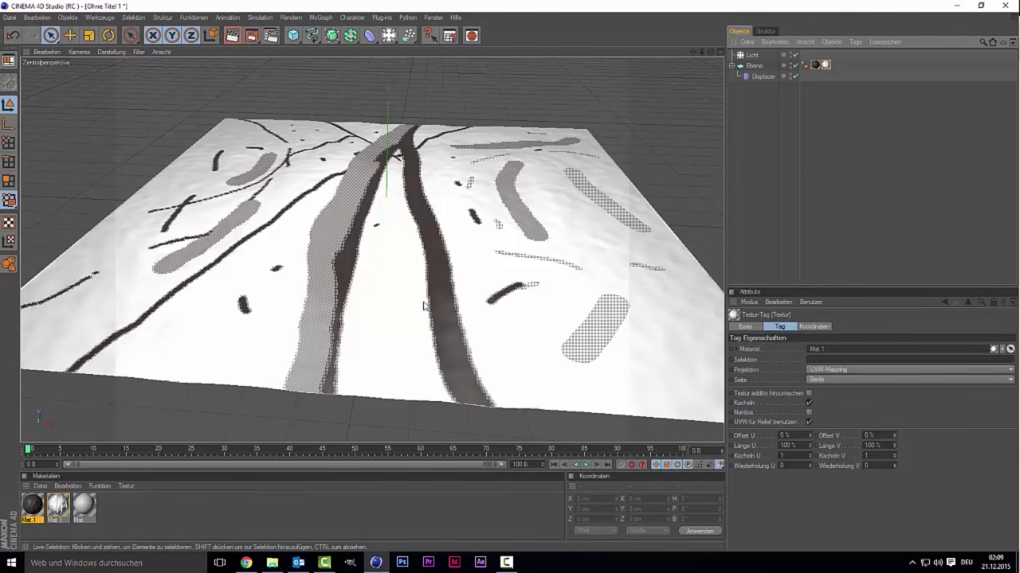
# - Render the viewport from an angle showing more horizon to preview the snow terrain
pyautogui.scroll(3, 415, 347)
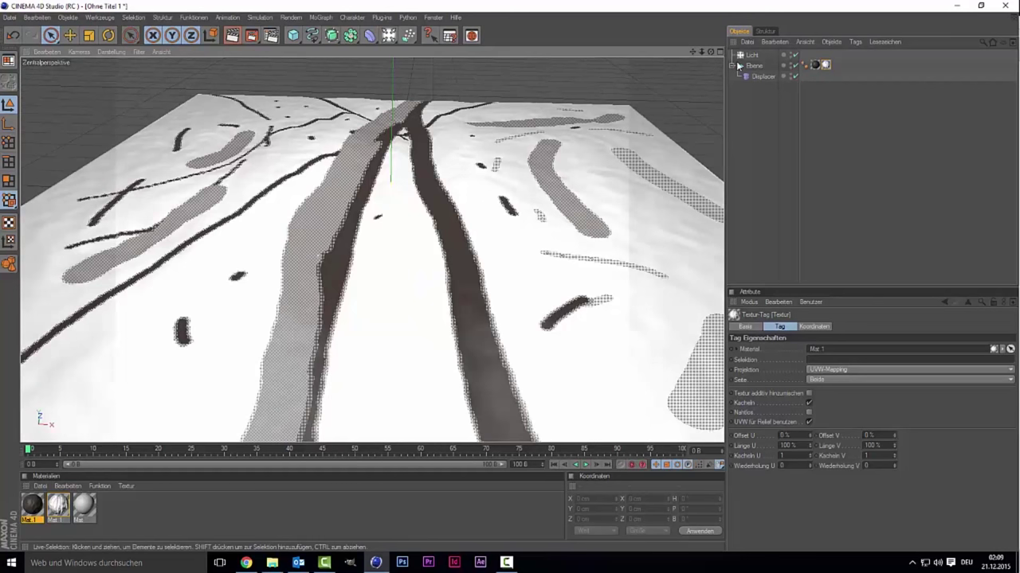
pyautogui.scroll(2, 433, 143)
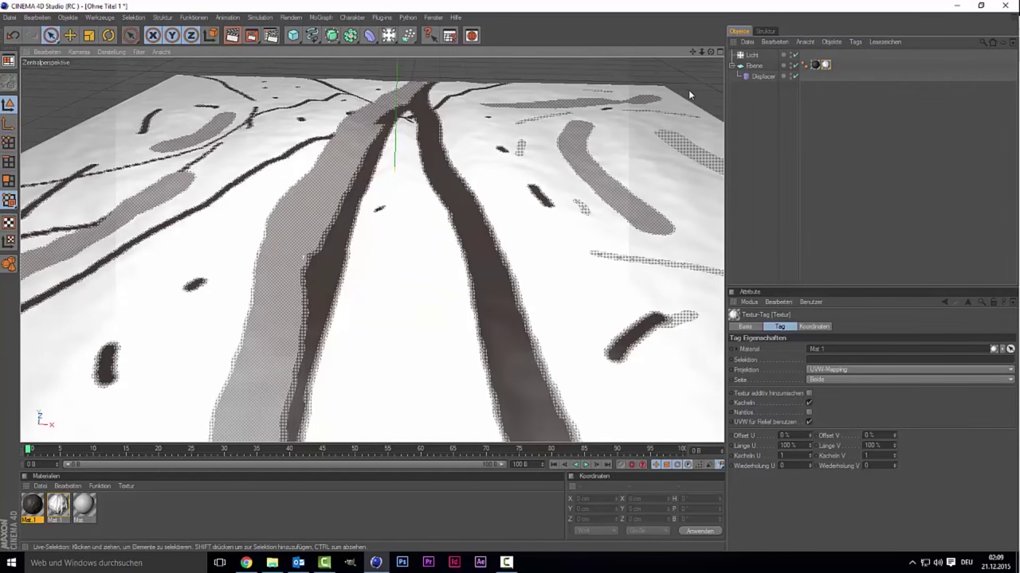
pyautogui.moveTo(710, 51); pyautogui.dragTo(710, 92)
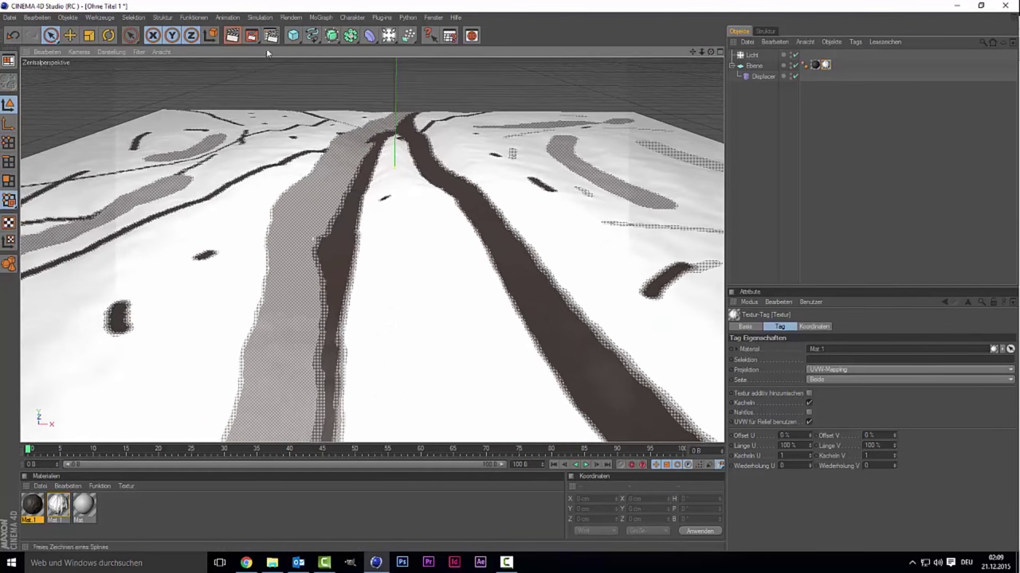
pyautogui.click(229, 39)
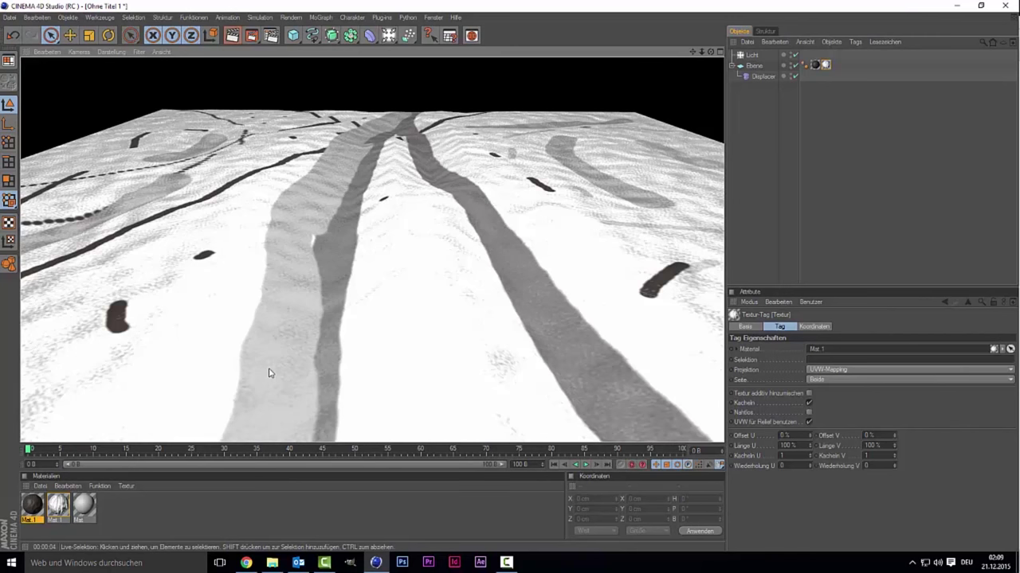
# - Reopen Mat.1 and set its specular highlight height to 70 %
pyautogui.click(122, 518)
pyautogui.doubleClick(59, 507)
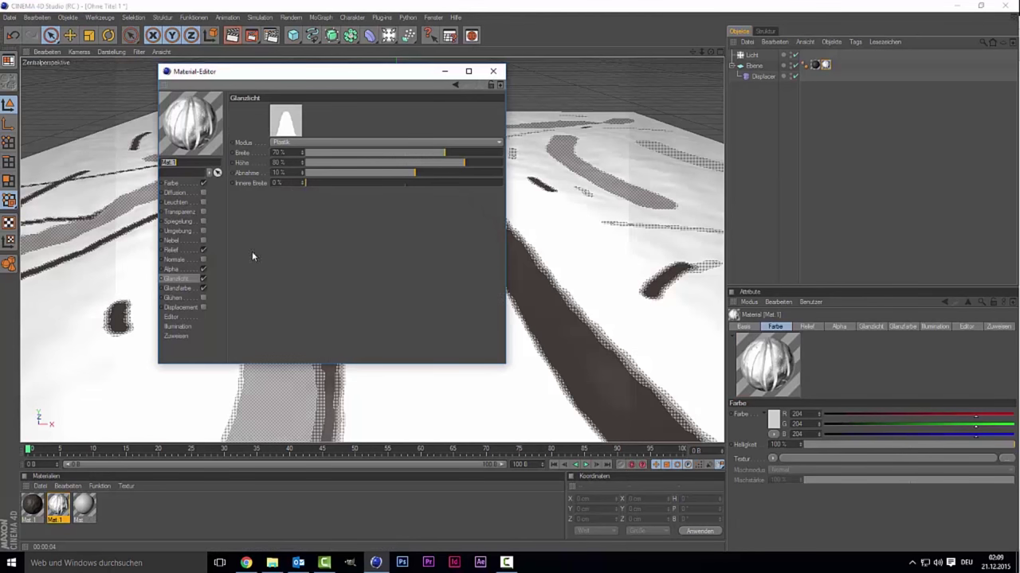
pyautogui.click(278, 162)
pyautogui.write('1')
pyautogui.press('BackSpace')
pyautogui.write('0')
pyautogui.press('Return')
# - Set the highlight width to 60 % and mode to Farbig, then close the editor
pyautogui.click(295, 152)
pyautogui.write('60')
pyautogui.press('Return')
pyautogui.click(333, 143)
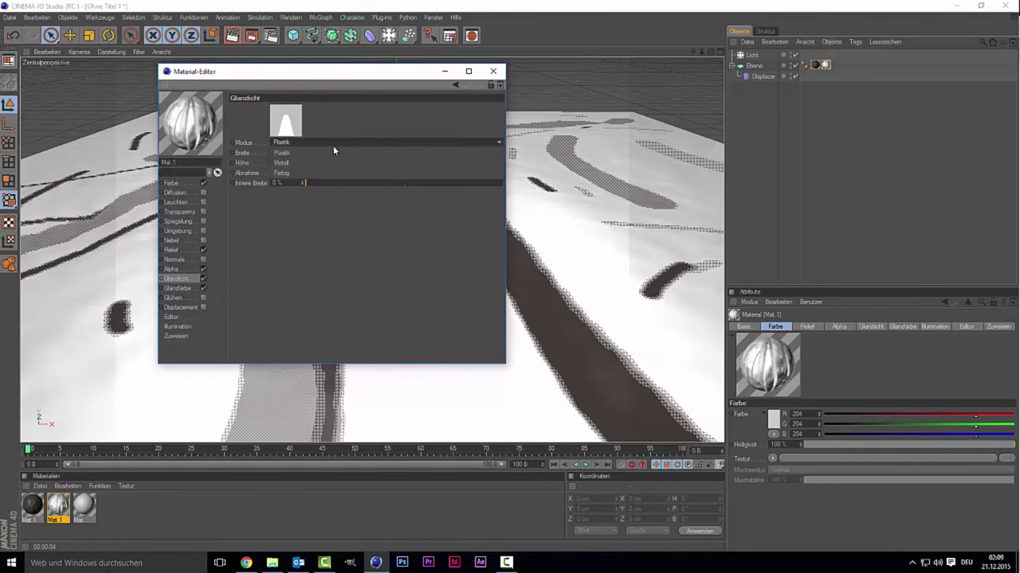
pyautogui.click(323, 172)
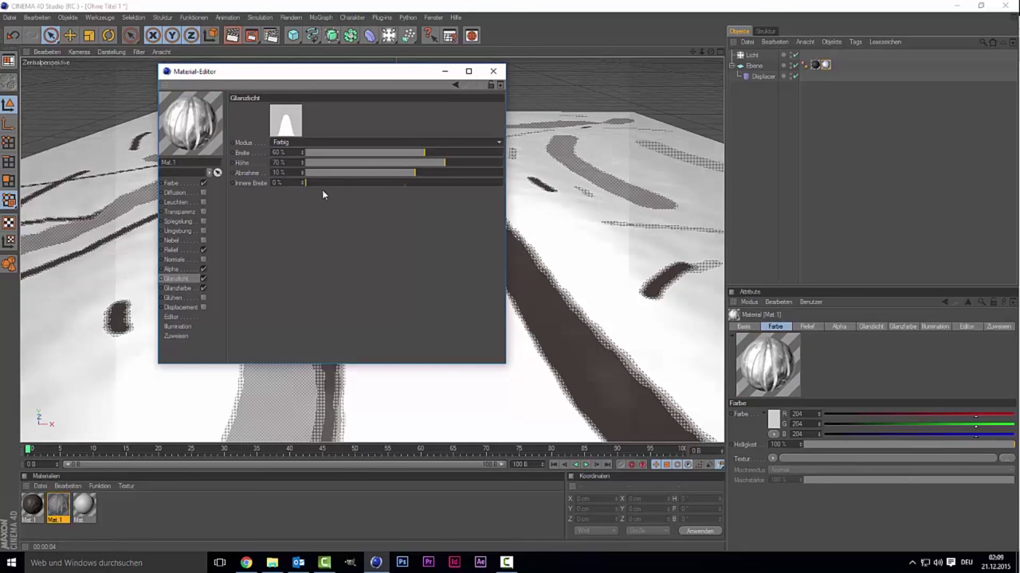
pyautogui.click(493, 70)
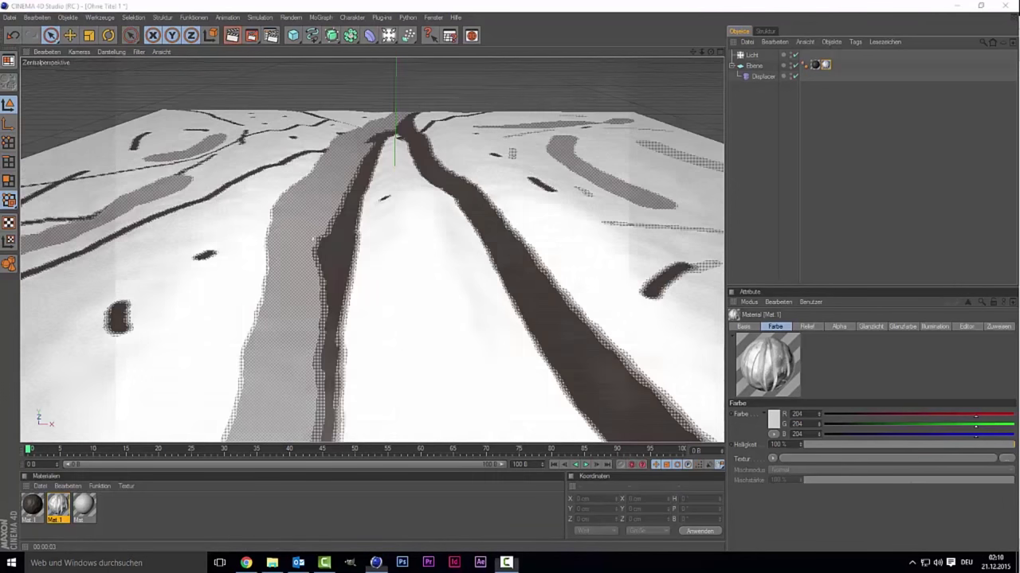
# - Reopen Mat.1 and load a Noise shader into the Glanzfarbe texture
pyautogui.click(126, 386)
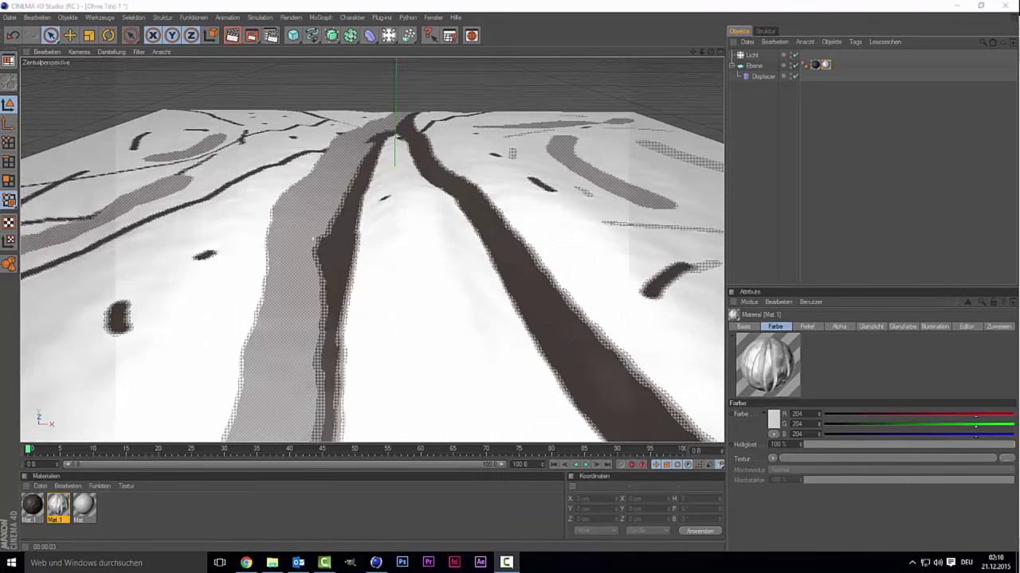
pyautogui.doubleClick(59, 508)
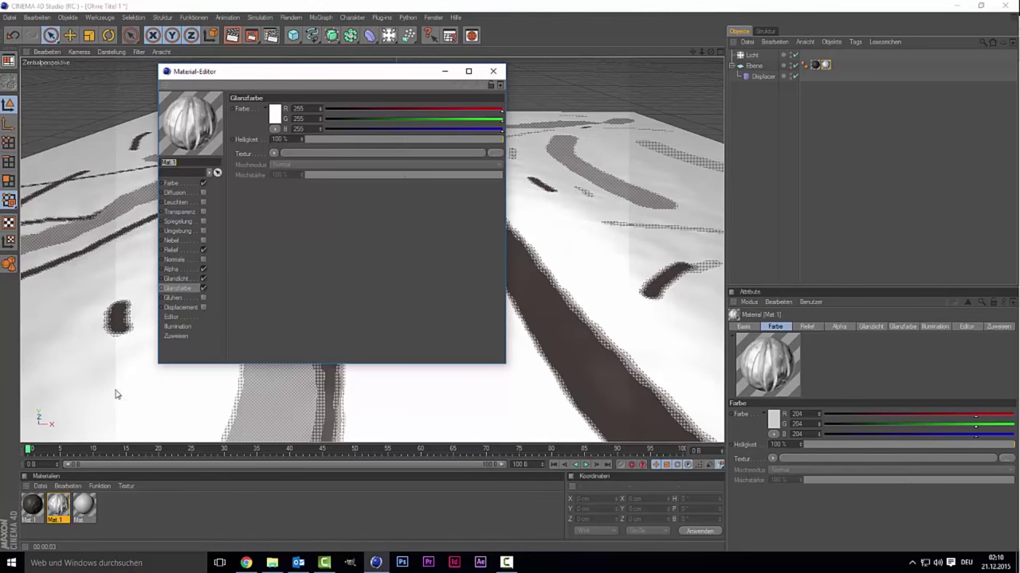
pyautogui.click(169, 290)
pyautogui.click(274, 152)
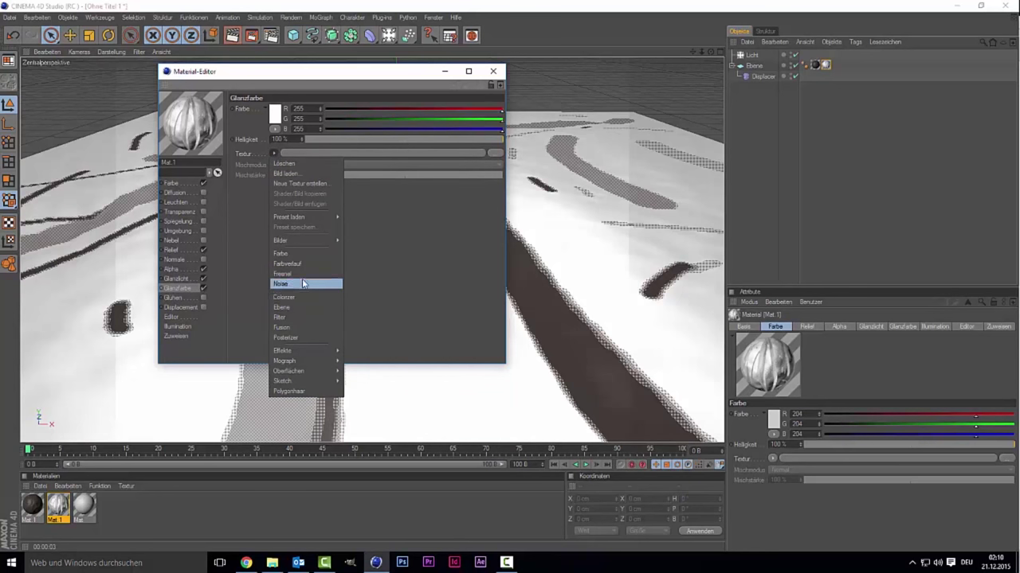
pyautogui.click(302, 283)
# - Give the Noise 5 % global size and −16 % brightness, then close and render
pyautogui.click(289, 173)
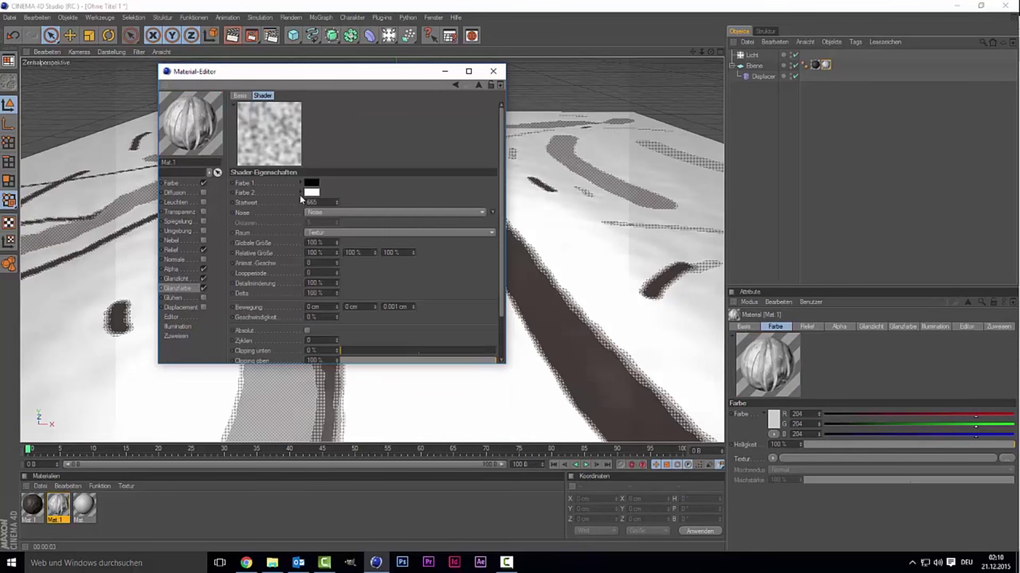
pyautogui.click(327, 243)
pyautogui.write('5')
pyautogui.press('Return')
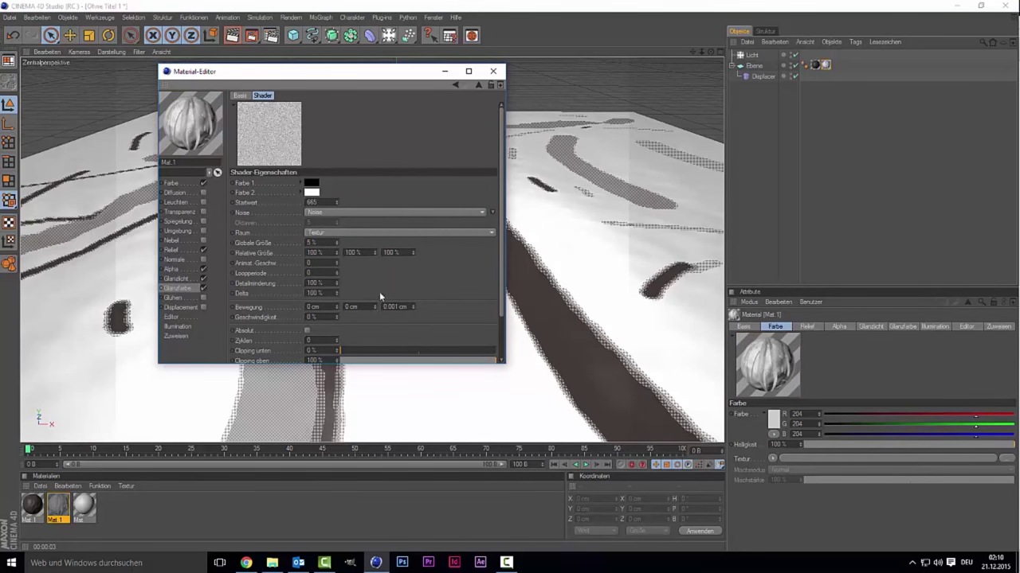
pyautogui.scroll(-3, 343, 323)
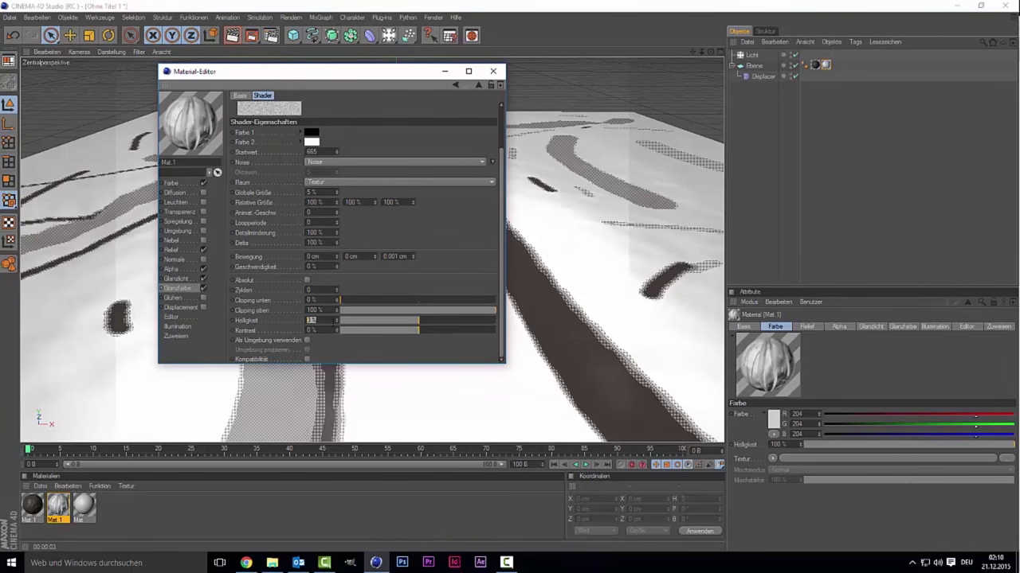
pyautogui.moveTo(404, 320)
pyautogui.mouseDown()
pyautogui.moveTo(388, 320)
pyautogui.moveTo(407, 321)
pyautogui.mouseUp()
pyautogui.click(493, 71)
pyautogui.click(230, 41)
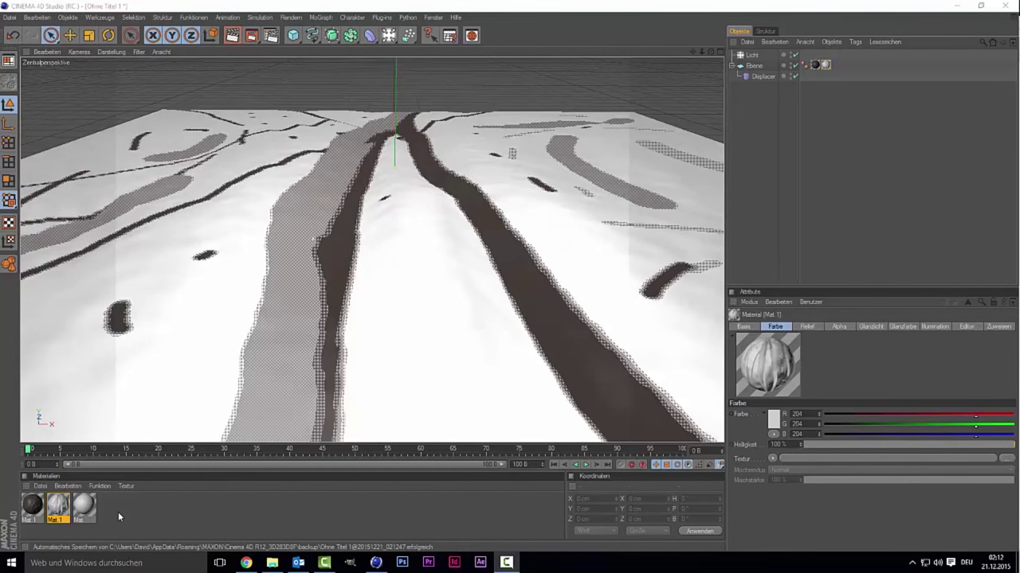
# - Open Mat.1's Relief layer shader and raise the first Noise layer's brightness to 1 %
pyautogui.doubleClick(61, 509)
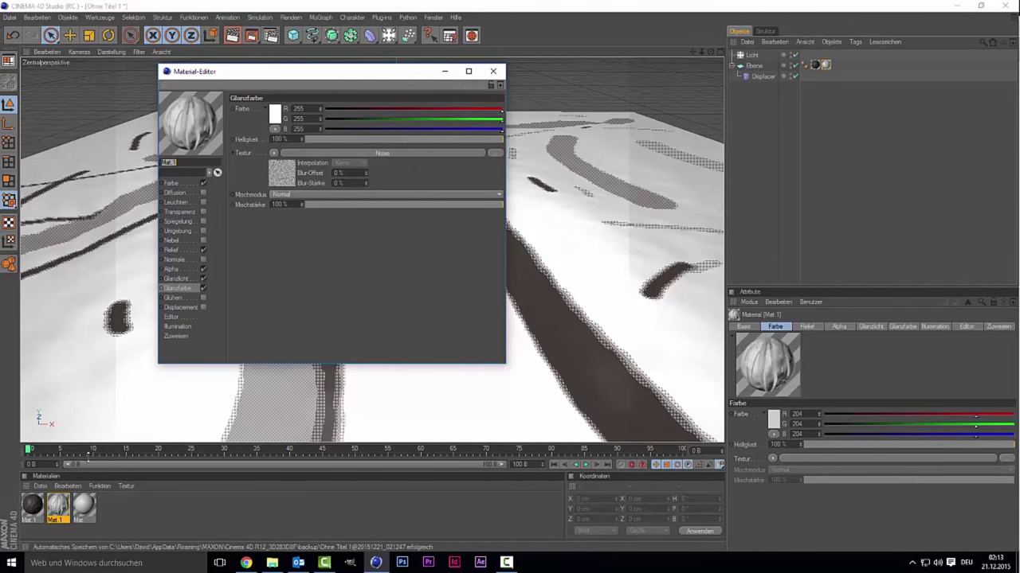
pyautogui.click(169, 250)
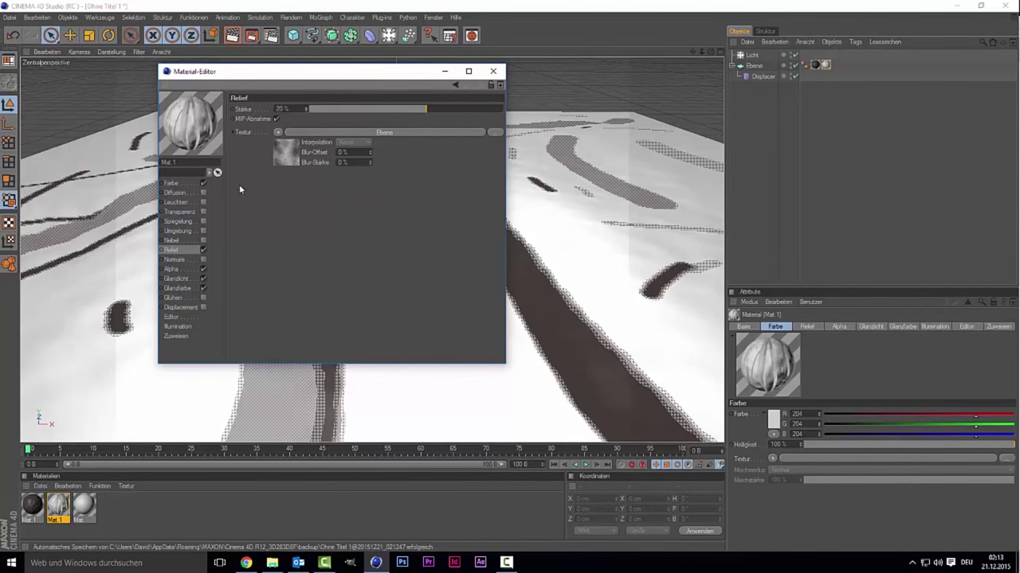
pyautogui.click(279, 147)
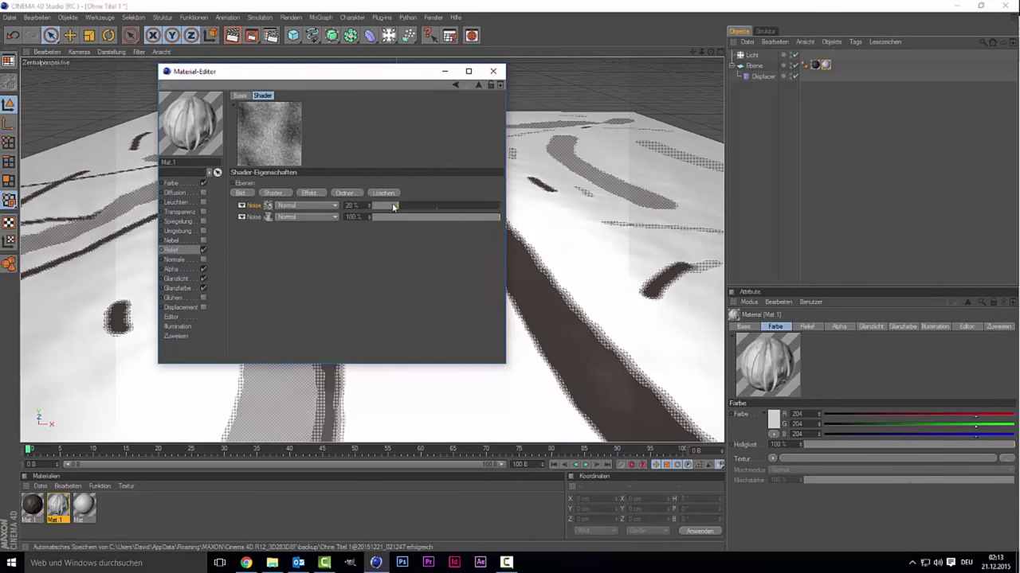
pyautogui.click(268, 213)
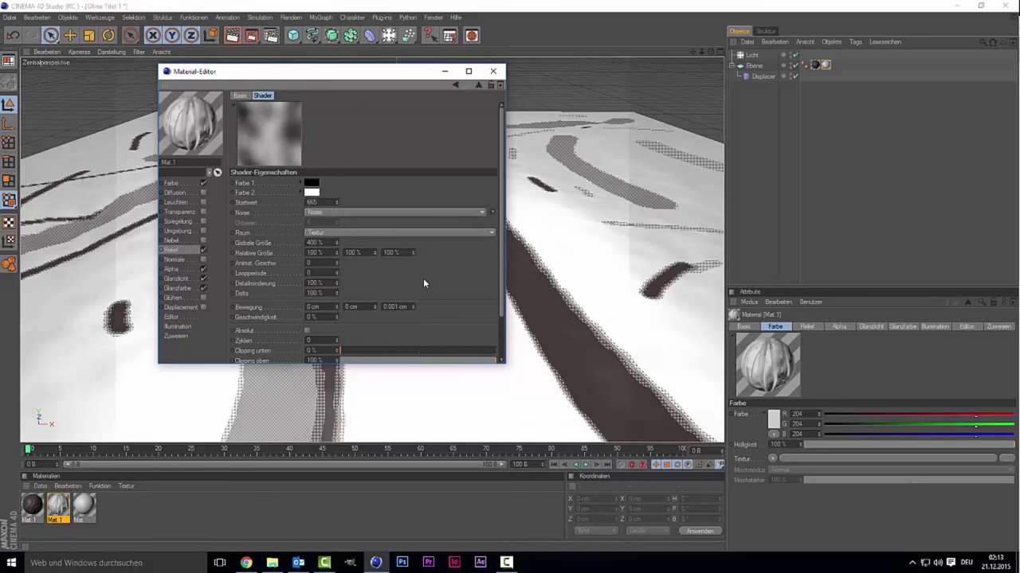
pyautogui.scroll(-2, 423, 279)
pyautogui.click(344, 319)
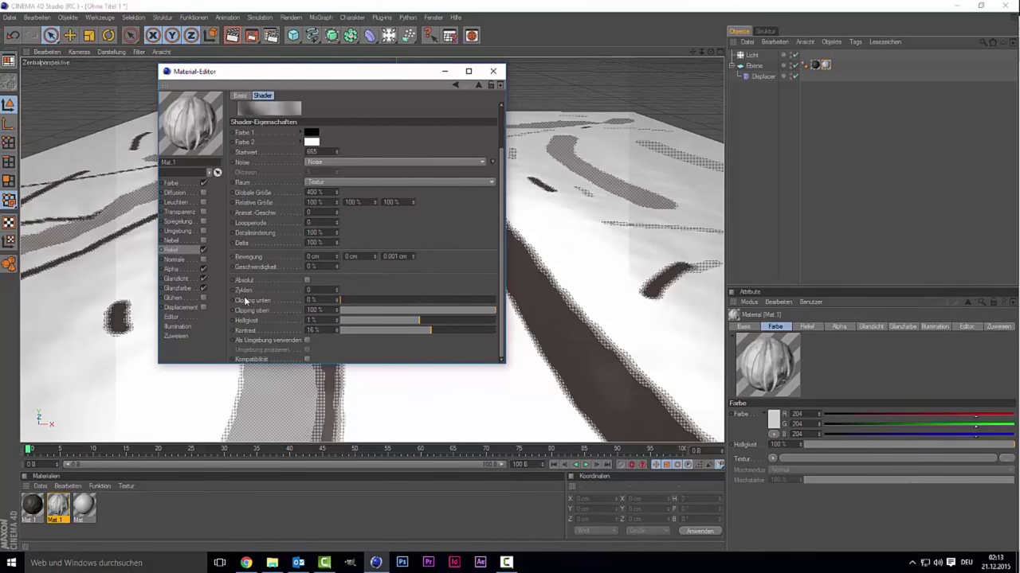
pyautogui.click(181, 252)
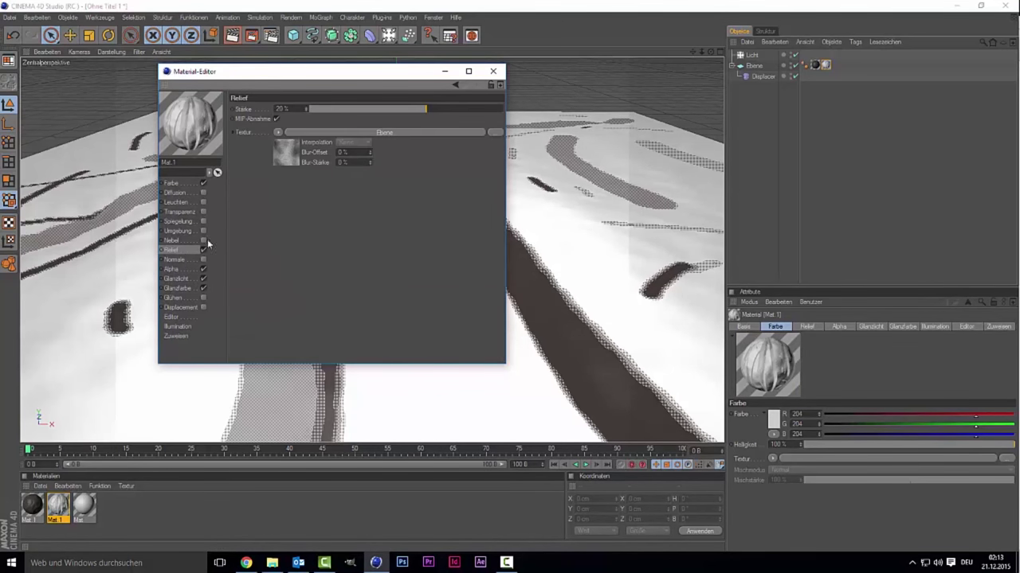
# - Set the second Relief Noise layer to 100 % upper clipping and 10 % global size
pyautogui.click(285, 149)
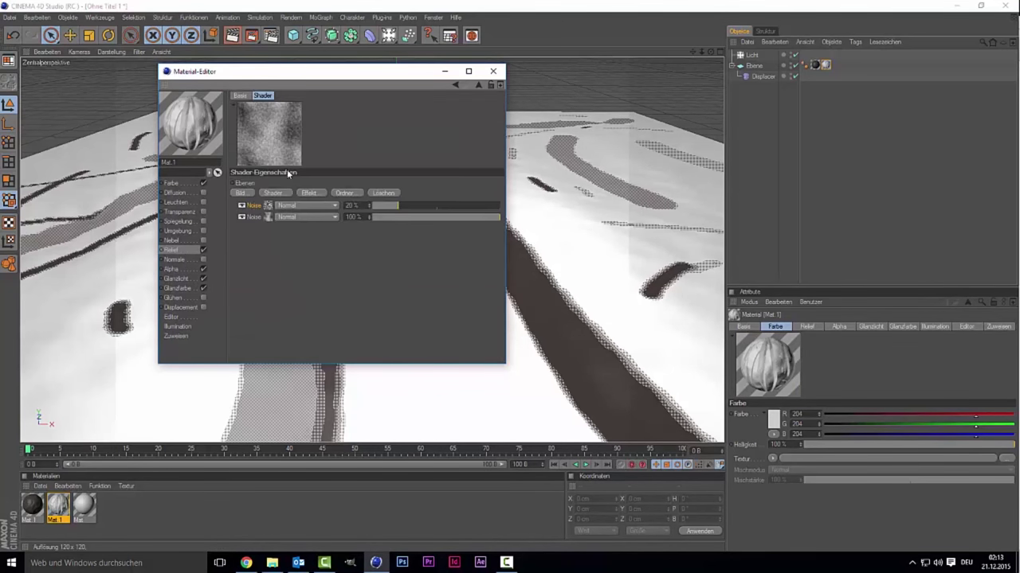
pyautogui.click(265, 208)
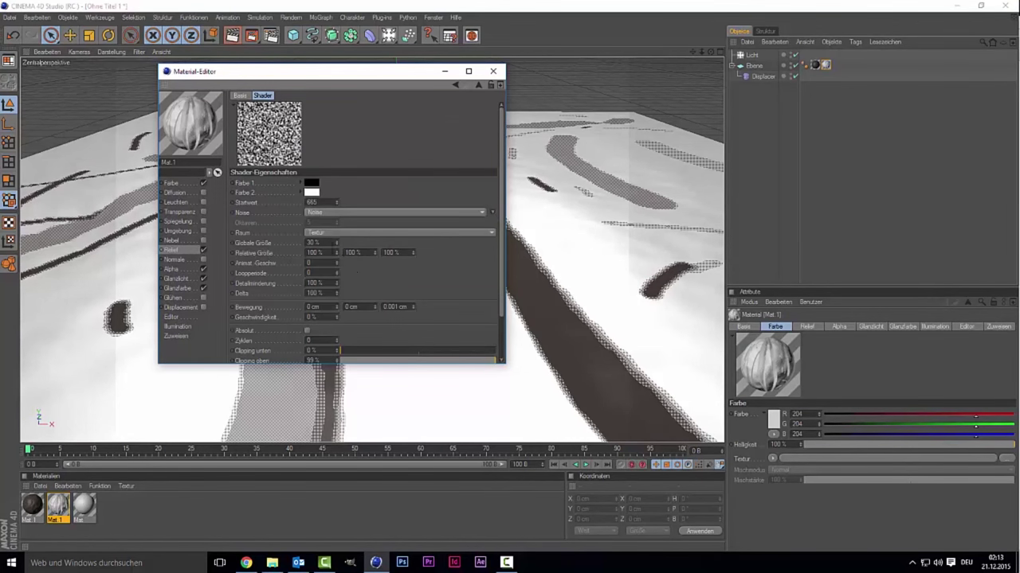
pyautogui.click(413, 309)
pyautogui.click(411, 303)
pyautogui.moveTo(499, 295); pyautogui.dragTo(499, 334)
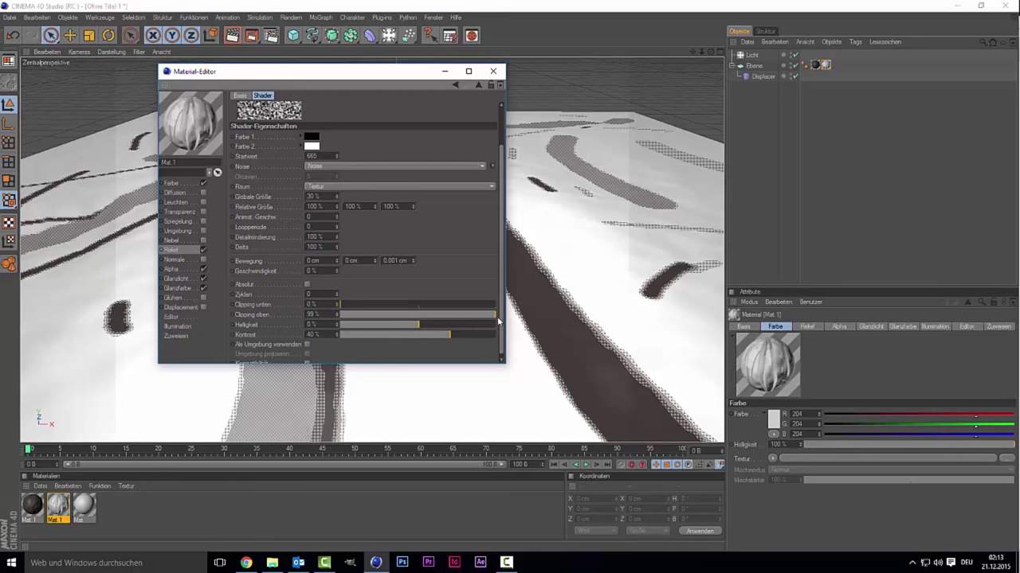
pyautogui.moveTo(497, 316); pyautogui.dragTo(513, 318)
pyautogui.click(318, 196)
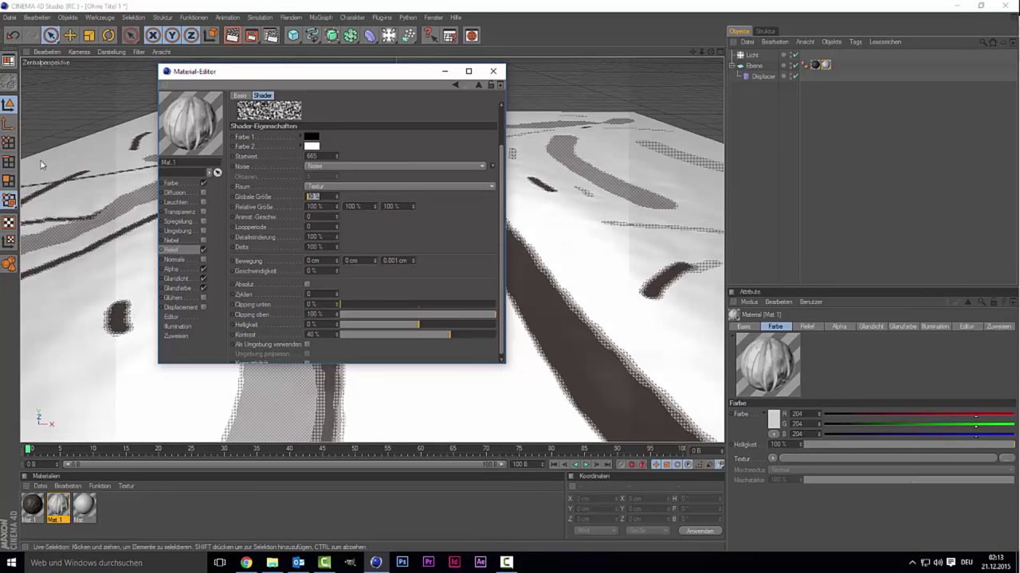
pyautogui.write('10')
pyautogui.press('Return')
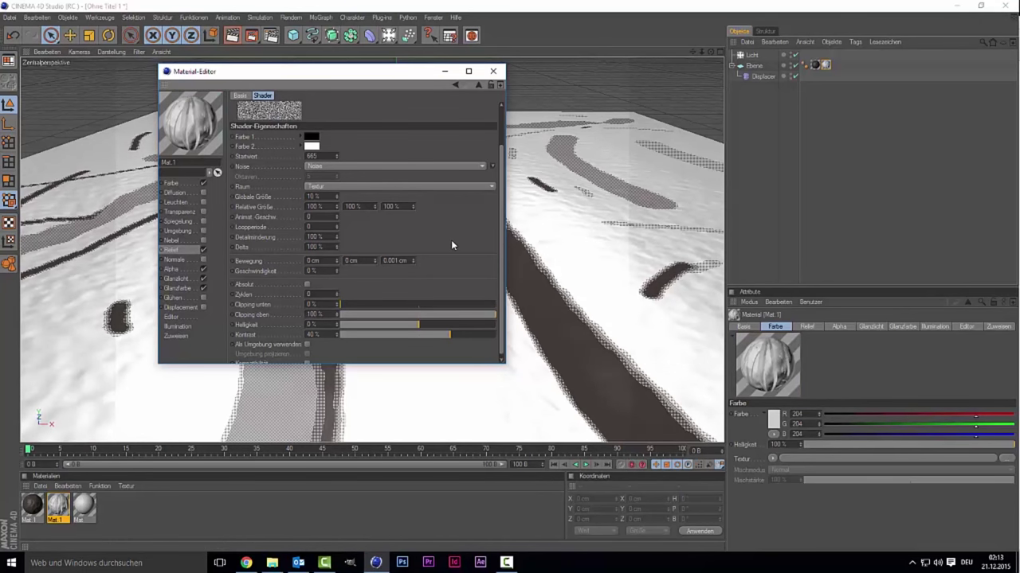
pyautogui.click(172, 269)
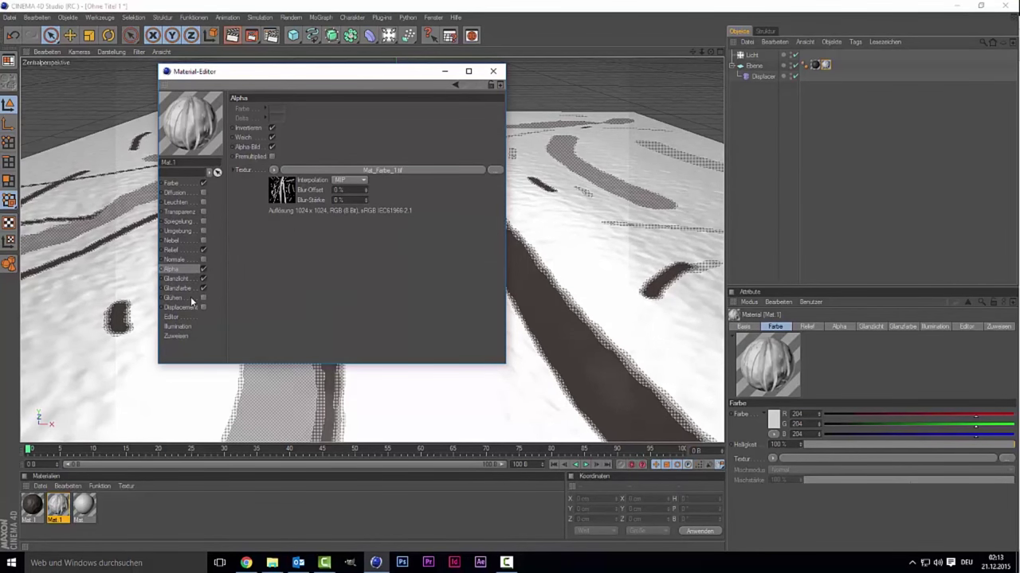
# - Try an 18 % specular falloff, then set it back to 10 %
pyautogui.click(184, 280)
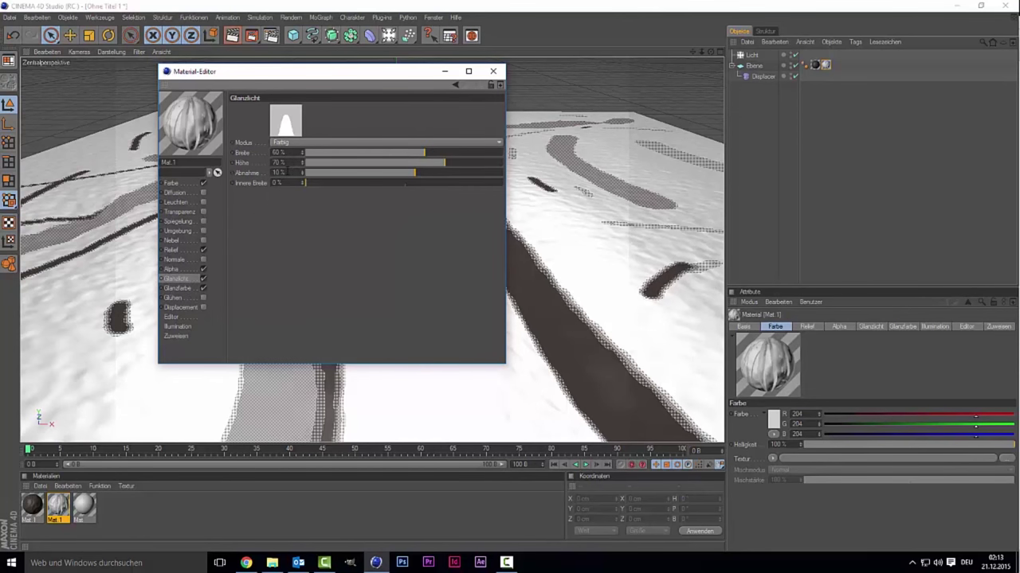
pyautogui.click(280, 172)
pyautogui.write('18')
pyautogui.press('Return')
pyautogui.click(278, 173)
pyautogui.write('10')
pyautogui.press('Return')
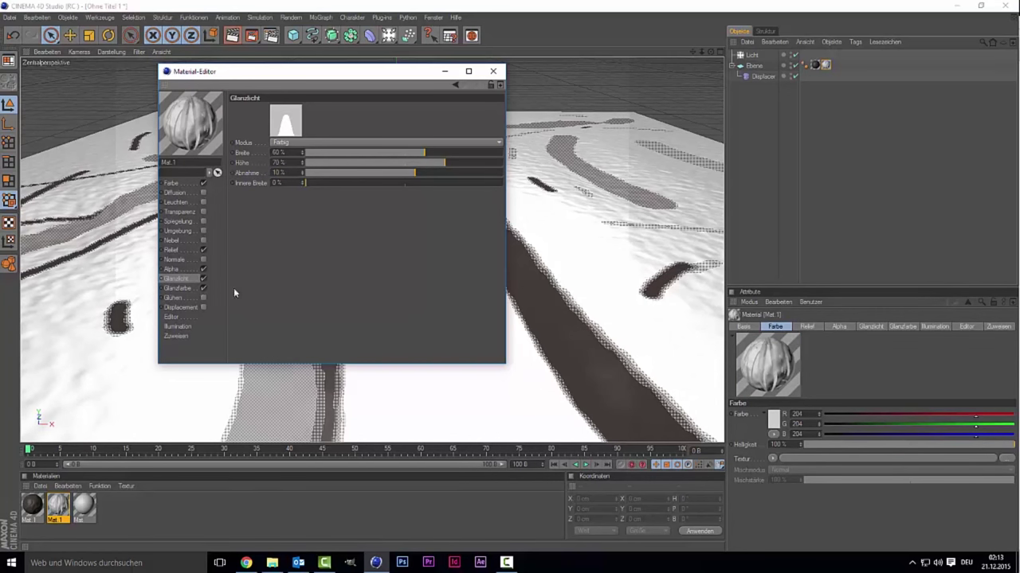
# - Set the Glanzfarbe Noise shader's global size to 10 %
pyautogui.click(187, 287)
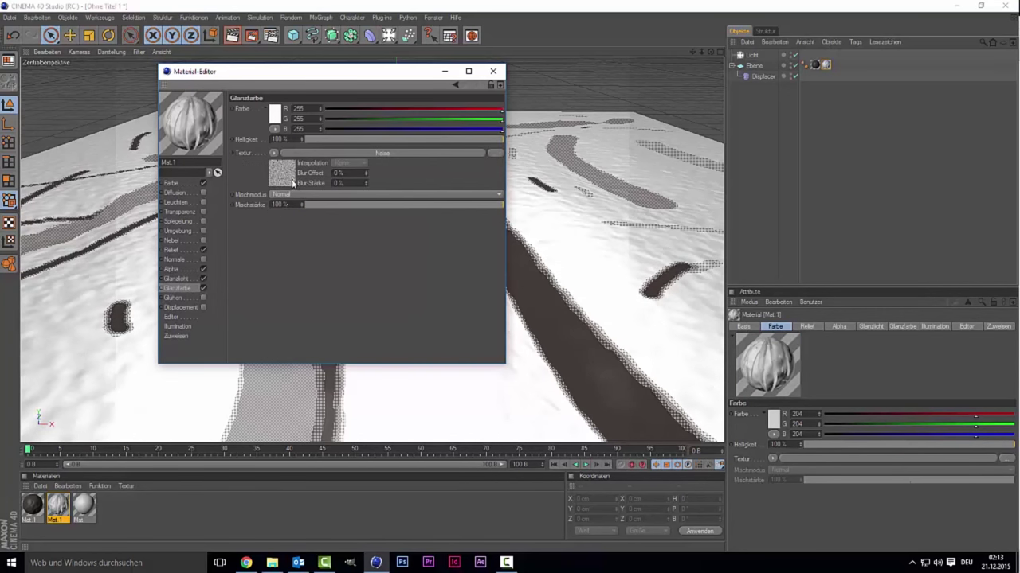
pyautogui.click(292, 180)
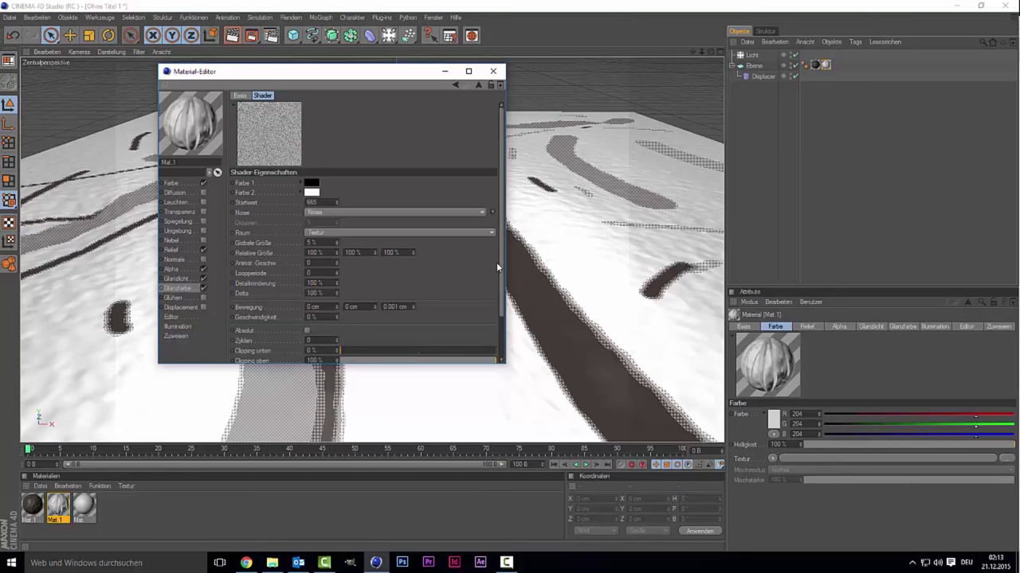
pyautogui.moveTo(502, 265); pyautogui.dragTo(494, 307)
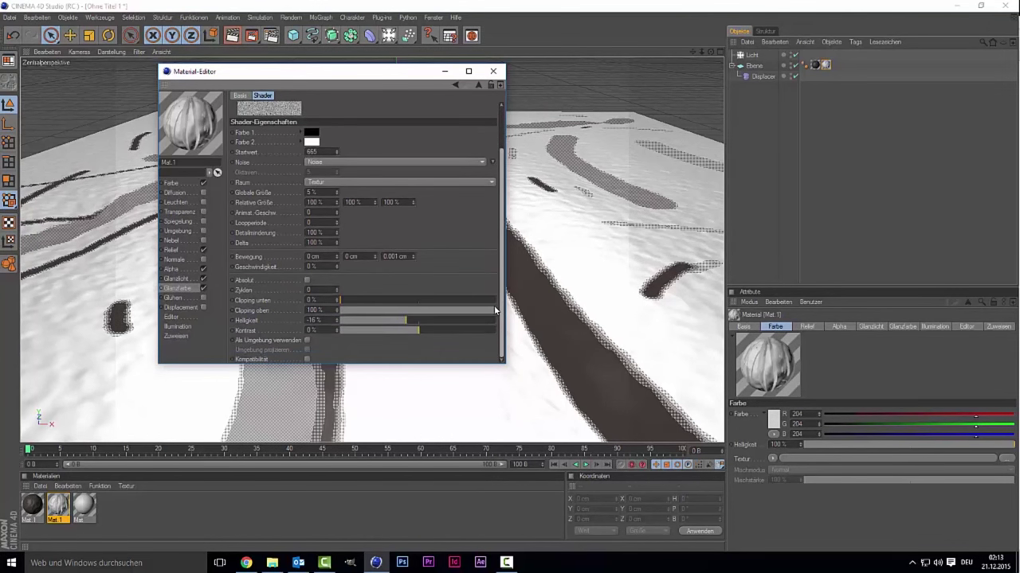
pyautogui.scroll(2, 401, 280)
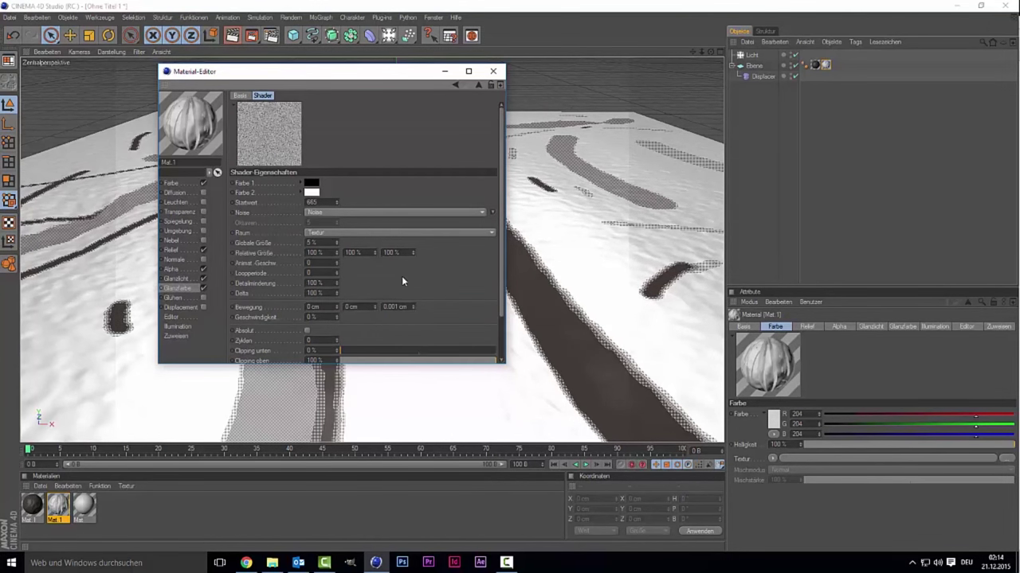
pyautogui.scroll(-2, 401, 280)
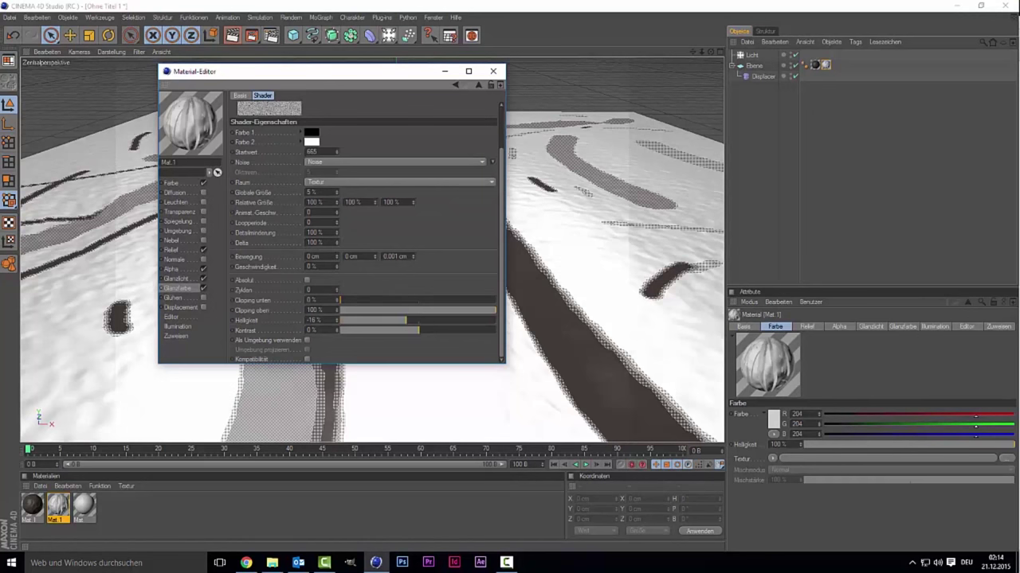
pyautogui.doubleClick(319, 193)
pyautogui.write('10')
pyautogui.press('Return')
# - Set the Noise contrast to 0 % and brightness to −41 %
pyautogui.moveTo(395, 330)
pyautogui.mouseDown()
pyautogui.moveTo(375, 330)
pyautogui.moveTo(416, 339)
pyautogui.mouseUp()
pyautogui.doubleClick(396, 256)
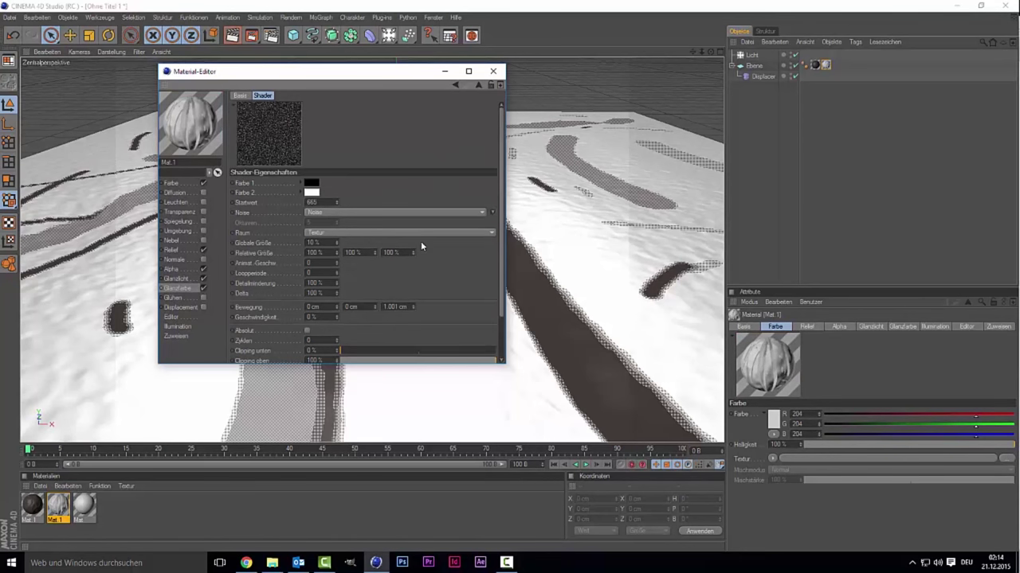
pyautogui.scroll(-2, 410, 262)
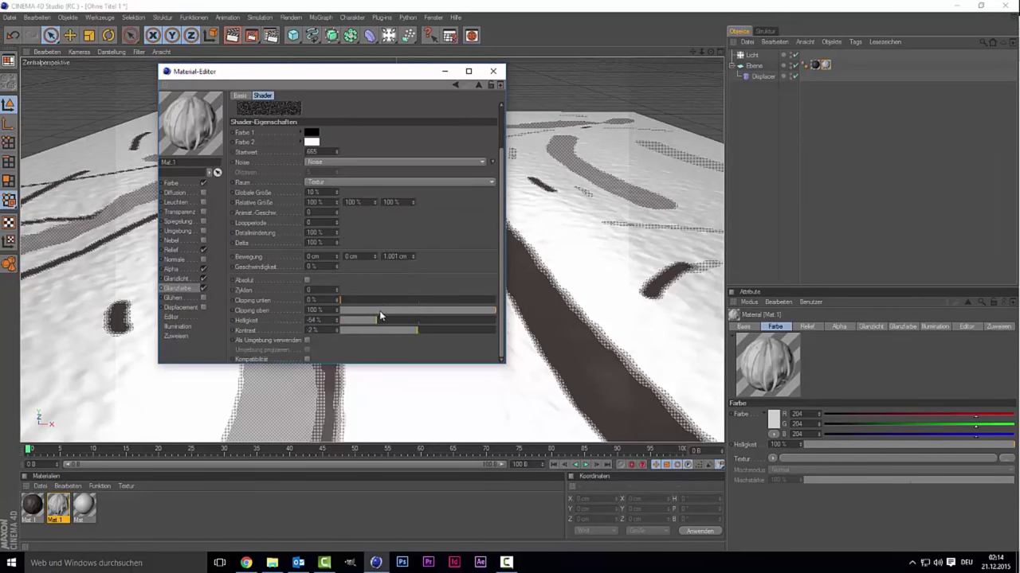
pyautogui.moveTo(376, 319); pyautogui.dragTo(367, 321)
pyautogui.moveTo(417, 333); pyautogui.dragTo(417, 333)
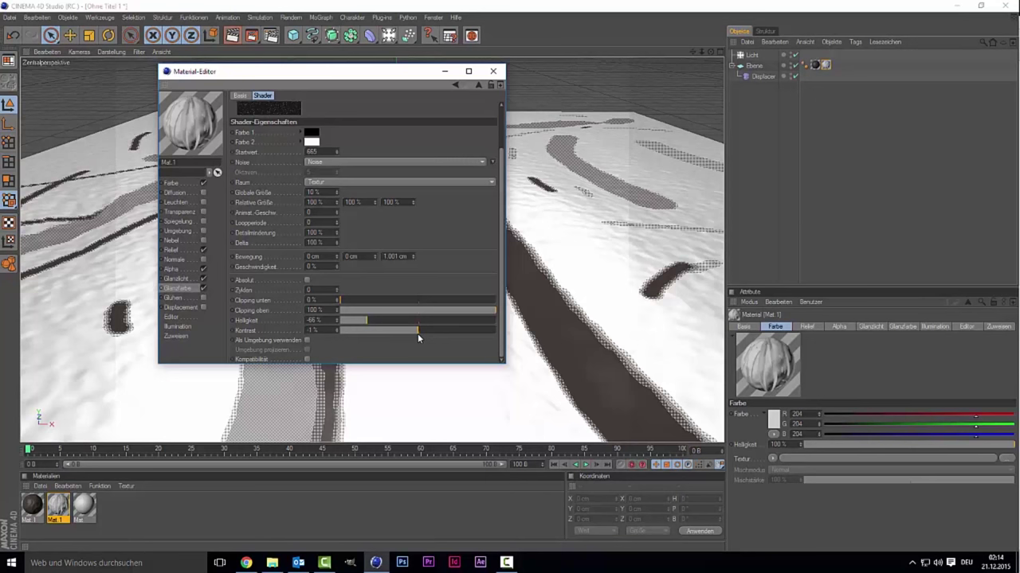
pyautogui.write('0')
pyautogui.press('Return')
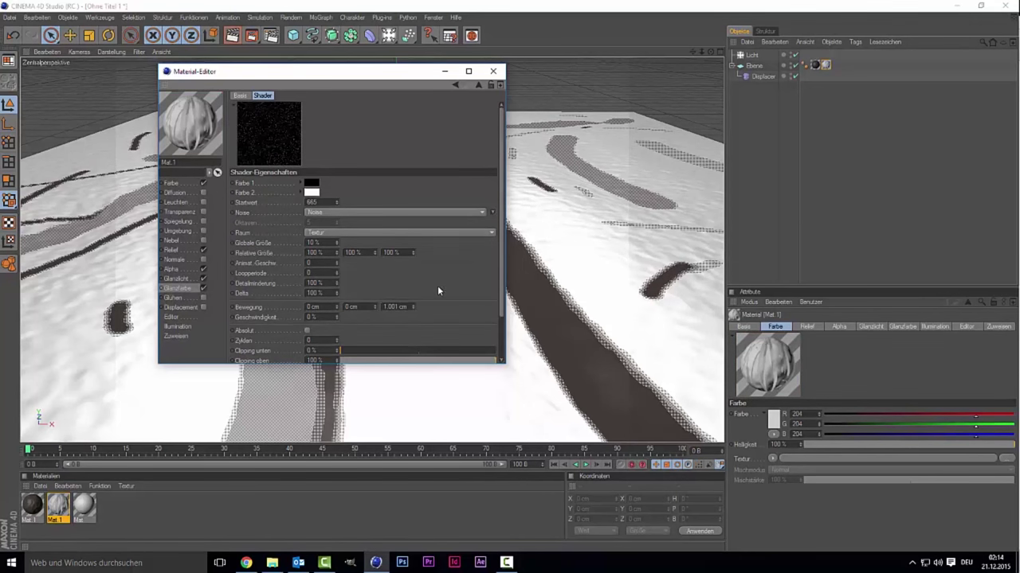
pyautogui.moveTo(367, 322); pyautogui.dragTo(385, 320)
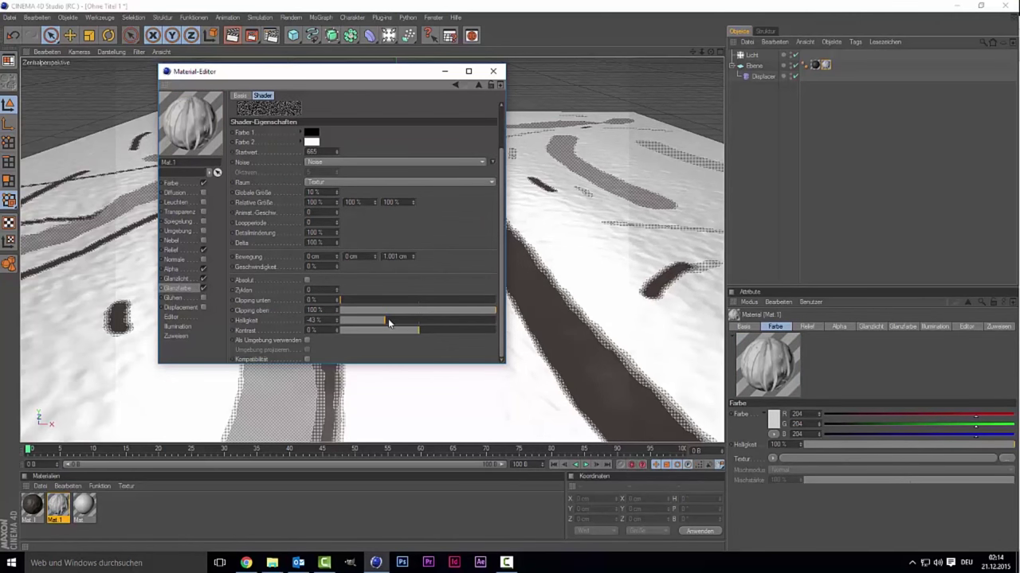
pyautogui.moveTo(388, 319); pyautogui.dragTo(397, 320)
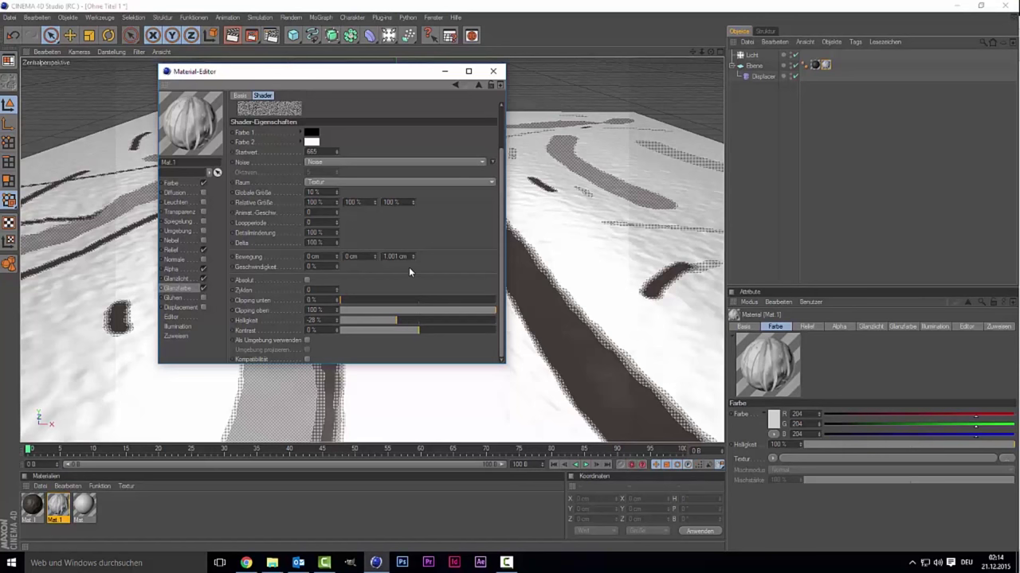
pyautogui.click(386, 319)
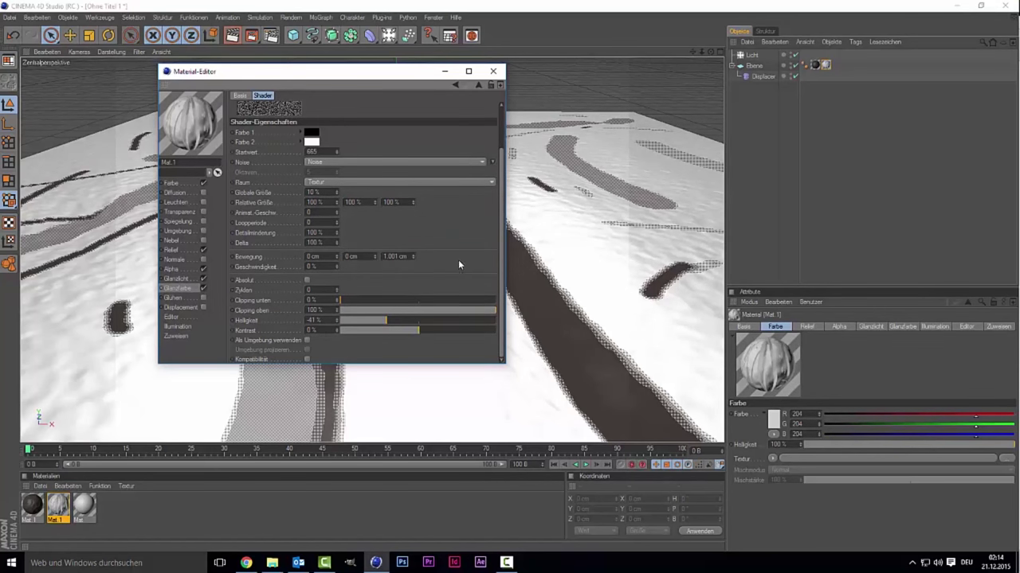
# - Test a 50 % noise global size, then revert it to 10 %
pyautogui.doubleClick(313, 243)
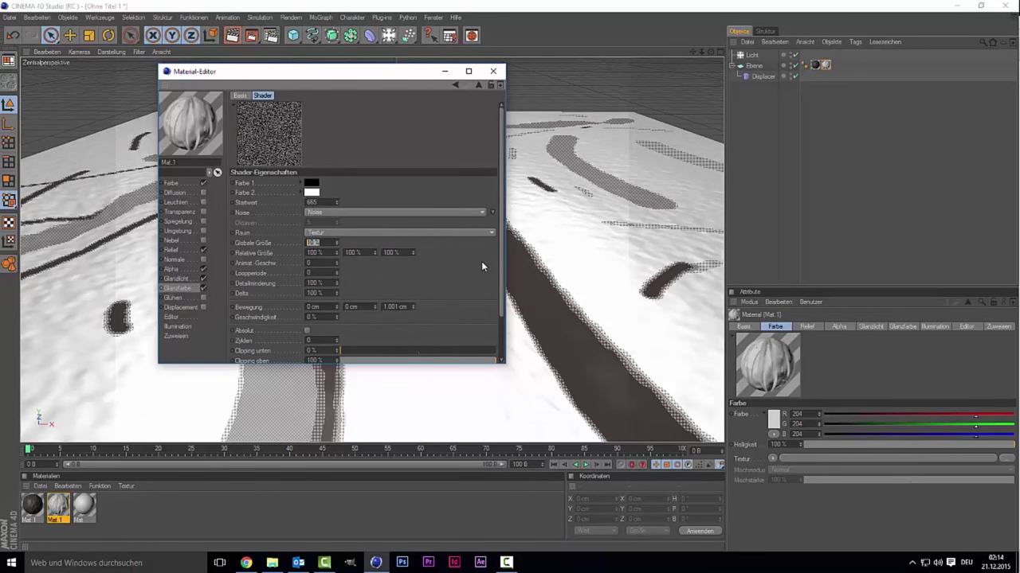
pyautogui.write('50')
pyautogui.press('Return')
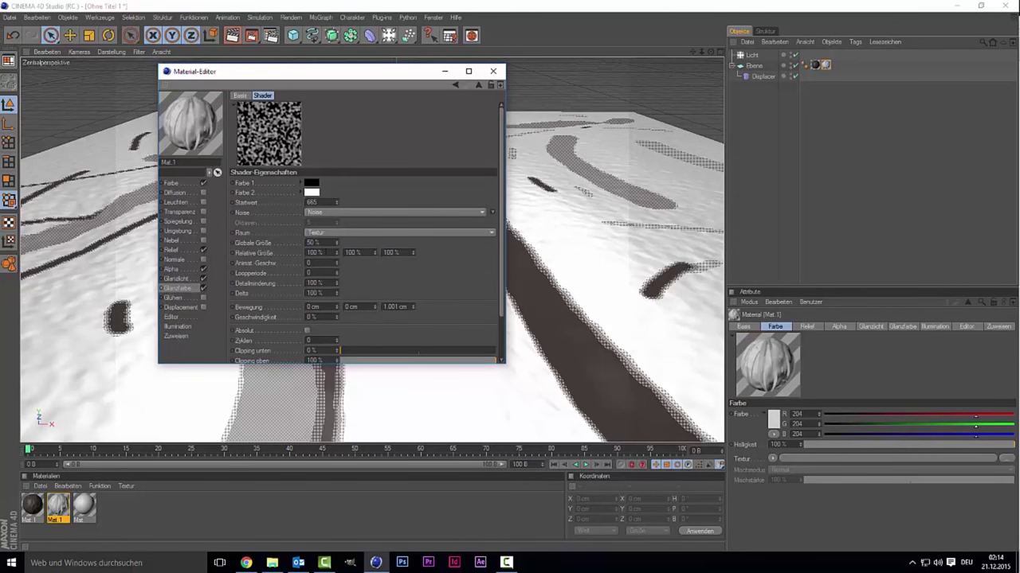
pyautogui.doubleClick(328, 243)
pyautogui.write('1')
pyautogui.write('0')
pyautogui.press('Return')
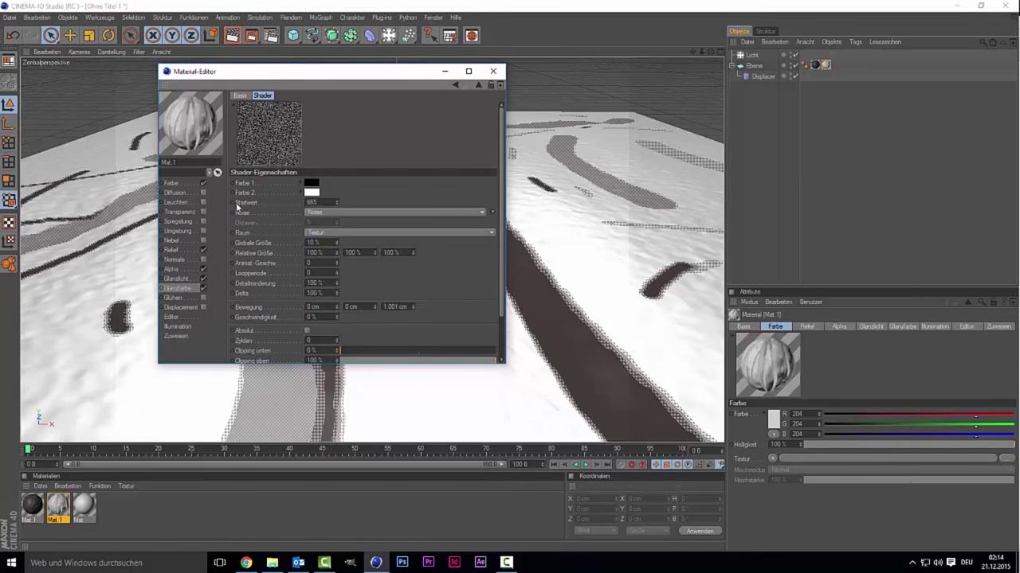
# - Close the Material Editor and render the terrain, re-rendering from a lower, flatter angle
pyautogui.click(173, 289)
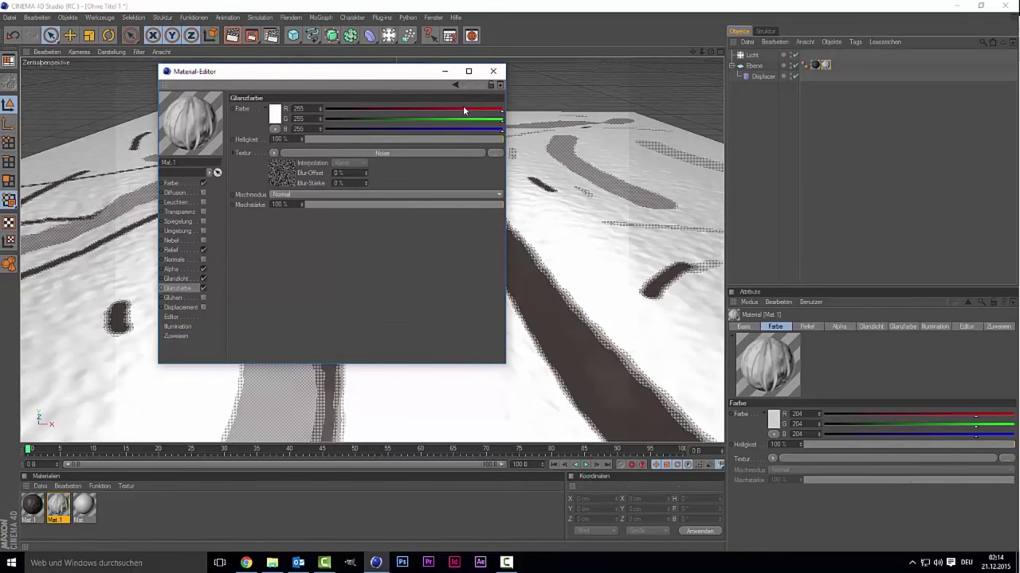
pyautogui.click(493, 71)
pyautogui.click(232, 35)
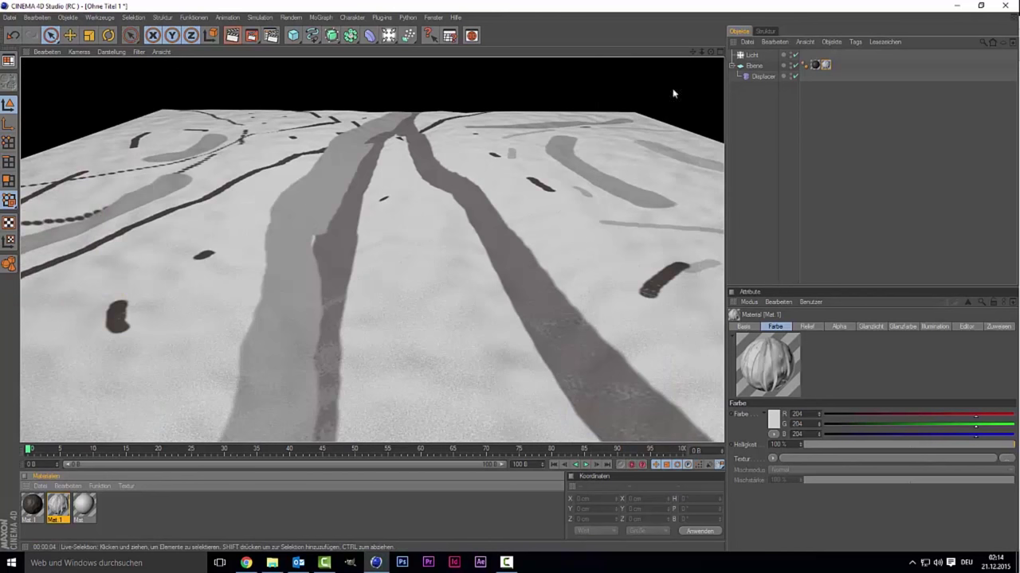
pyautogui.moveTo(710, 52)
pyautogui.mouseDown()
pyautogui.moveTo(710, 72)
pyautogui.moveTo(630, 63)
pyautogui.mouseUp()
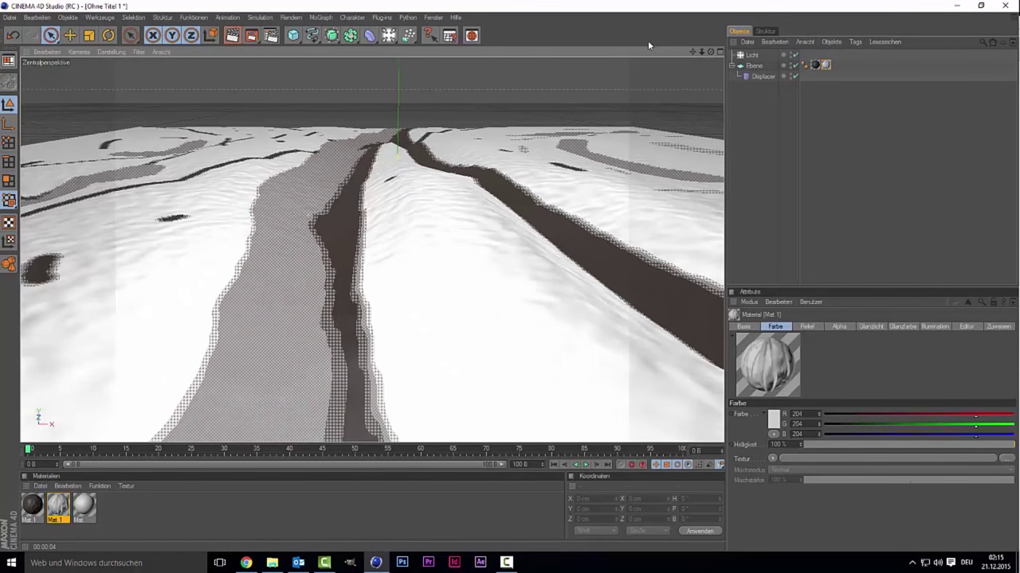
pyautogui.click(231, 35)
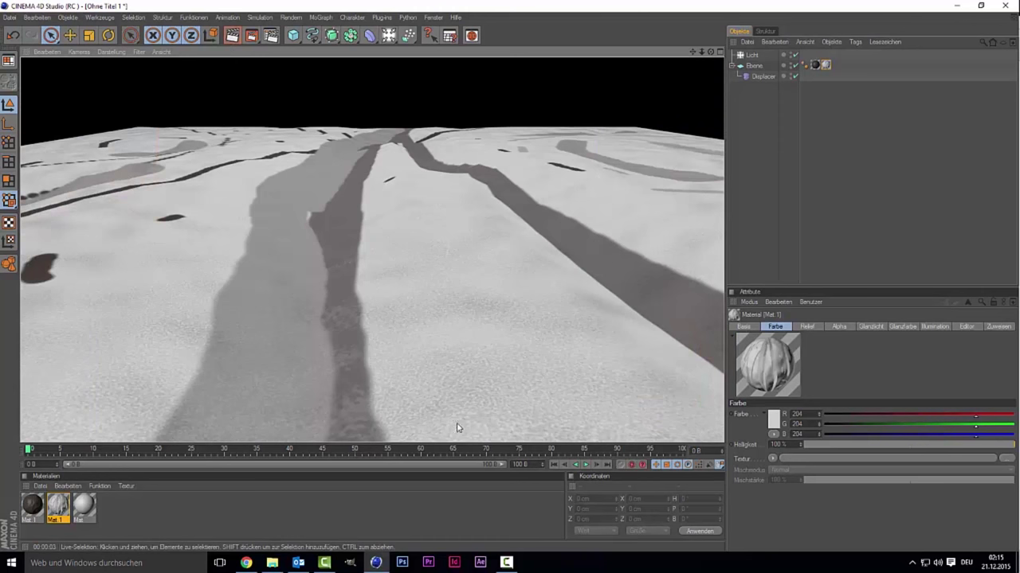
# - Return to the editor and set Mat.1's noise seed to 715
pyautogui.click(191, 494)
pyautogui.doubleClick(54, 506)
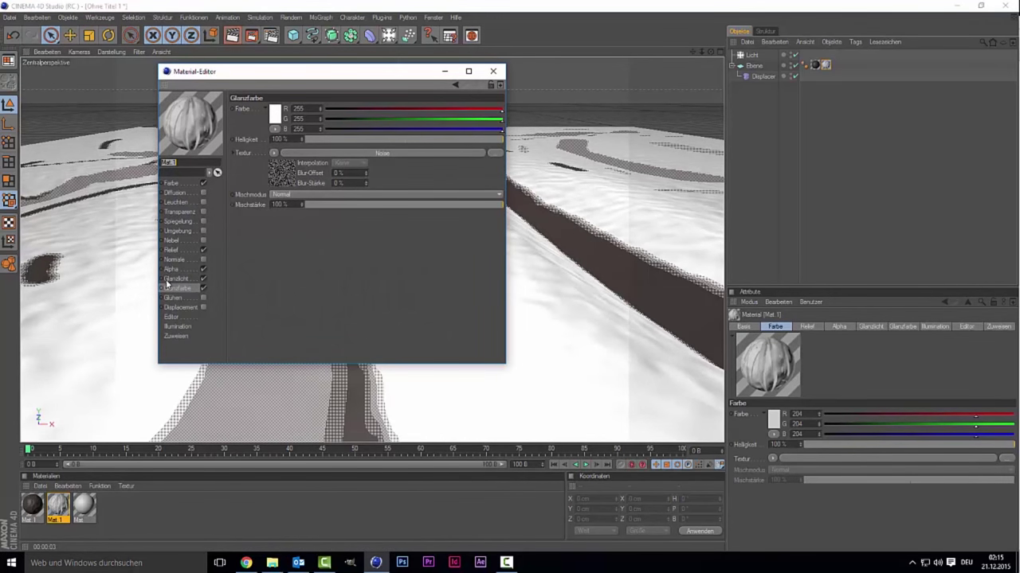
pyautogui.click(275, 175)
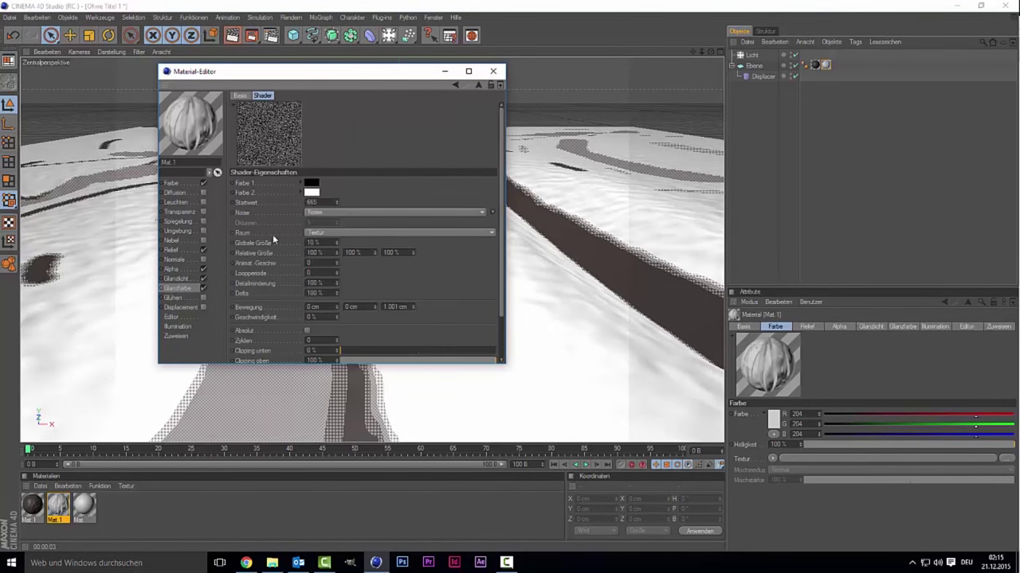
pyautogui.doubleClick(312, 242)
pyautogui.write('5')
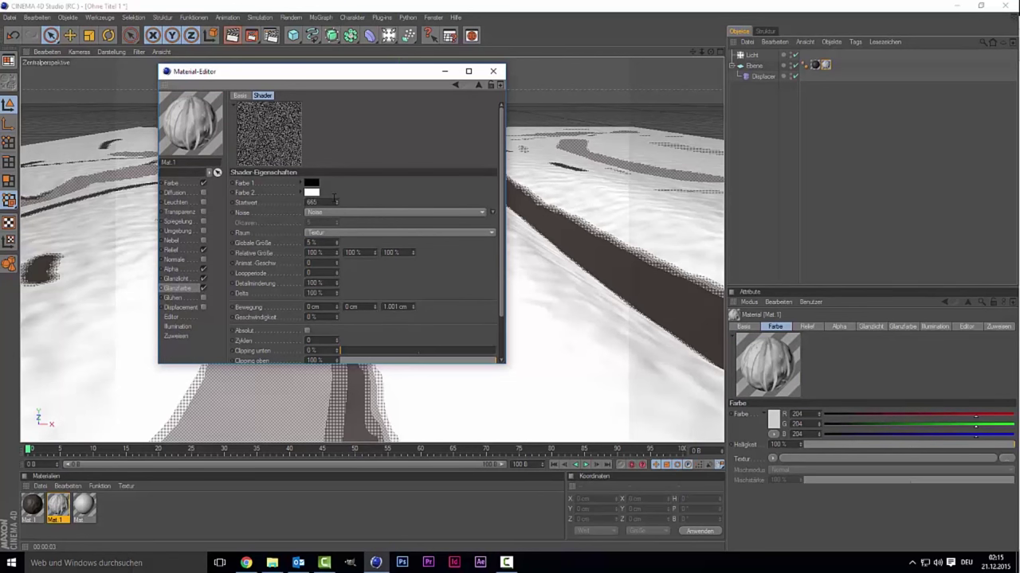
pyautogui.moveTo(335, 200); pyautogui.dragTo(323, 200)
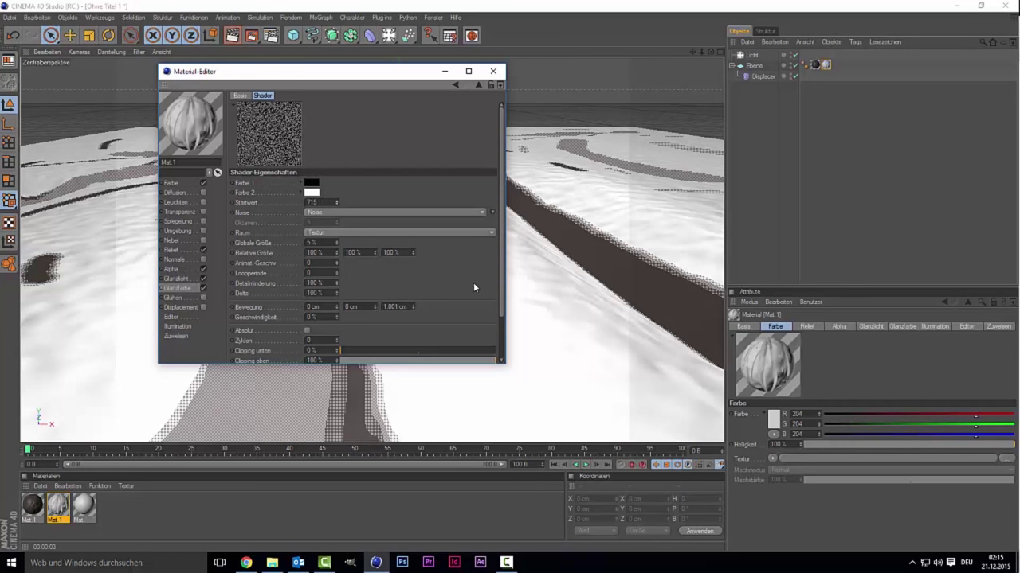
# - Give Mat.1's specular highlight 70 % width, 80 % height and 12 % falloff
pyautogui.scroll(-2, 473, 283)
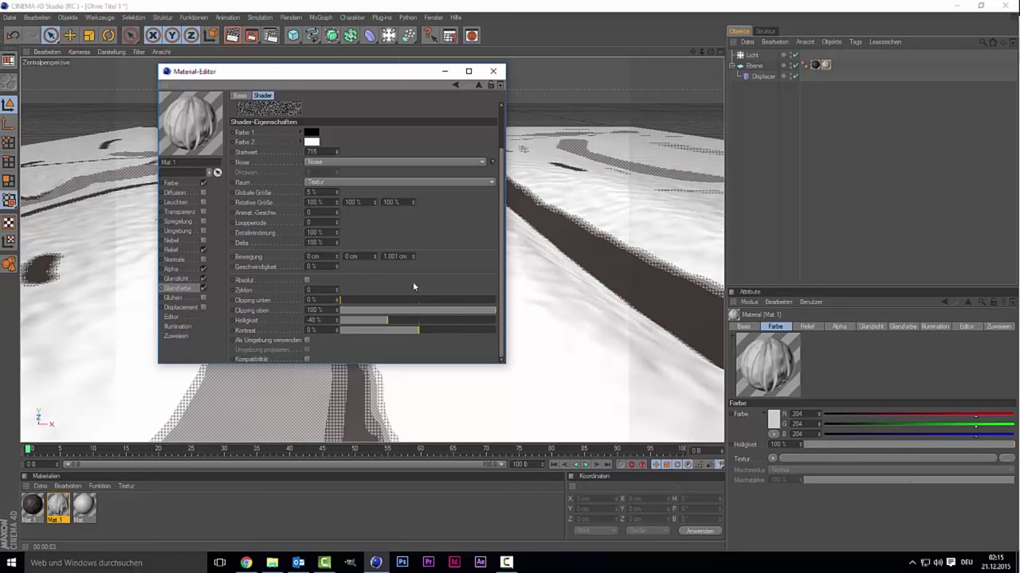
pyautogui.click(176, 278)
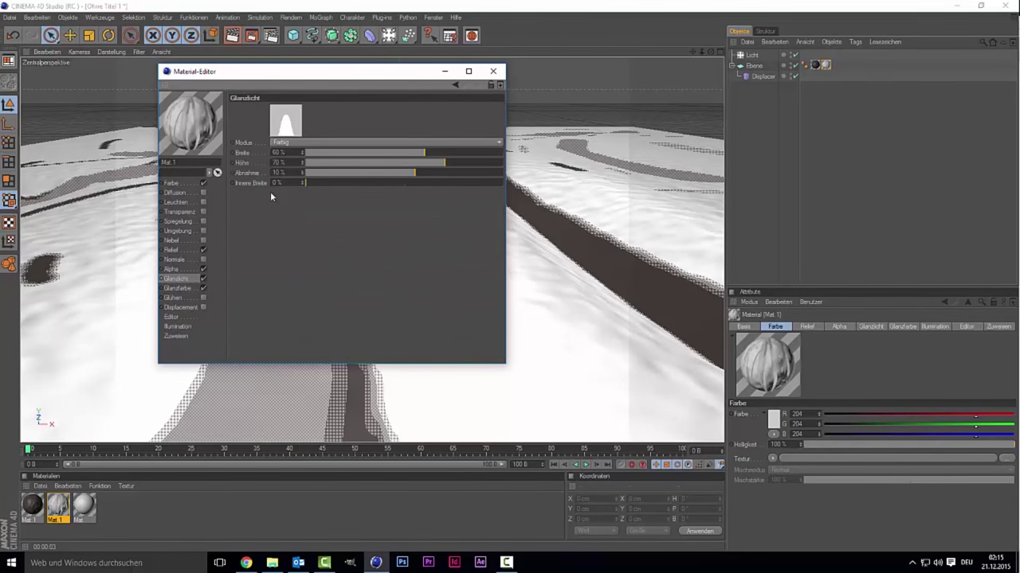
pyautogui.doubleClick(284, 162)
pyautogui.write('5')
pyautogui.press('Return')
pyautogui.hotkey('shift', 'Tab')
pyautogui.write('70')
pyautogui.press('Return')
pyautogui.press('Tab')
pyautogui.press('Tab')
pyautogui.write('12')
pyautogui.press('Return')
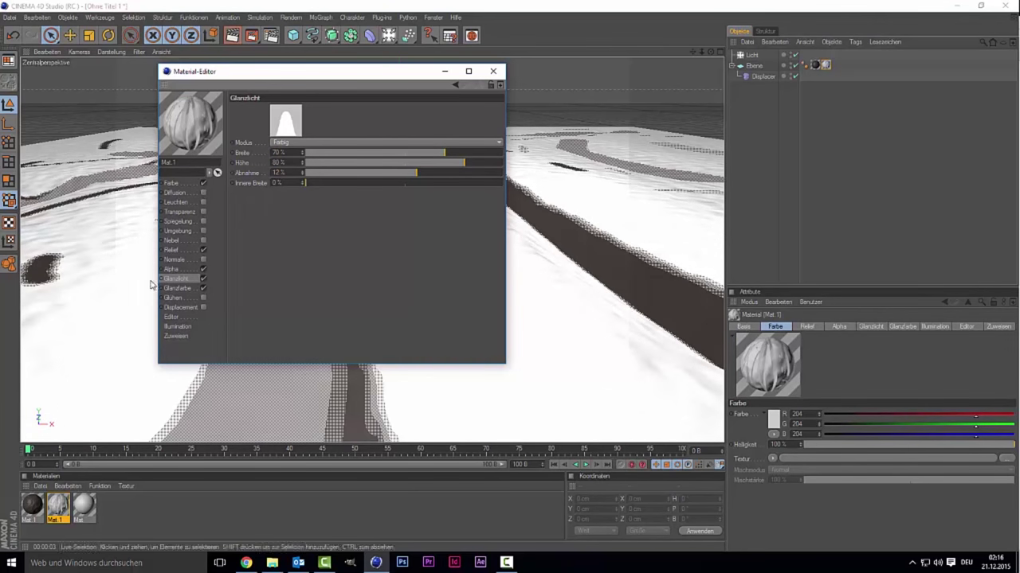
pyautogui.click(177, 249)
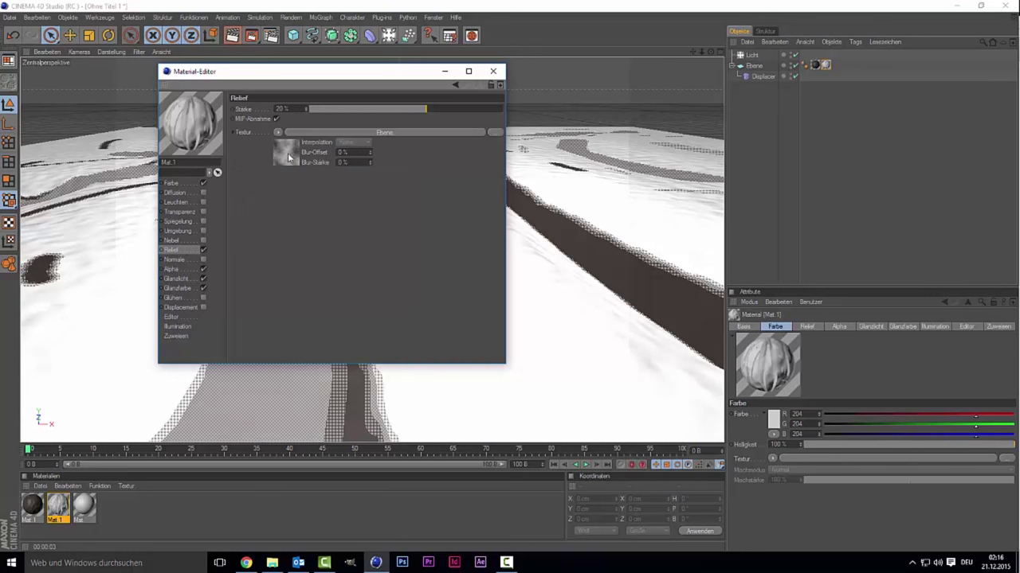
# - Adjust the bump's first Noise layer opacity, rendering the terrain to check the result
pyautogui.click(288, 153)
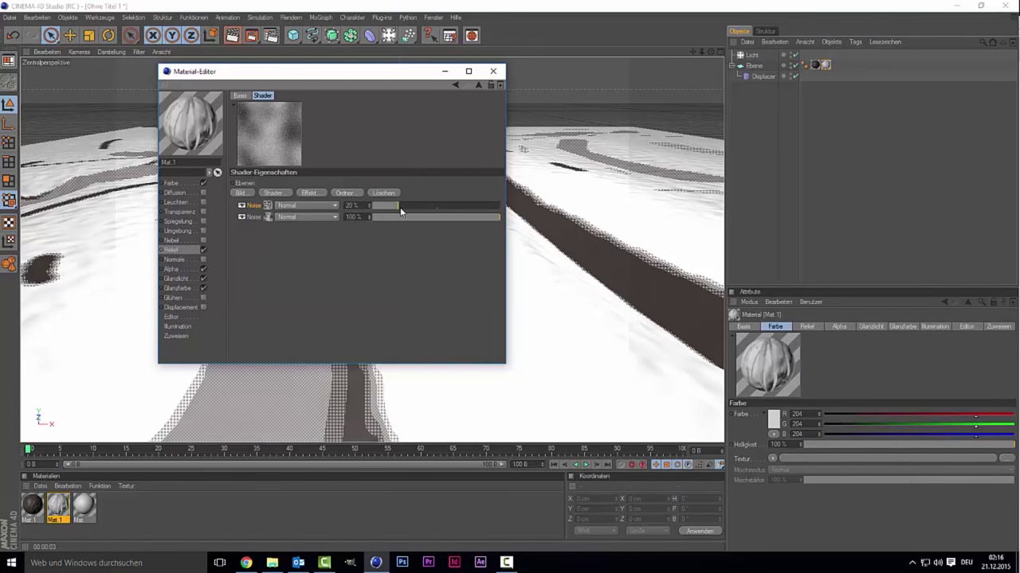
pyautogui.moveTo(401, 209); pyautogui.dragTo(463, 205)
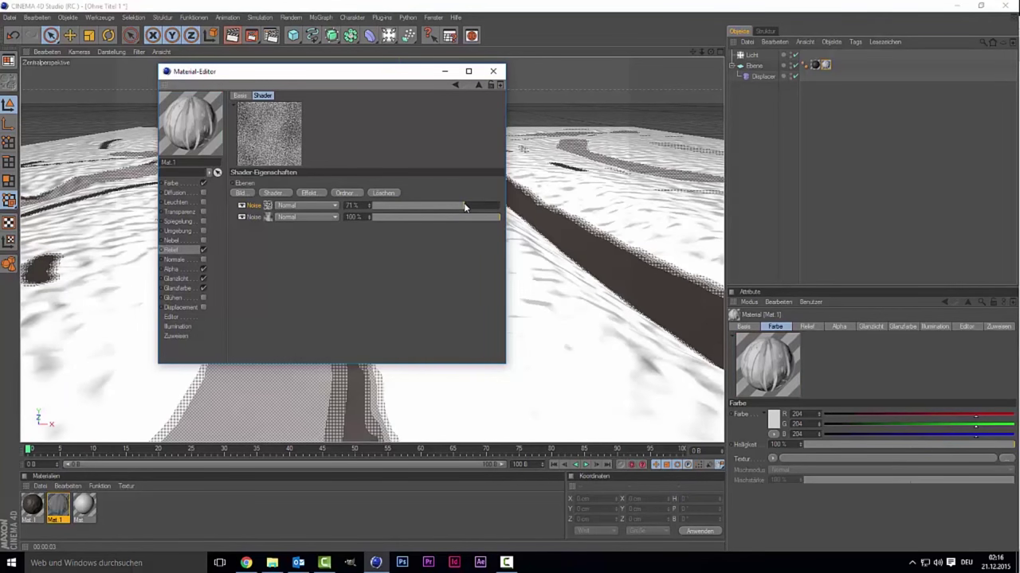
pyautogui.moveTo(288, 75); pyautogui.dragTo(810, 102)
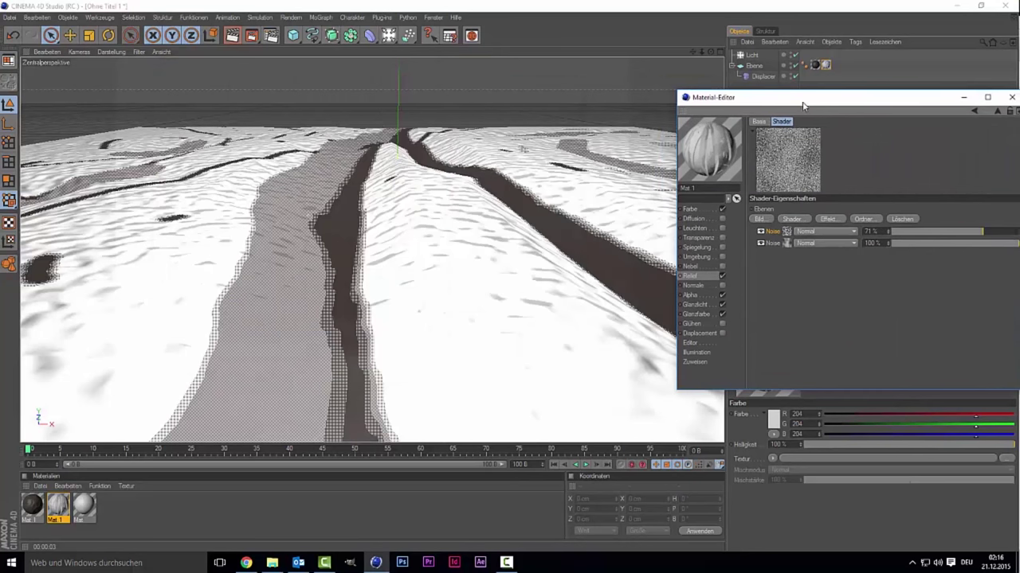
pyautogui.click(231, 37)
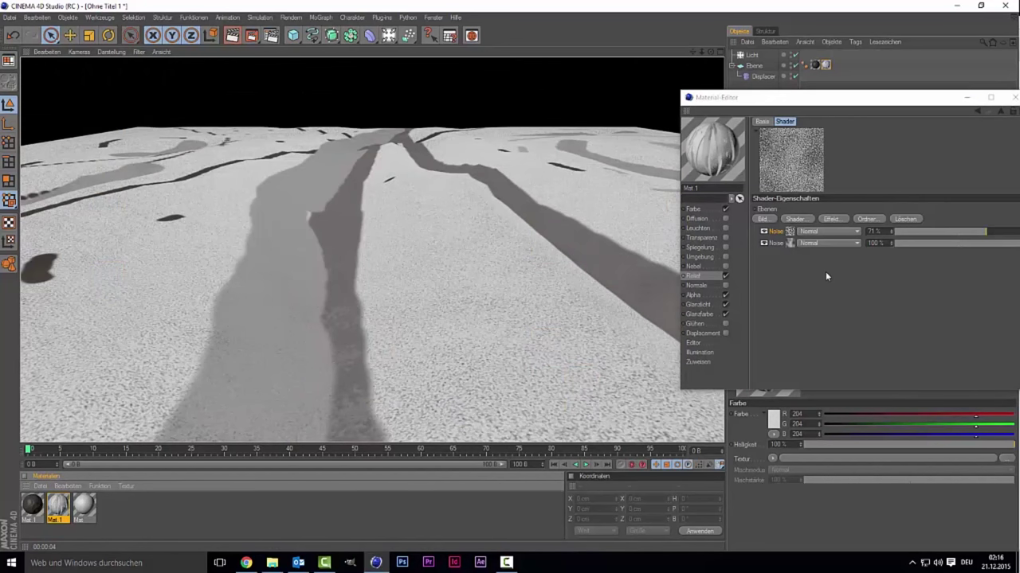
pyautogui.moveTo(982, 236); pyautogui.dragTo(971, 232)
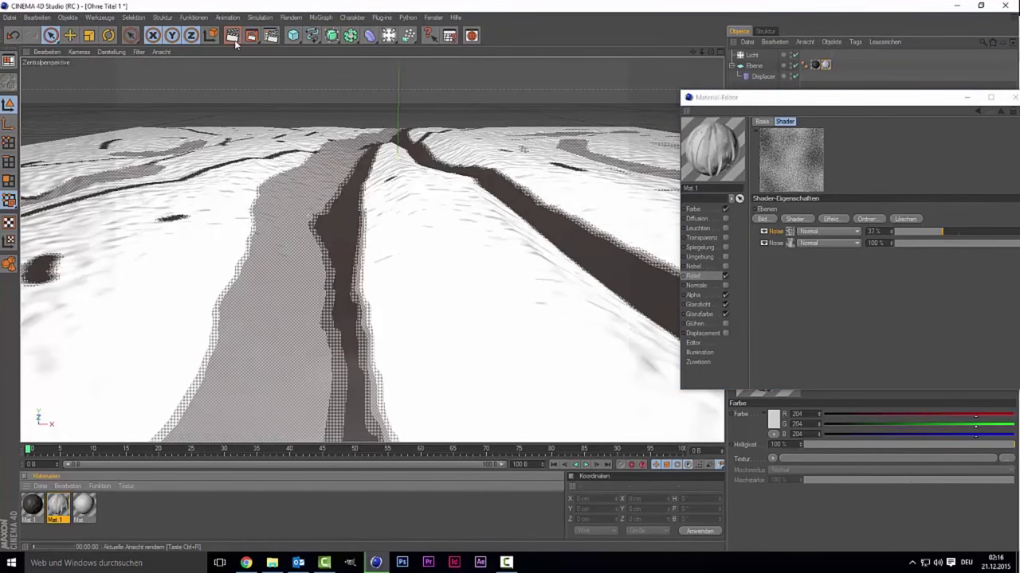
pyautogui.click(233, 40)
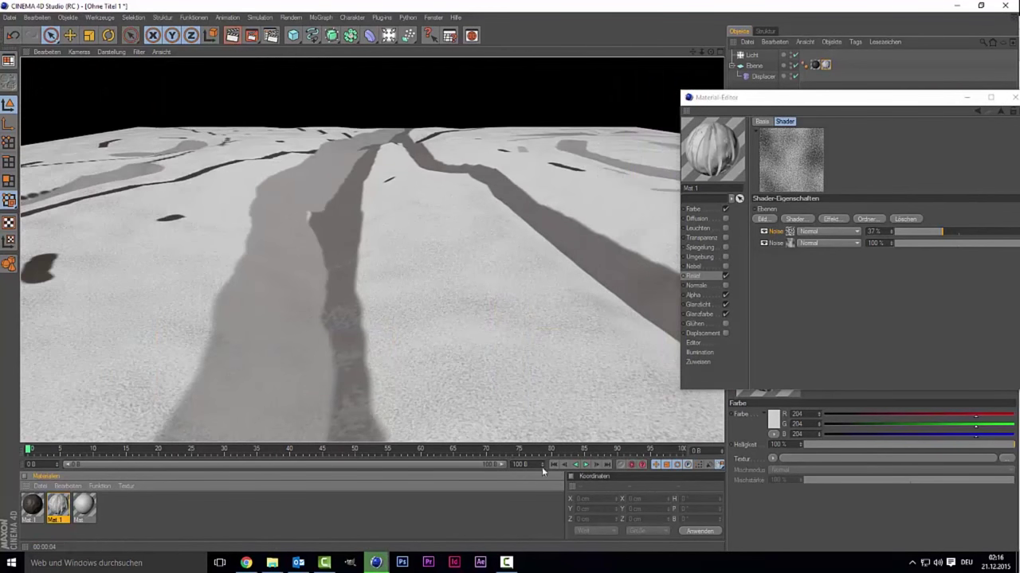
# - Set the specular-colour noise to 5 % global size and 0 cm movement, adjust brightness, and render a preview
pyautogui.click(699, 315)
pyautogui.click(811, 204)
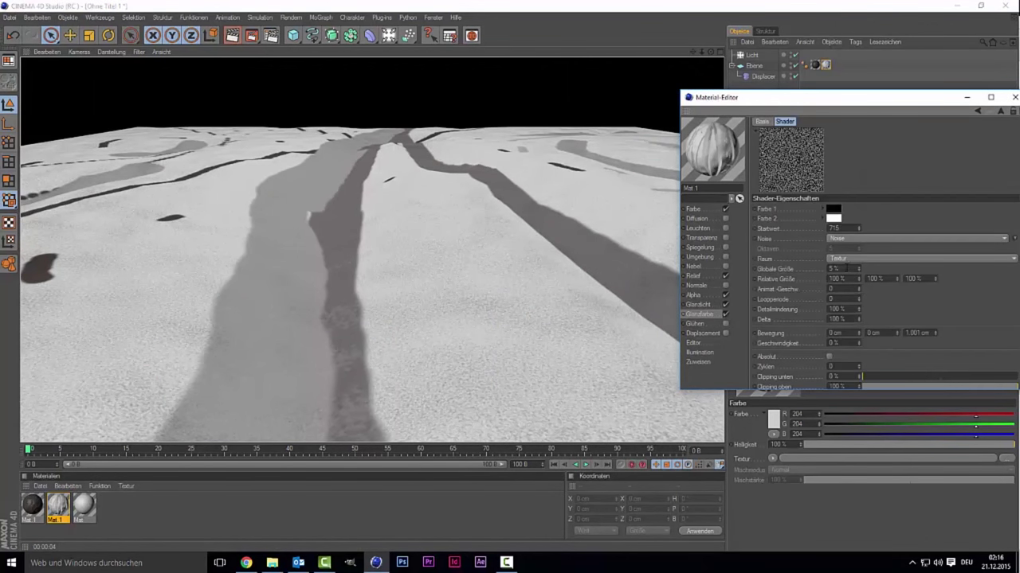
pyautogui.doubleClick(841, 268)
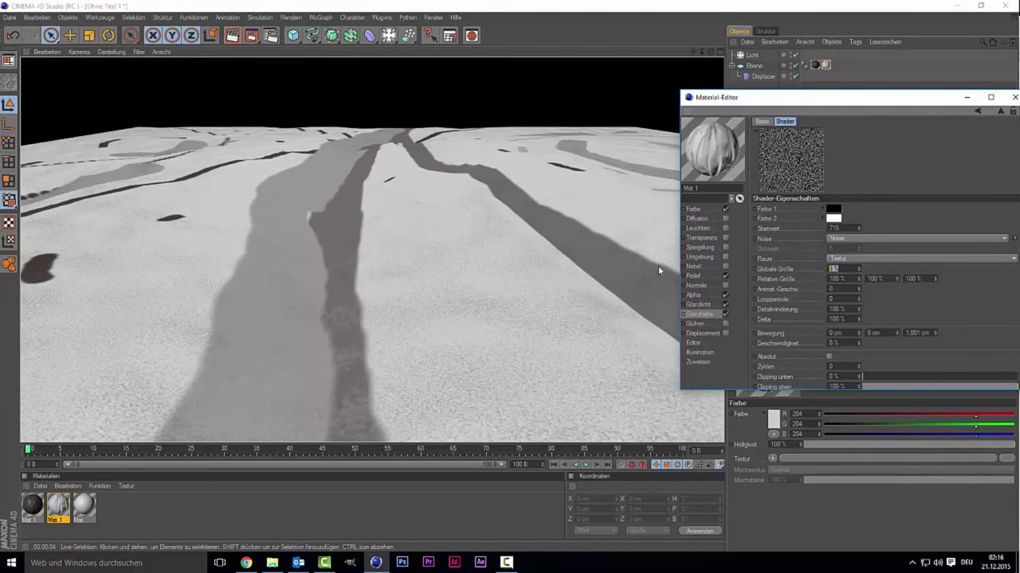
pyautogui.scroll(-3, 911, 351)
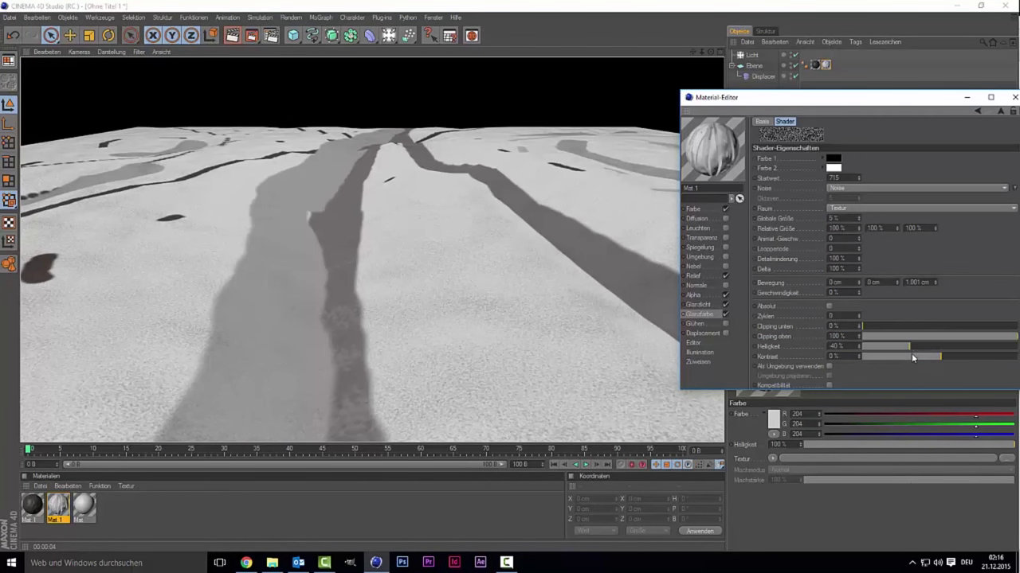
pyautogui.press('Return')
pyautogui.click(896, 281)
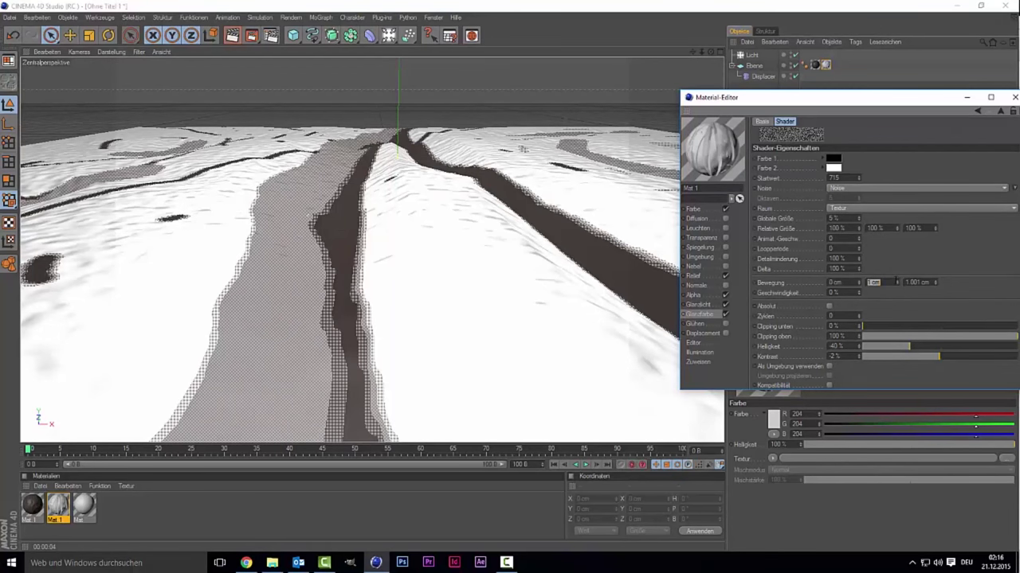
pyautogui.write('0')
pyautogui.press('Return')
pyautogui.moveTo(911, 352); pyautogui.dragTo(928, 348)
pyautogui.click(232, 35)
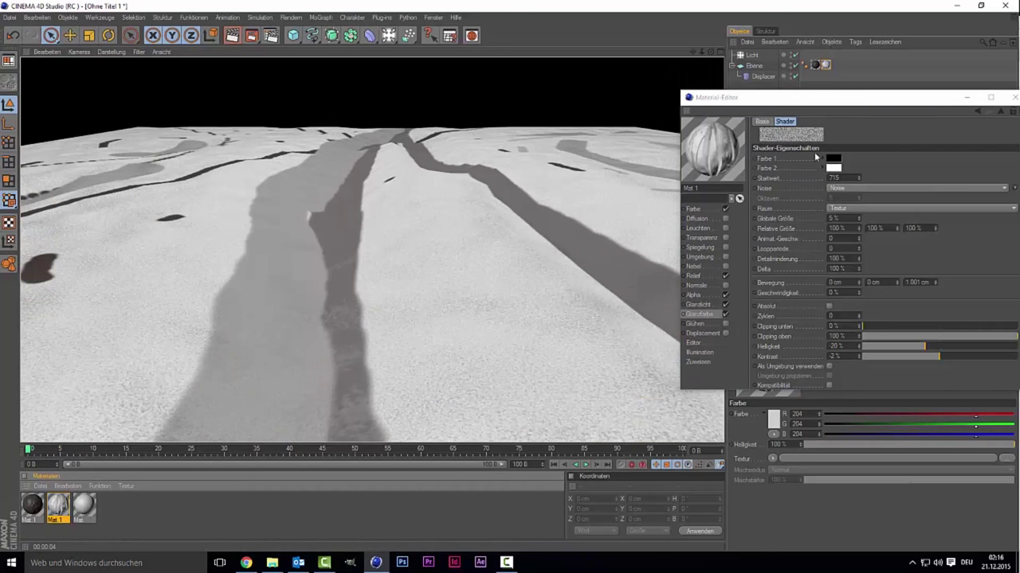
pyautogui.moveTo(861, 106)
pyautogui.mouseDown()
pyautogui.moveTo(300, 249)
pyautogui.moveTo(600, 132)
pyautogui.moveTo(520, 132)
pyautogui.mouseUp()
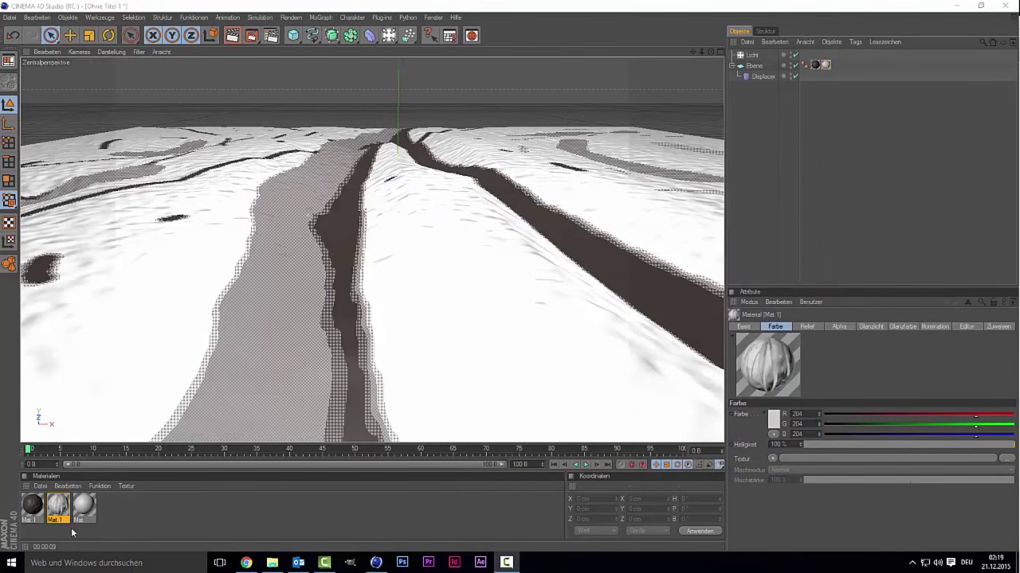
# - Darken the first colour of the dark material's colour noise toward black-brown
pyautogui.doubleClick(32, 505)
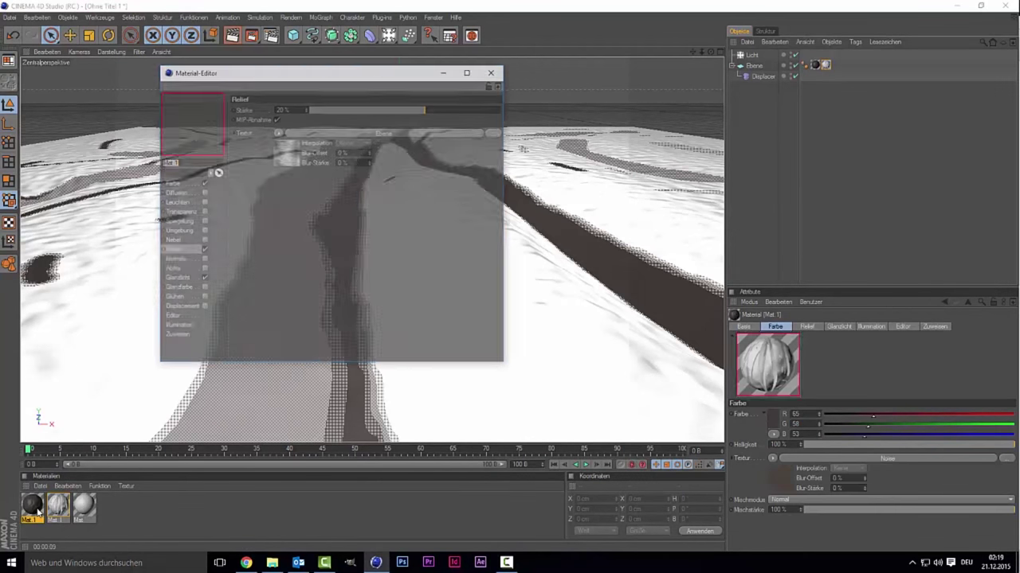
pyautogui.click(171, 183)
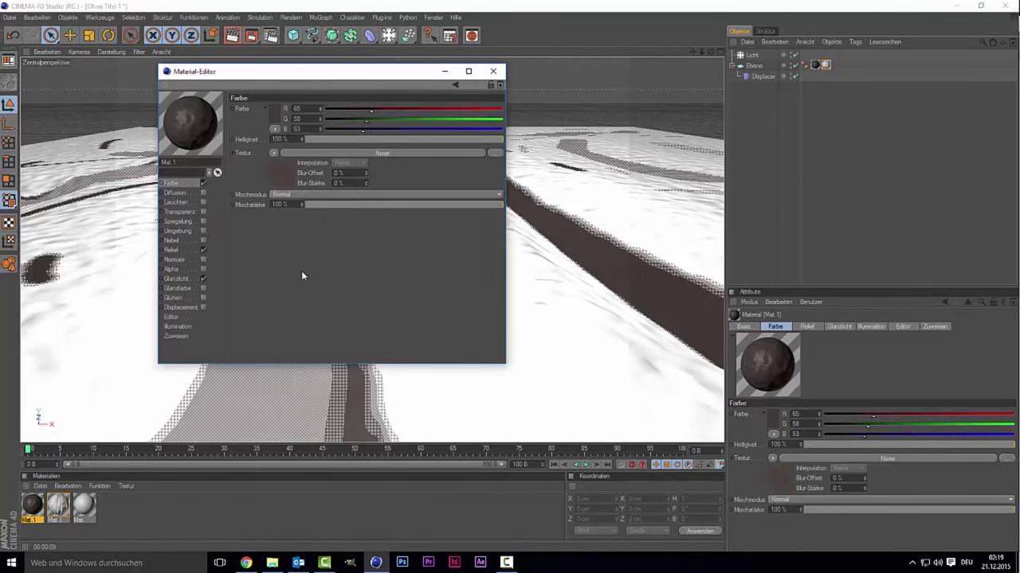
pyautogui.click(277, 177)
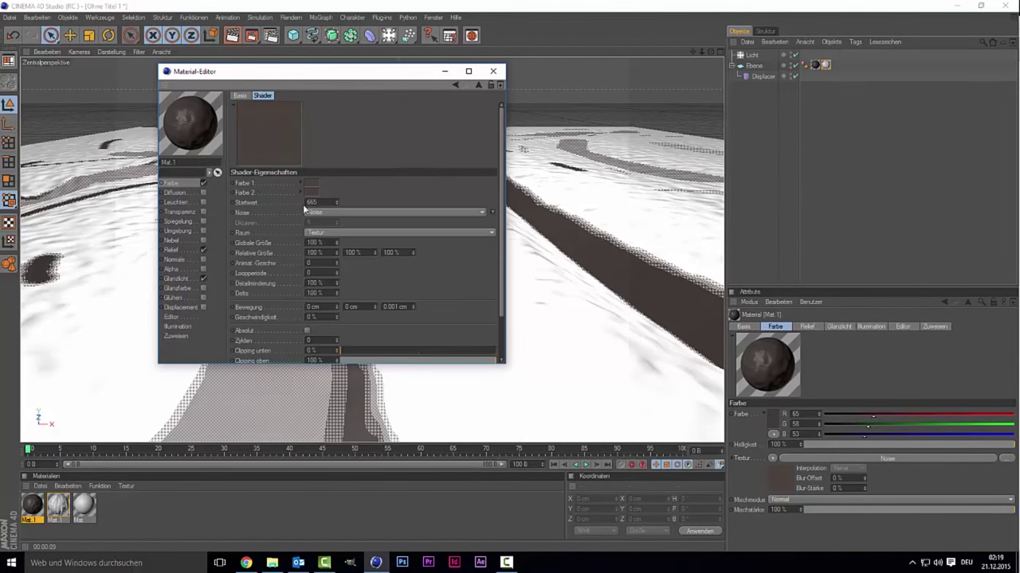
pyautogui.click(312, 184)
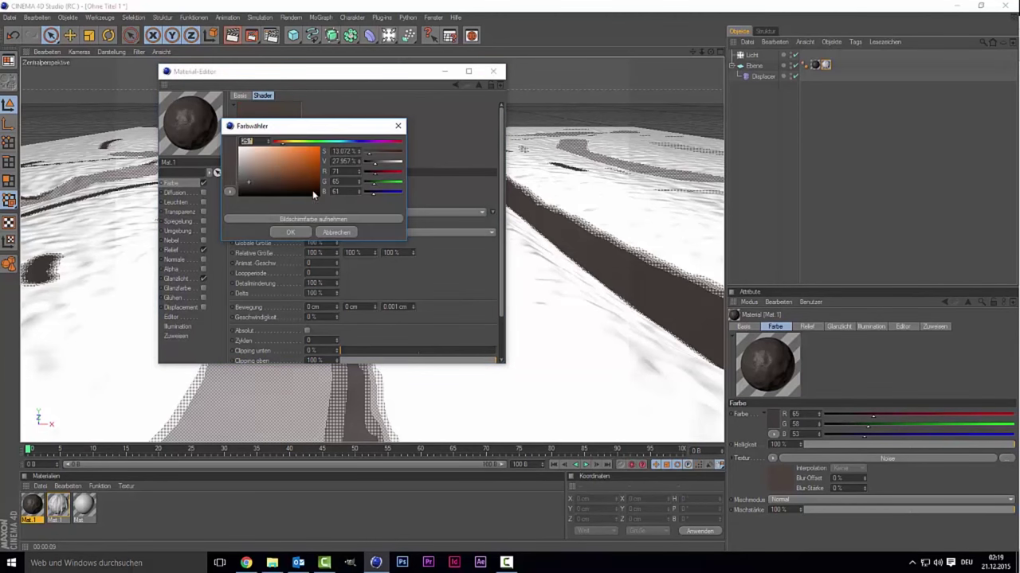
pyautogui.moveTo(250, 185); pyautogui.dragTo(246, 189)
pyautogui.click(295, 231)
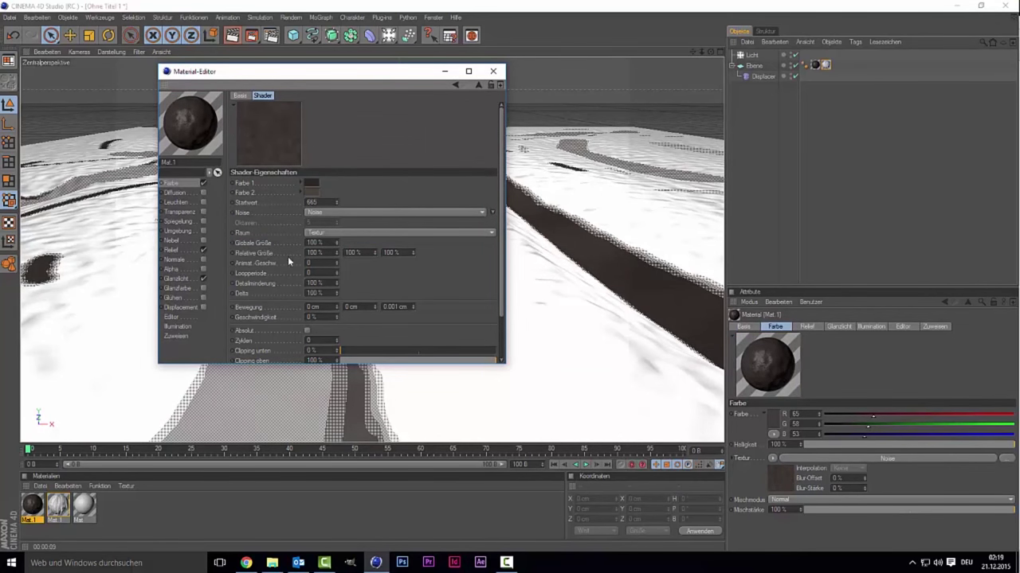
# - Raise the bump's first Noise layer to 100 % opacity and set the second layer's contrast to 0 %
pyautogui.click(181, 251)
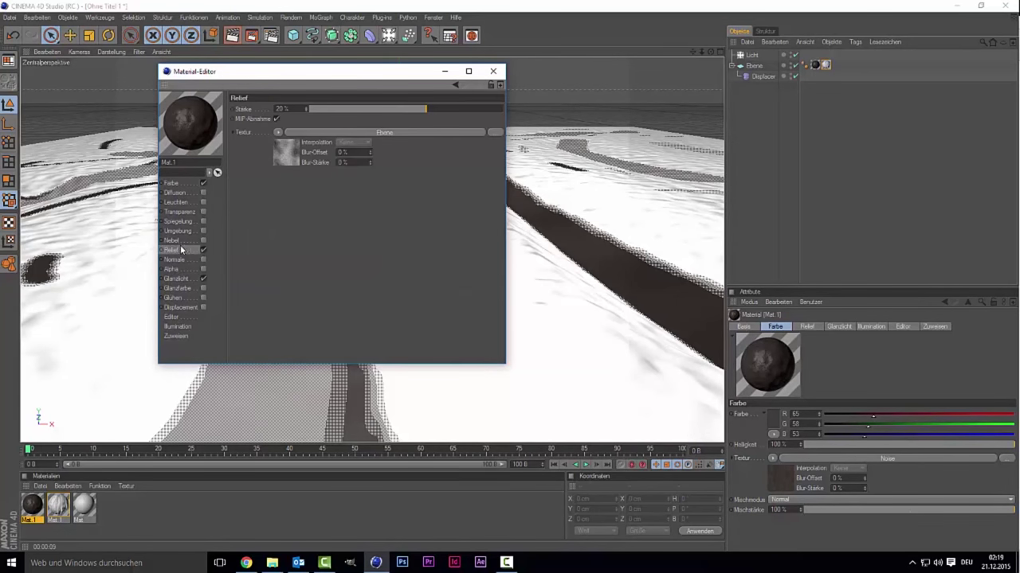
pyautogui.click(295, 152)
pyautogui.moveTo(402, 208); pyautogui.dragTo(560, 211)
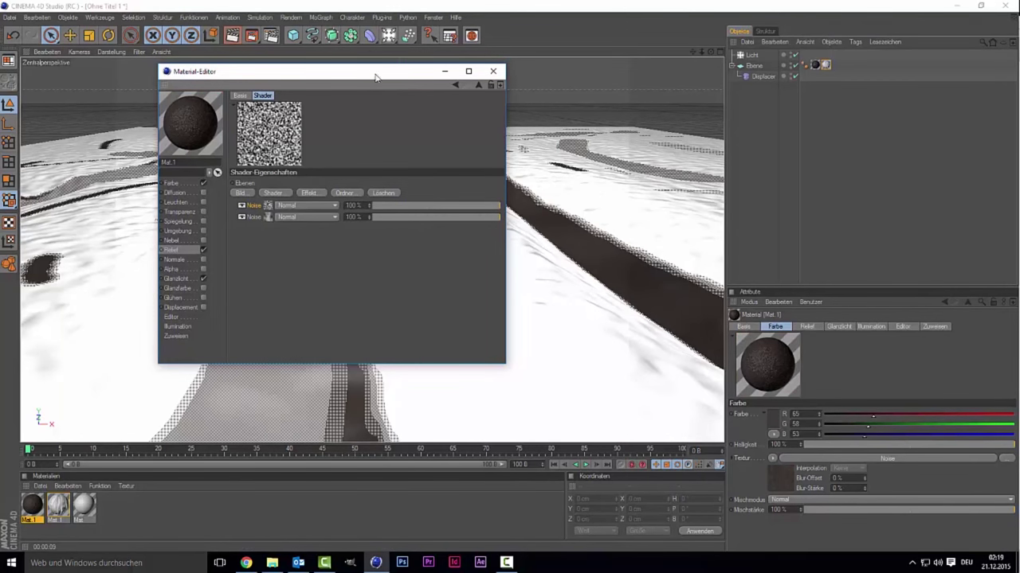
pyautogui.moveTo(376, 76); pyautogui.dragTo(574, 89)
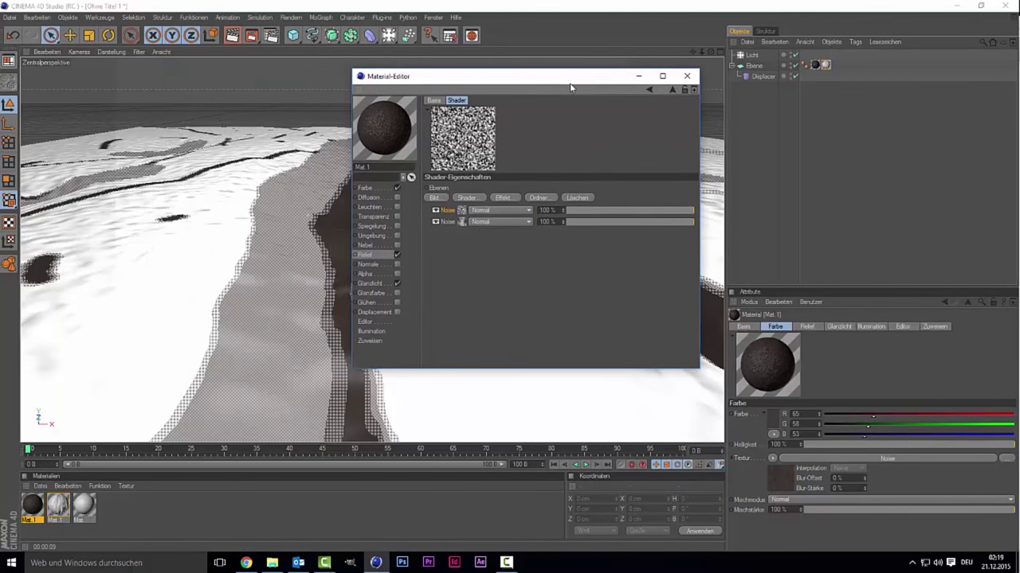
pyautogui.click(471, 216)
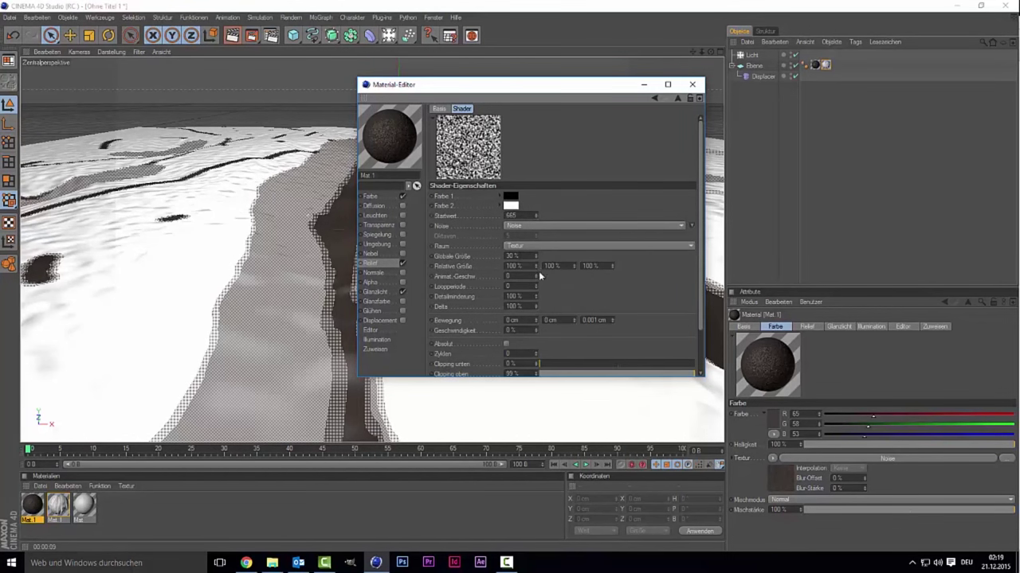
pyautogui.scroll(-2, 610, 308)
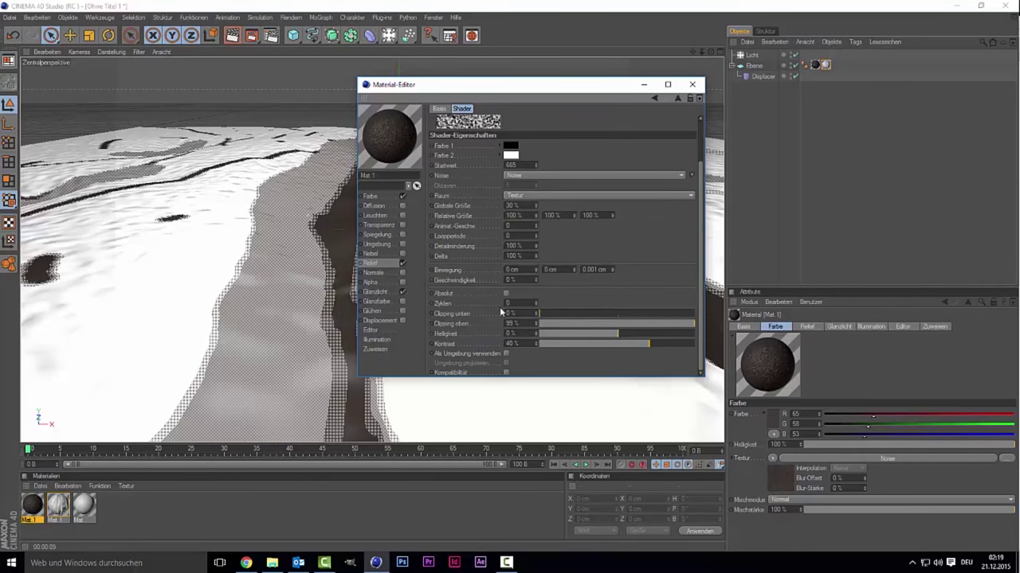
pyautogui.click(379, 265)
pyautogui.click(483, 169)
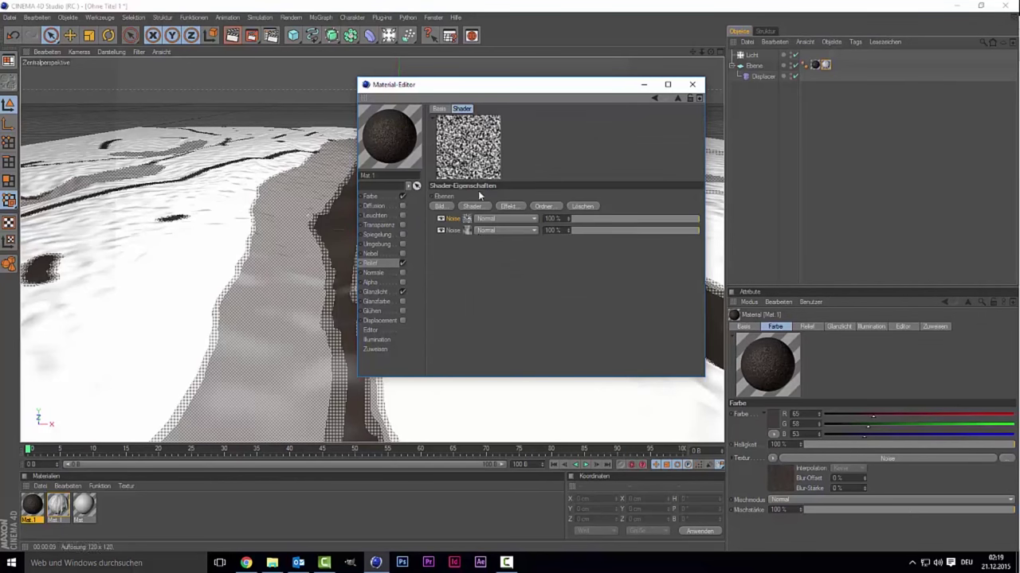
pyautogui.click(466, 231)
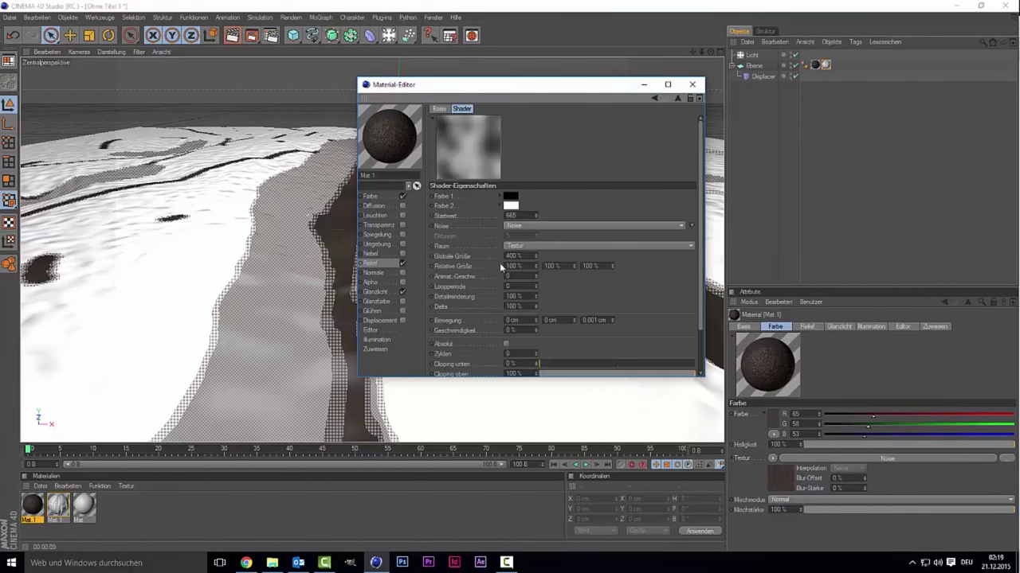
pyautogui.scroll(-3, 610, 283)
pyautogui.click(512, 344)
pyautogui.write('0')
pyautogui.press('Return')
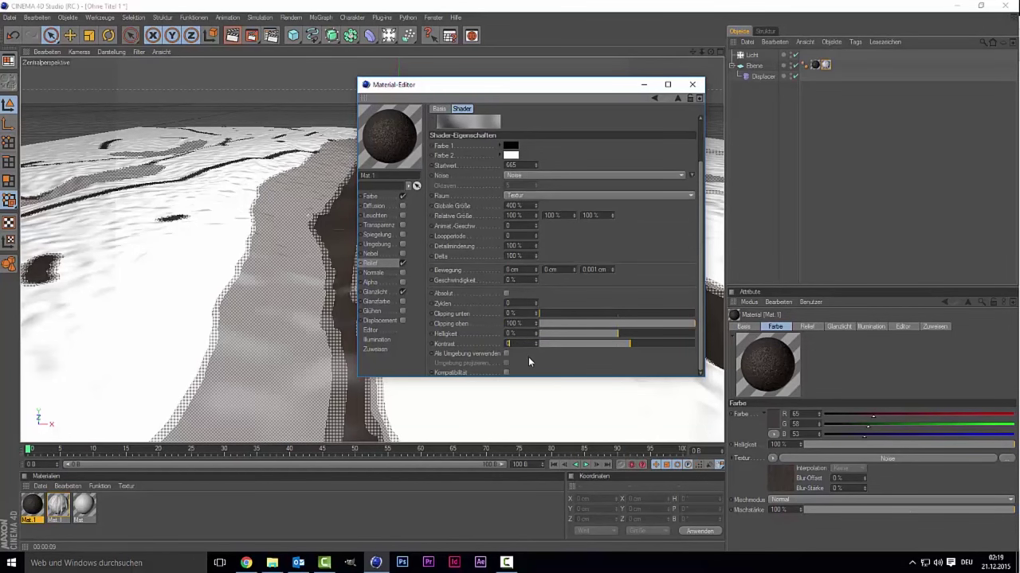
# - Close the material editor, reframe the terrain, and render the view
pyautogui.click(692, 84)
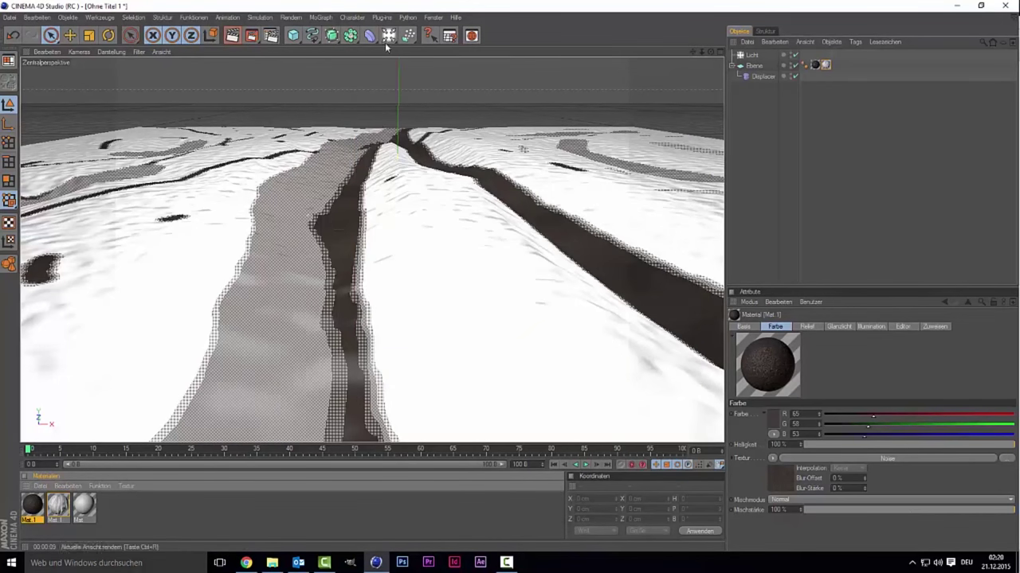
pyautogui.moveTo(697, 55); pyautogui.dragTo(729, 56)
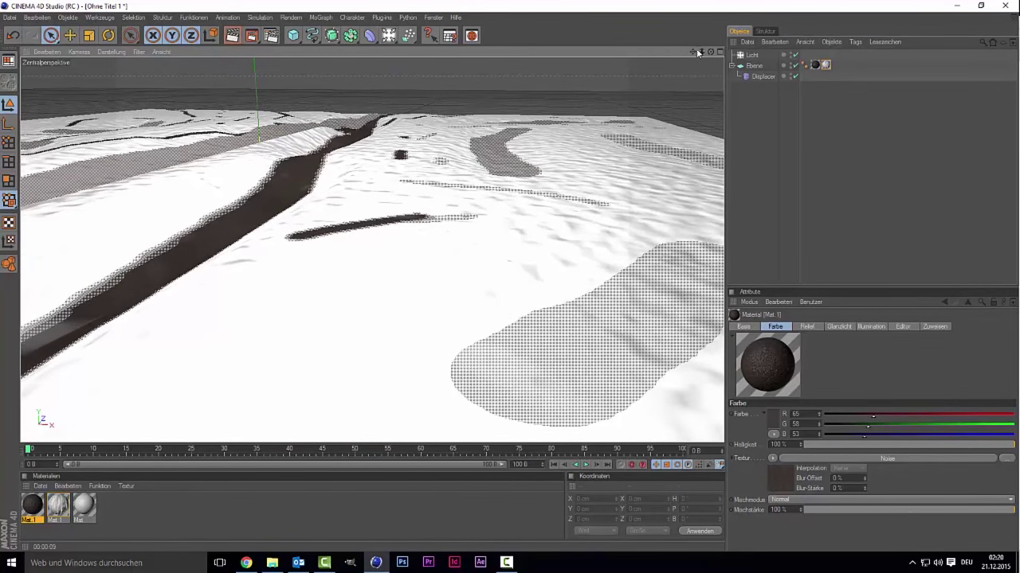
pyautogui.moveTo(692, 51); pyautogui.dragTo(701, 72)
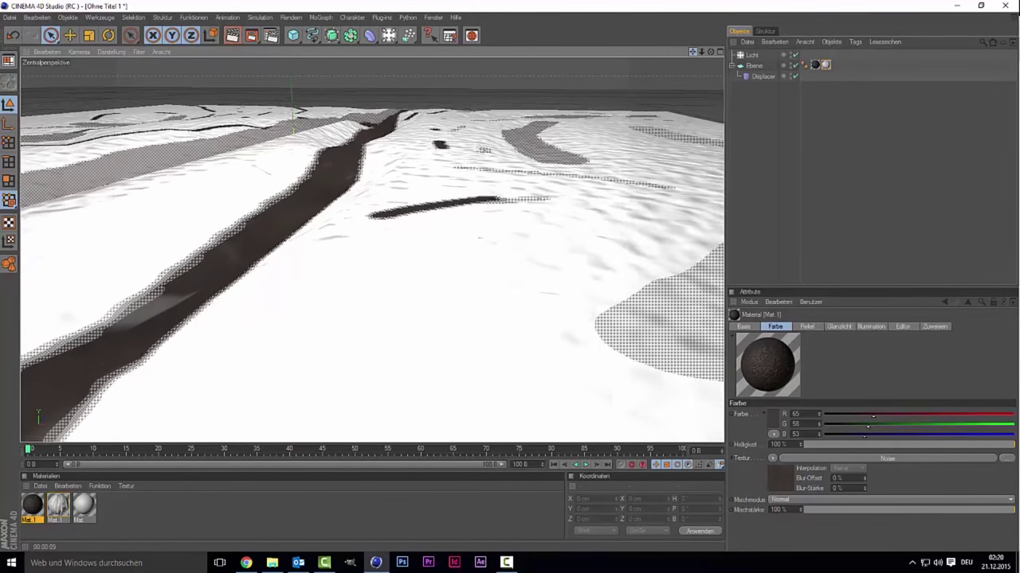
pyautogui.click(232, 35)
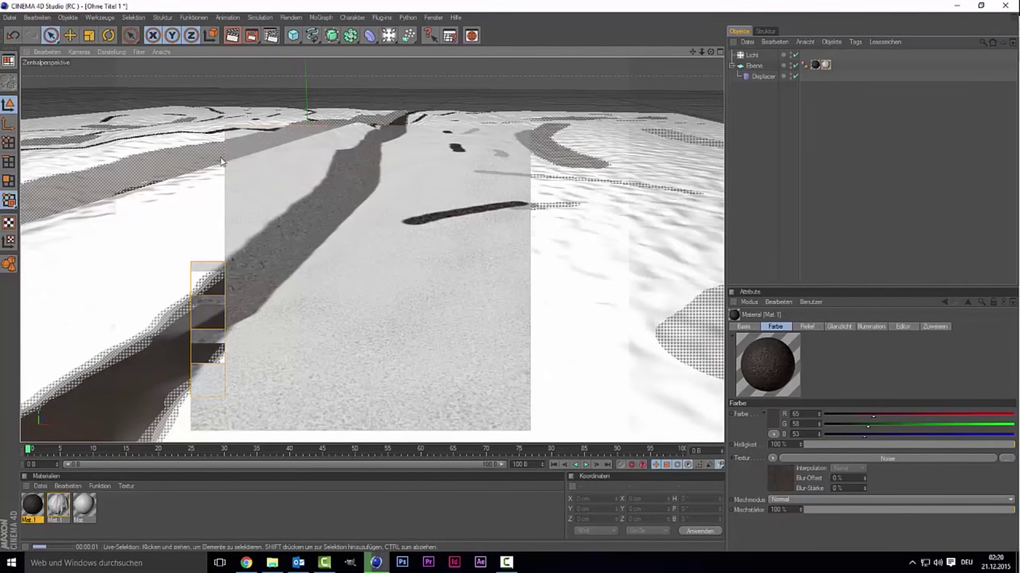
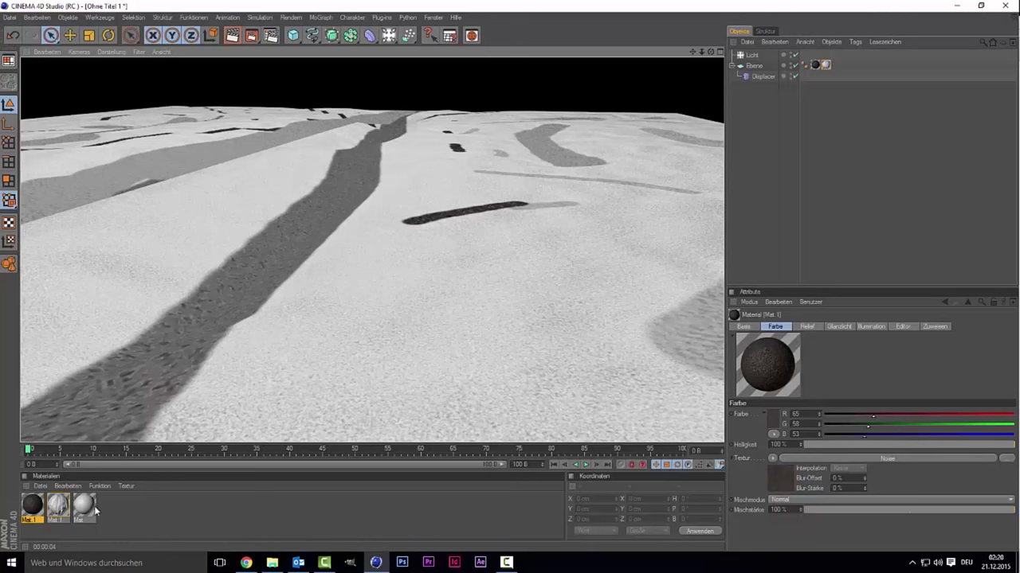
# - Set the river material's first relief Noise layer to 10 % global size and render a preview
pyautogui.click(36, 504)
pyautogui.doubleClick(35, 506)
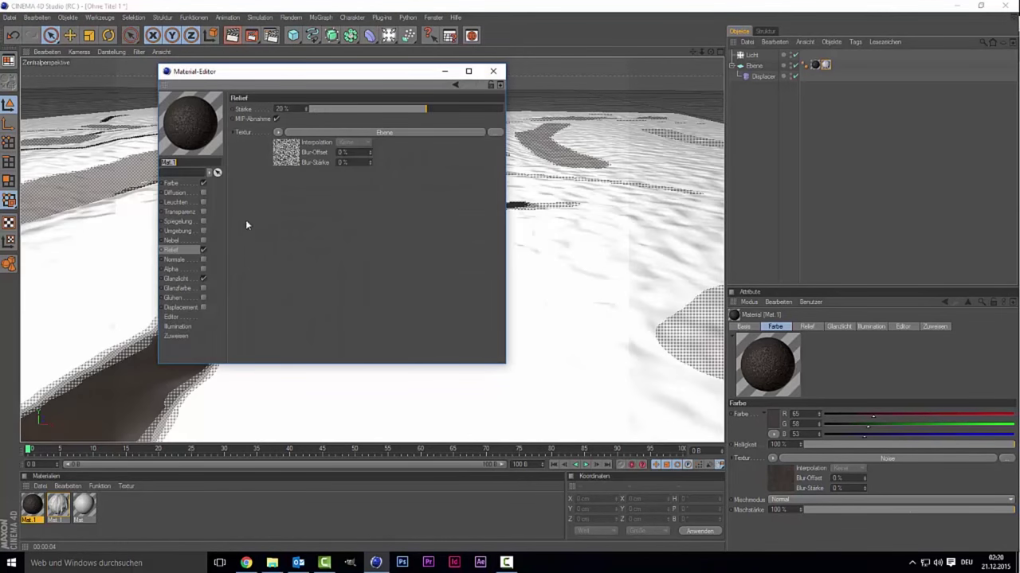
pyautogui.click(282, 153)
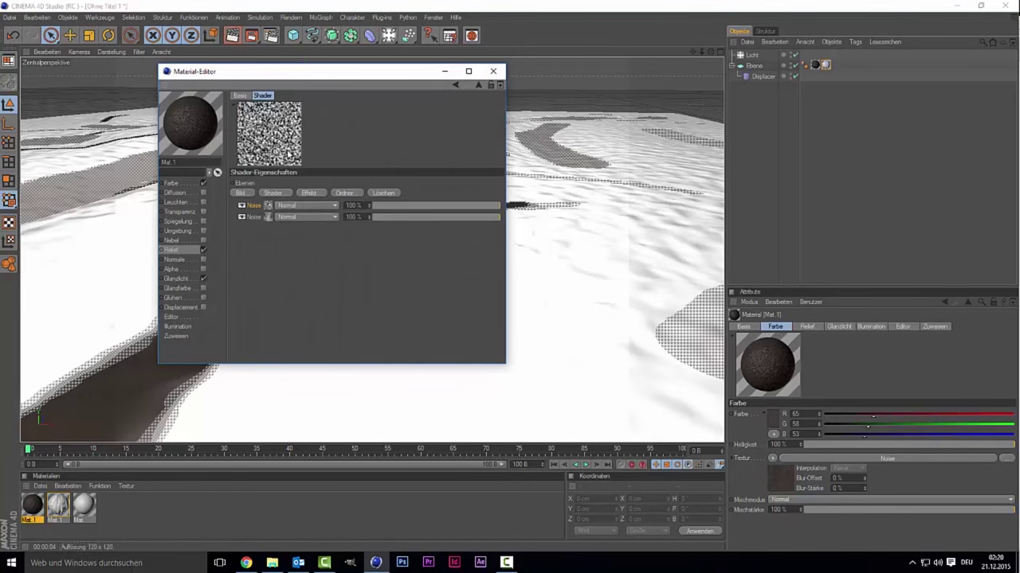
pyautogui.click(266, 206)
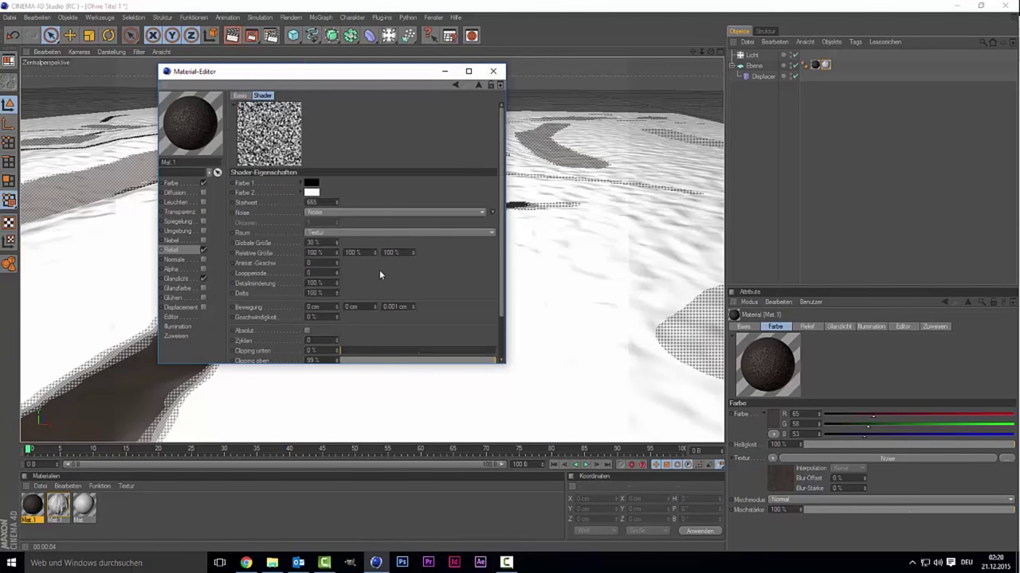
pyautogui.moveTo(329, 246); pyautogui.dragTo(202, 243)
pyautogui.write('10')
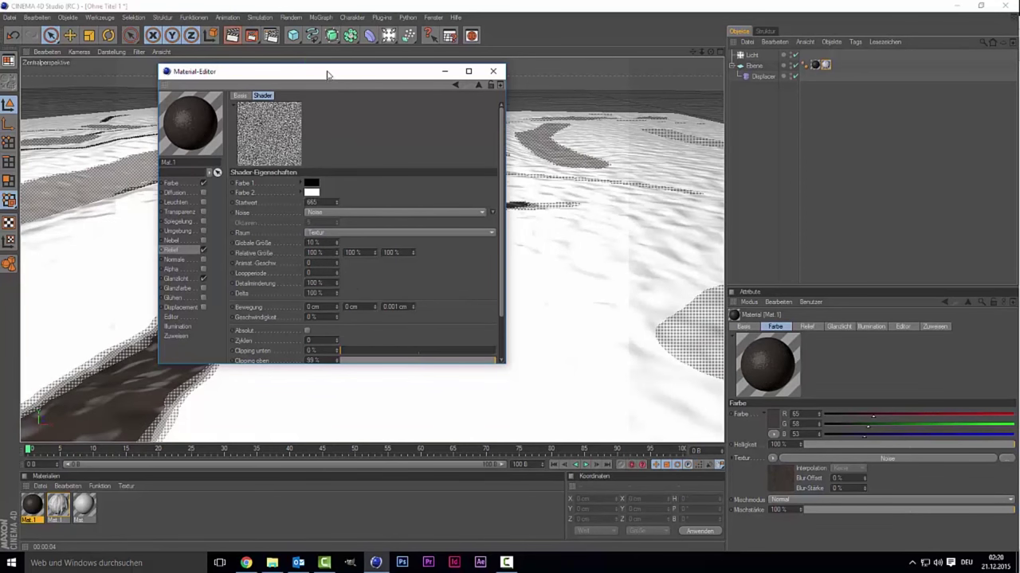
pyautogui.moveTo(325, 74); pyautogui.dragTo(683, 67)
pyautogui.click(232, 39)
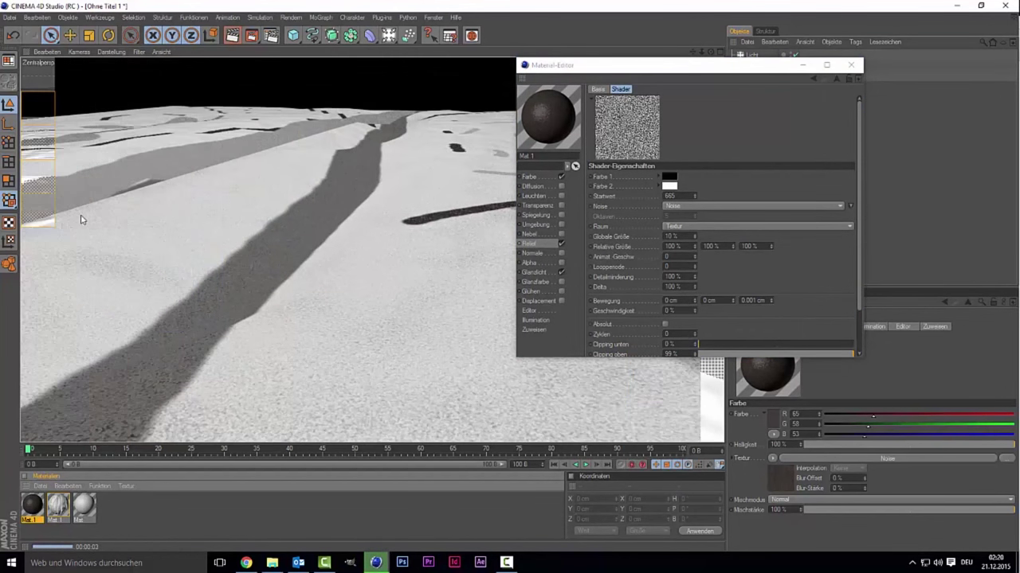
# - Change the second relief Noise layer's global size from 400 % to 50 %, re-render, and close the editor
pyautogui.click(542, 243)
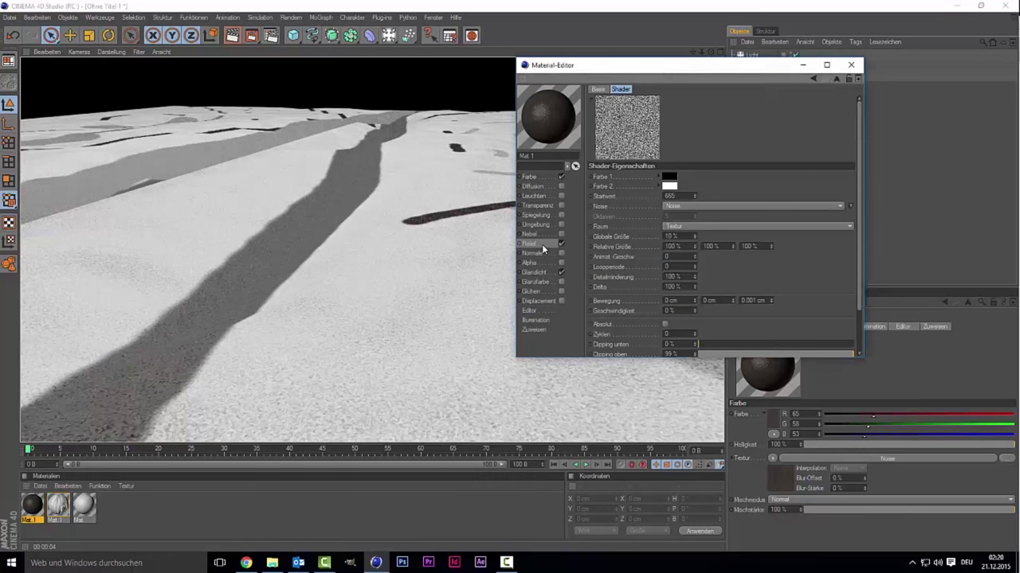
pyautogui.click(639, 149)
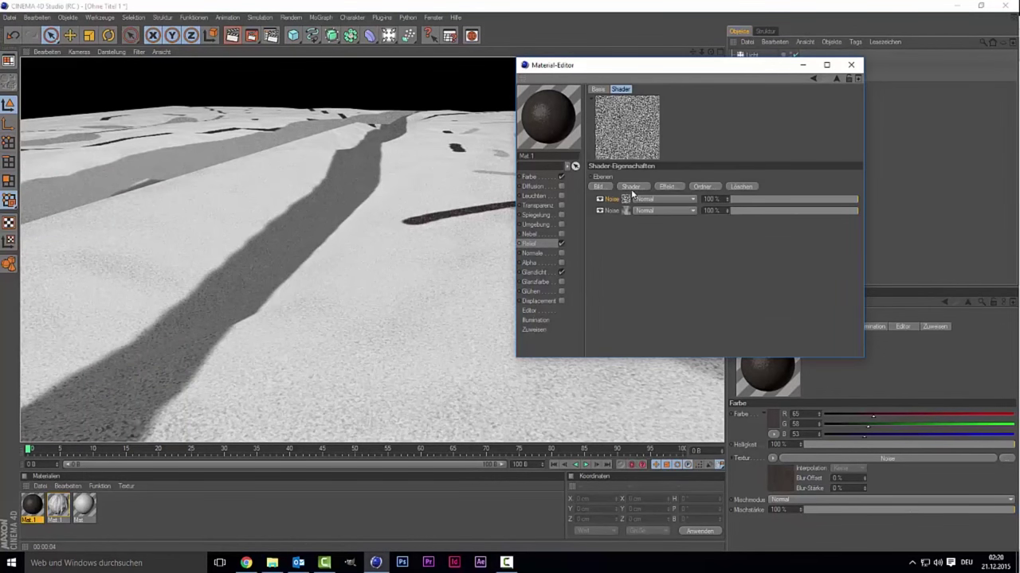
pyautogui.click(626, 199)
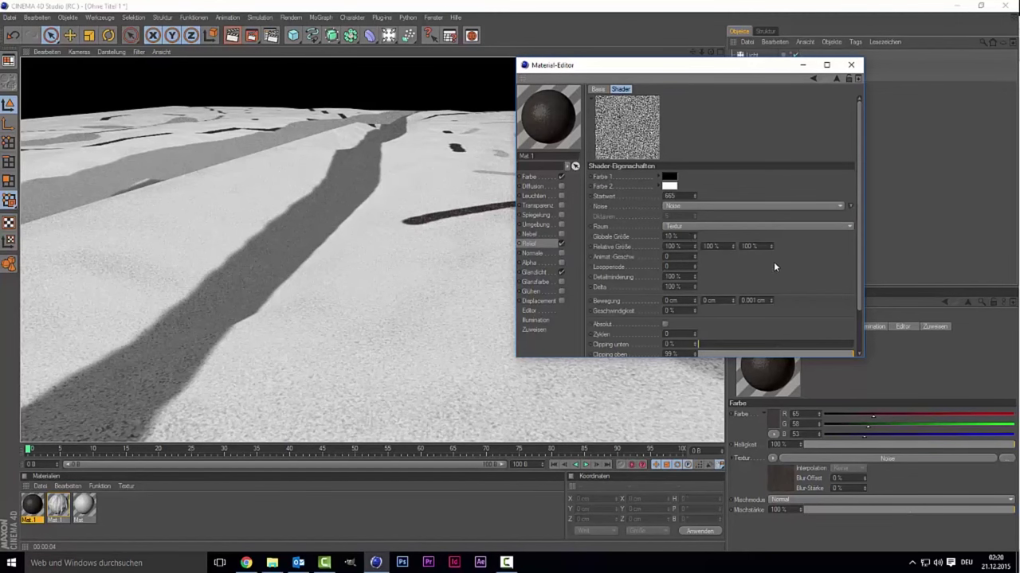
pyautogui.moveTo(858, 250); pyautogui.dragTo(854, 304)
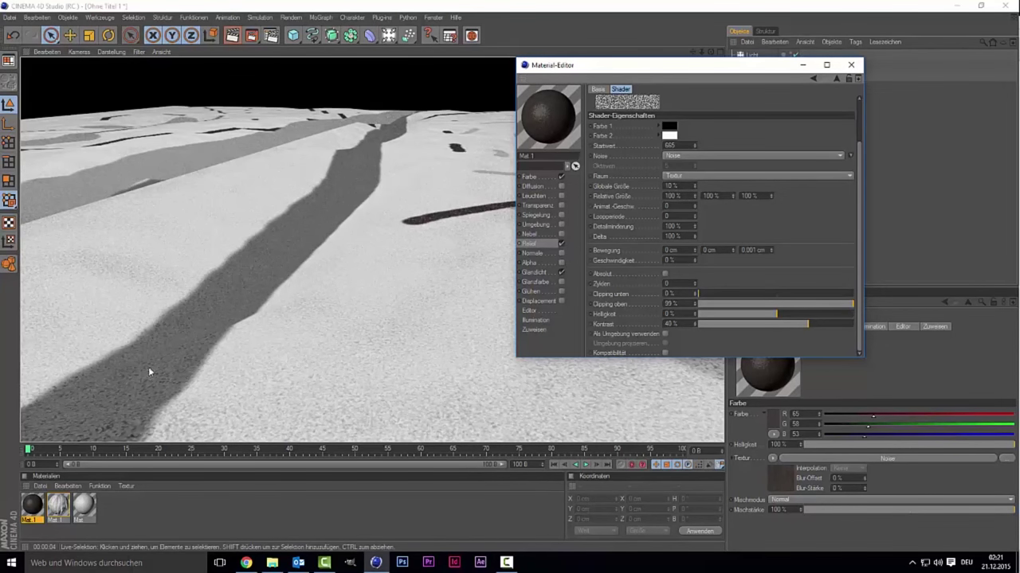
pyautogui.click(534, 240)
pyautogui.click(646, 144)
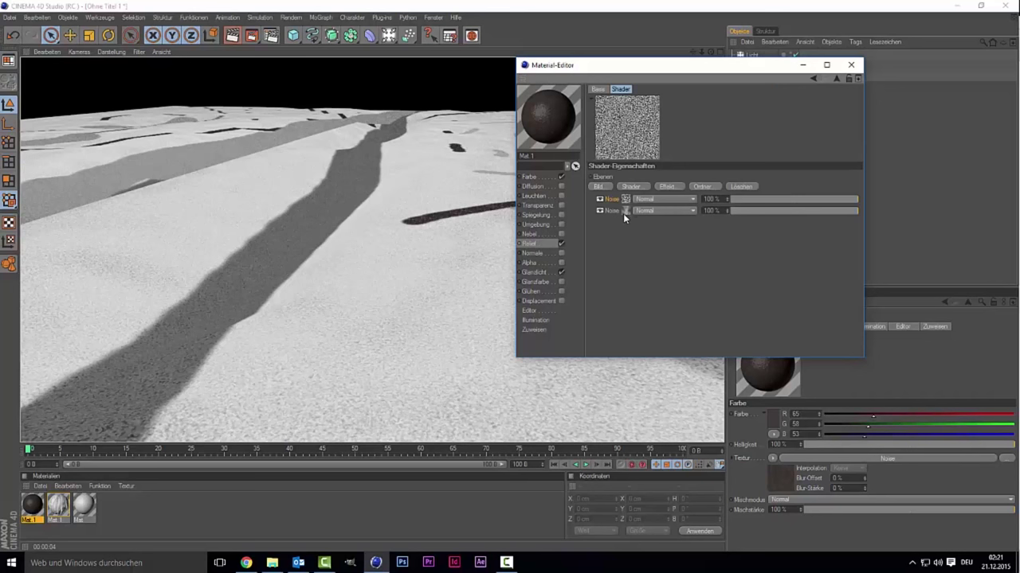
pyautogui.click(623, 211)
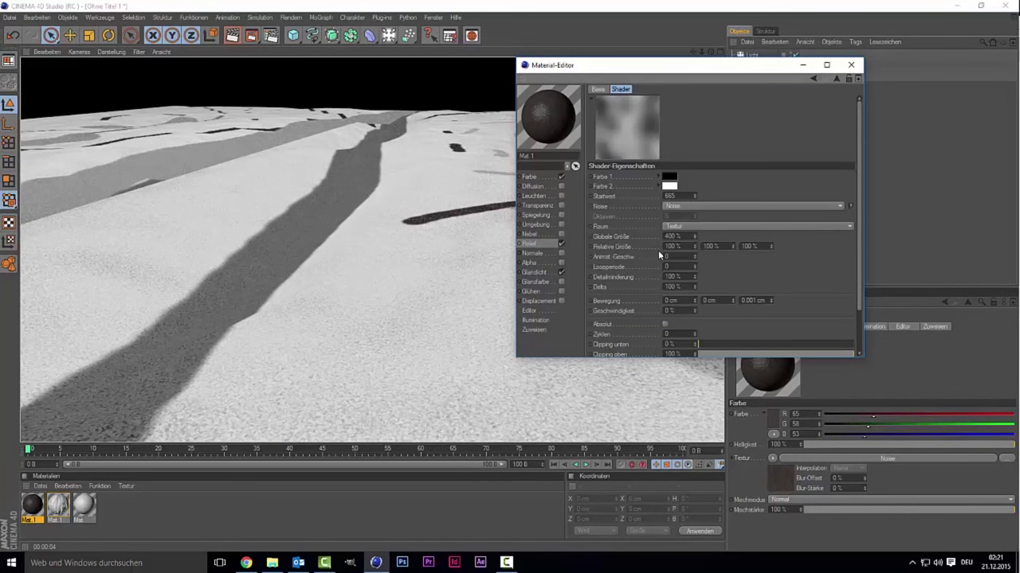
pyautogui.doubleClick(673, 235)
pyautogui.write('50')
pyautogui.press('Return')
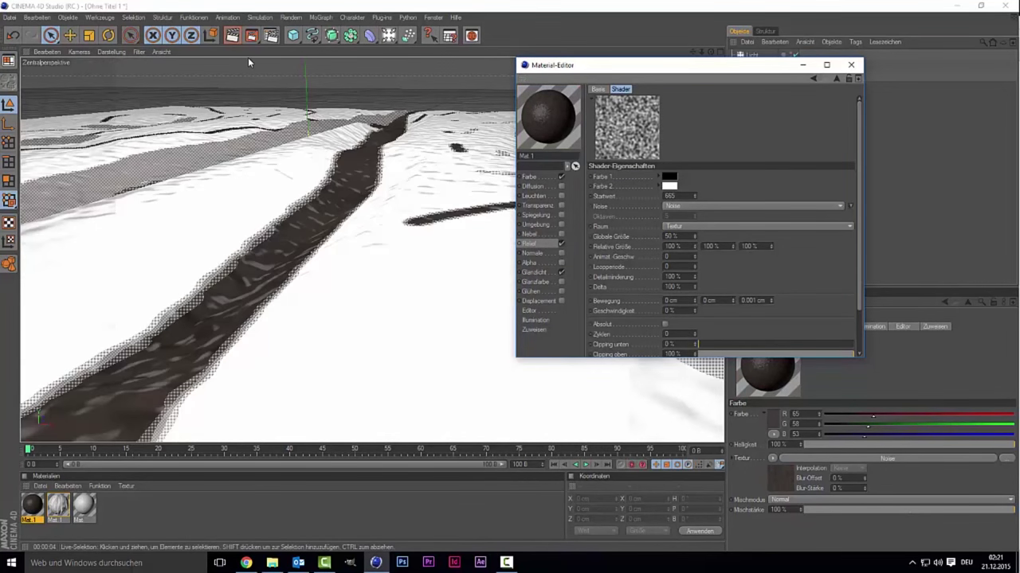
pyautogui.click(234, 36)
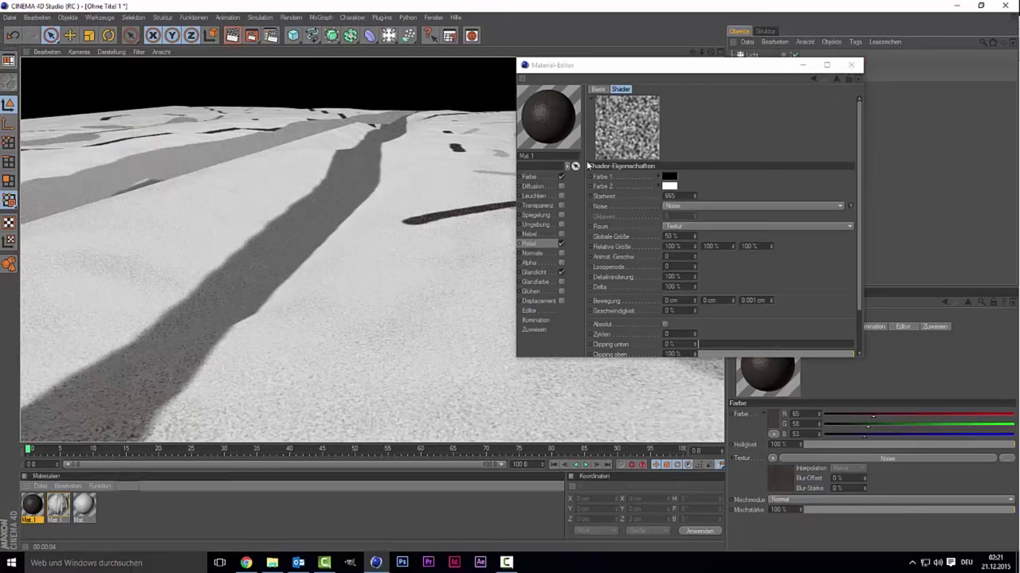
pyautogui.click(850, 65)
pyautogui.doubleClick(56, 510)
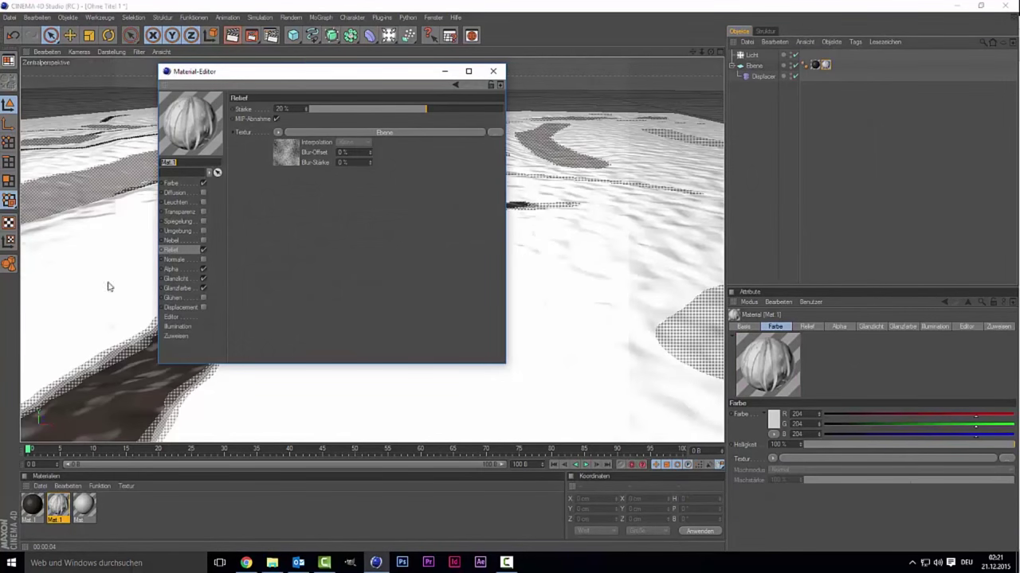
pyautogui.click(284, 161)
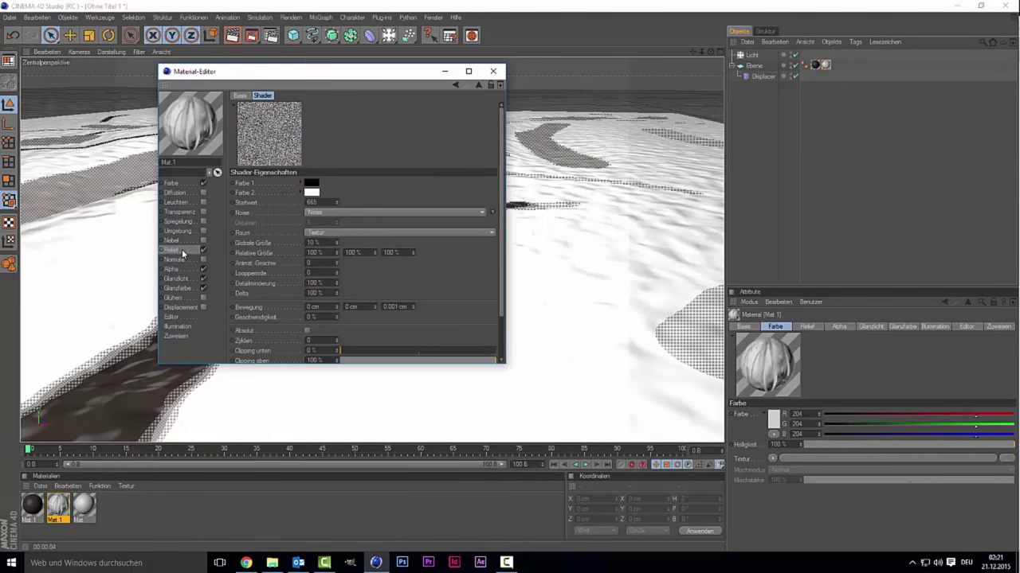
pyautogui.click(183, 253)
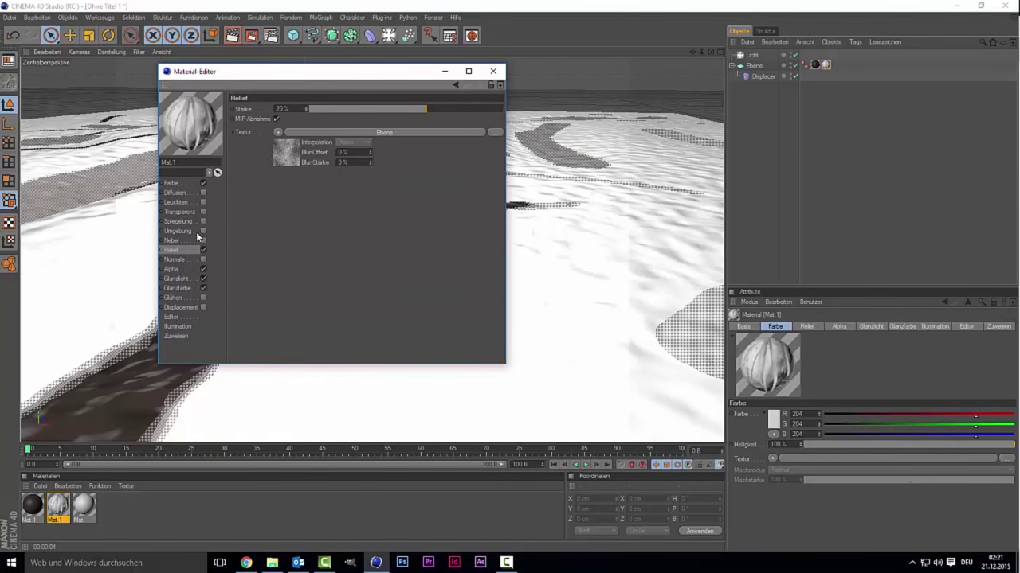
pyautogui.click(281, 161)
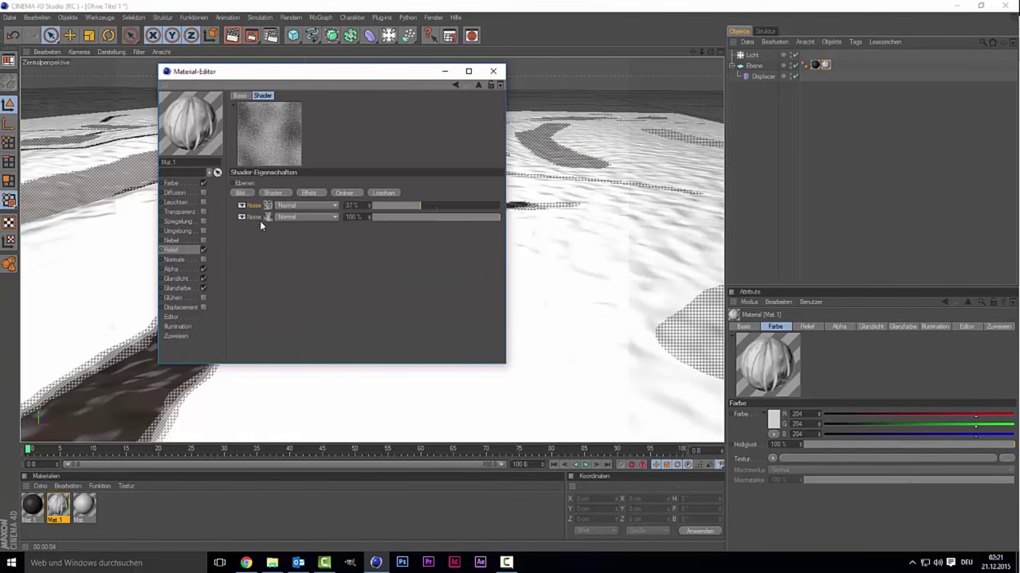
pyautogui.click(266, 220)
pyautogui.scroll(-2, 433, 263)
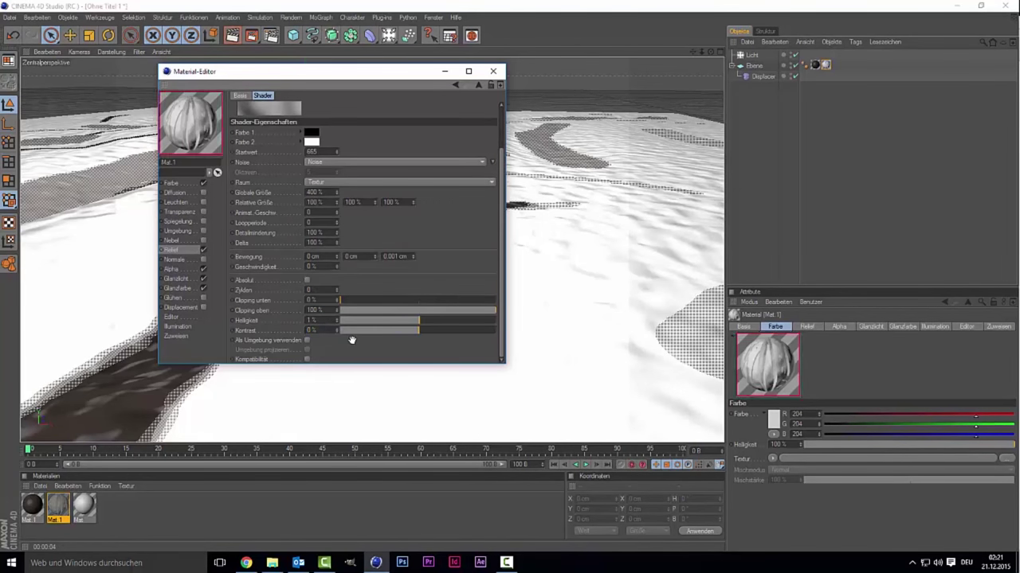
pyautogui.scroll(2, 399, 237)
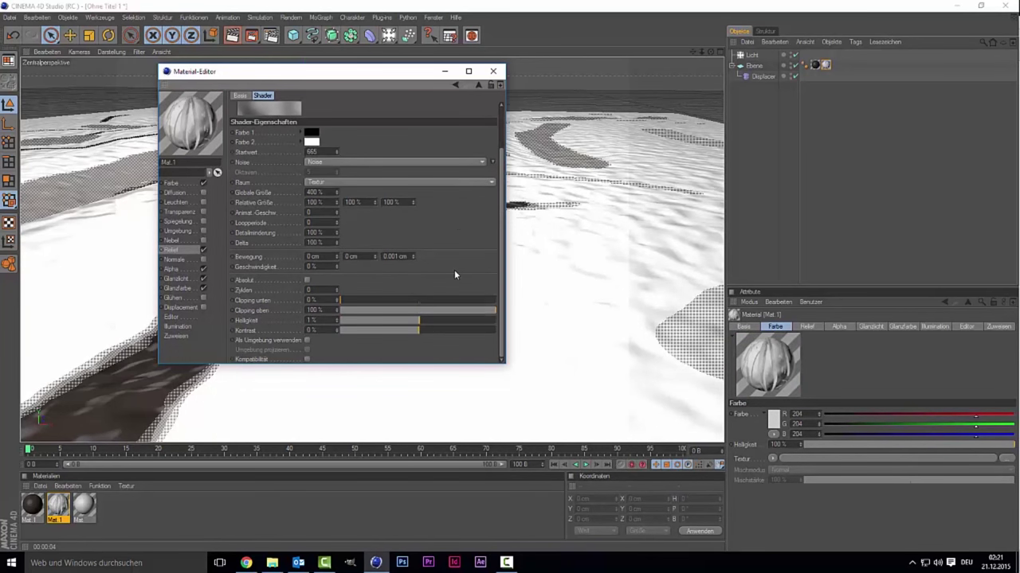
pyautogui.write('50')
pyautogui.press('Return')
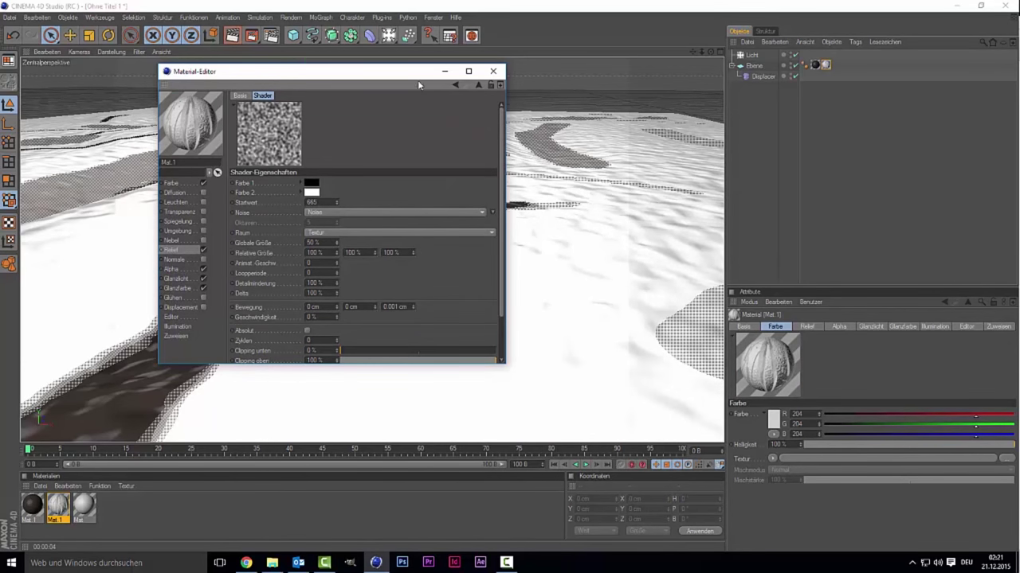
pyautogui.moveTo(418, 82); pyautogui.dragTo(834, 110)
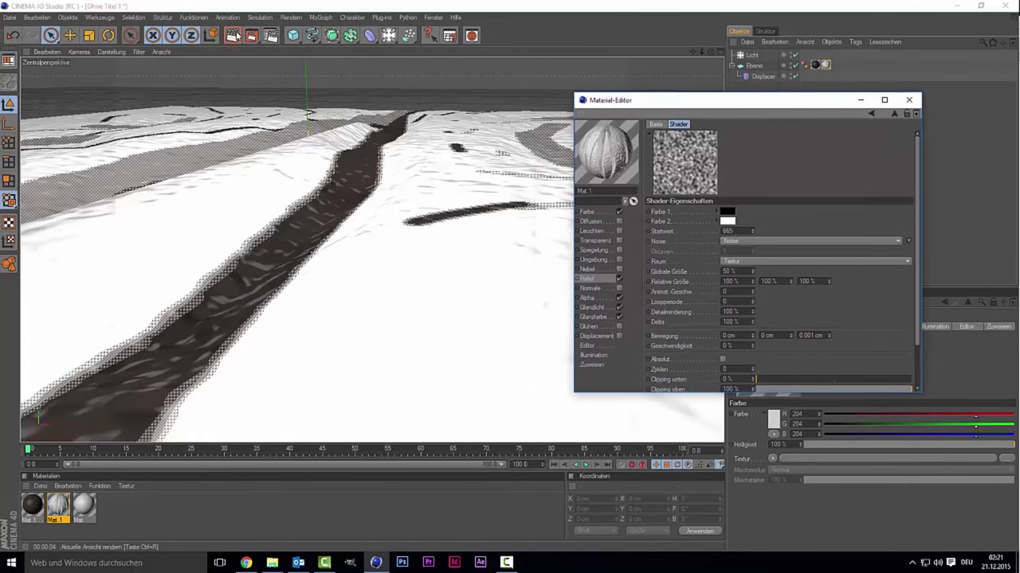
pyautogui.click(236, 36)
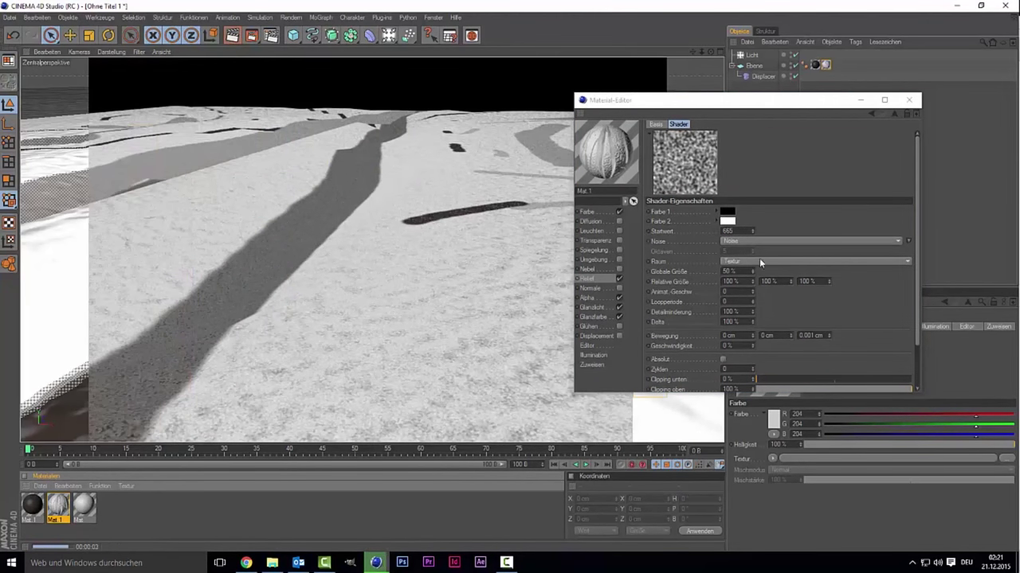
pyautogui.doubleClick(729, 271)
pyautogui.write('400')
pyautogui.press('Return')
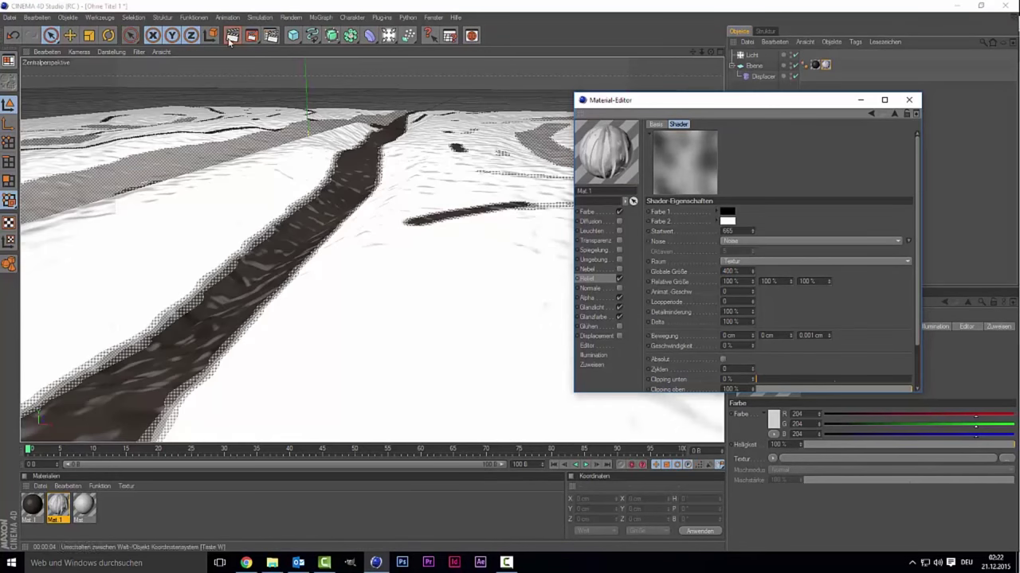
pyautogui.hotkey('ctrl', 'r')
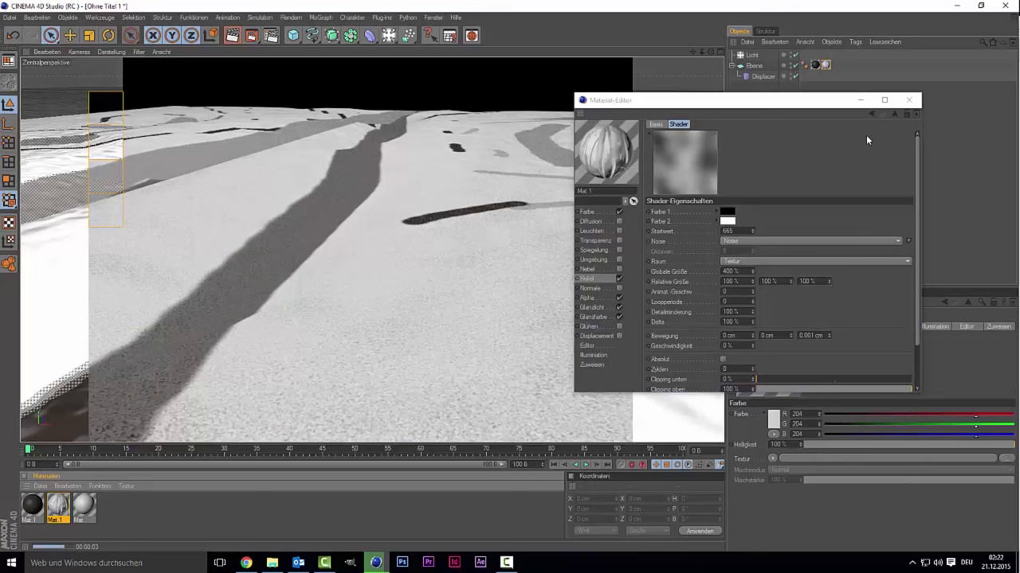
pyautogui.click(912, 104)
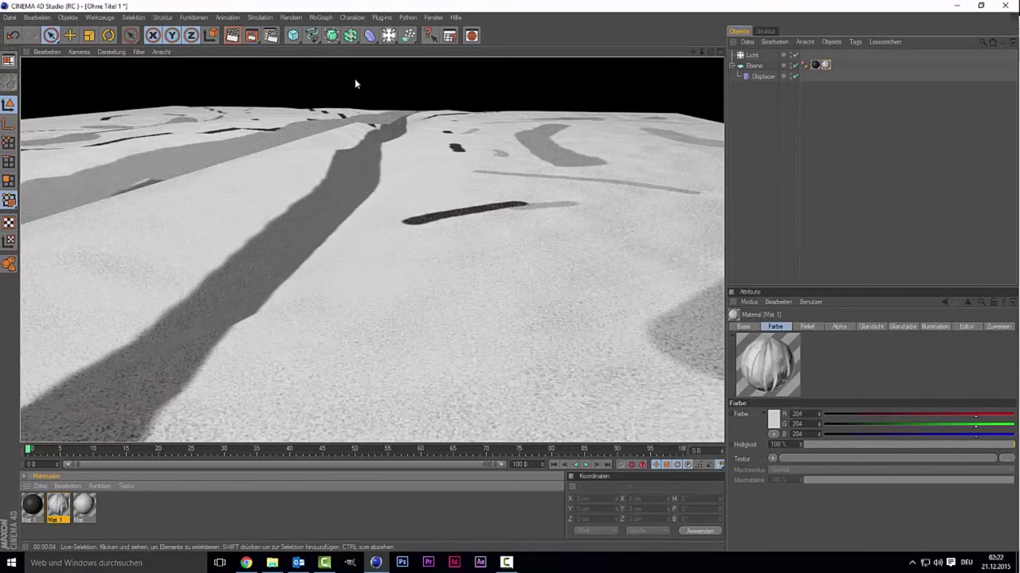
# - Add a Landscape object and a Camera to the scene
pyautogui.click(299, 36)
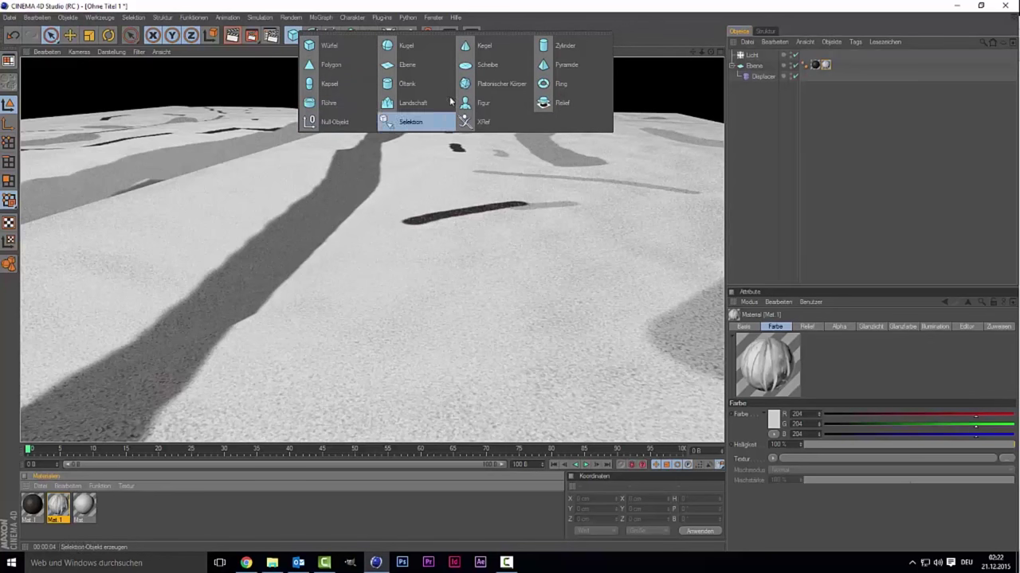
pyautogui.click(418, 100)
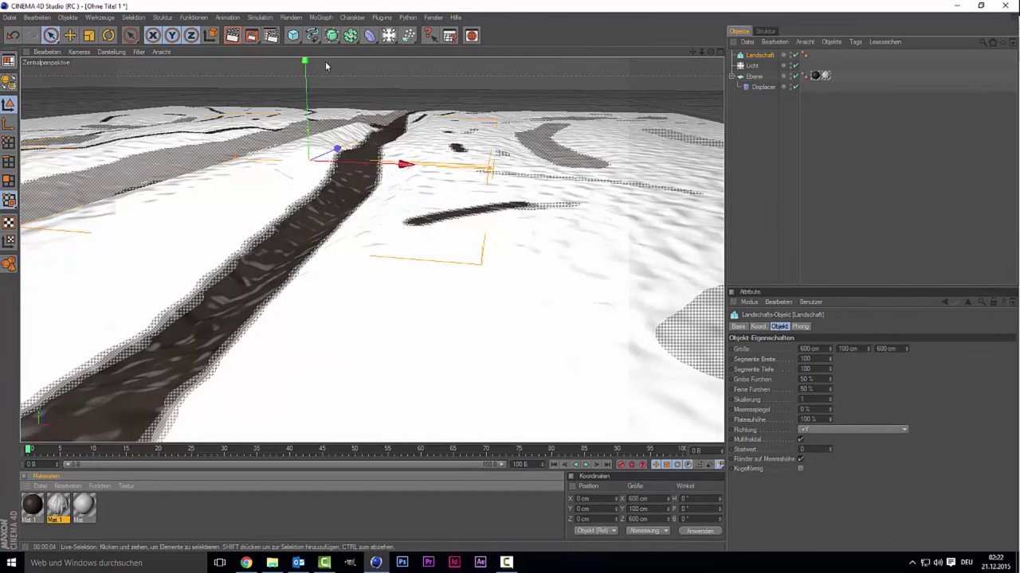
pyautogui.click(388, 35)
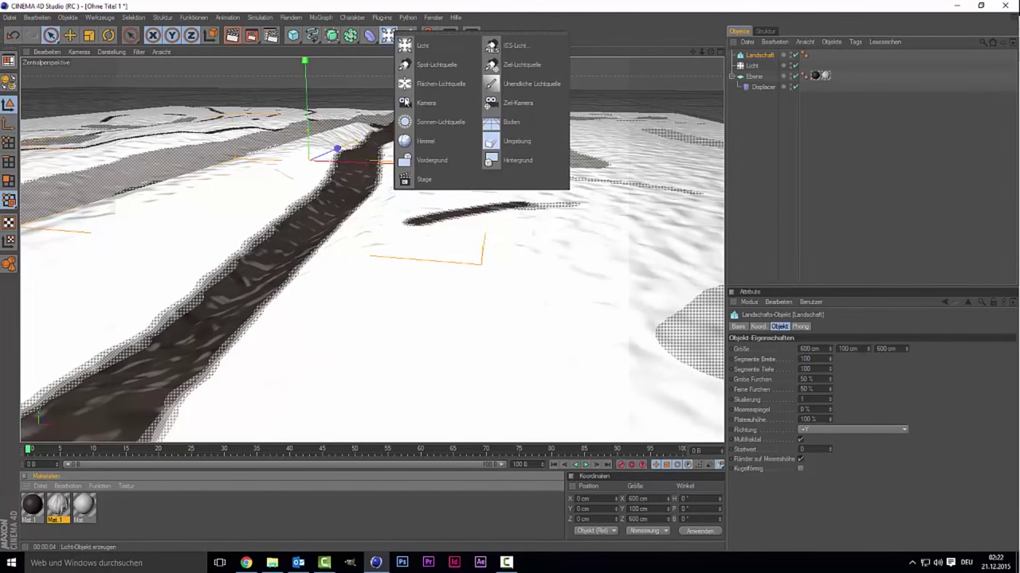
pyautogui.click(419, 106)
pyautogui.scroll(-3, 407, 172)
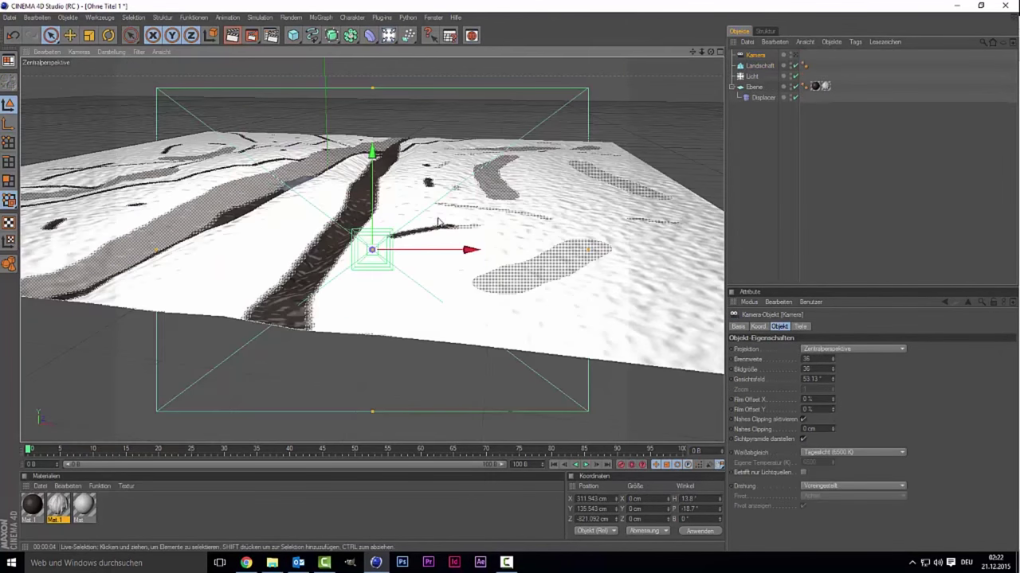
pyautogui.scroll(-2, 434, 221)
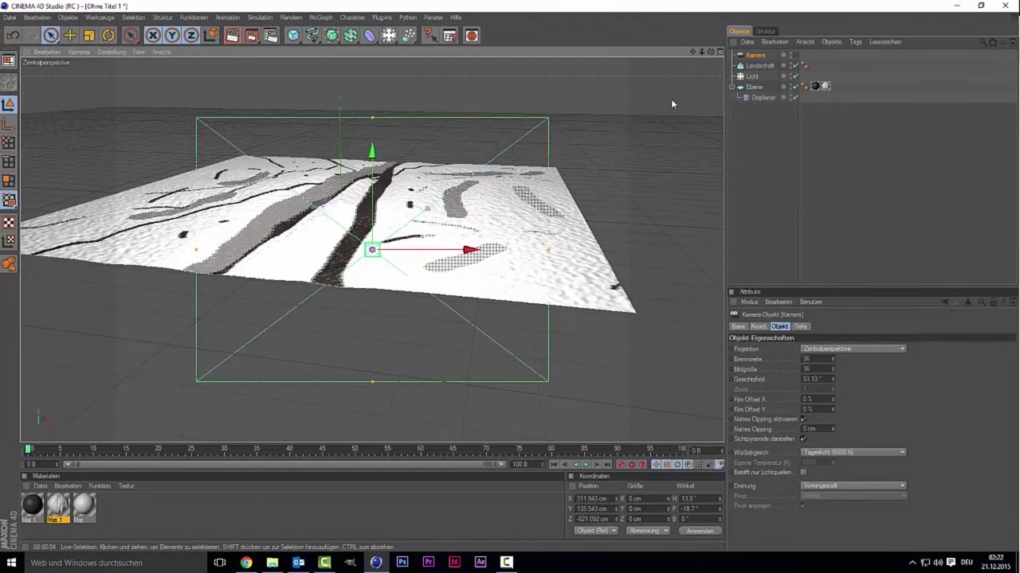
pyautogui.moveTo(710, 51); pyautogui.dragTo(729, 73)
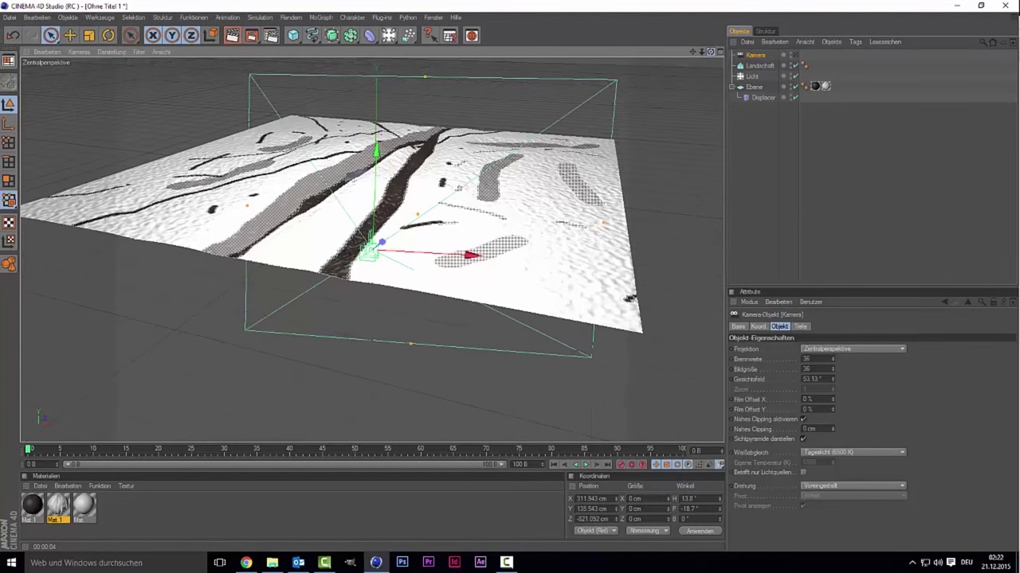
# - Move Landschaft back and up behind the snowy plane
pyautogui.click(753, 67)
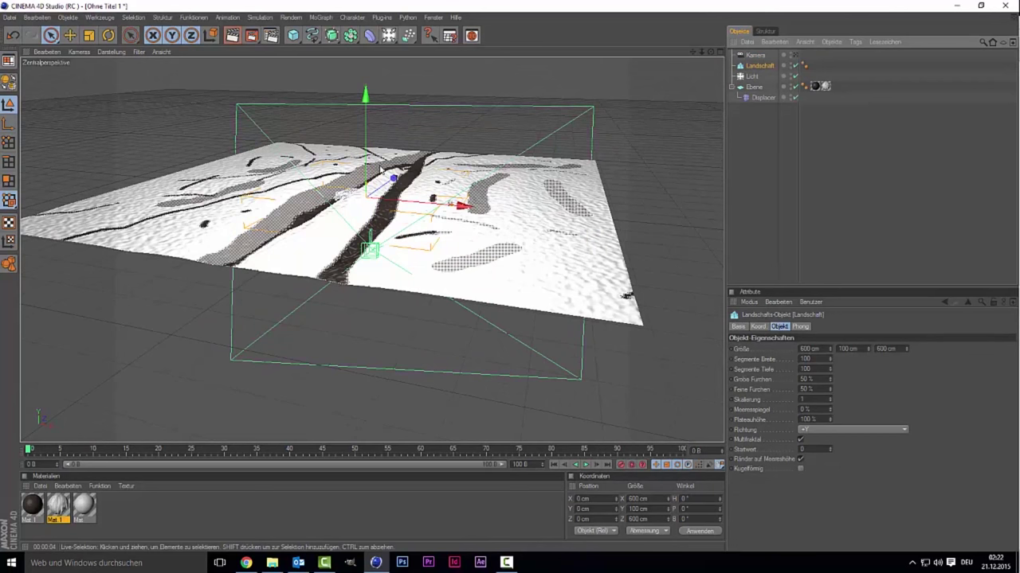
pyautogui.moveTo(390, 179); pyautogui.dragTo(456, 133)
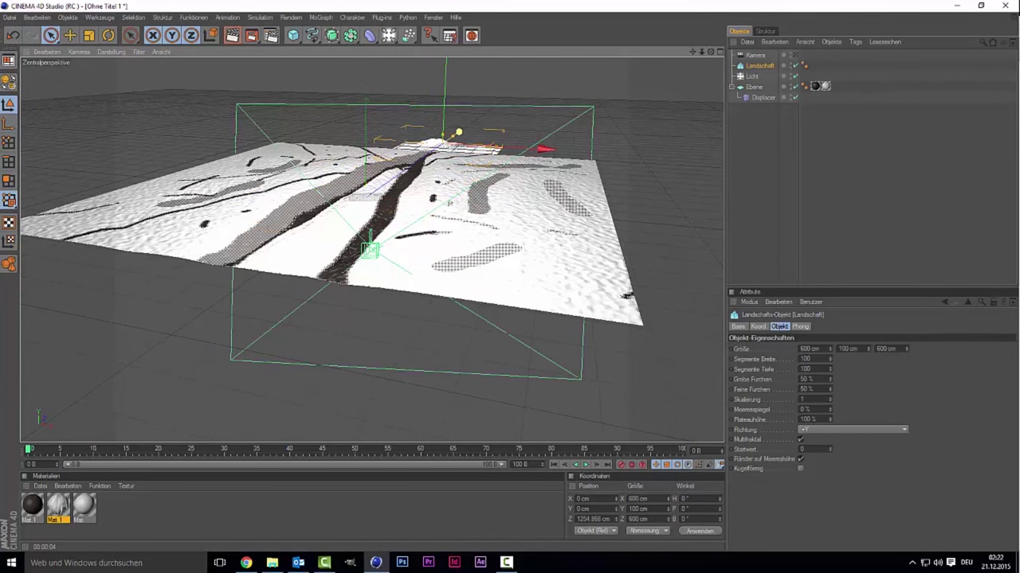
pyautogui.moveTo(439, 96)
pyautogui.mouseDown()
pyautogui.moveTo(439, 82)
pyautogui.moveTo(439, 92)
pyautogui.mouseUp()
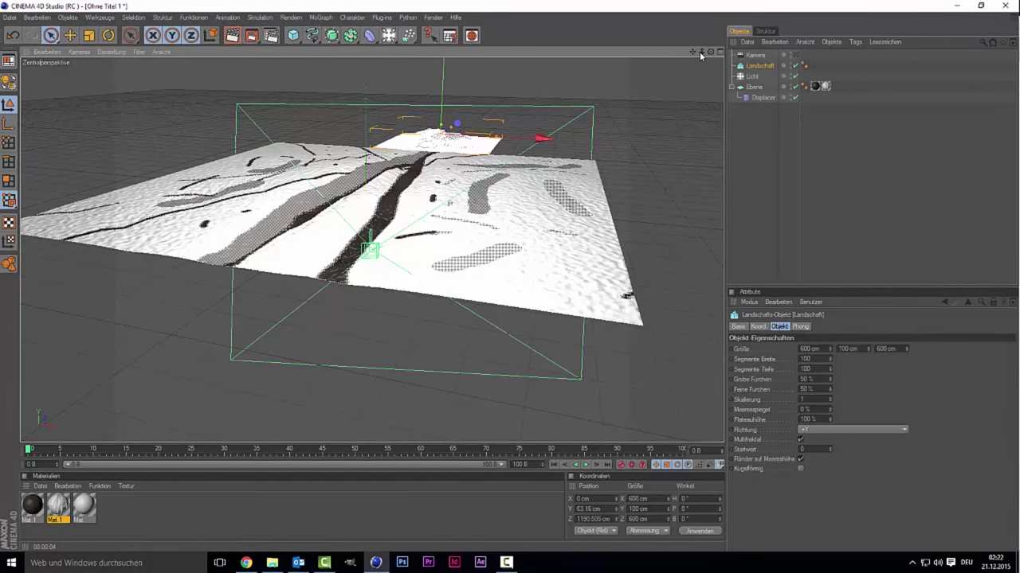
pyautogui.moveTo(692, 53); pyautogui.dragTo(671, 117)
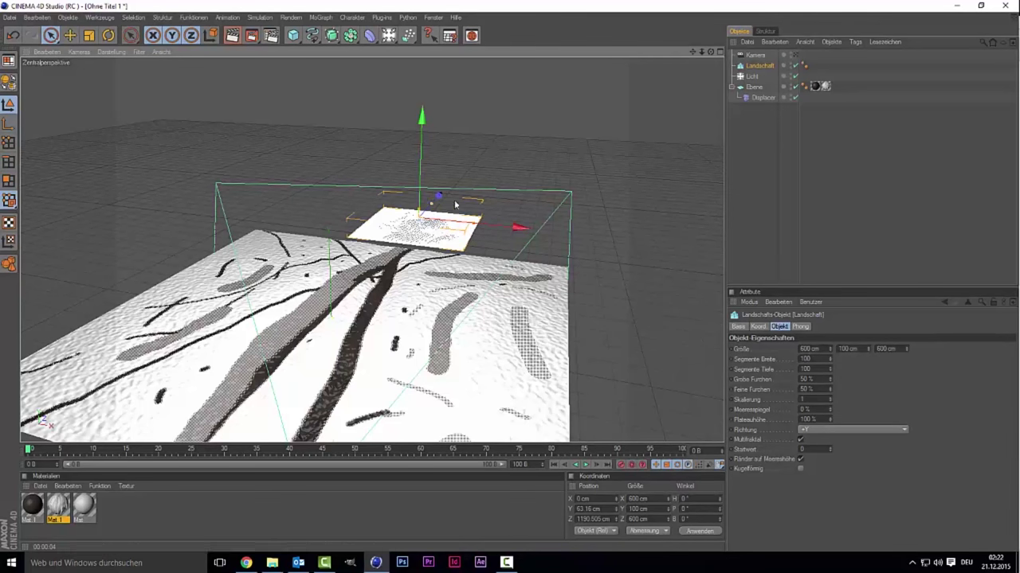
# - Stretch Landschaft to about 1735 × 487 × 1113 cm in X, Y and Z
pyautogui.moveTo(473, 228); pyautogui.dragTo(411, 215)
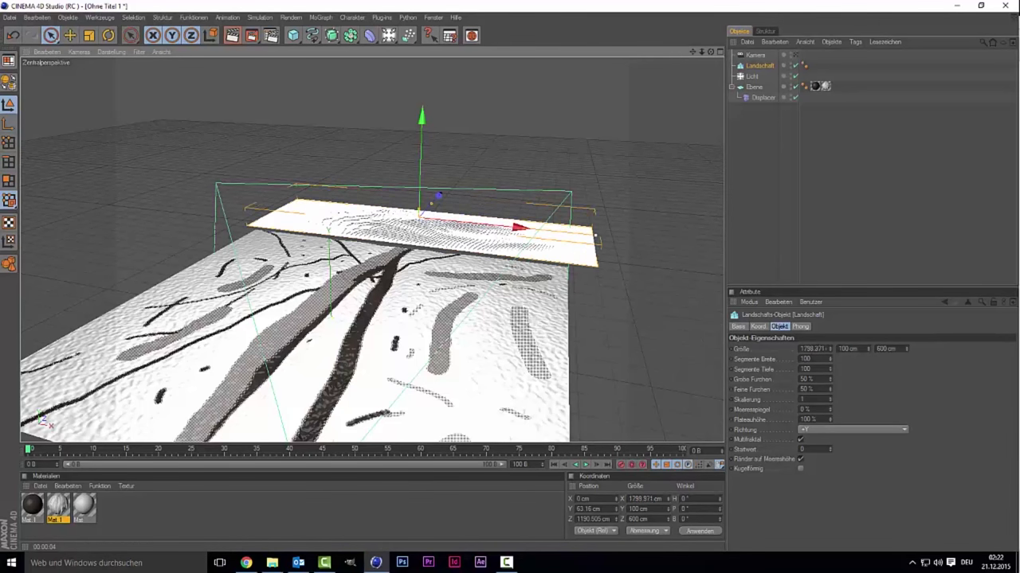
pyautogui.moveTo(416, 211); pyautogui.dragTo(420, 176)
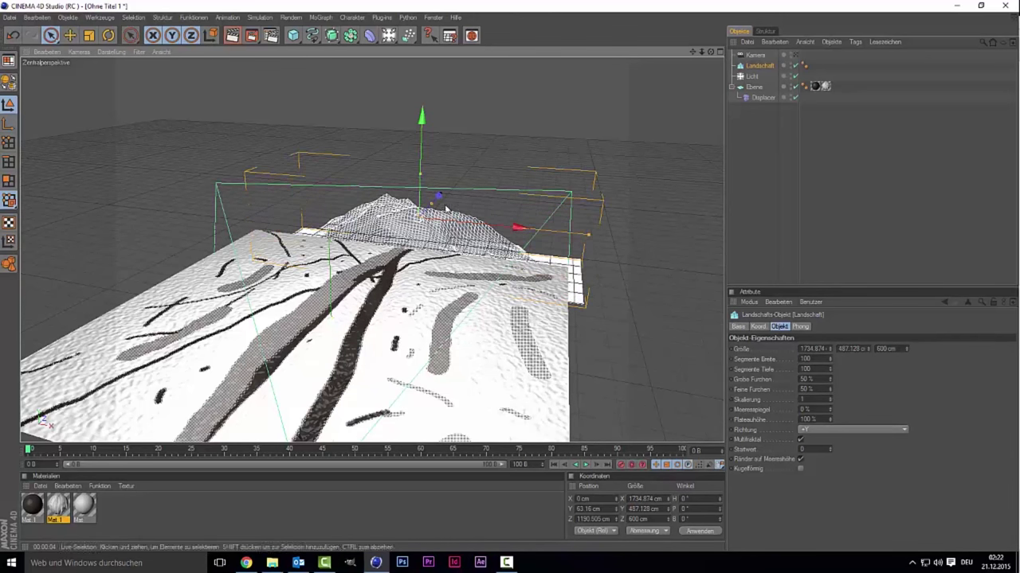
pyautogui.moveTo(430, 215)
pyautogui.mouseDown()
pyautogui.moveTo(418, 209)
pyautogui.moveTo(455, 235)
pyautogui.mouseUp()
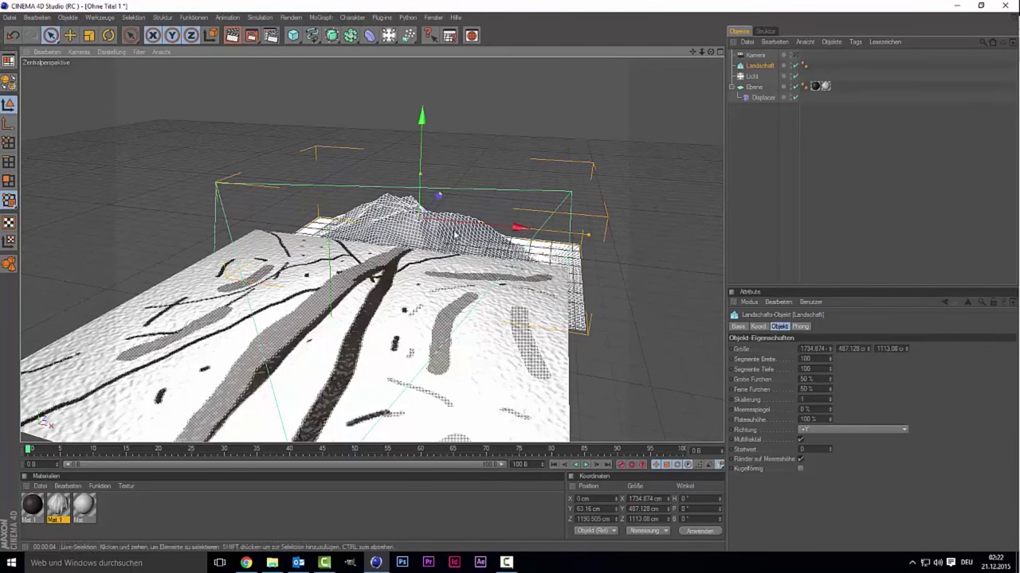
pyautogui.moveTo(428, 153)
pyautogui.mouseDown()
pyautogui.moveTo(428, 107)
pyautogui.moveTo(427, 117)
pyautogui.mouseUp()
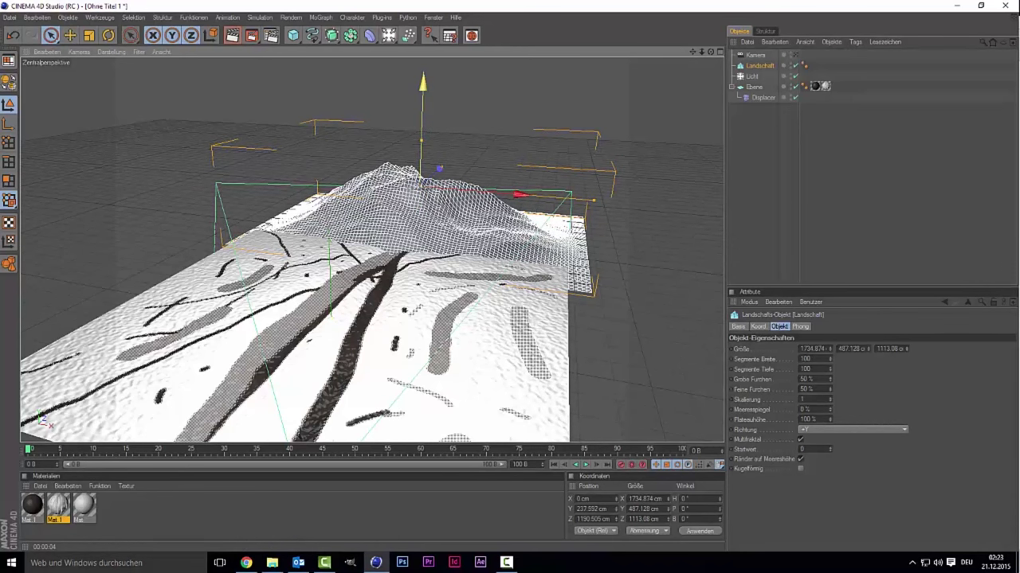
# - Paste a copy of Landschaft as Landschaft 1, rotate it and slide it left
pyautogui.hotkey('ctrl', 'v')
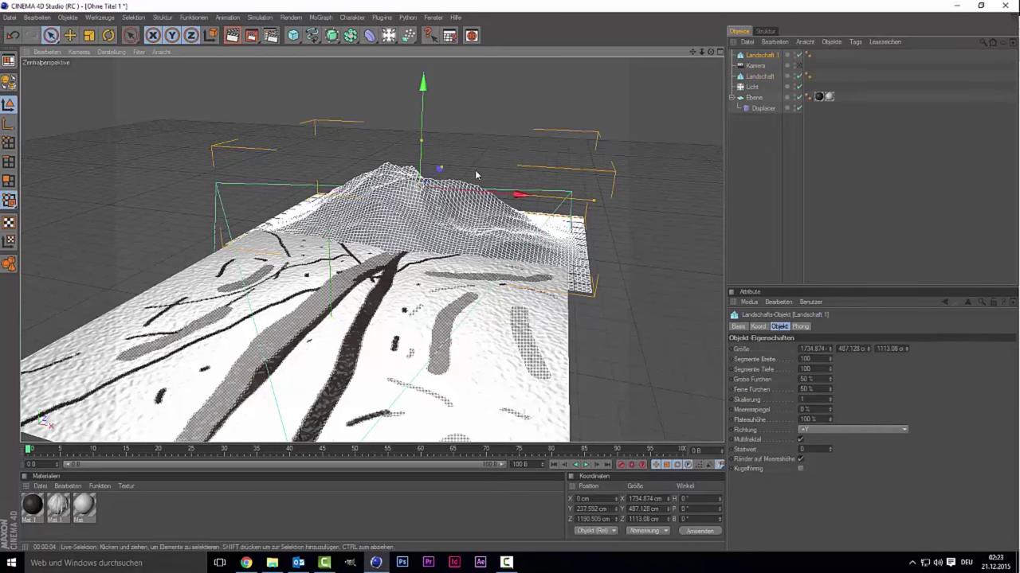
pyautogui.press('t')
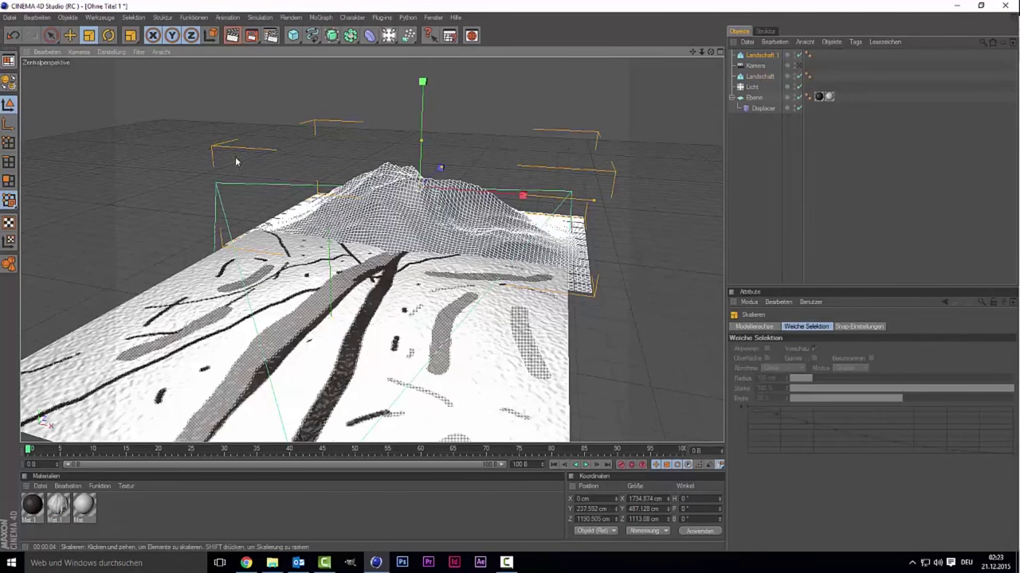
pyautogui.click(108, 35)
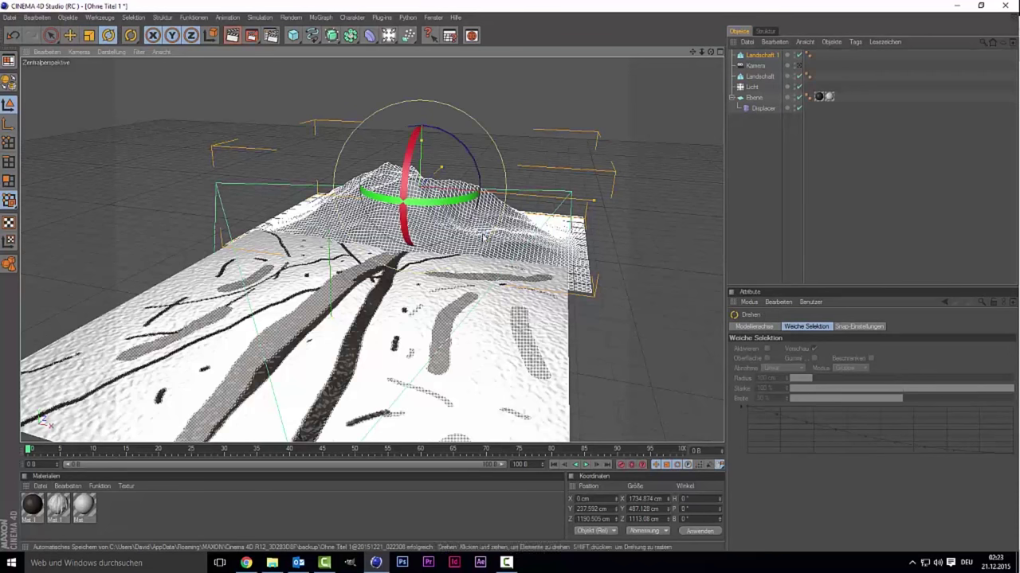
pyautogui.moveTo(468, 204); pyautogui.dragTo(430, 209)
pyautogui.press('9')
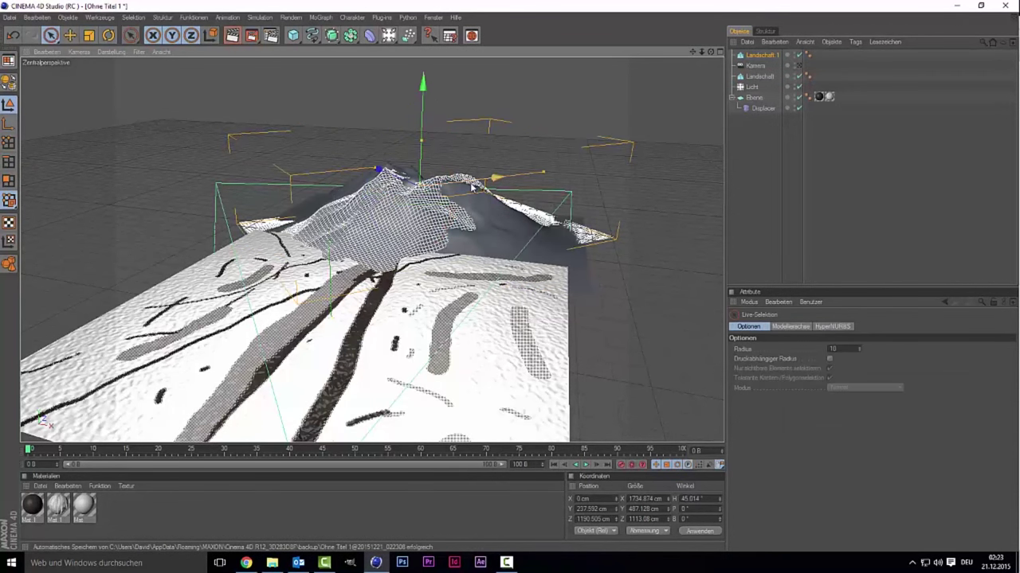
pyautogui.moveTo(365, 170)
pyautogui.mouseDown()
pyautogui.moveTo(192, 233)
pyautogui.moveTo(191, 188)
pyautogui.mouseUp()
# - Turn Landschaft 1 to about 81° and shrink its X and Z size to 1283.888 × 693.663 cm
pyautogui.press('r')
pyautogui.press('9')
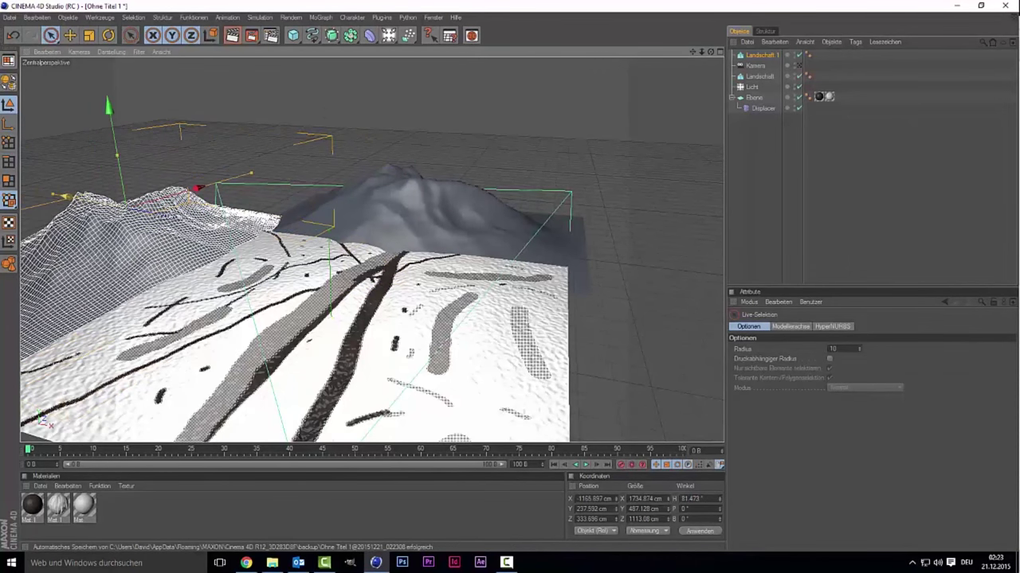
pyautogui.moveTo(245, 172); pyautogui.dragTo(218, 180)
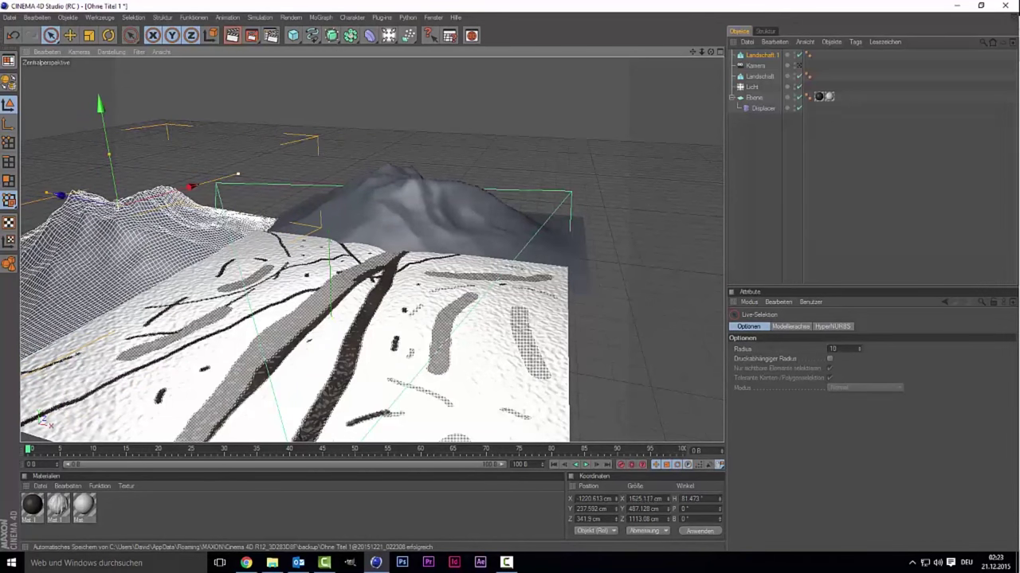
pyautogui.moveTo(48, 196); pyautogui.dragTo(88, 200)
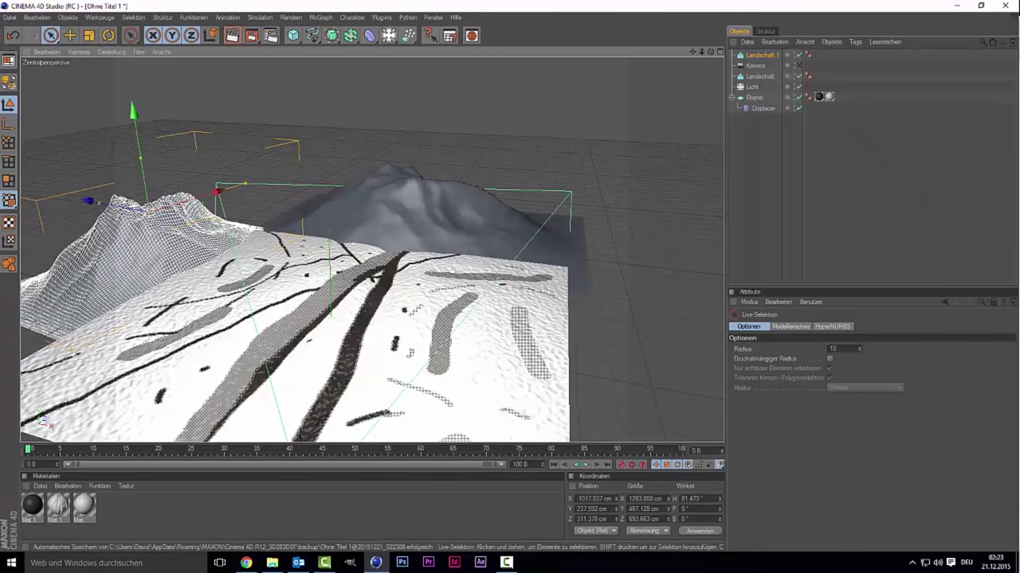
# - Duplicate Landschaft 1 as Landschaft 2, place it right rear, flatten it to 267.64 cm and lower it
pyautogui.hotkey('ctrl', 'c')
pyautogui.hotkey('ctrl', 'v')
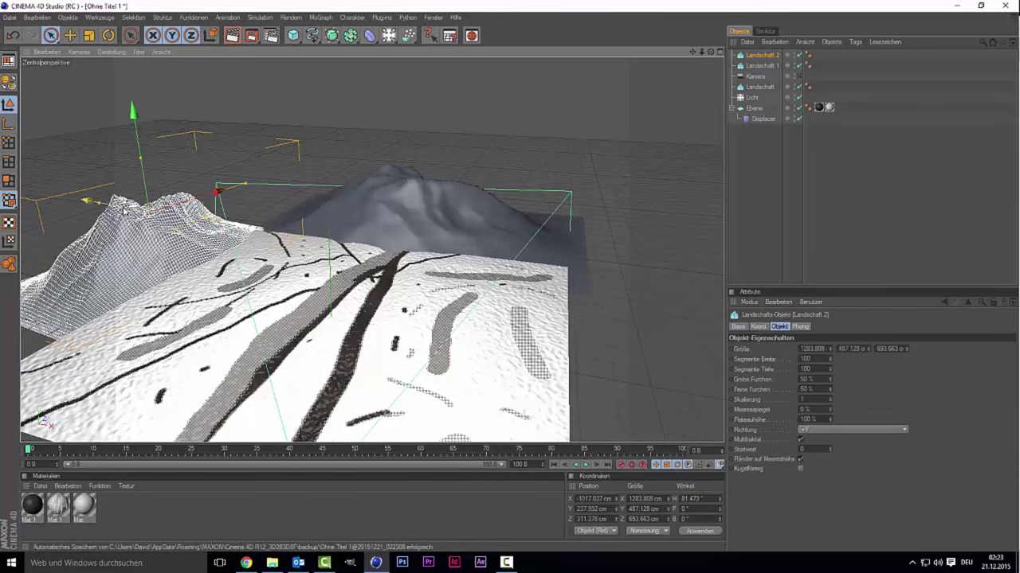
pyautogui.moveTo(217, 191); pyautogui.dragTo(166, 236)
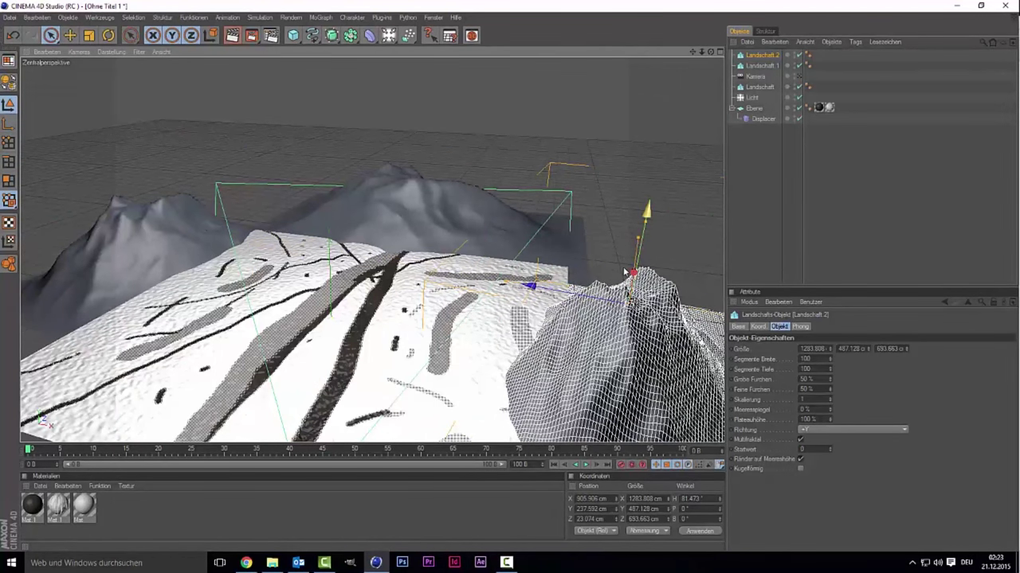
pyautogui.moveTo(632, 279); pyautogui.dragTo(635, 296)
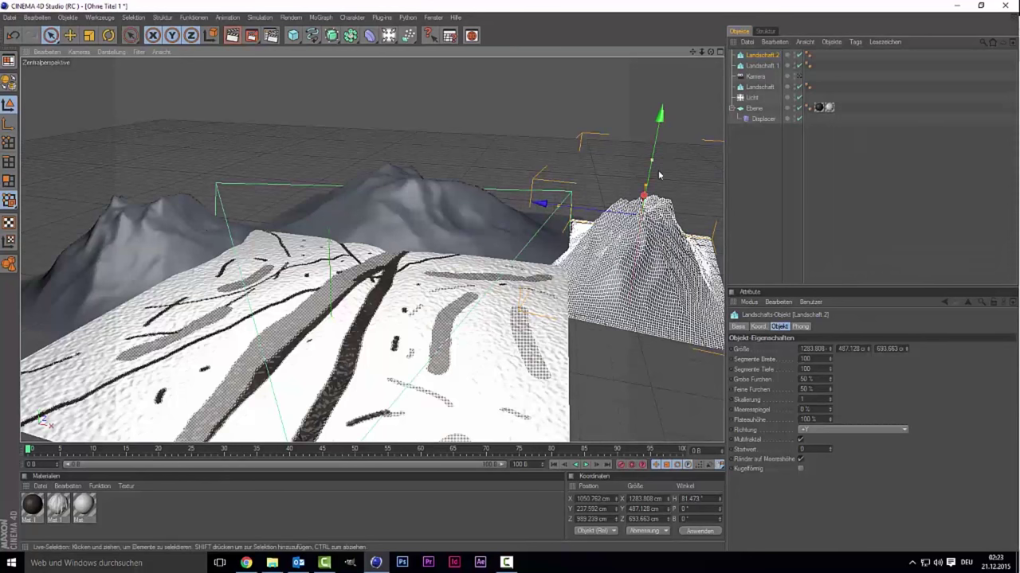
pyautogui.moveTo(652, 162); pyautogui.dragTo(646, 186)
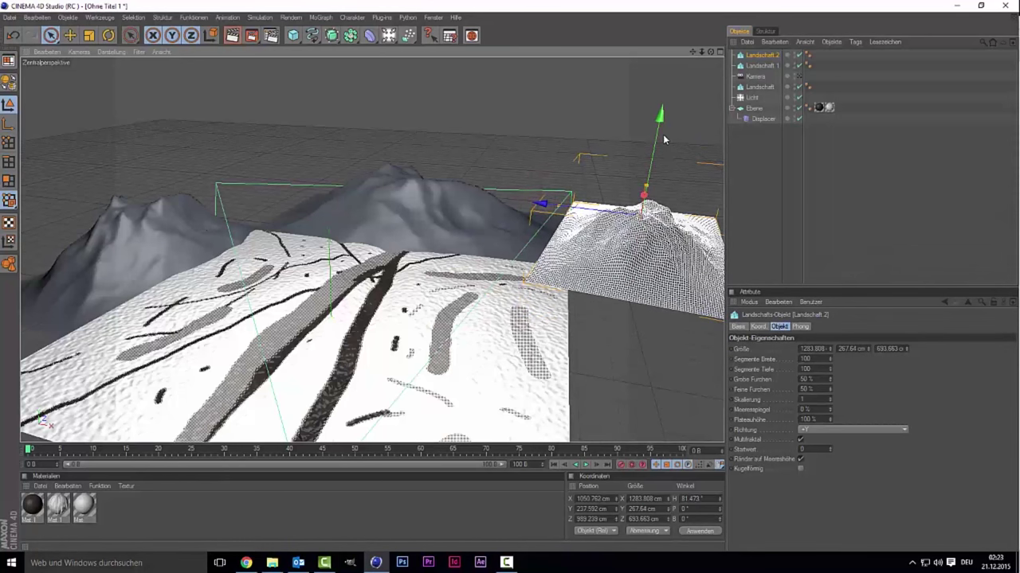
pyautogui.moveTo(658, 176); pyautogui.dragTo(642, 208)
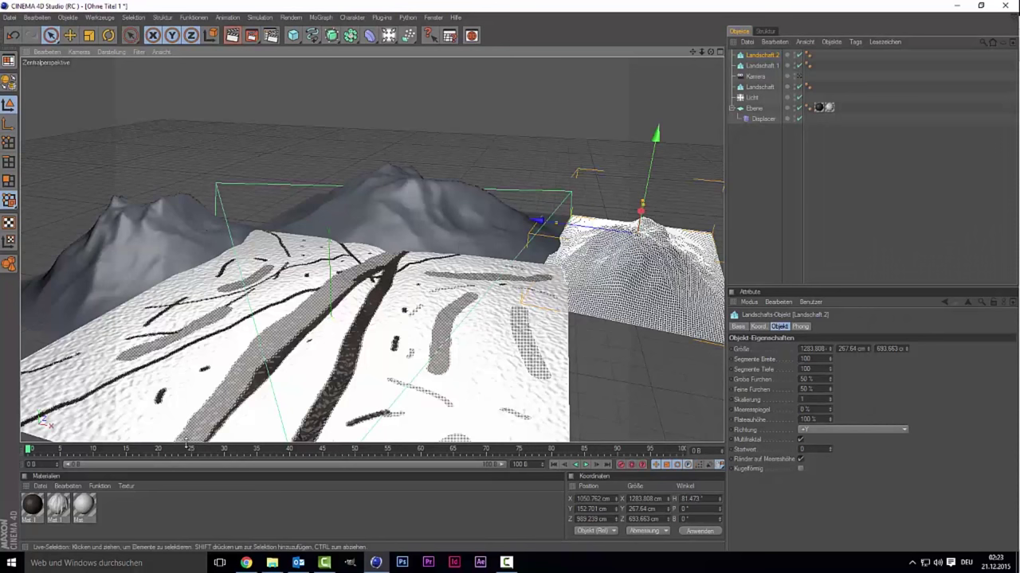
# - Duplicate the Mat.1 snow material and turn off its Alpha channel
pyautogui.click(58, 508)
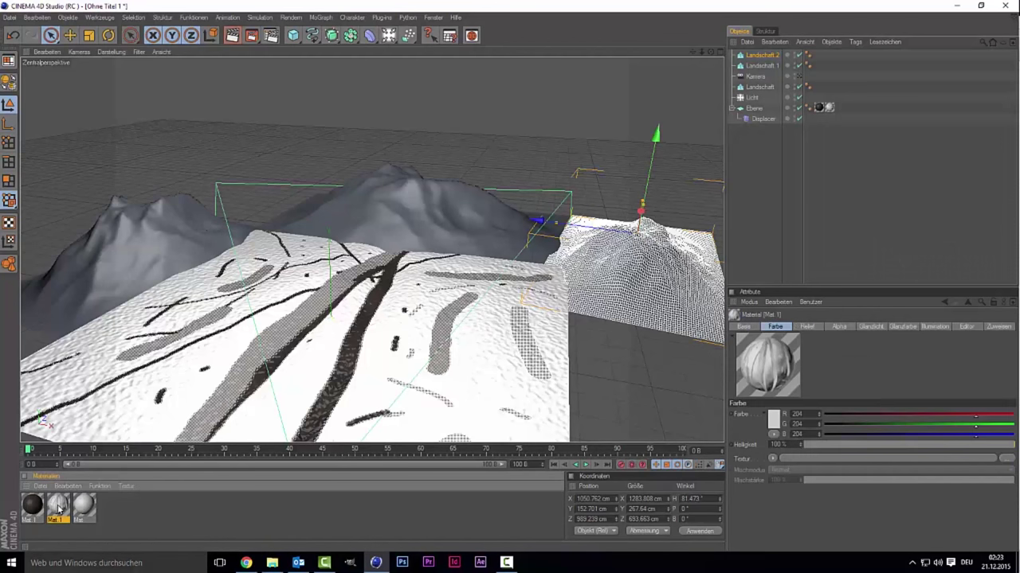
pyautogui.hotkey('ctrl', 'c')
pyautogui.hotkey('ctrl', 'v')
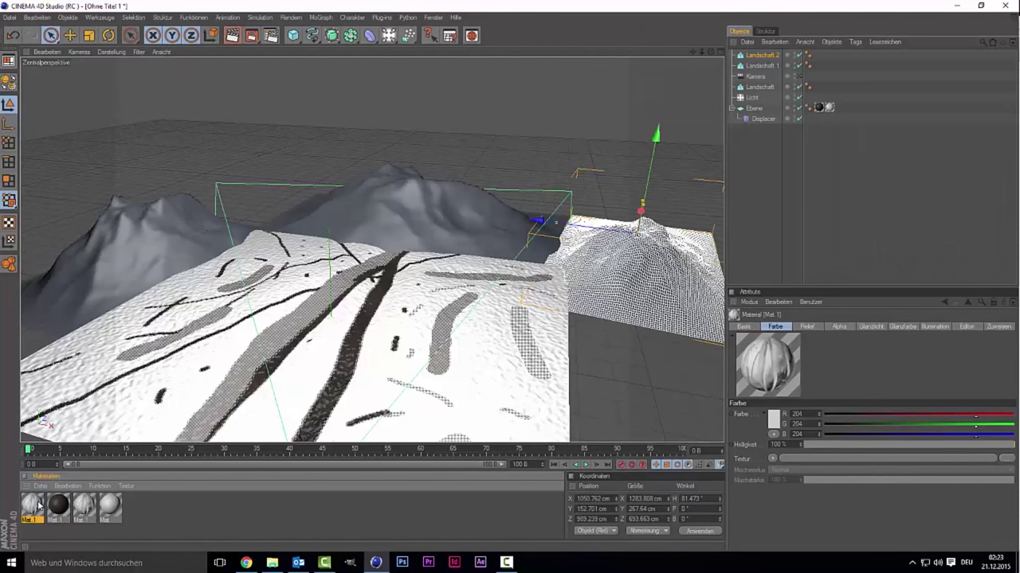
pyautogui.doubleClick(33, 505)
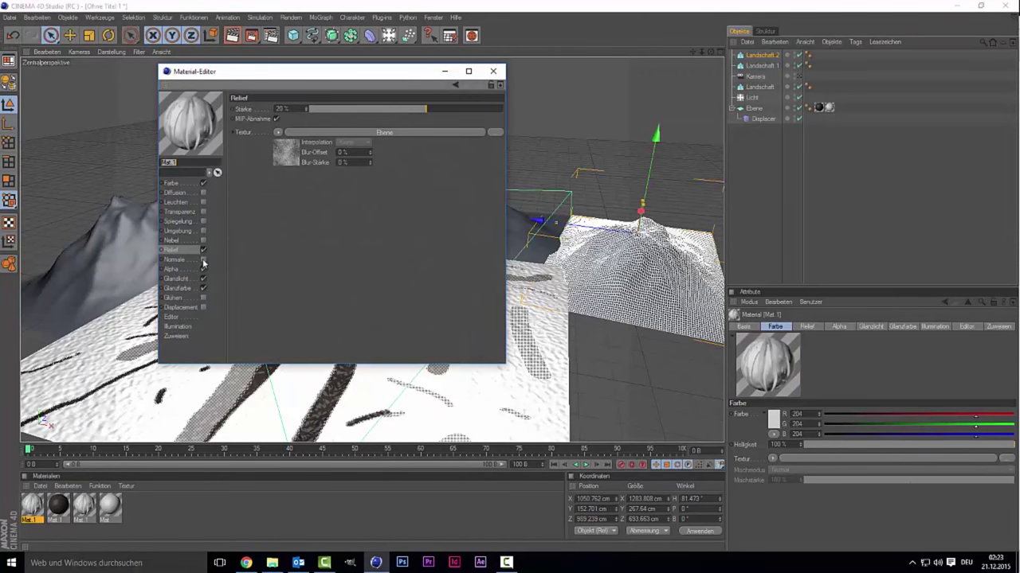
pyautogui.click(205, 255)
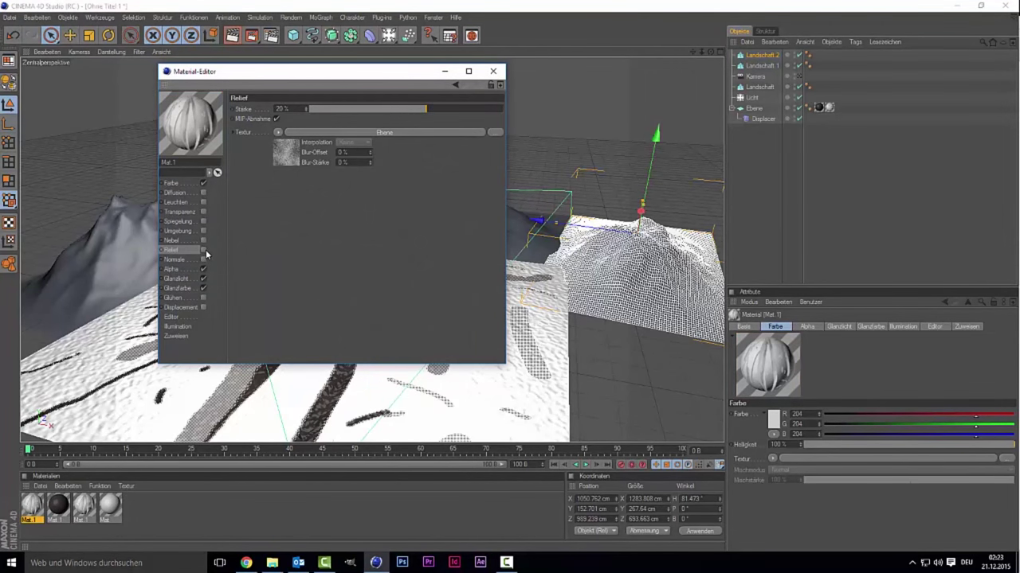
pyautogui.click(203, 272)
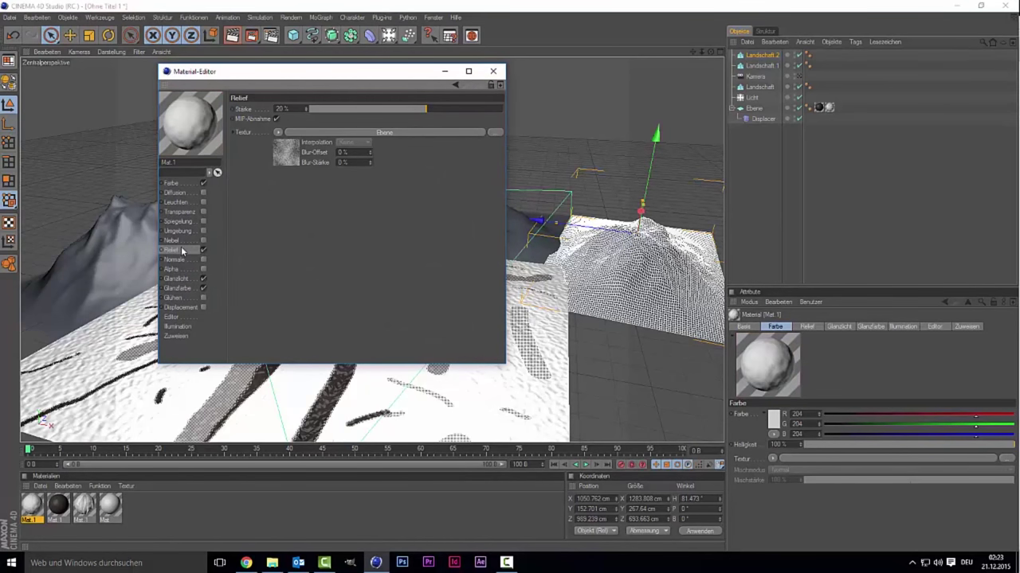
pyautogui.click(493, 71)
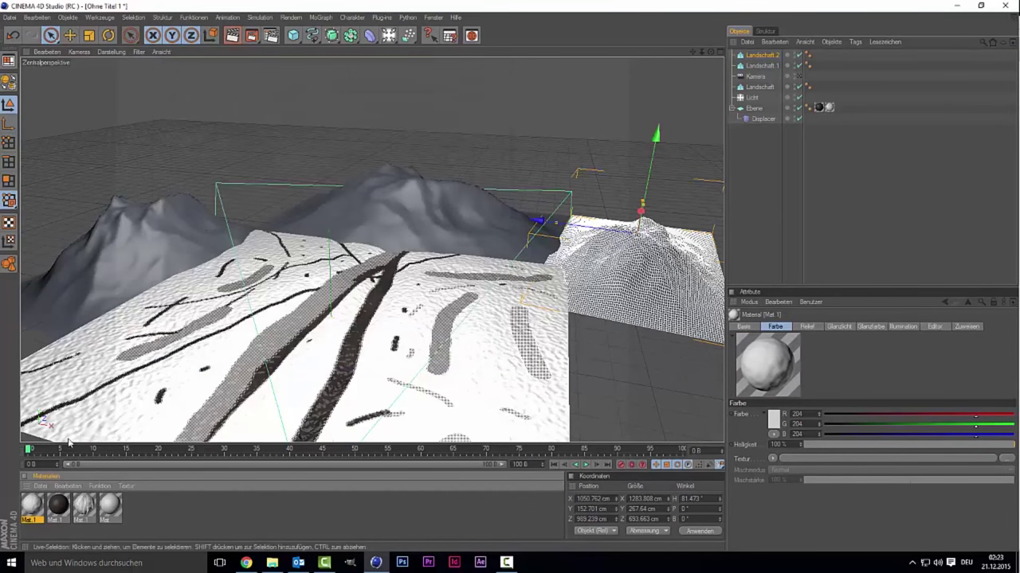
# - Apply Mat.1 to the left, middle and right mountains
pyautogui.moveTo(32, 512); pyautogui.dragTo(141, 227)
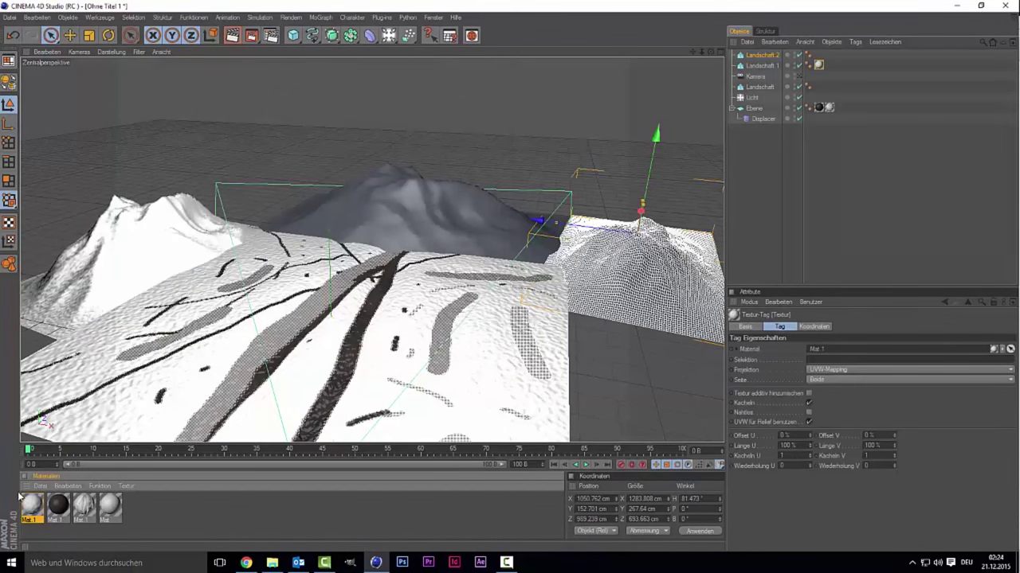
pyautogui.moveTo(32, 504); pyautogui.dragTo(430, 195)
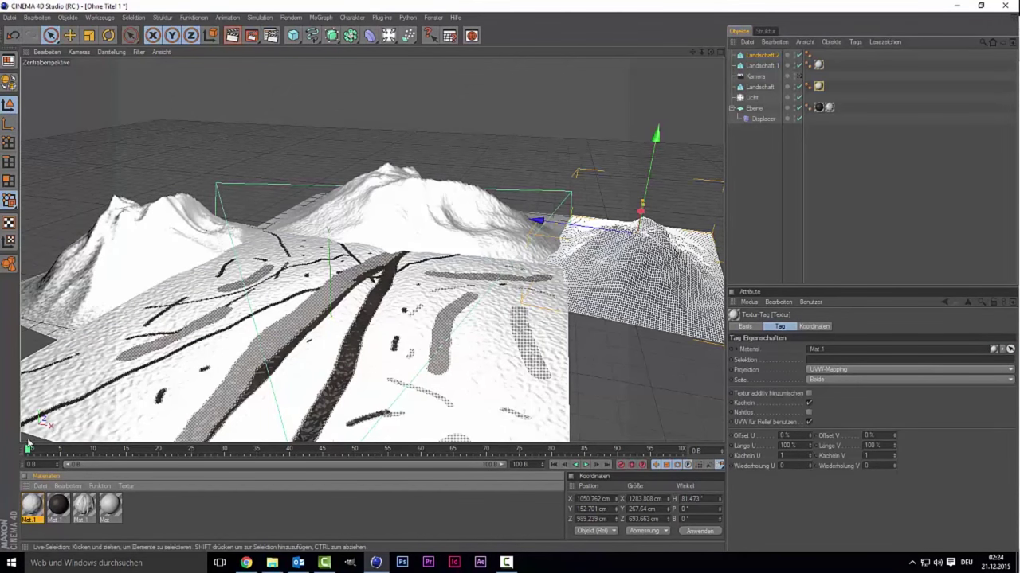
pyautogui.moveTo(36, 504); pyautogui.dragTo(701, 306)
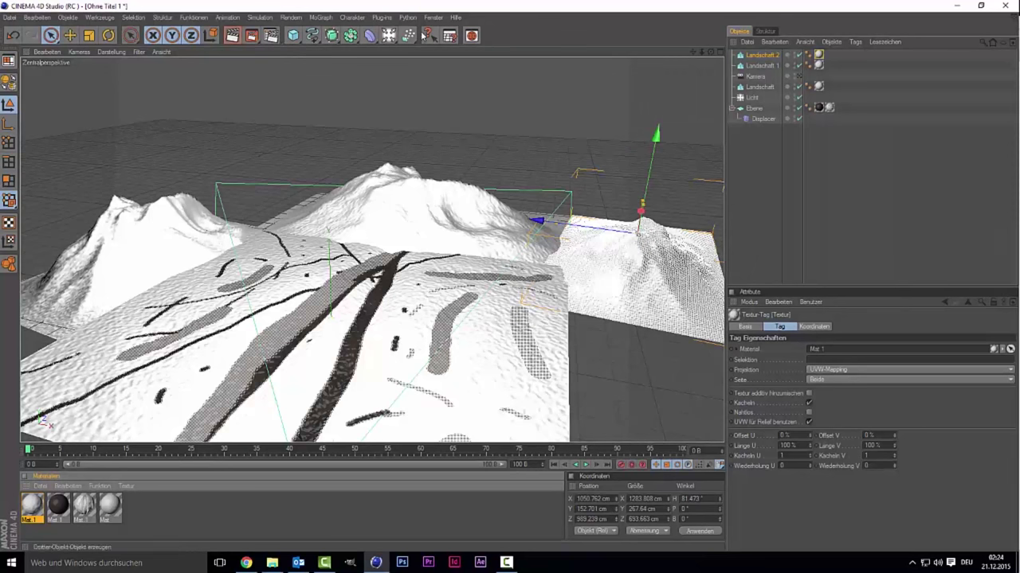
pyautogui.keyDown('alt'); pyautogui.moveTo(431, 199); pyautogui.dragTo(427, 207); pyautogui.keyUp('alt')
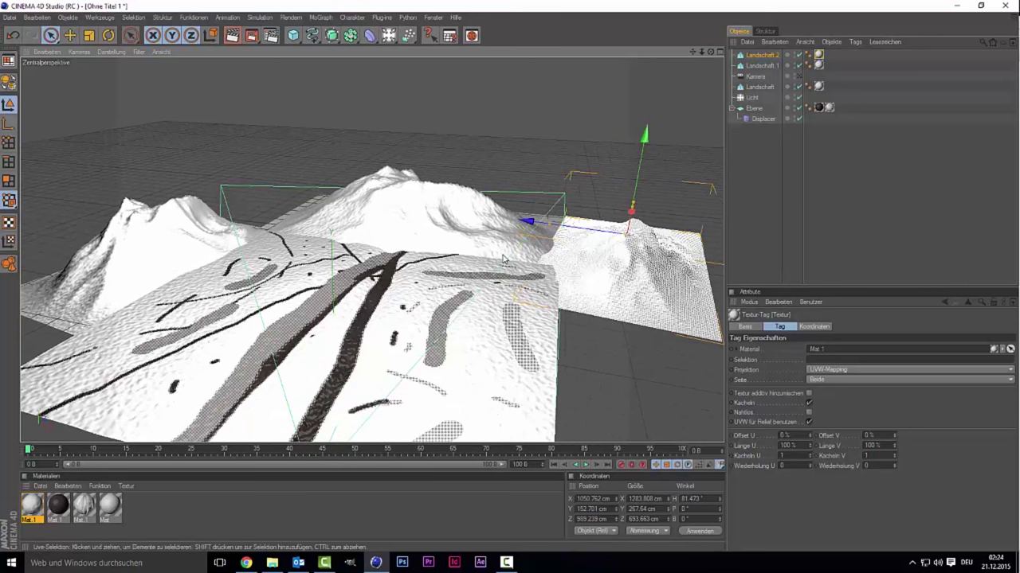
pyautogui.keyDown('alt'); pyautogui.moveTo(503, 258); pyautogui.dragTo(500, 263); pyautogui.keyUp('alt')
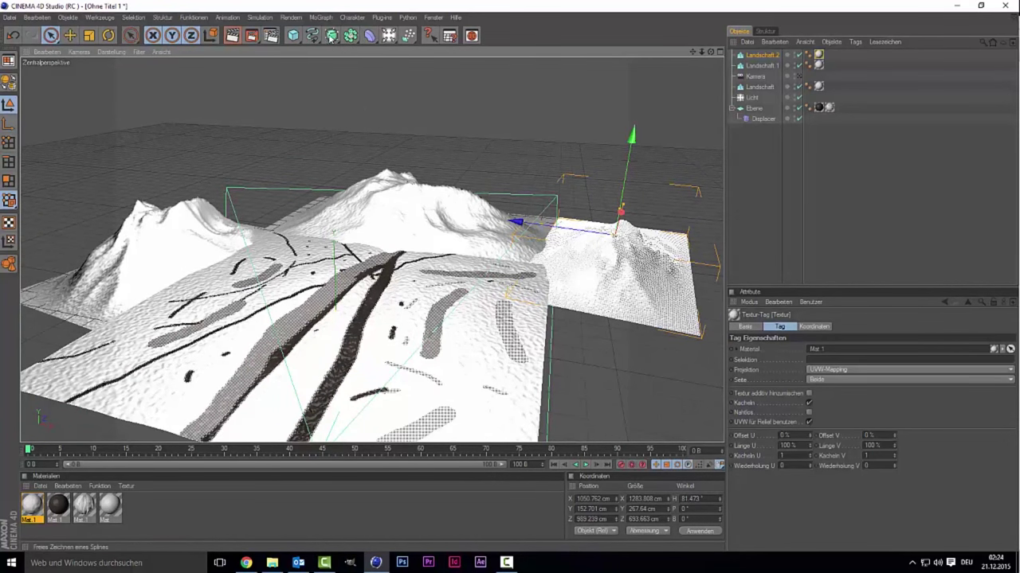
# - Add a particle Emitter, lift it above the terrain and set its pitch to -90°
pyautogui.click(409, 38)
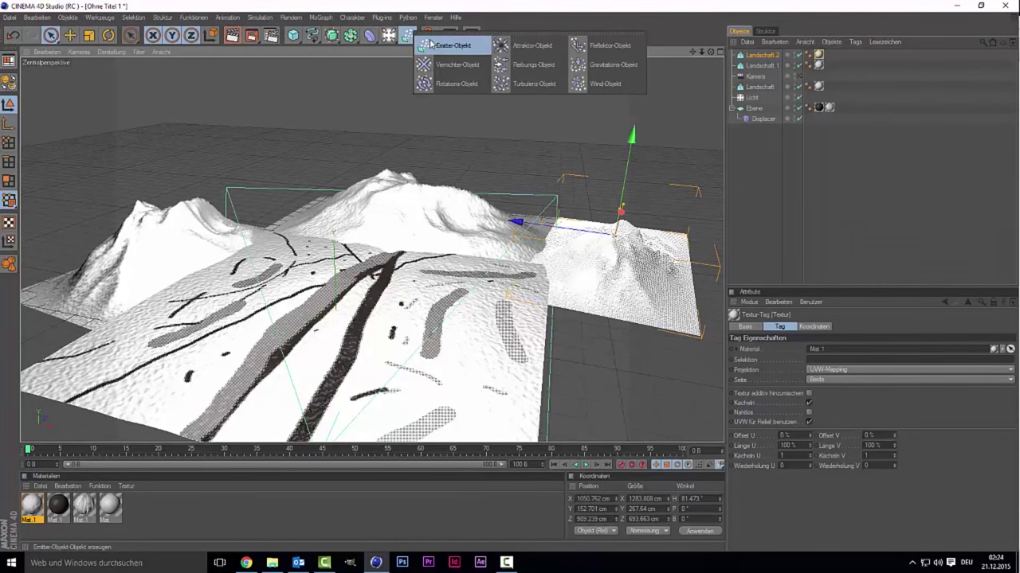
pyautogui.click(430, 44)
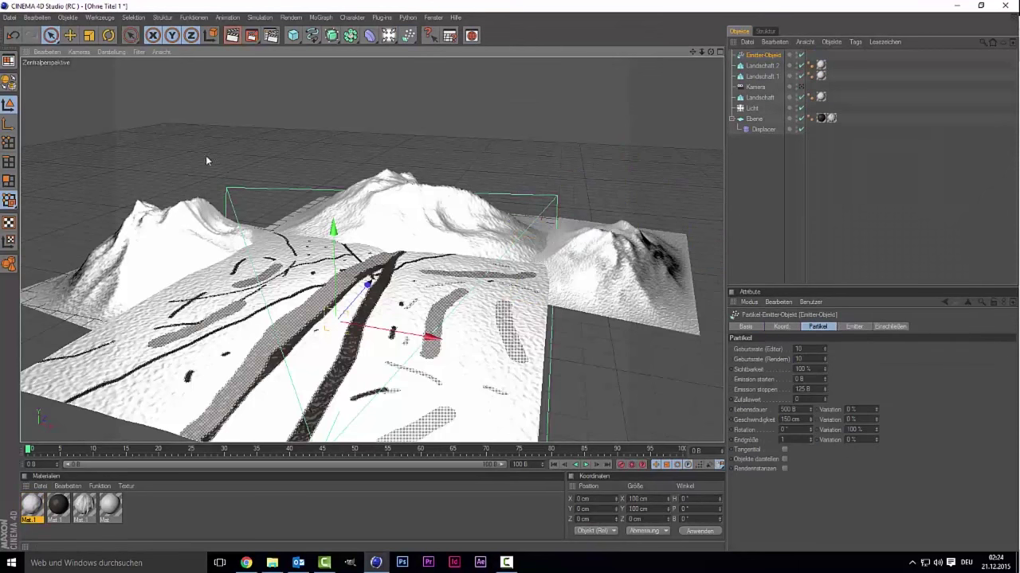
pyautogui.moveTo(335, 251); pyautogui.dragTo(303, 229)
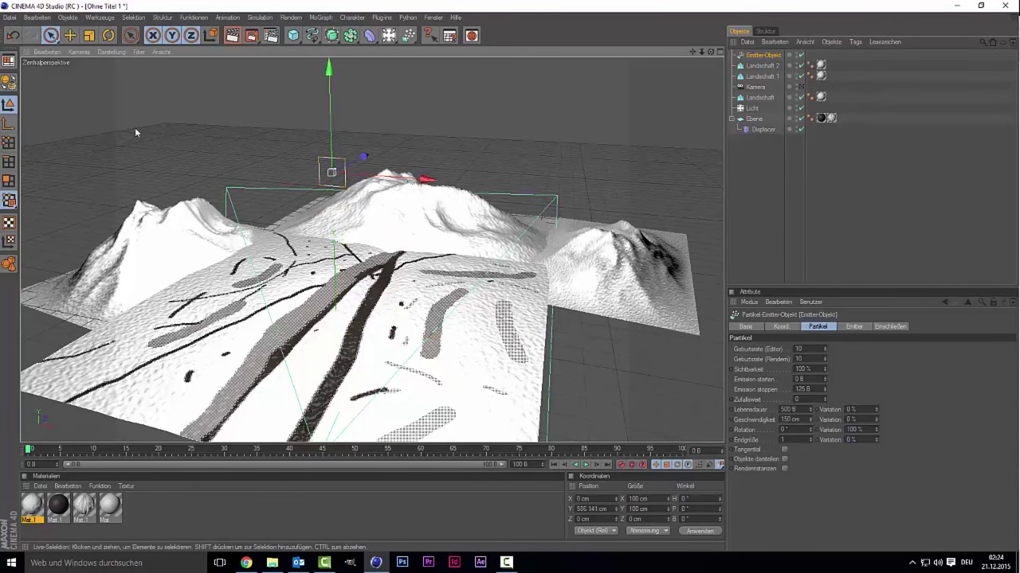
pyautogui.press('r')
pyautogui.moveTo(316, 176)
pyautogui.mouseDown()
pyautogui.moveTo(333, 127)
pyautogui.moveTo(337, 148)
pyautogui.mouseUp()
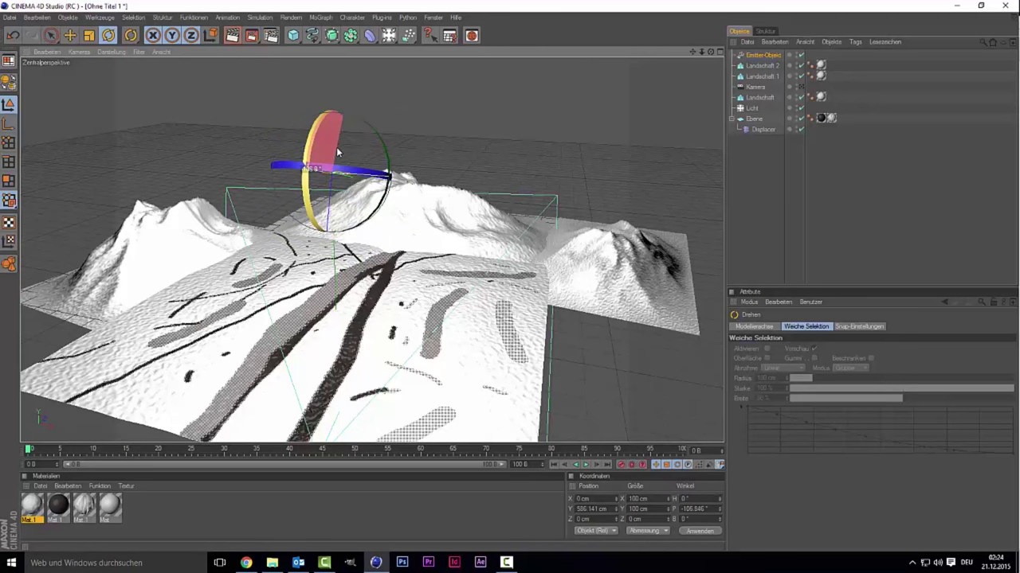
pyautogui.moveTo(337, 149); pyautogui.dragTo(335, 140)
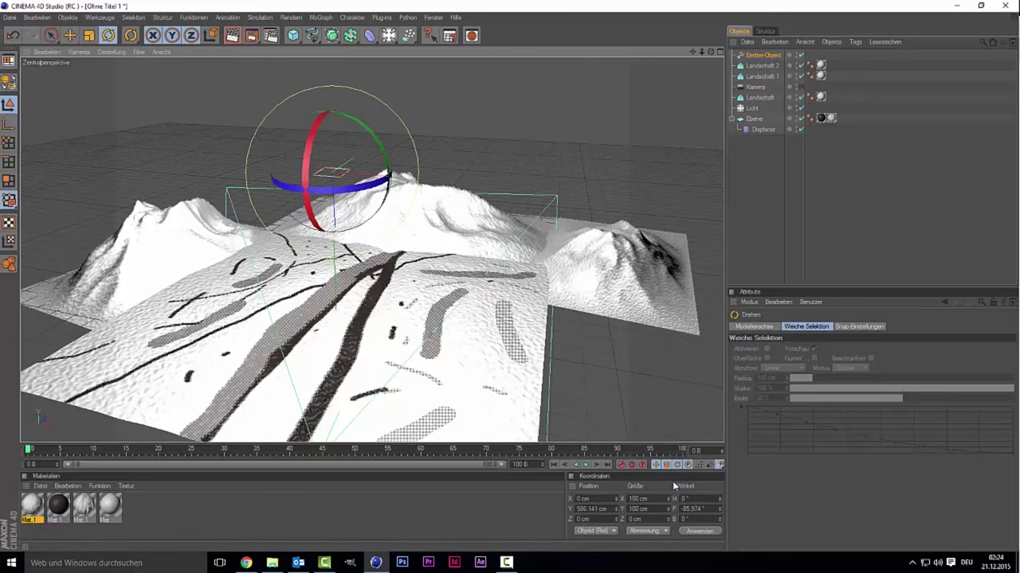
pyautogui.doubleClick(695, 509)
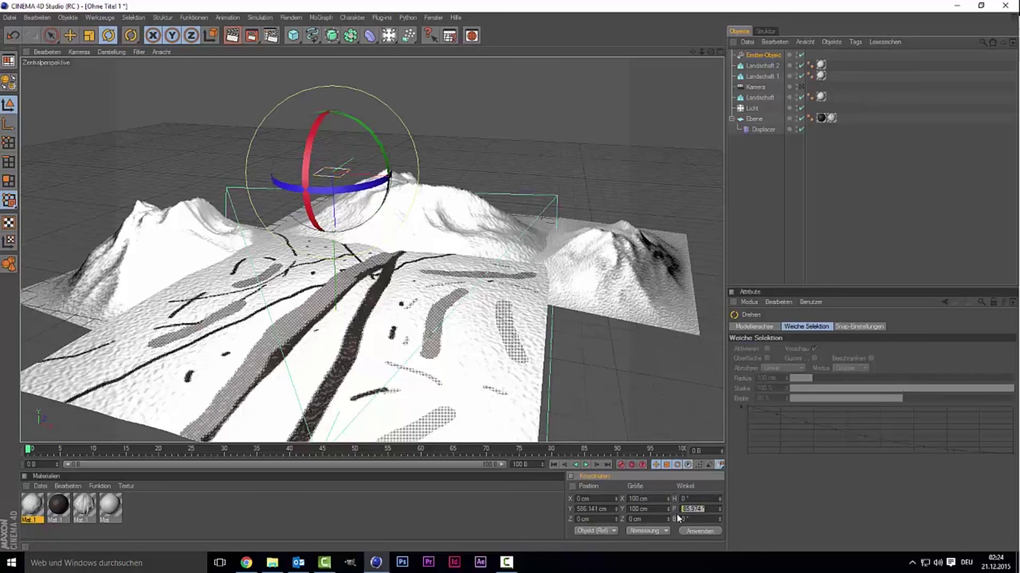
pyautogui.press('BackSpace')
pyautogui.write('-90')
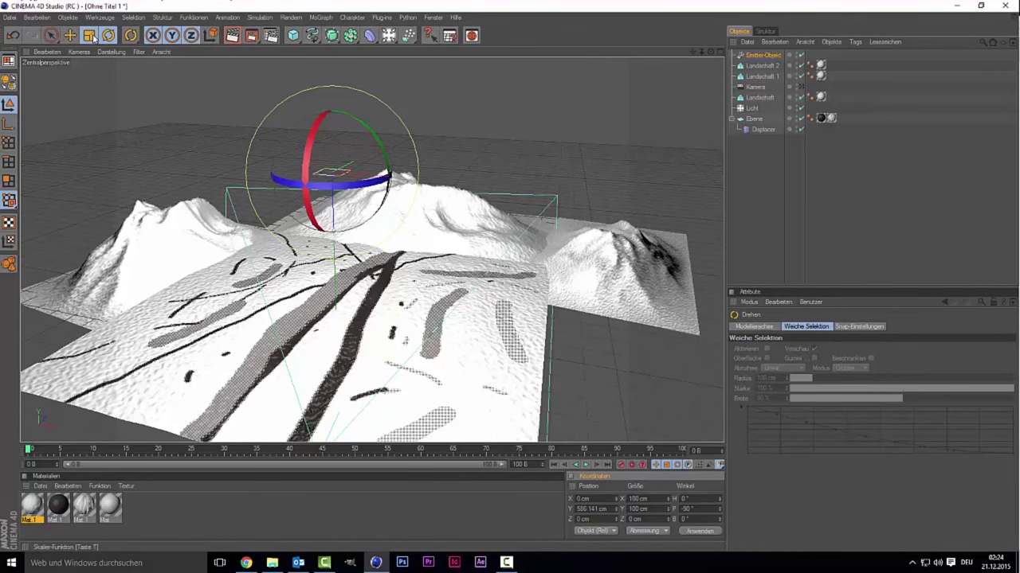
# - Scale the emitter to 1659.7 cm and raise it further above the mountains
pyautogui.click(85, 34)
pyautogui.moveTo(339, 172)
pyautogui.mouseDown()
pyautogui.moveTo(351, 169)
pyautogui.moveTo(72, 109)
pyautogui.mouseUp()
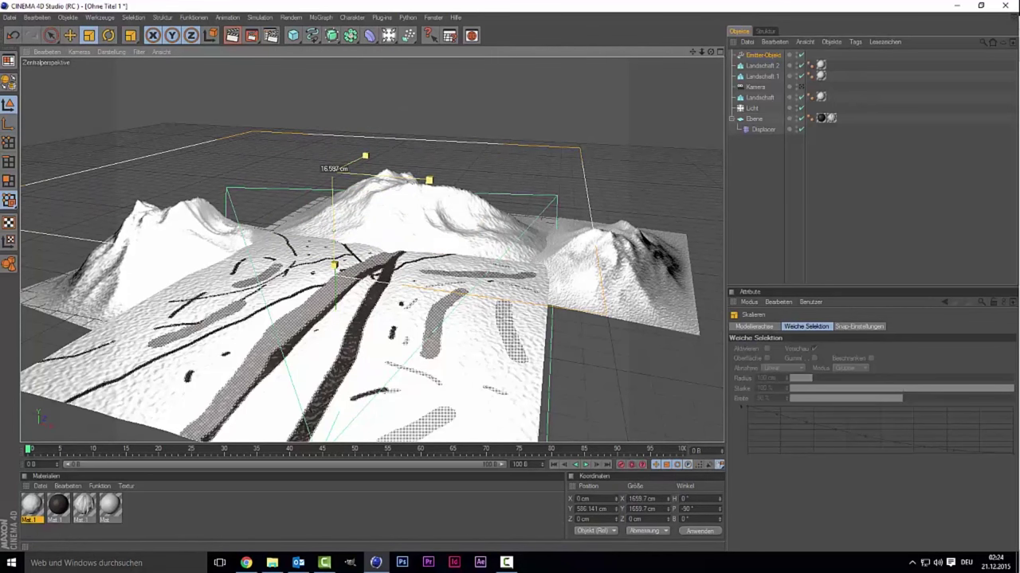
pyautogui.click(50, 35)
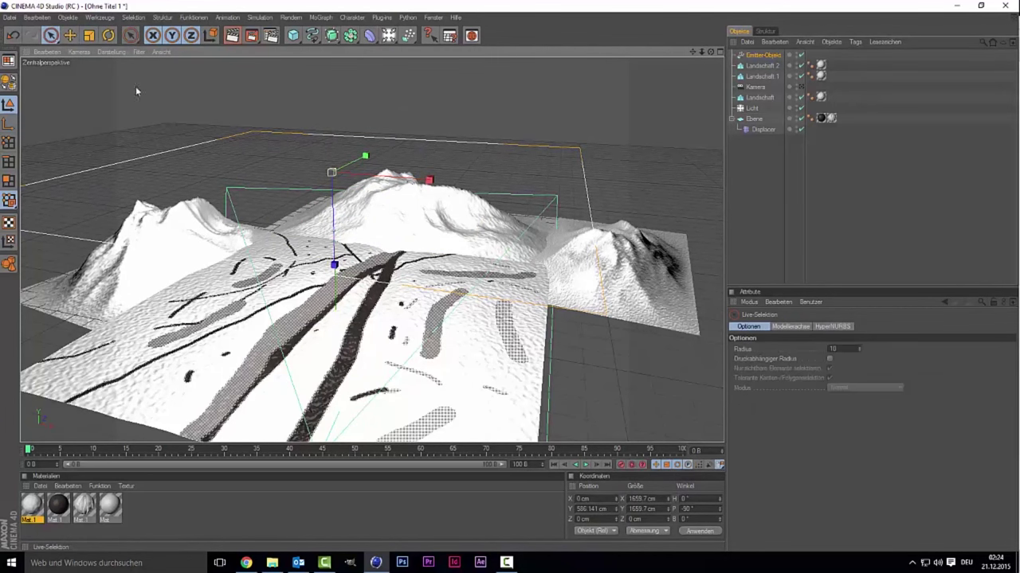
pyautogui.click(341, 216)
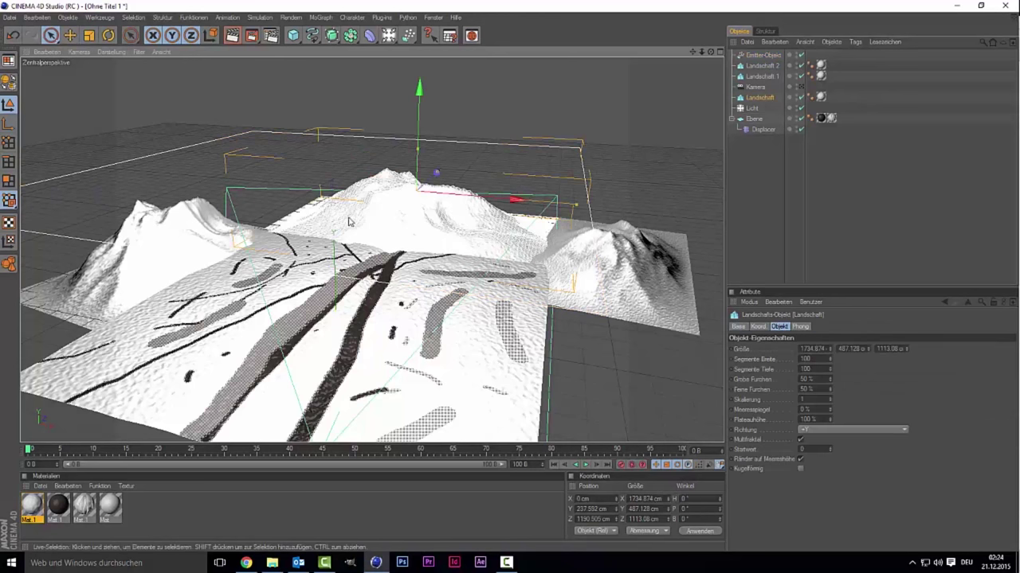
pyautogui.click(763, 55)
pyautogui.moveTo(338, 263)
pyautogui.mouseDown()
pyautogui.moveTo(331, 149)
pyautogui.moveTo(333, 212)
pyautogui.mouseUp()
# - Orbit the view and play the animation to frame 41 to preview the particles
pyautogui.scroll(-2, 616, 137)
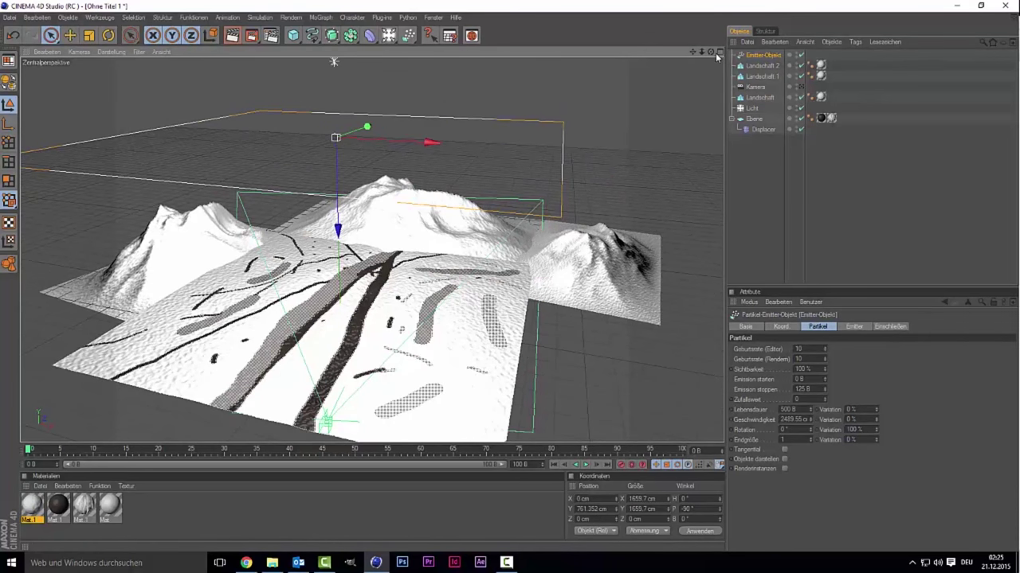
pyautogui.moveTo(715, 52); pyautogui.dragTo(485, 164)
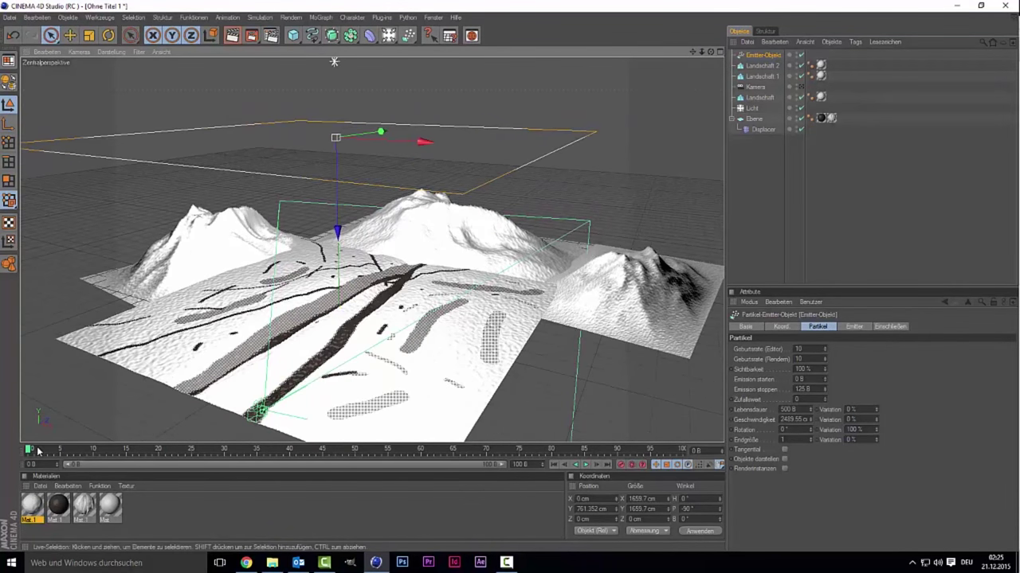
pyautogui.press('F8')
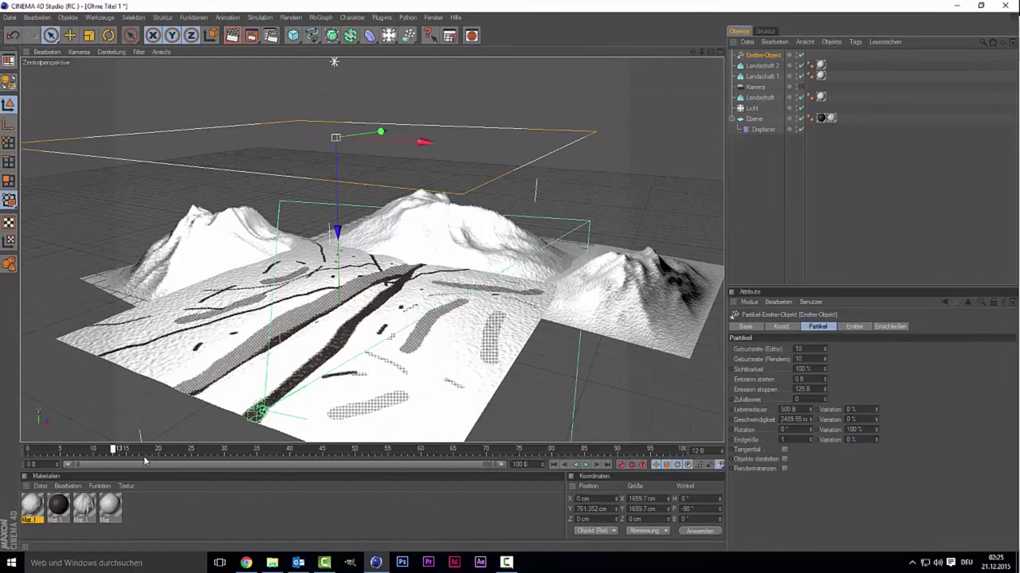
pyautogui.moveTo(266, 451); pyautogui.dragTo(297, 451)
# - Set the emitter's editor birth rate to 100 and scrub the timeline to check emission
pyautogui.click(755, 55)
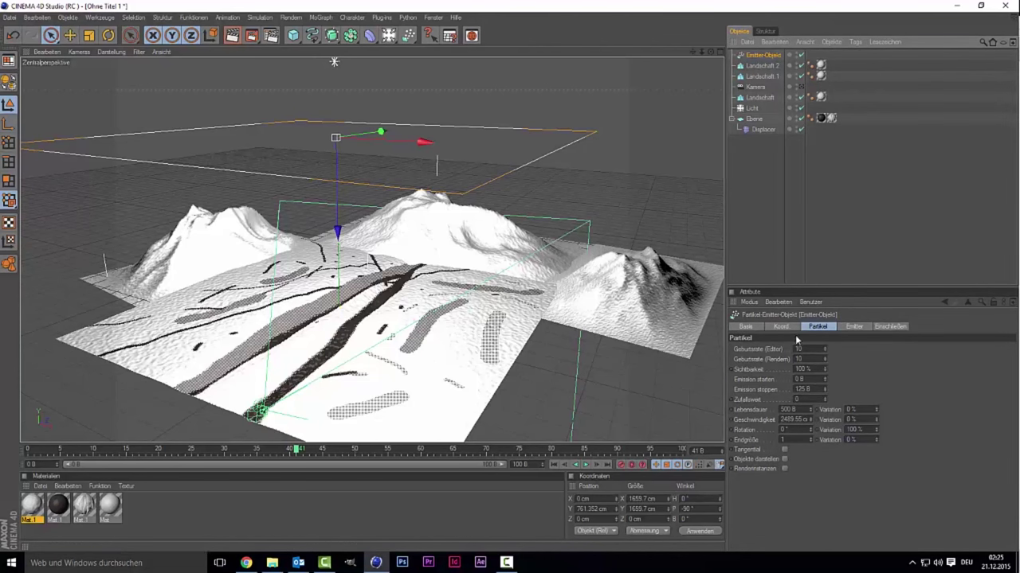
pyautogui.click(801, 349)
pyautogui.write('00')
pyautogui.moveTo(33, 457)
pyautogui.mouseDown()
pyautogui.moveTo(191, 442)
pyautogui.moveTo(220, 451)
pyautogui.mouseUp()
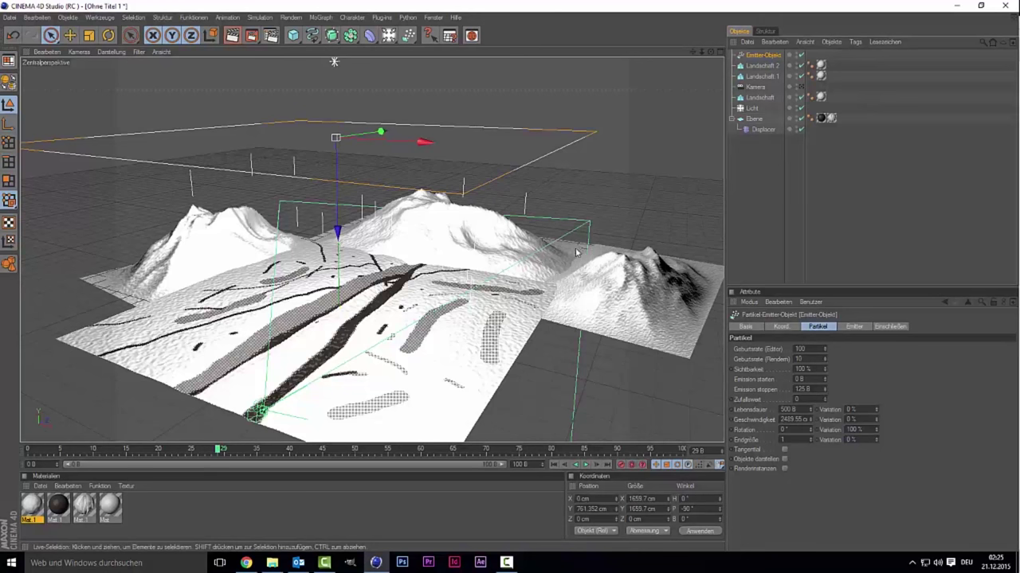
# - Add a Himmel sky object and an Umgebung environment object to the scene
pyautogui.click(388, 40)
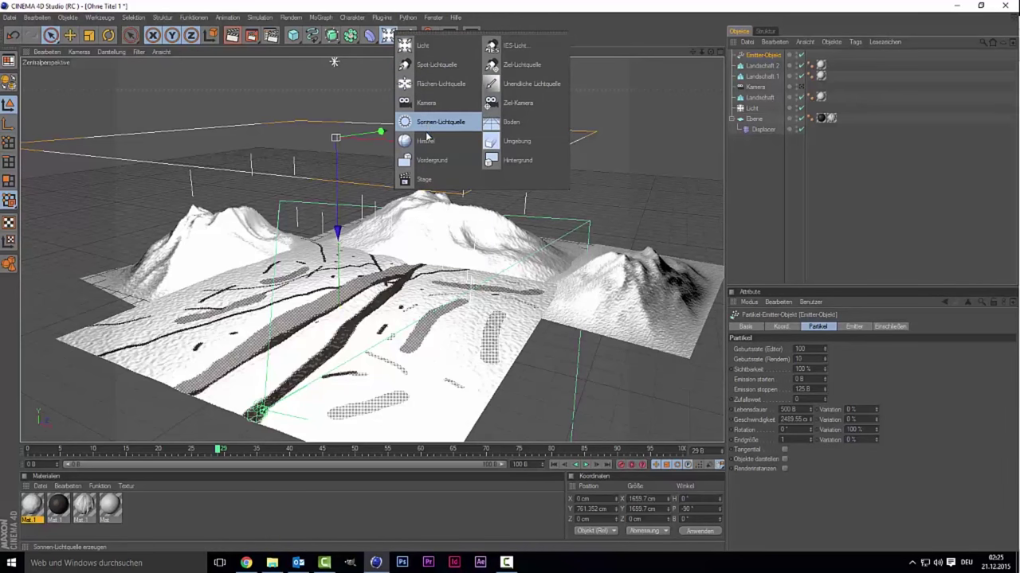
pyautogui.click(427, 140)
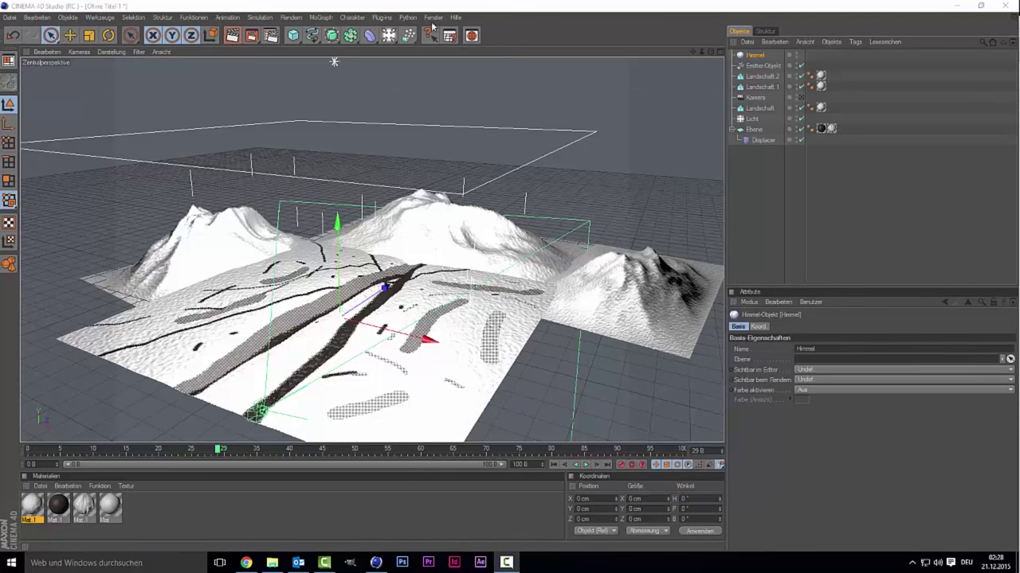
pyautogui.click(388, 36)
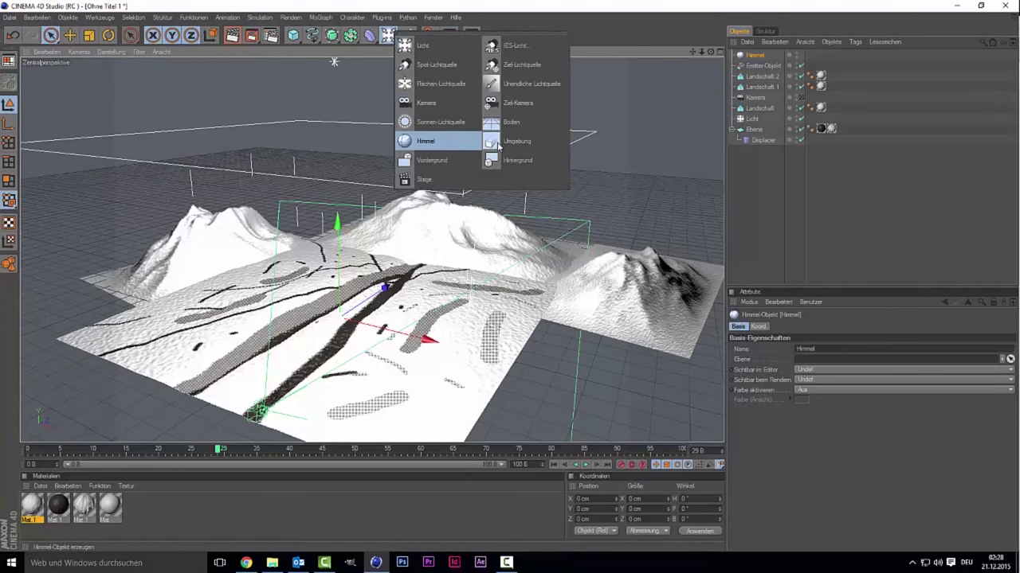
pyautogui.click(499, 145)
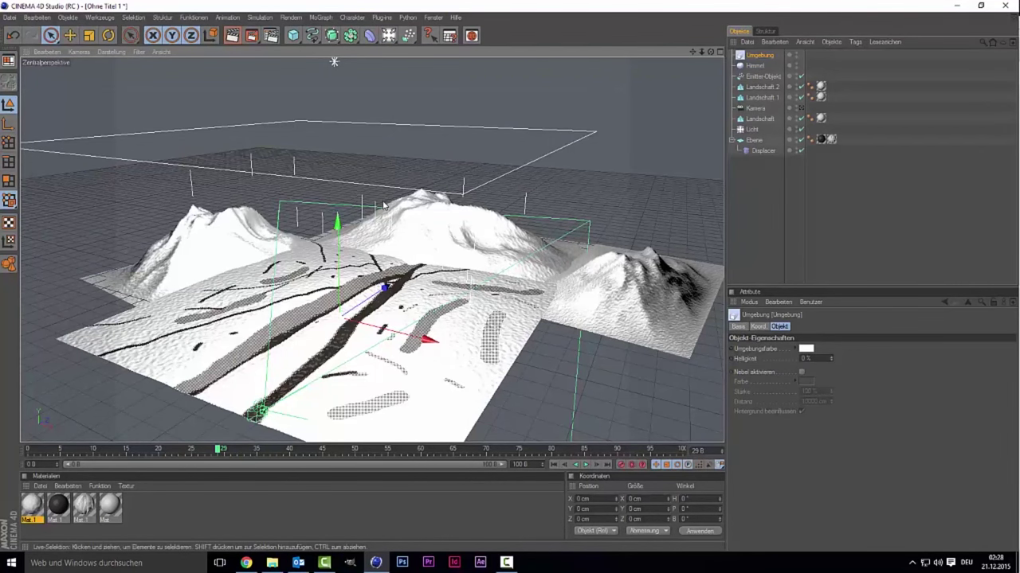
pyautogui.click(41, 486)
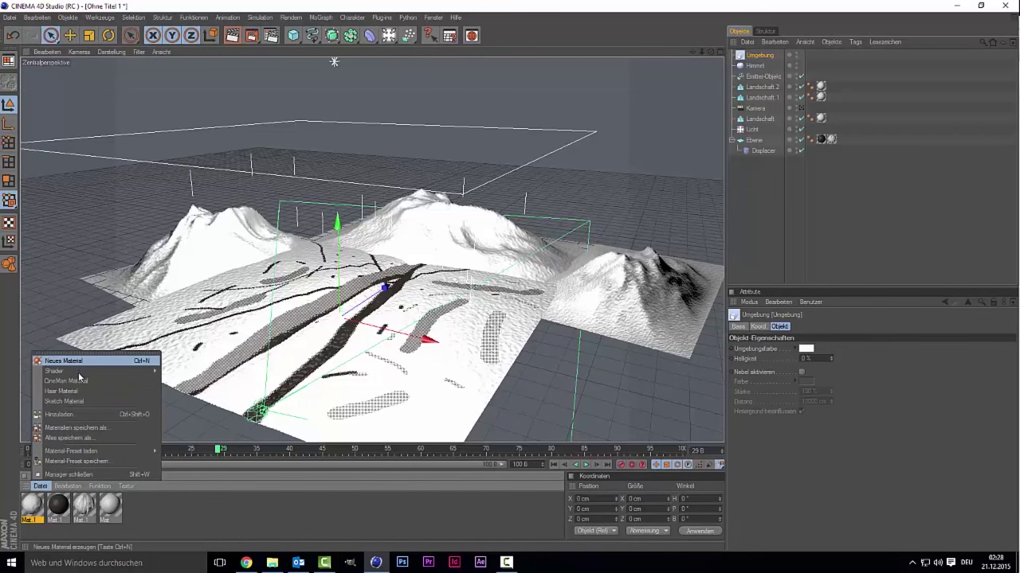
pyautogui.moveTo(95, 371)
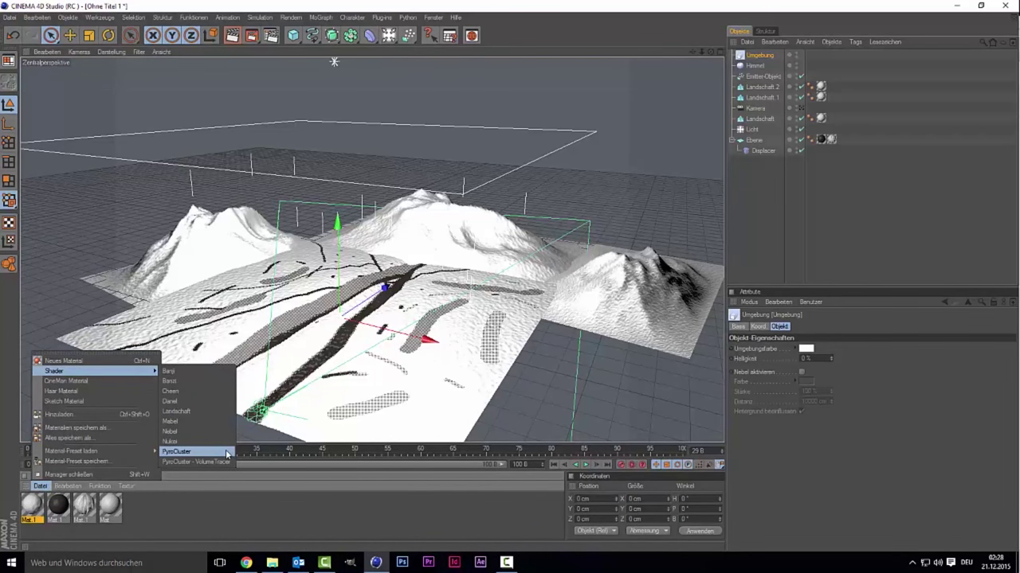
# - Create a PyroCluster material and a PyroCluster VolumeTracer material
pyautogui.click(227, 454)
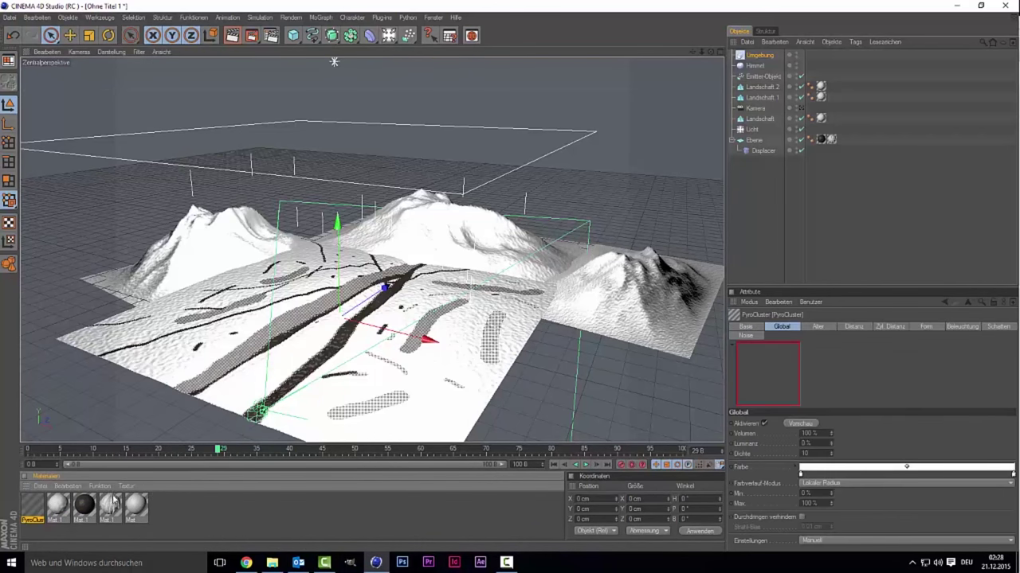
pyautogui.click(39, 486)
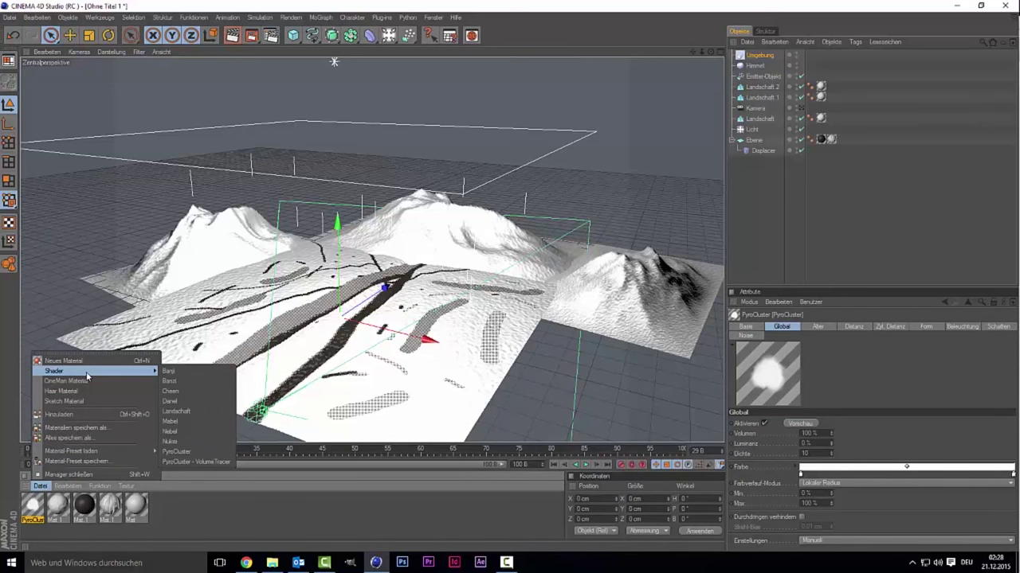
pyautogui.moveTo(55, 371)
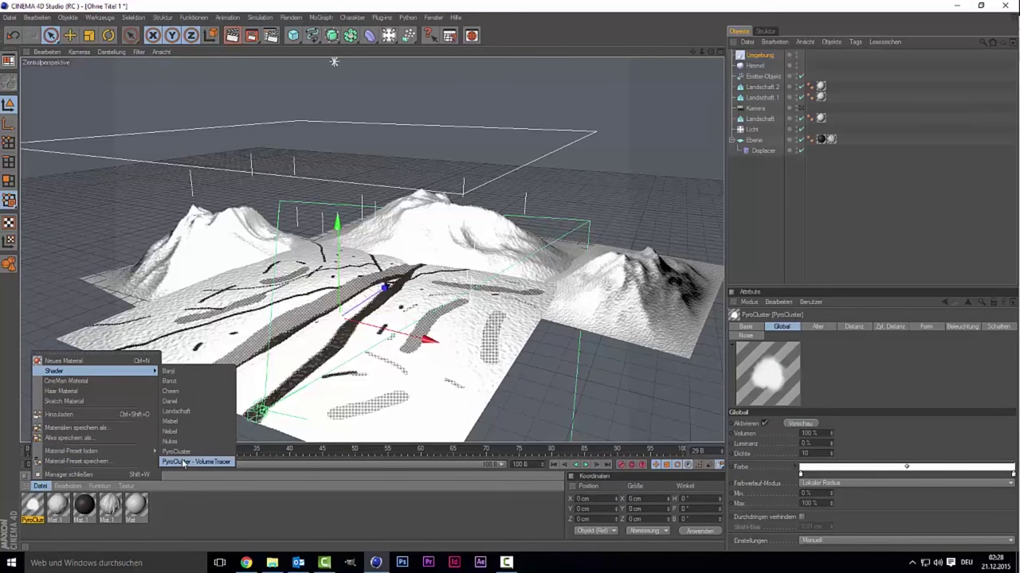
pyautogui.click(185, 463)
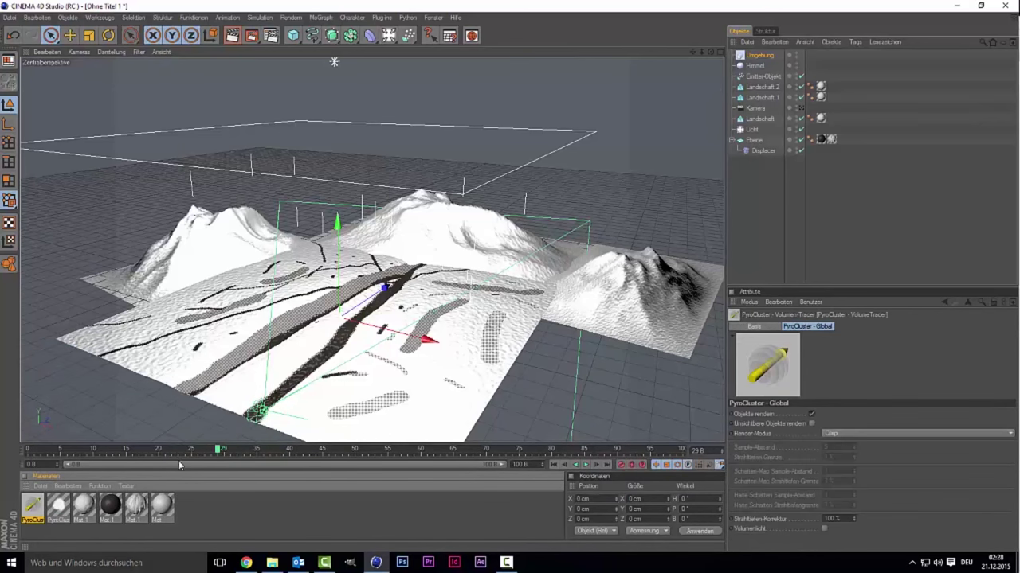
# - Set the PyroCluster material's Form radius to 20 cm
pyautogui.click(59, 505)
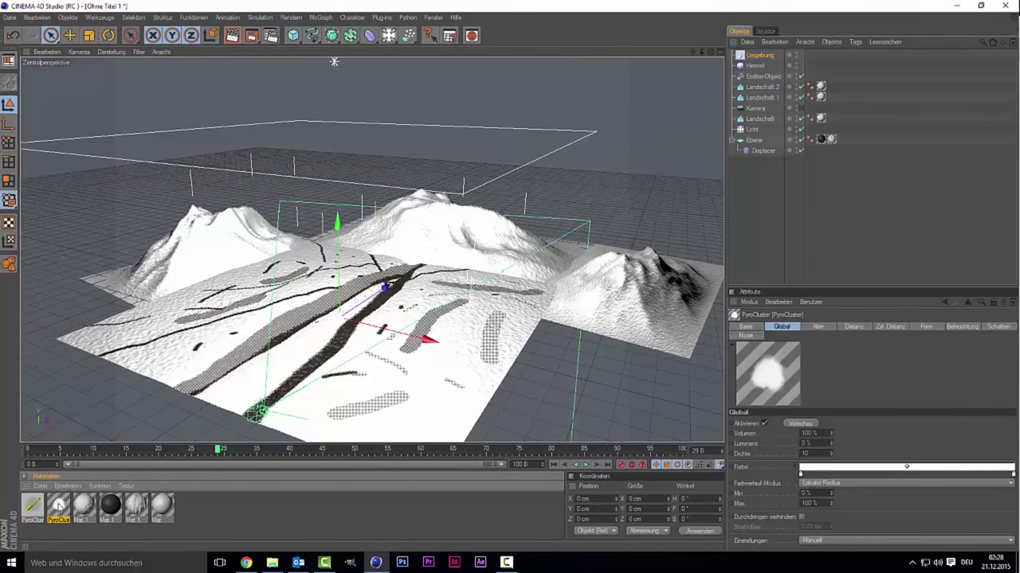
pyautogui.doubleClick(57, 507)
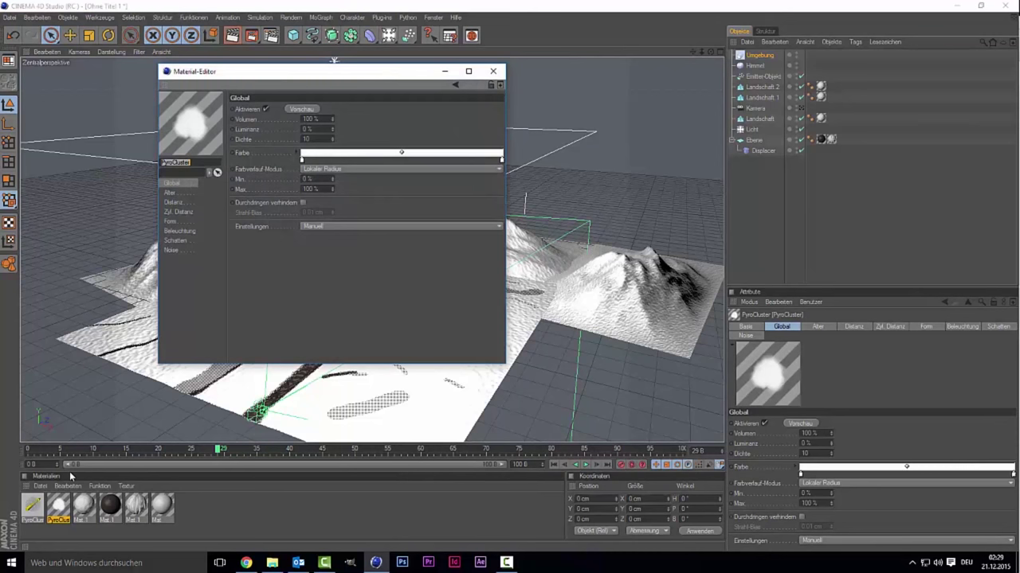
pyautogui.click(176, 224)
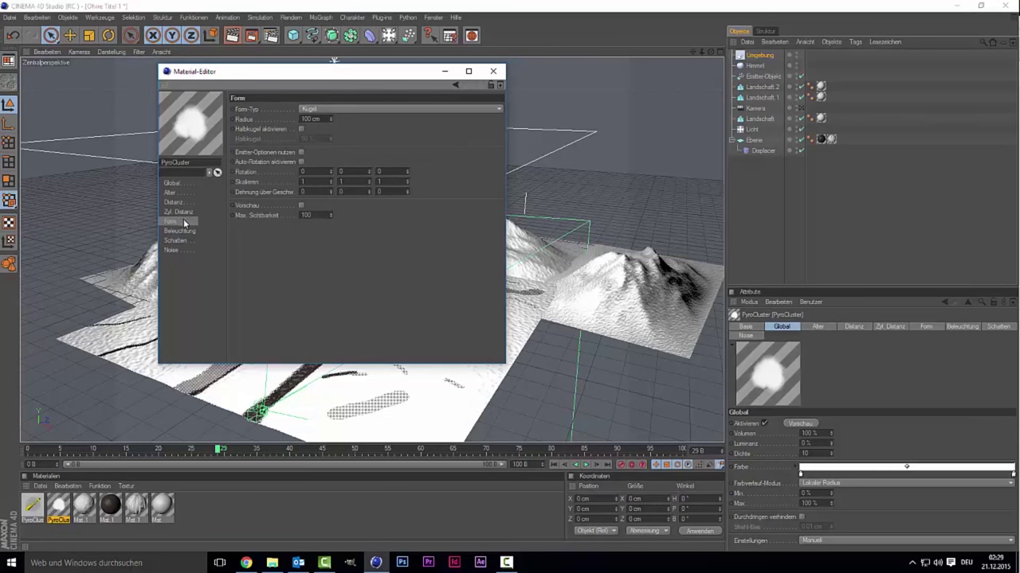
pyautogui.doubleClick(322, 119)
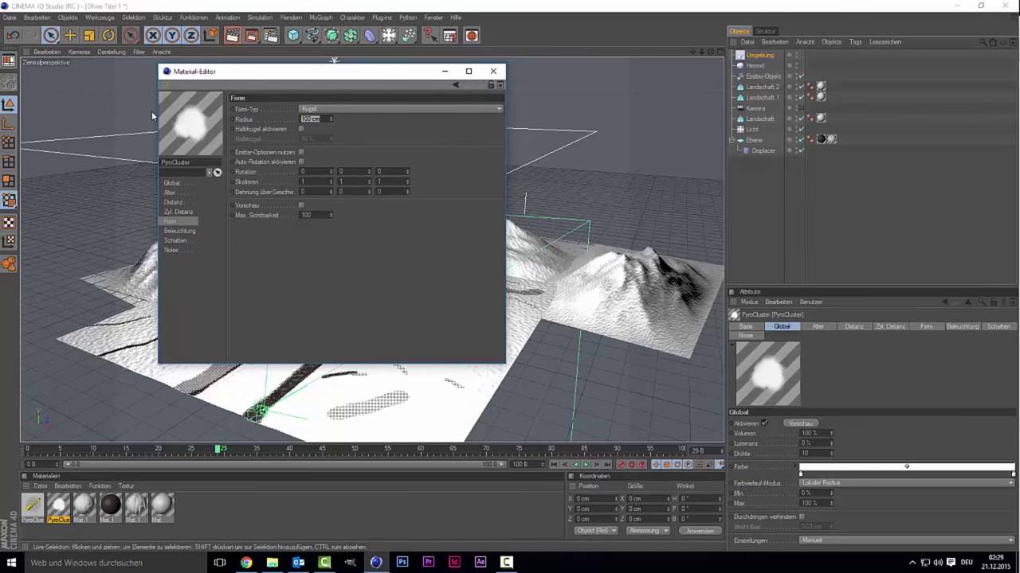
pyautogui.write('3')
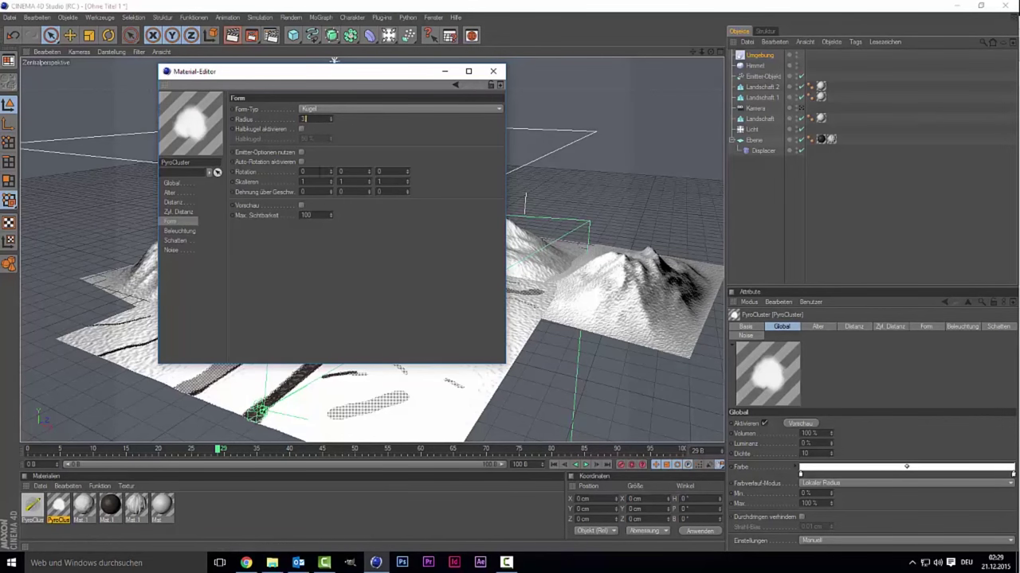
pyautogui.write('0')
pyautogui.press('Return')
# - Apply the PyroCluster material to the Umgebung environment object
pyautogui.click(493, 71)
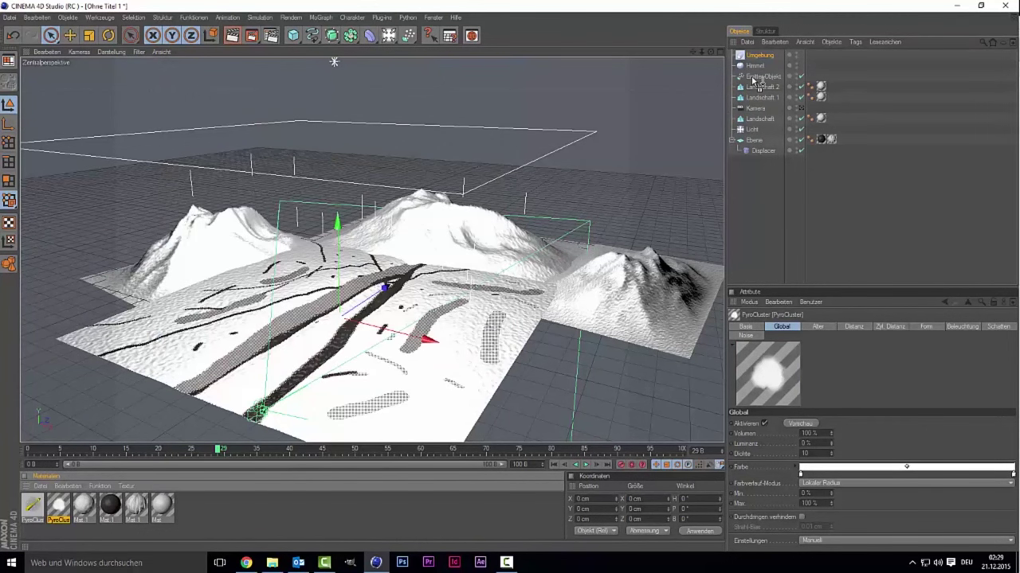
pyautogui.moveTo(755, 80); pyautogui.dragTo(757, 76)
pyautogui.click(29, 509)
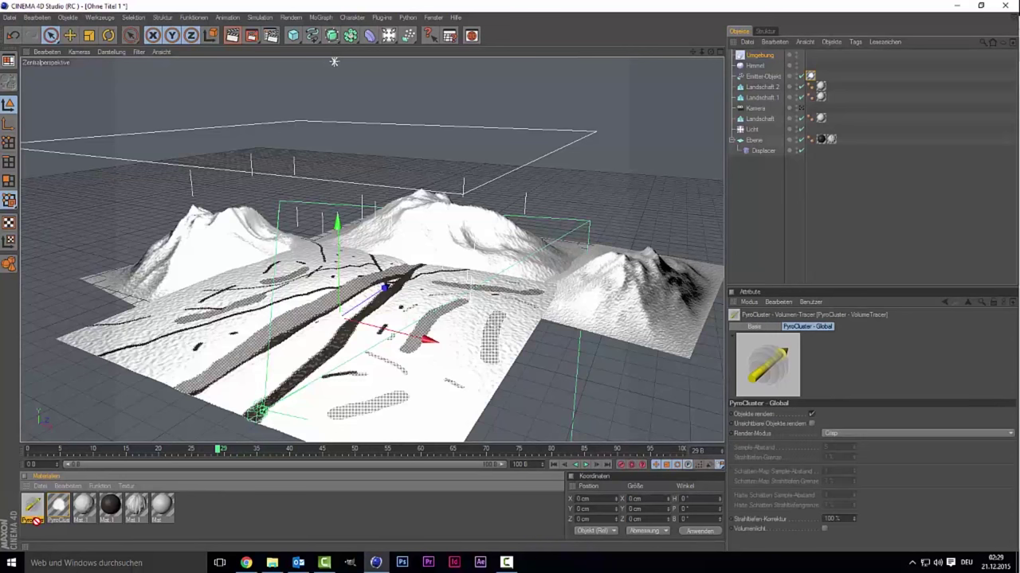
pyautogui.moveTo(764, 58); pyautogui.dragTo(763, 55)
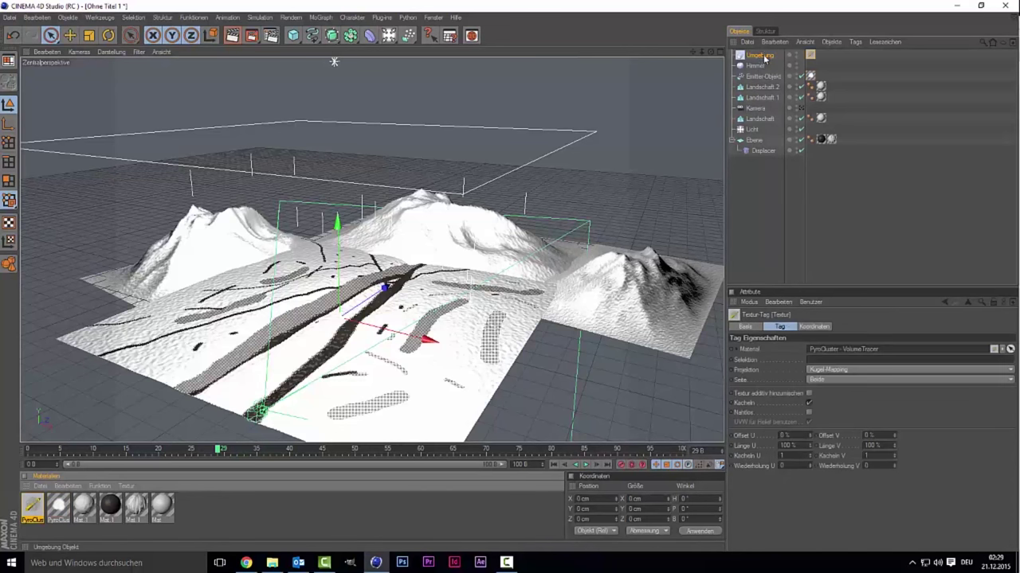
# - Enable fog on Umgebung with a 2000 cm distance, test-rendering the foggy scene
pyautogui.click(768, 57)
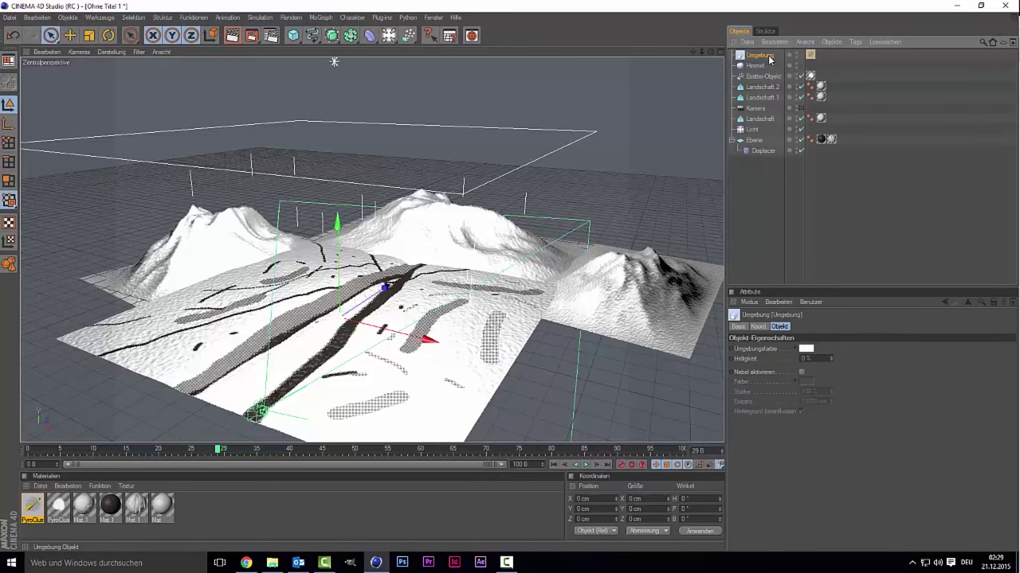
pyautogui.click(800, 371)
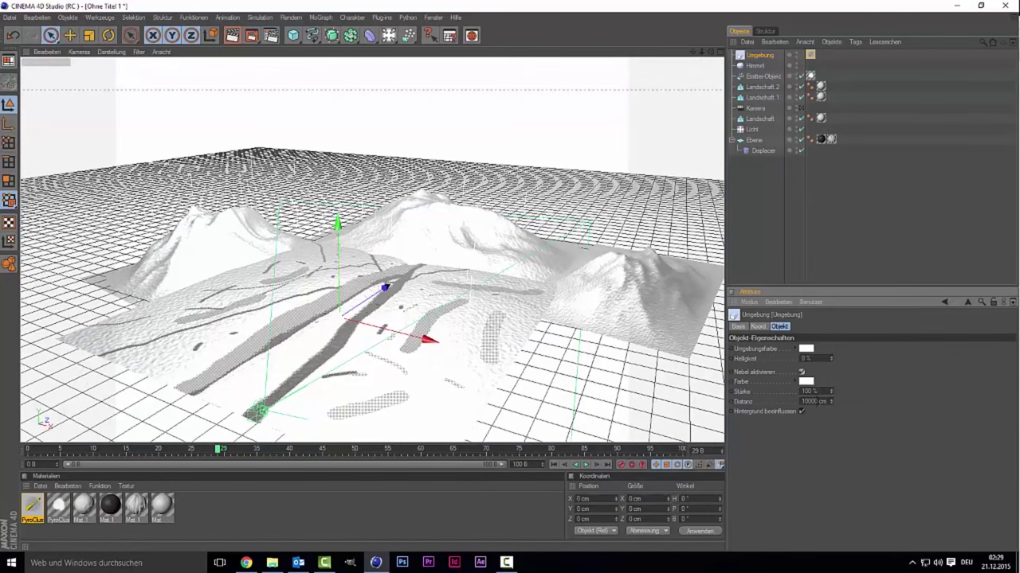
pyautogui.click(240, 40)
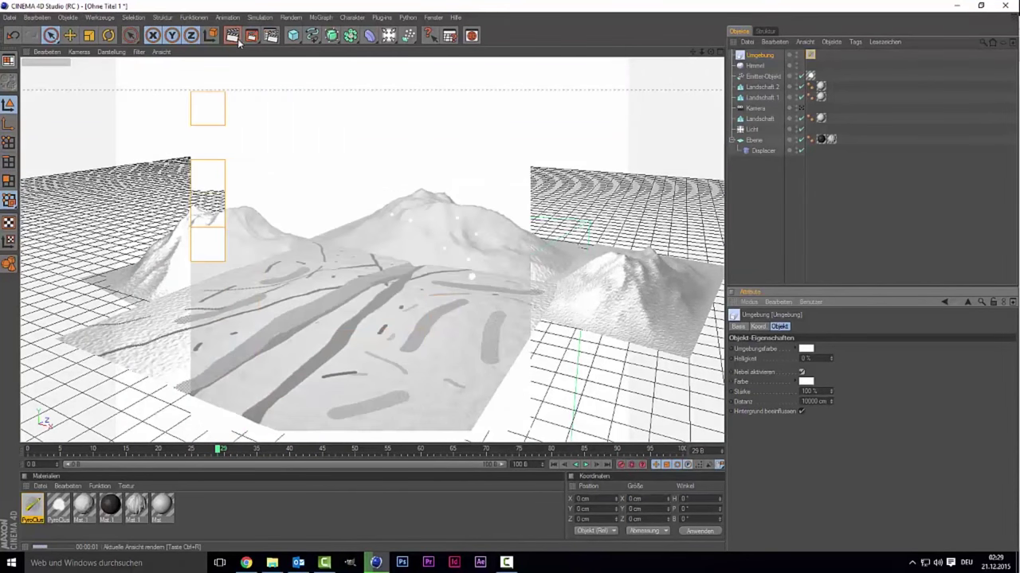
pyautogui.click(754, 140)
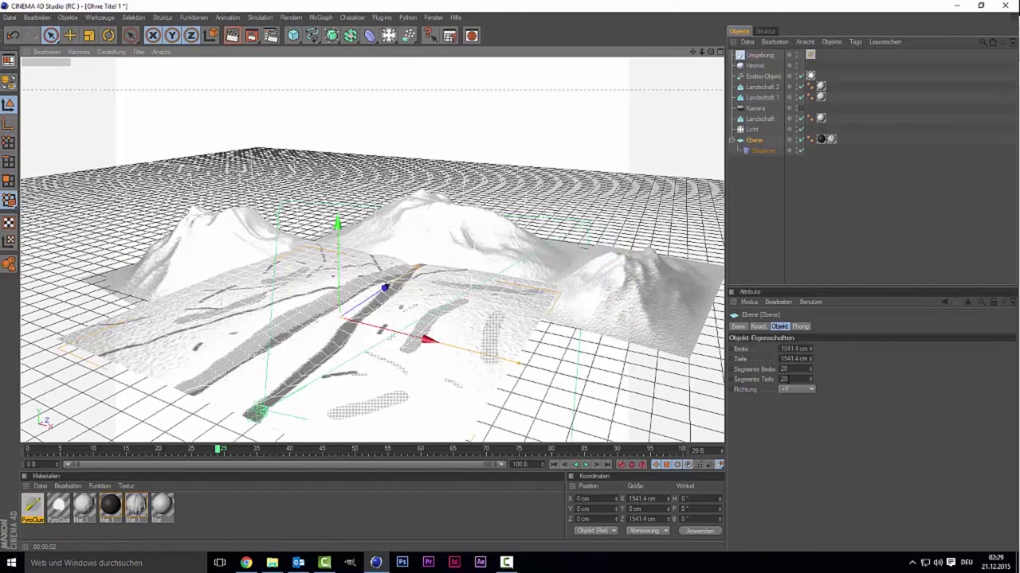
pyautogui.click(759, 55)
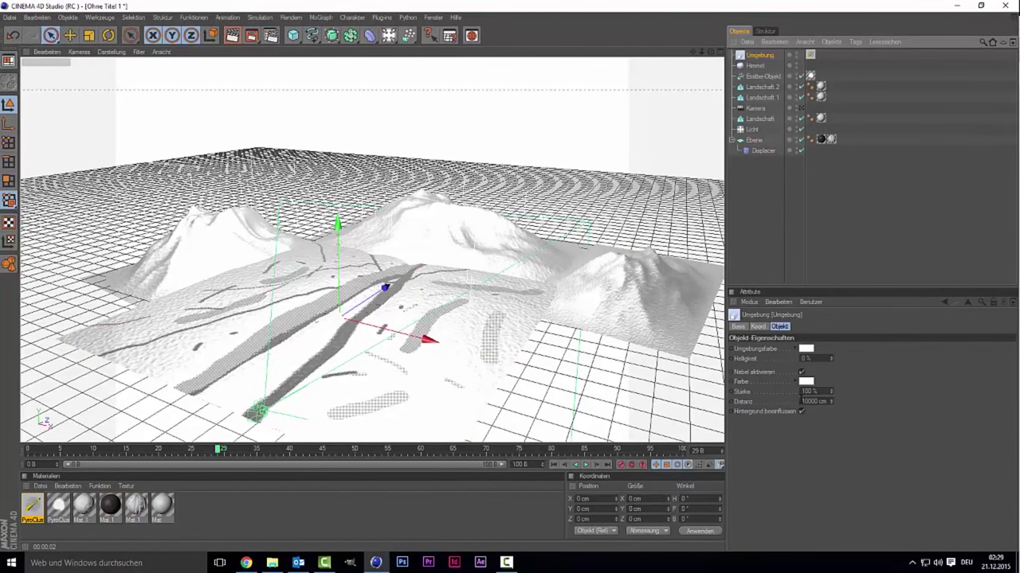
pyautogui.doubleClick(814, 402)
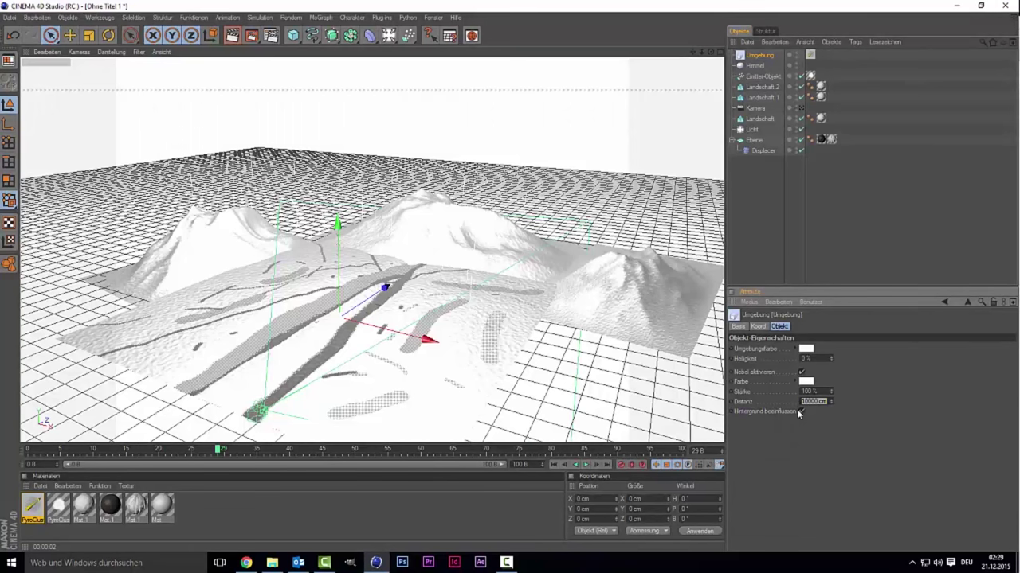
pyautogui.write('1')
pyautogui.press('Return')
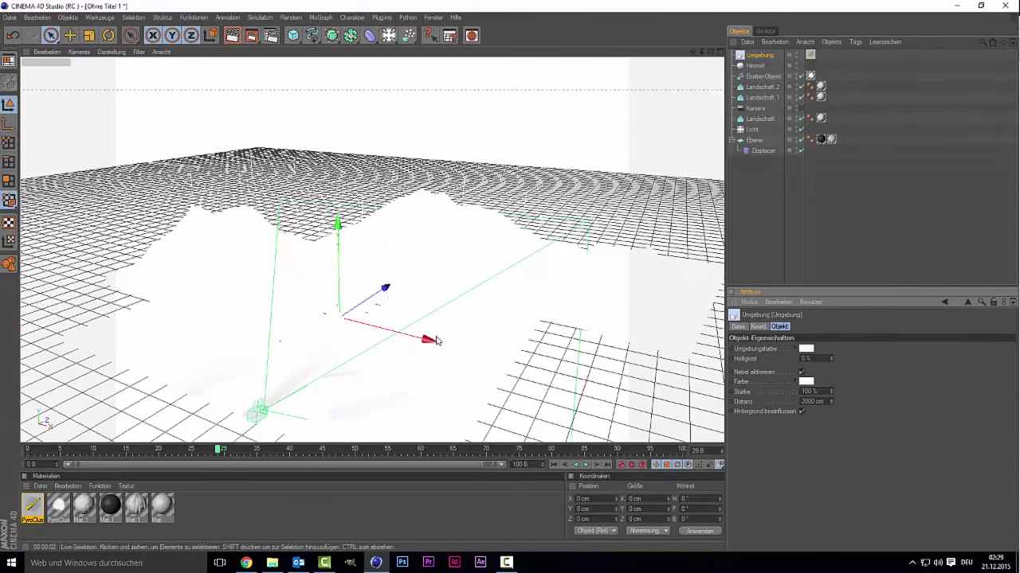
# - Select the Kamera object and look through it in the viewport
pyautogui.scroll(2, 342, 327)
pyautogui.scroll(1, 357, 323)
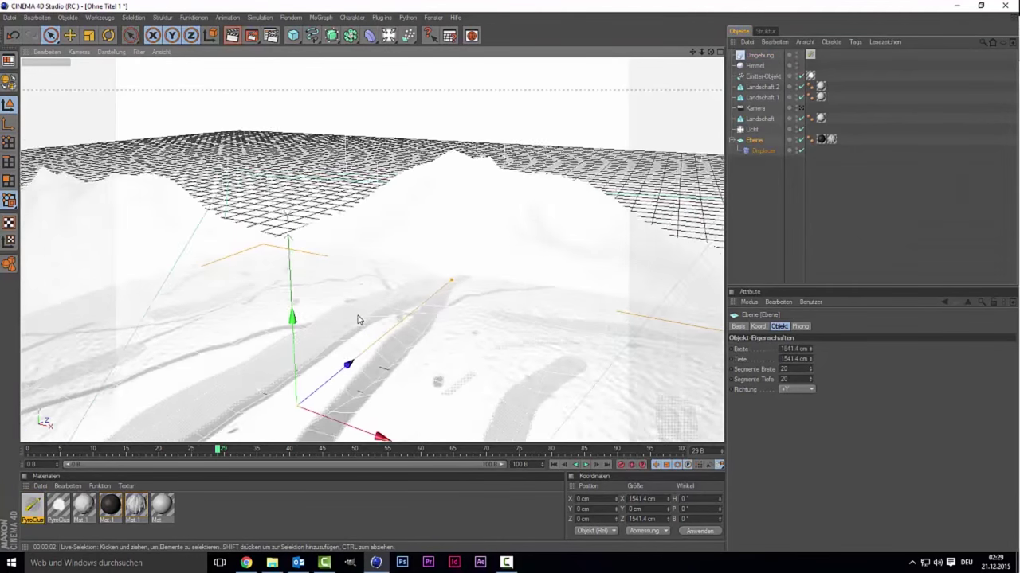
pyautogui.scroll(1, 358, 318)
pyautogui.scroll(1, 359, 315)
pyautogui.click(360, 313)
pyautogui.scroll(1, 359, 313)
pyautogui.scroll(-2, 360, 313)
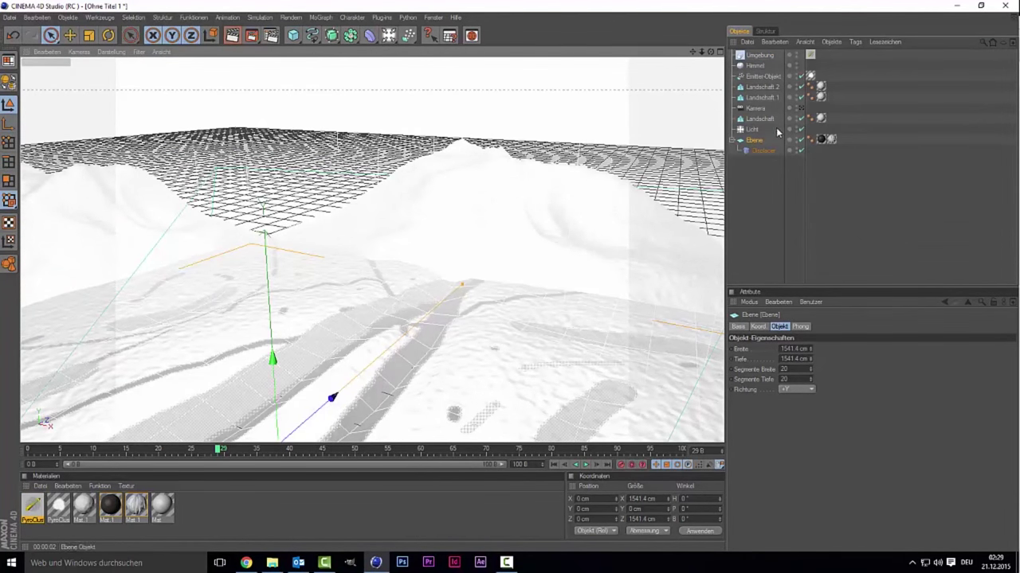
pyautogui.click(755, 108)
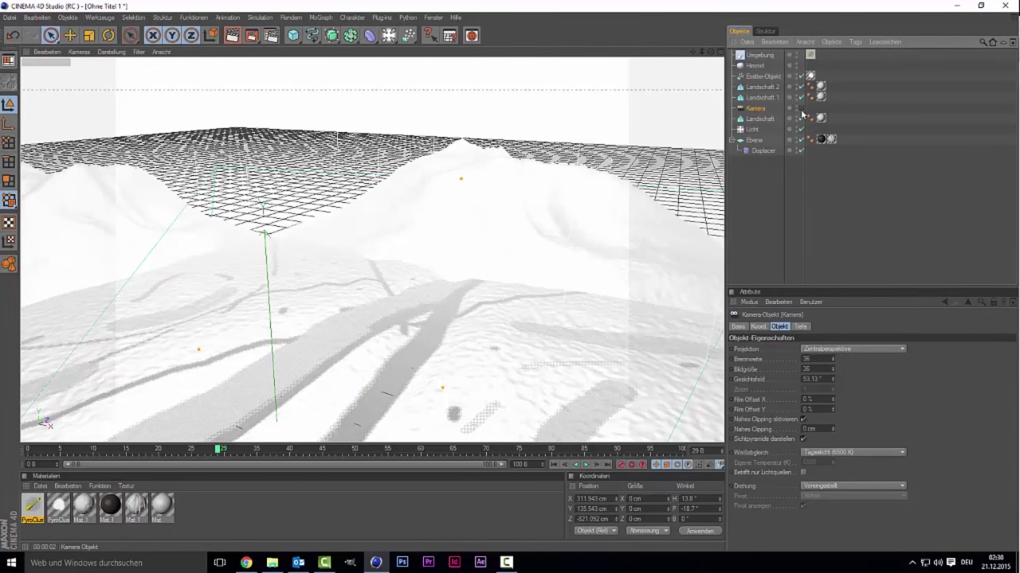
pyautogui.click(800, 110)
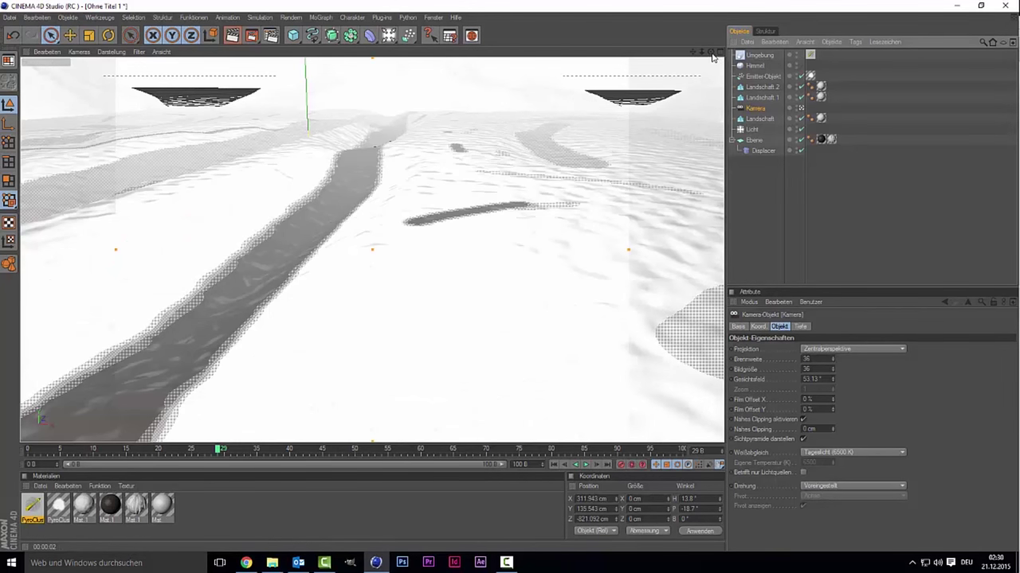
# - Tilt the camera up to about -6.1° pitch and test-render the horizon framing
pyautogui.moveTo(712, 53); pyautogui.dragTo(711, 88)
pyautogui.moveTo(712, 53); pyautogui.dragTo(709, 55)
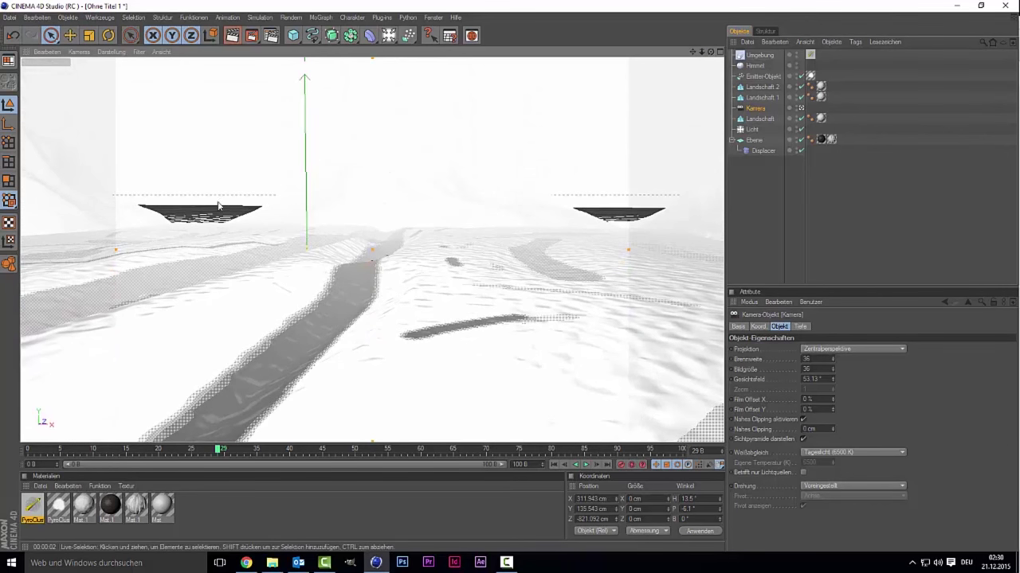
pyautogui.click(232, 36)
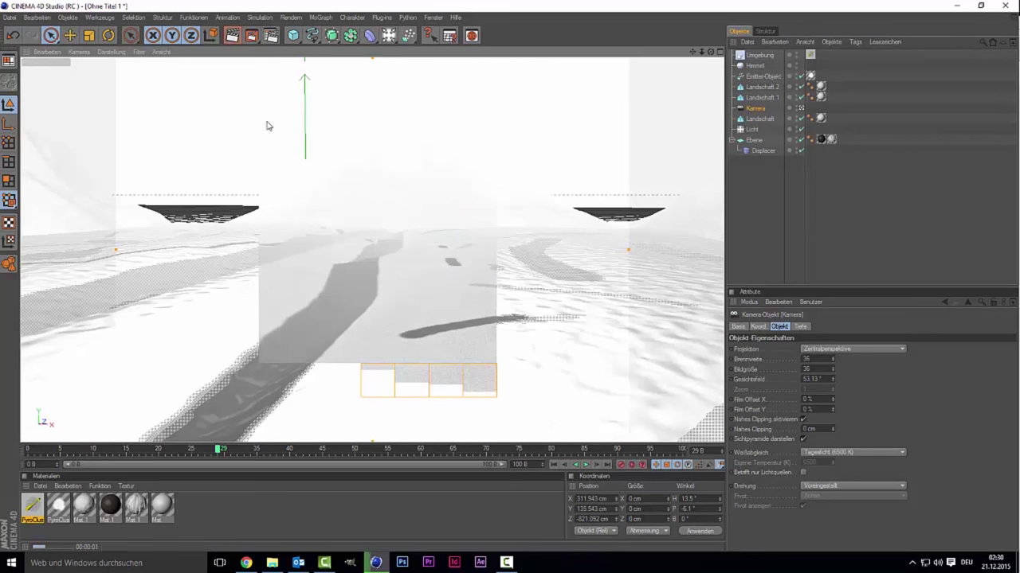
pyautogui.click(522, 300)
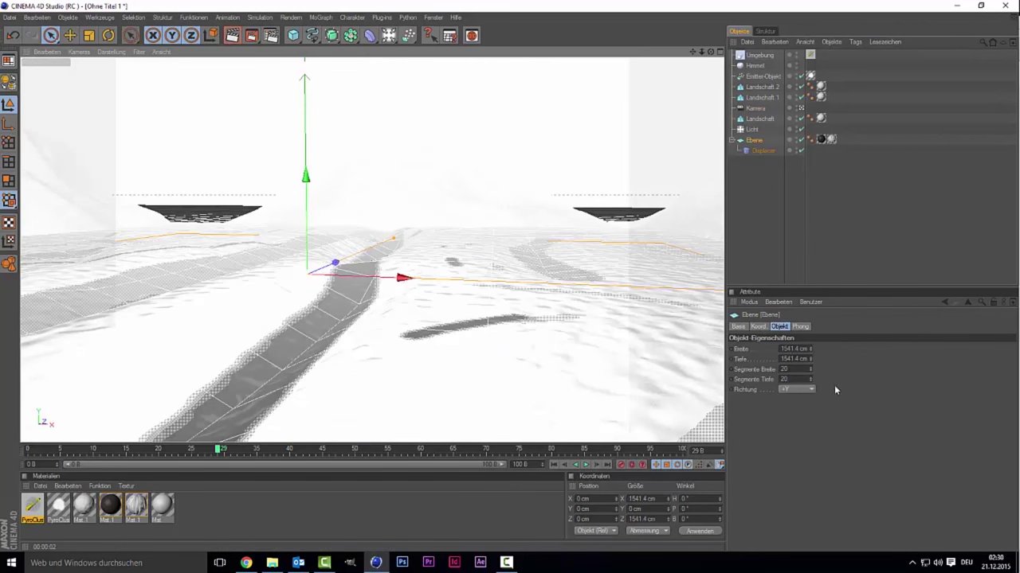
pyautogui.click(761, 56)
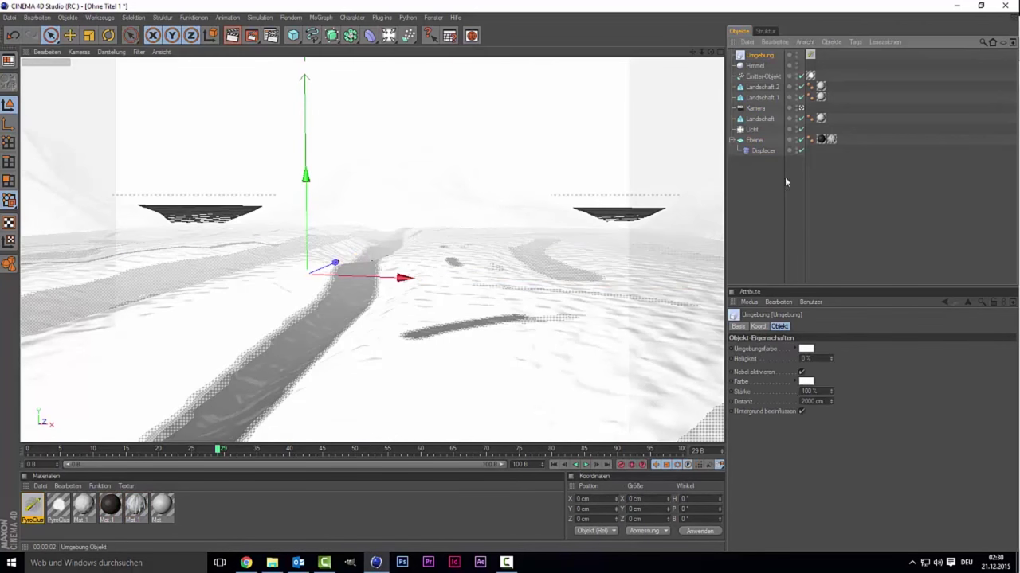
# - Set the Umgebung fog distance to 3000 cm and test-render the thinner fog
pyautogui.doubleClick(821, 403)
pyautogui.write('30')
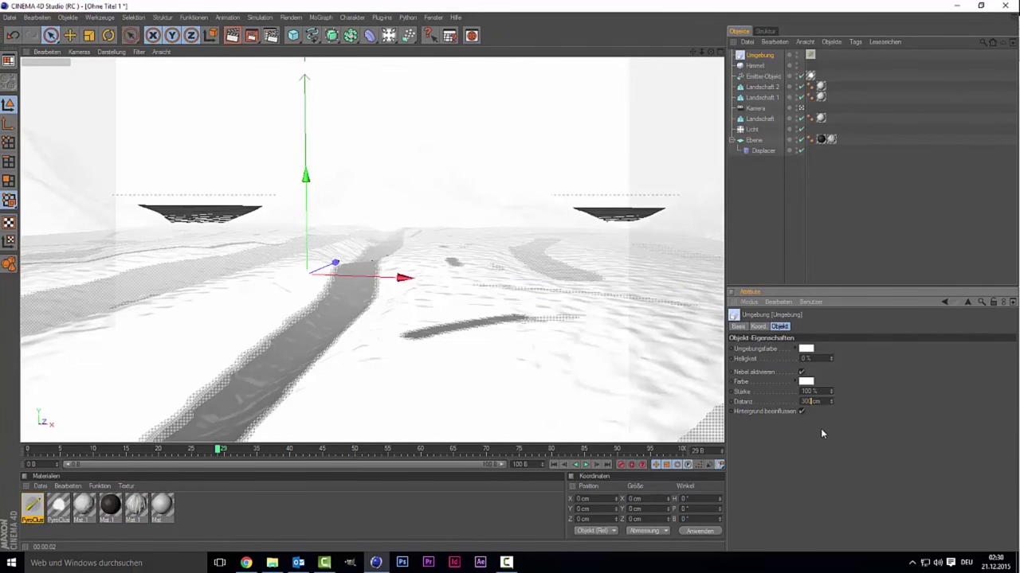
pyautogui.write('0')
pyautogui.press('Return')
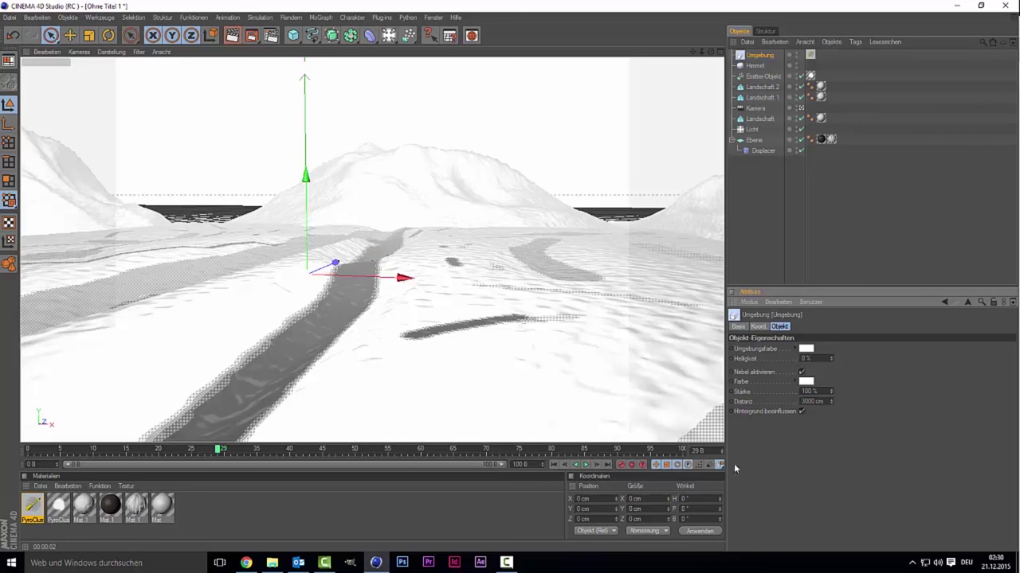
pyautogui.click(232, 36)
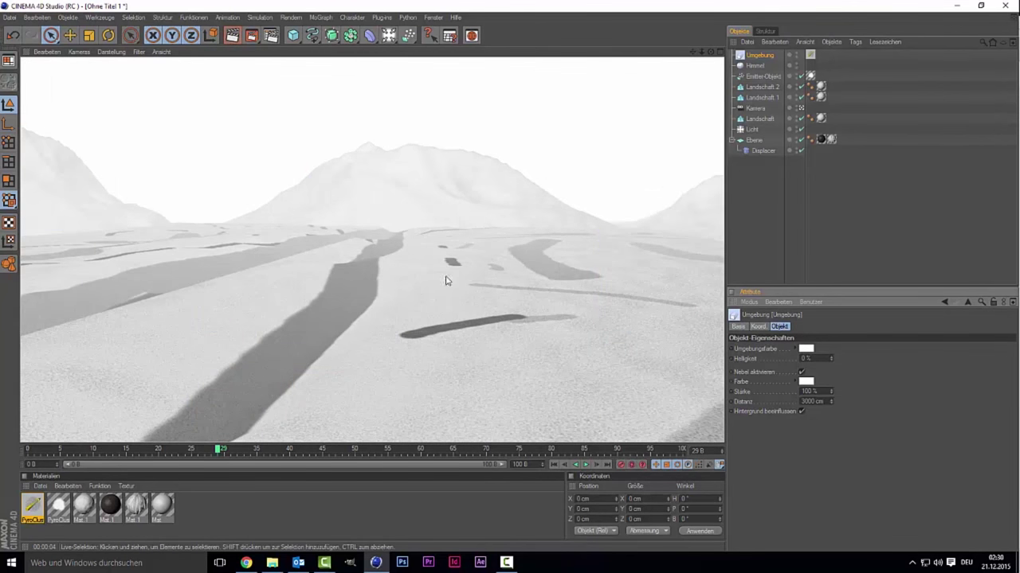
pyautogui.click(452, 361)
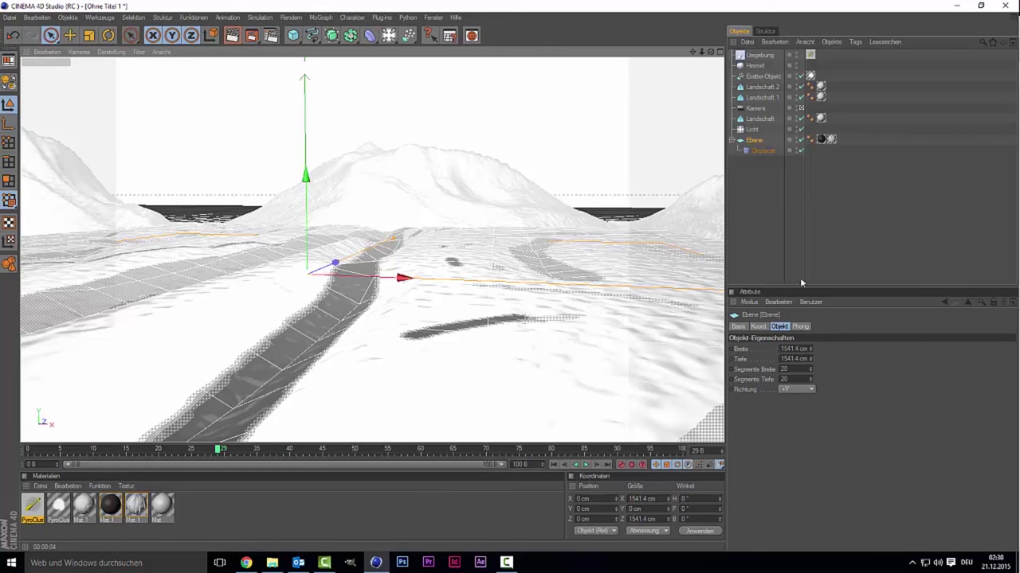
# - Add a HyperNURBS and nest the Ebene plane with its Displacer inside it
pyautogui.click(338, 40)
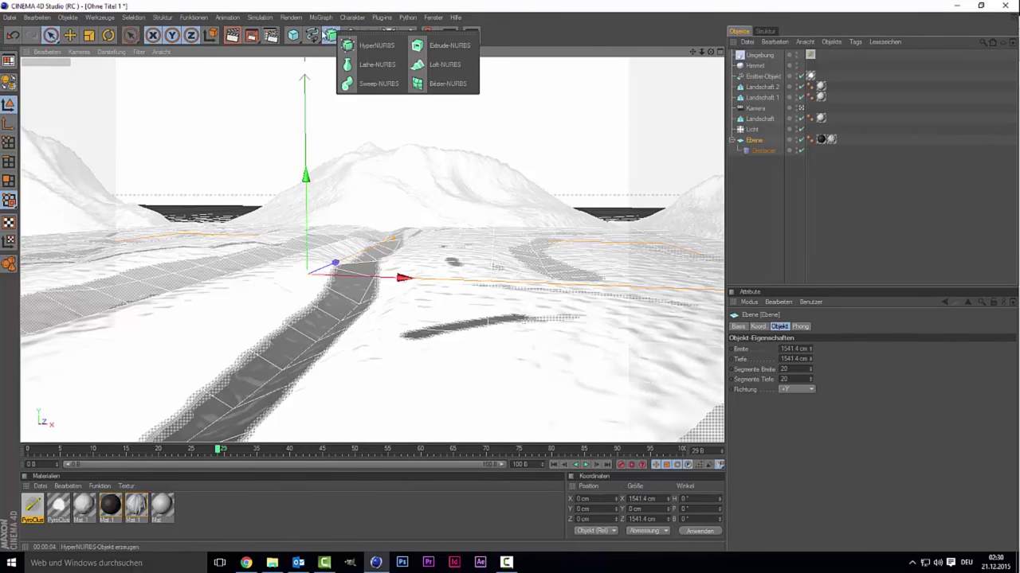
pyautogui.click(357, 46)
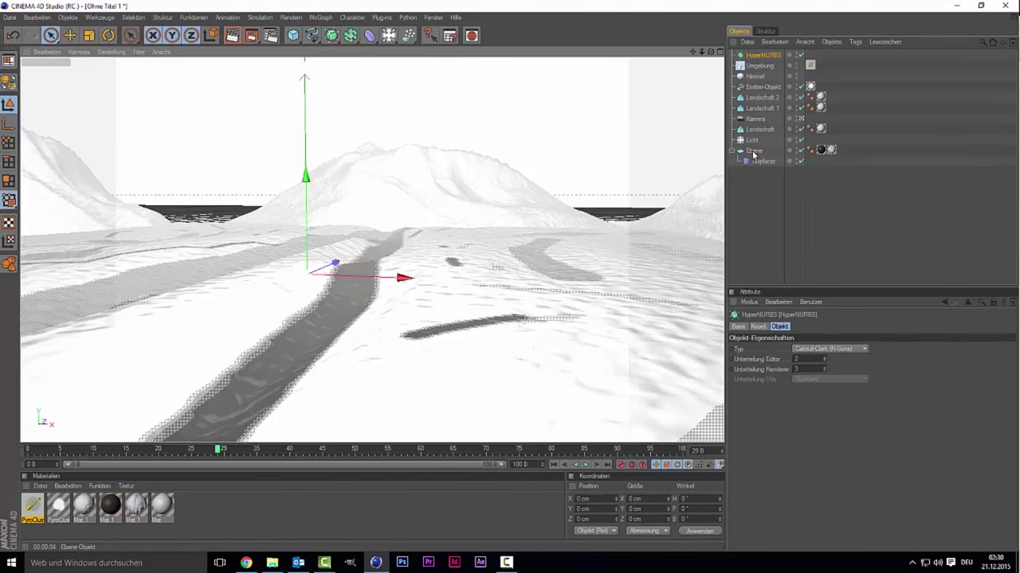
pyautogui.click(753, 151)
pyautogui.moveTo(754, 151); pyautogui.dragTo(768, 56)
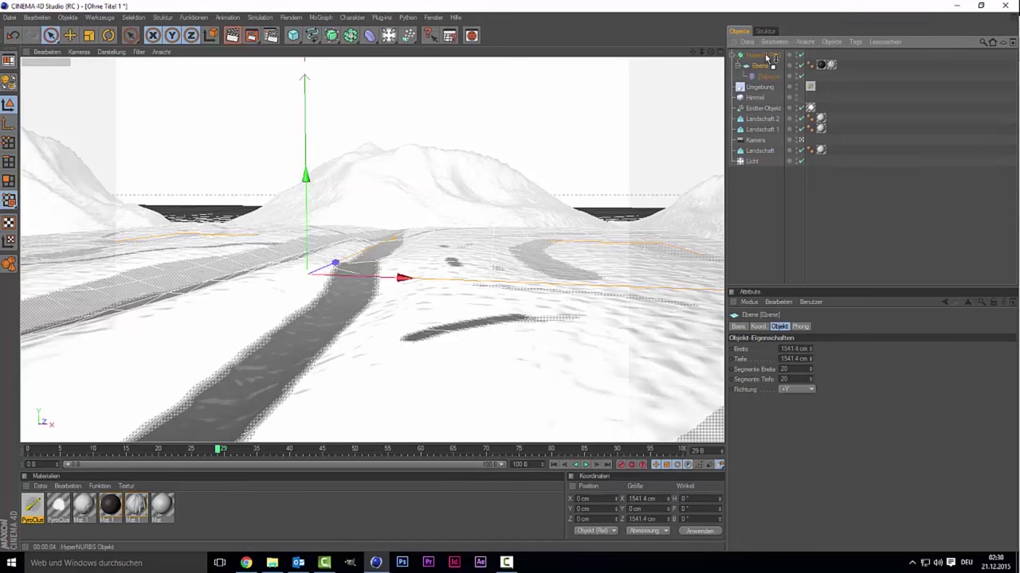
pyautogui.click(787, 243)
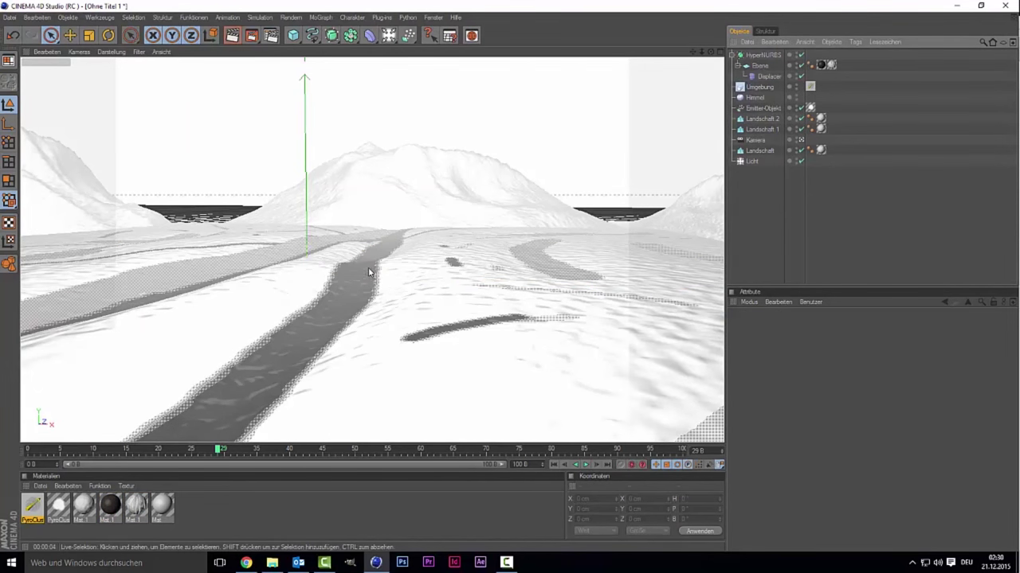
# - Test-render the smoothed terrain, then move the timeline to frame 24 and render again
pyautogui.click(232, 36)
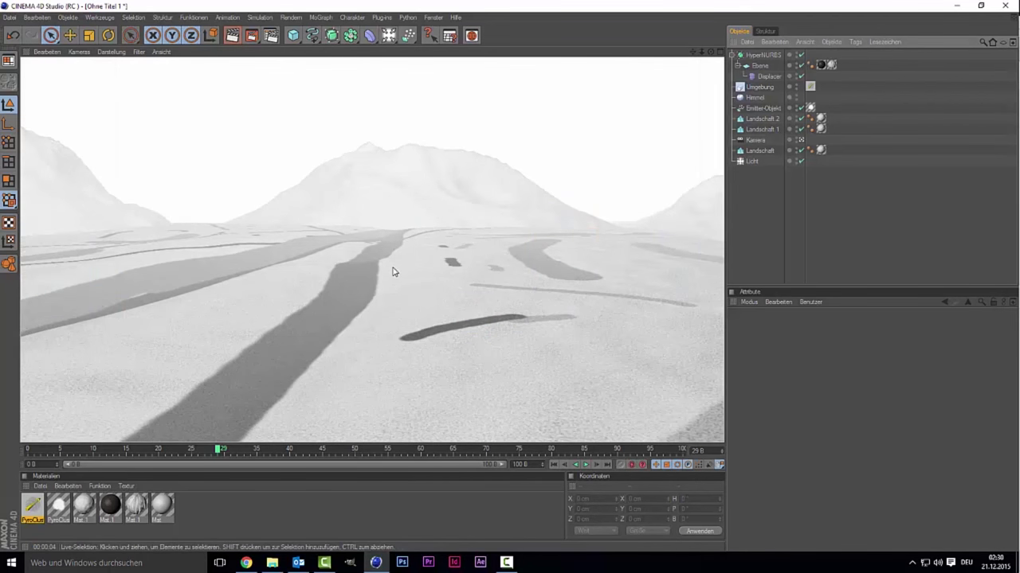
pyautogui.click(807, 226)
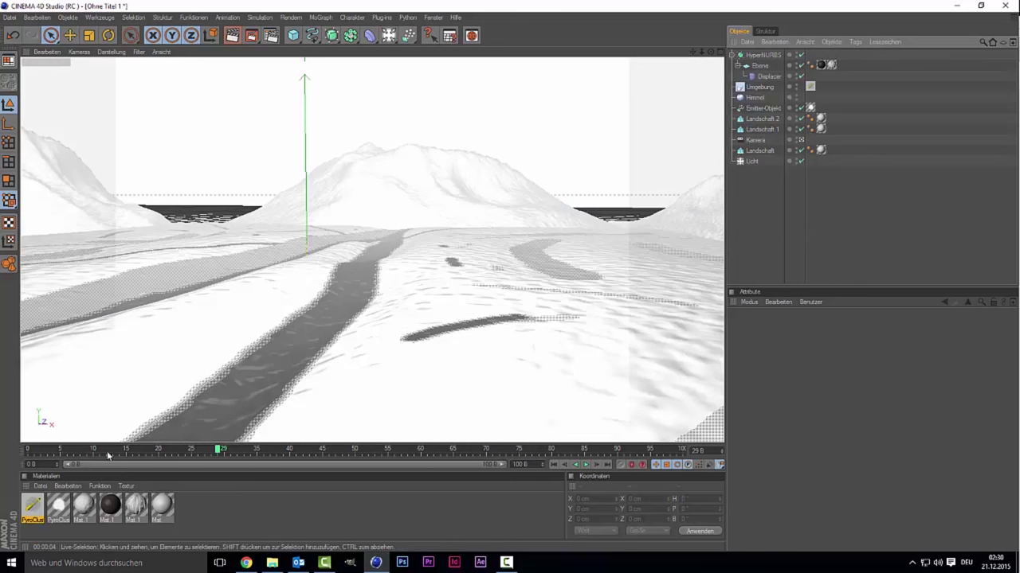
pyautogui.moveTo(30, 452); pyautogui.dragTo(188, 451)
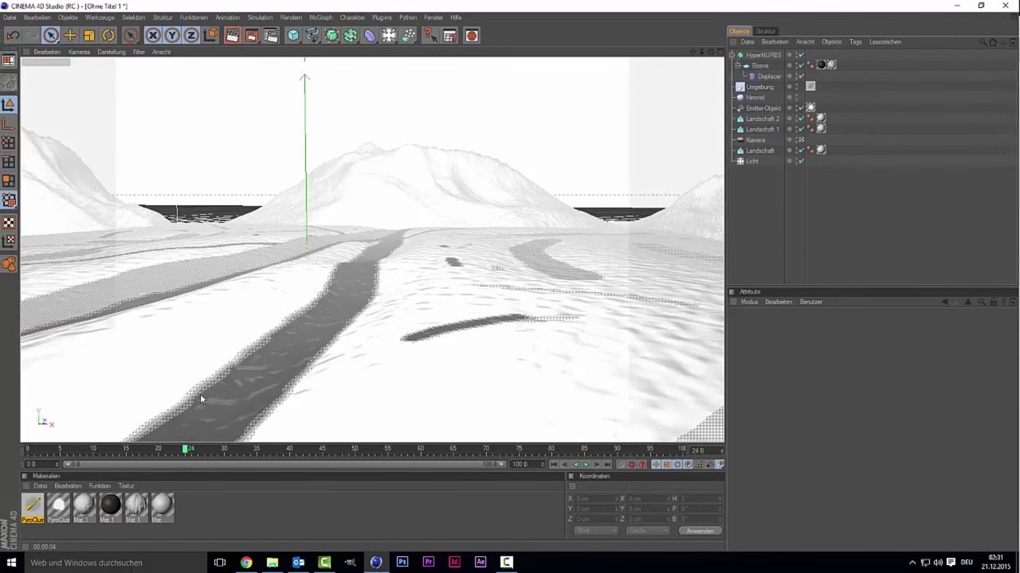
pyautogui.click(234, 36)
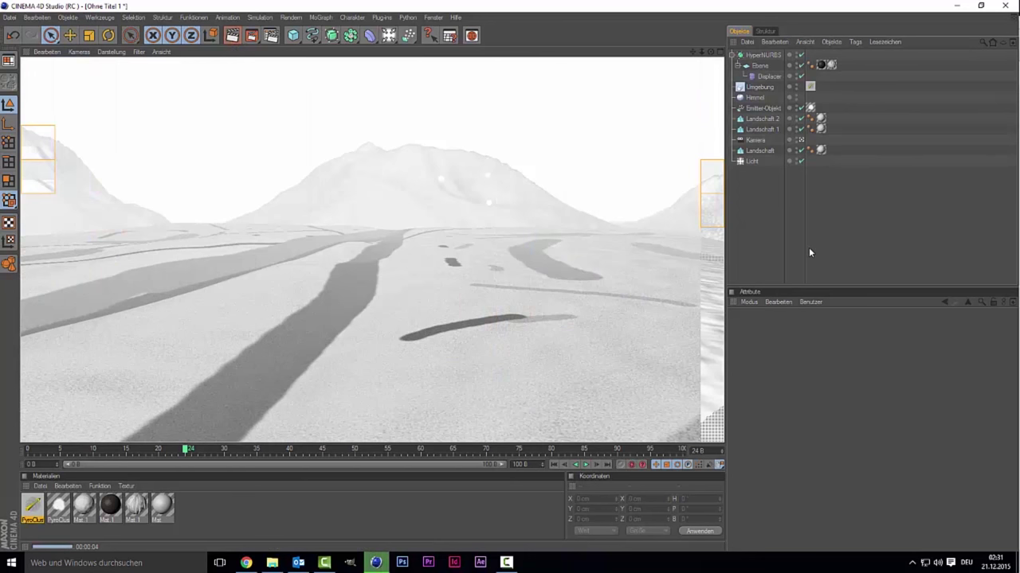
# - Open the PyroCluster material and raise its Form radius from 20 cm to 50 cm
pyautogui.click(753, 55)
pyautogui.click(759, 65)
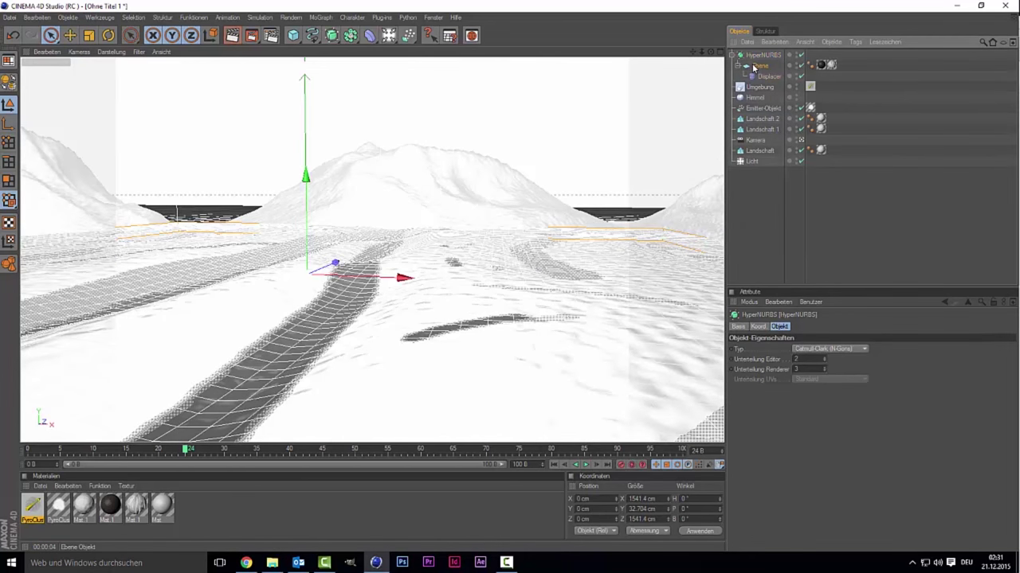
pyautogui.click(761, 88)
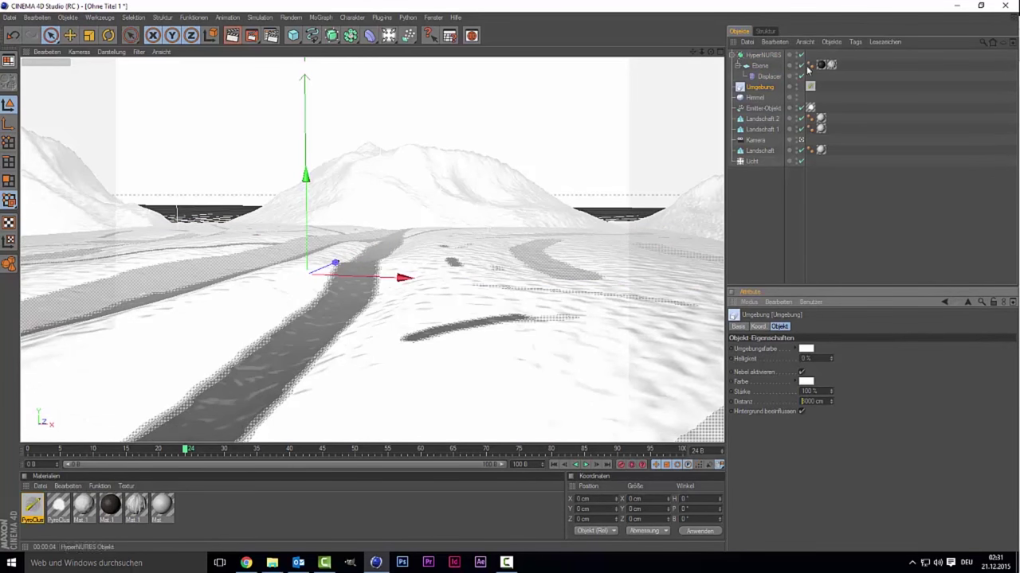
pyautogui.click(811, 108)
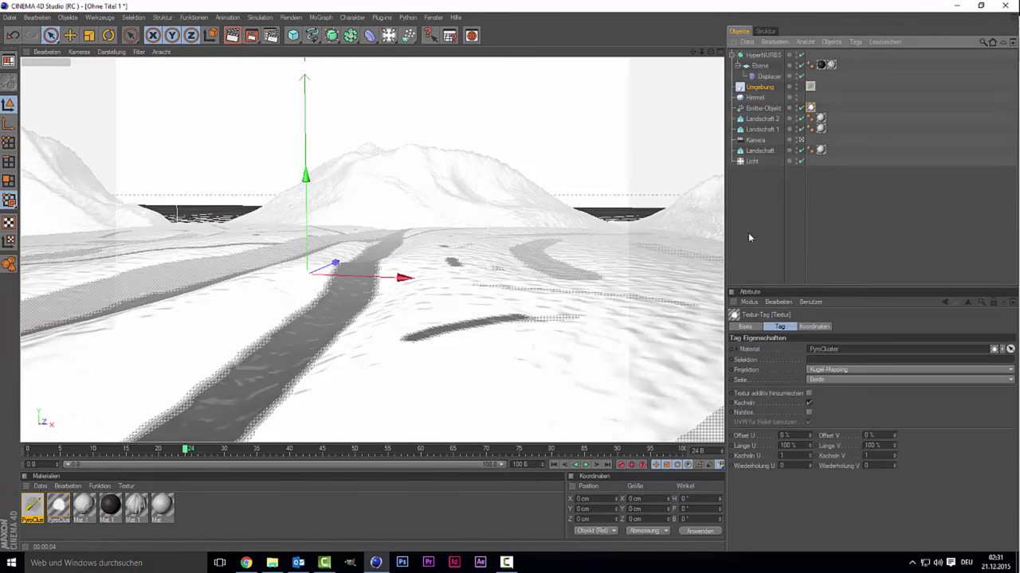
pyautogui.doubleClick(57, 507)
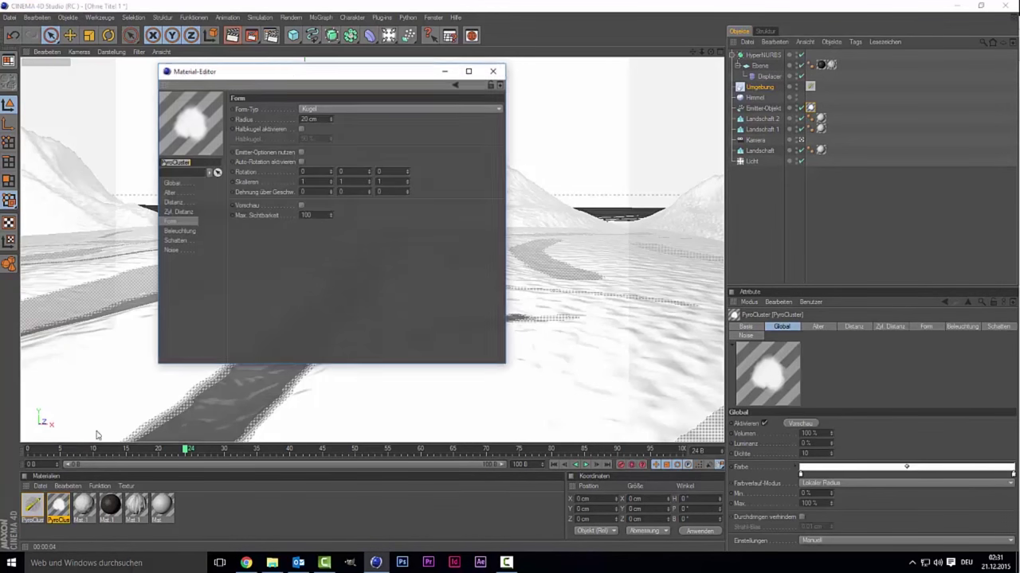
pyautogui.press('Tab')
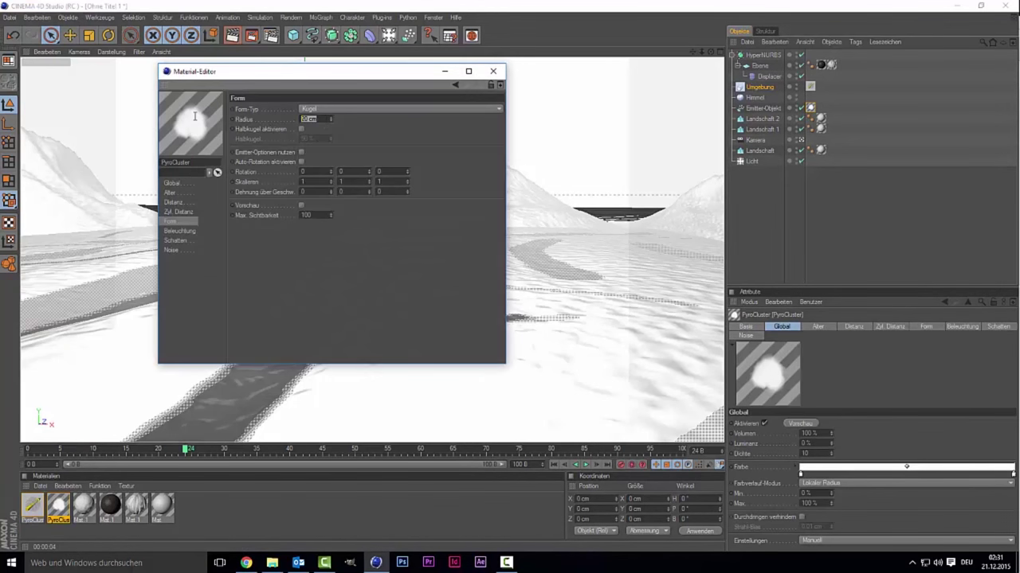
pyautogui.write('50')
pyautogui.press('Return')
pyautogui.click(485, 72)
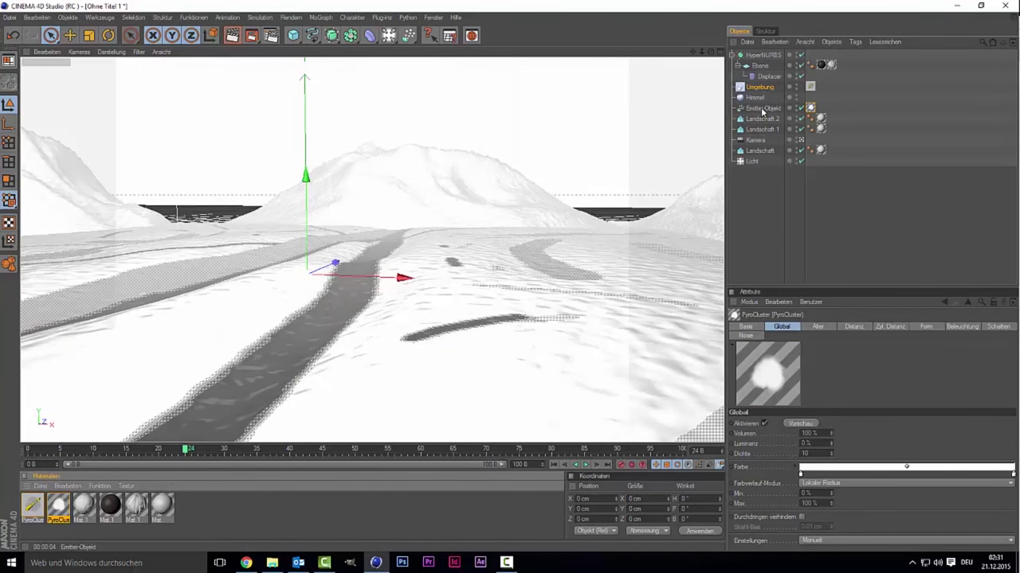
# - Set the Emitter-Objekt's editor birth rate to 500
pyautogui.click(762, 109)
pyautogui.click(810, 348)
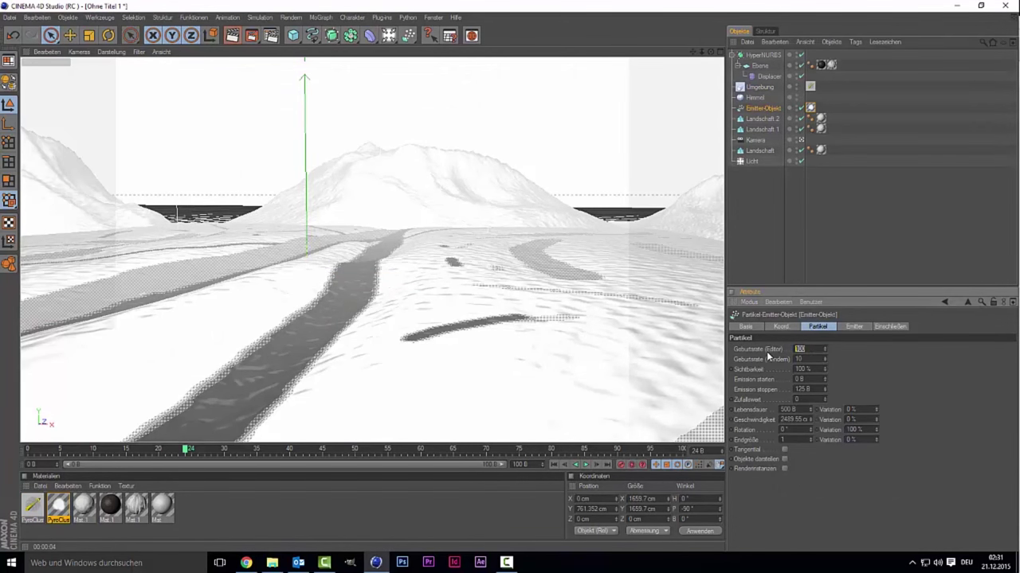
pyautogui.write('500')
pyautogui.press('Return')
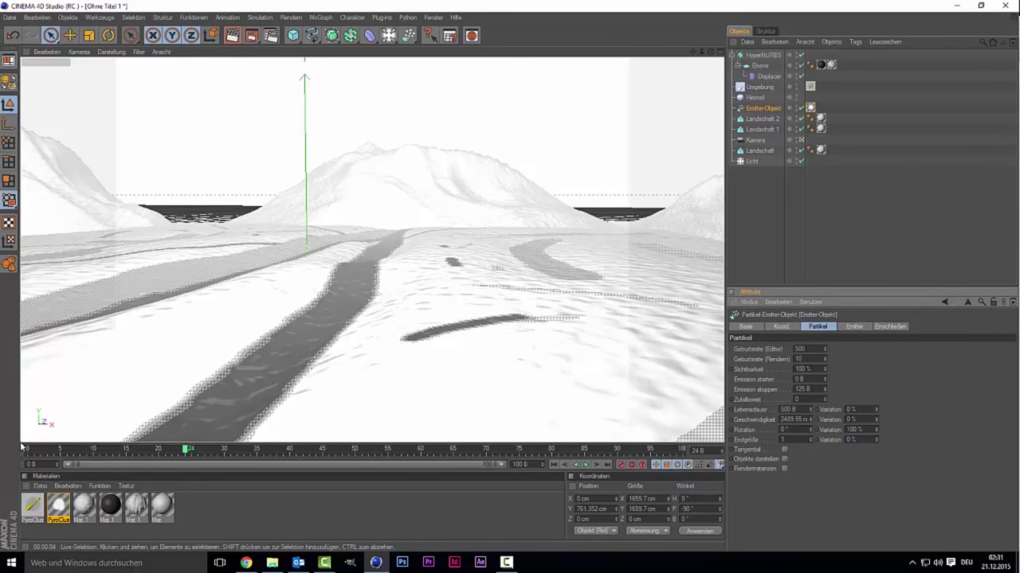
# - Move the playhead to frame 21 and render a preview of the view
pyautogui.moveTo(32, 450); pyautogui.dragTo(166, 450)
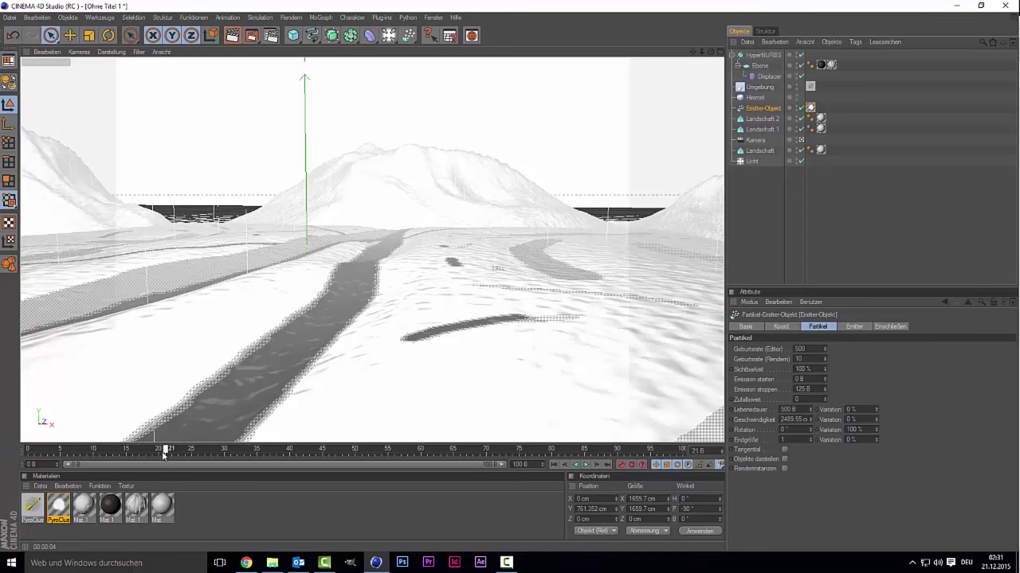
pyautogui.click(230, 38)
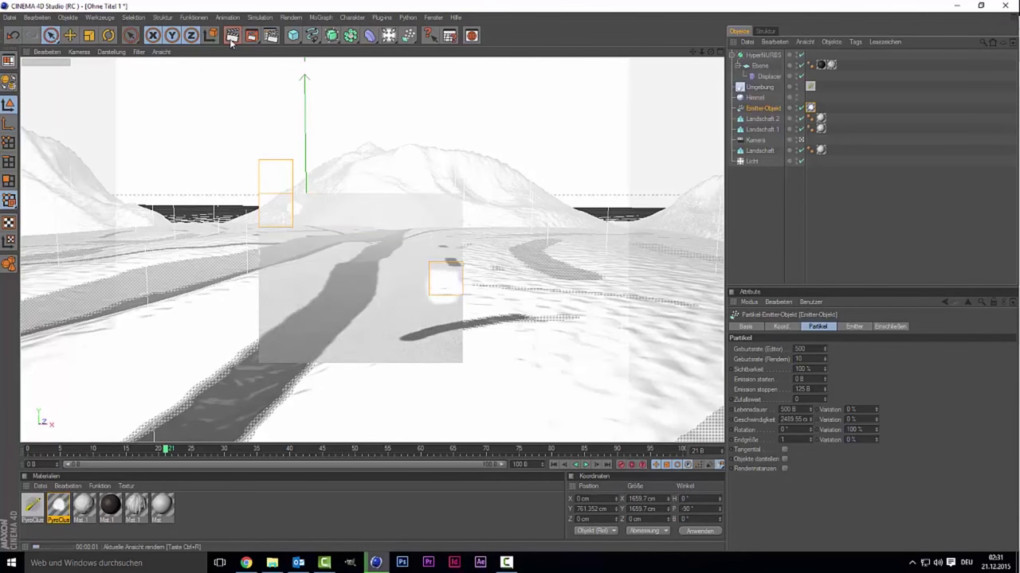
pyautogui.click(360, 246)
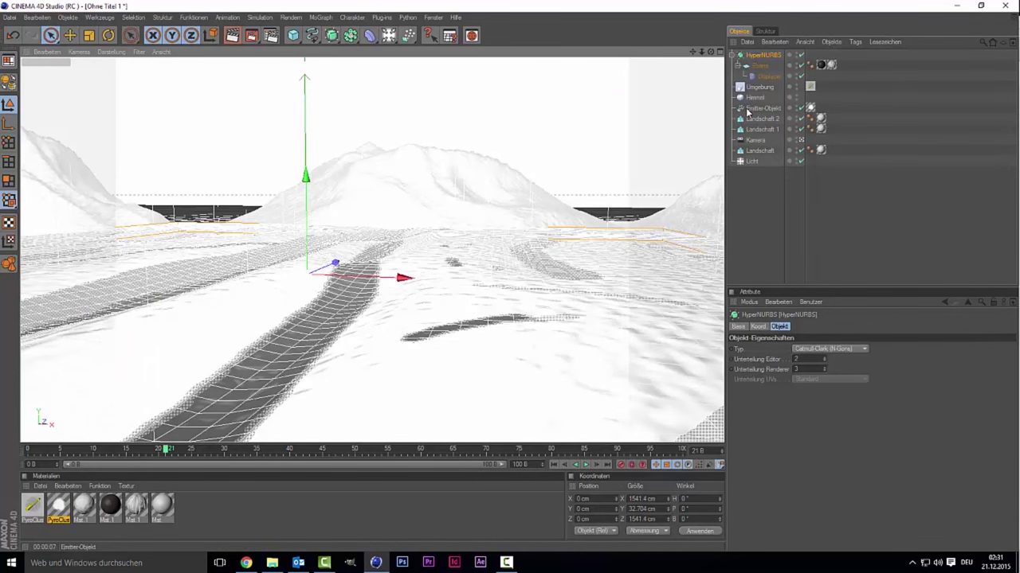
pyautogui.click(751, 109)
# - Lower the PyroCluster radius to 25 cm on the Form page and test-render the snowflakes
pyautogui.doubleClick(59, 507)
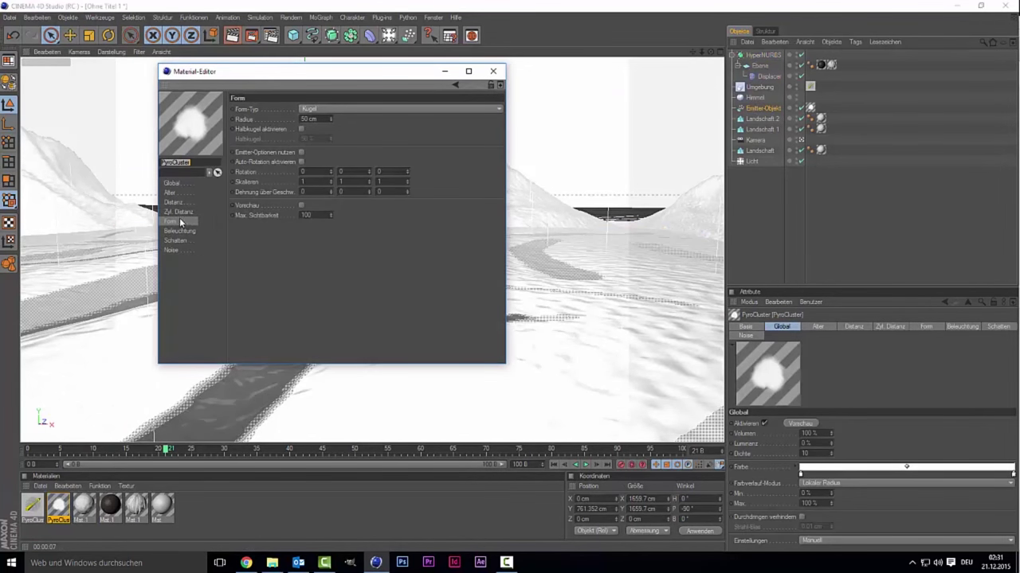
pyautogui.click(184, 213)
pyautogui.click(182, 223)
pyautogui.doubleClick(311, 118)
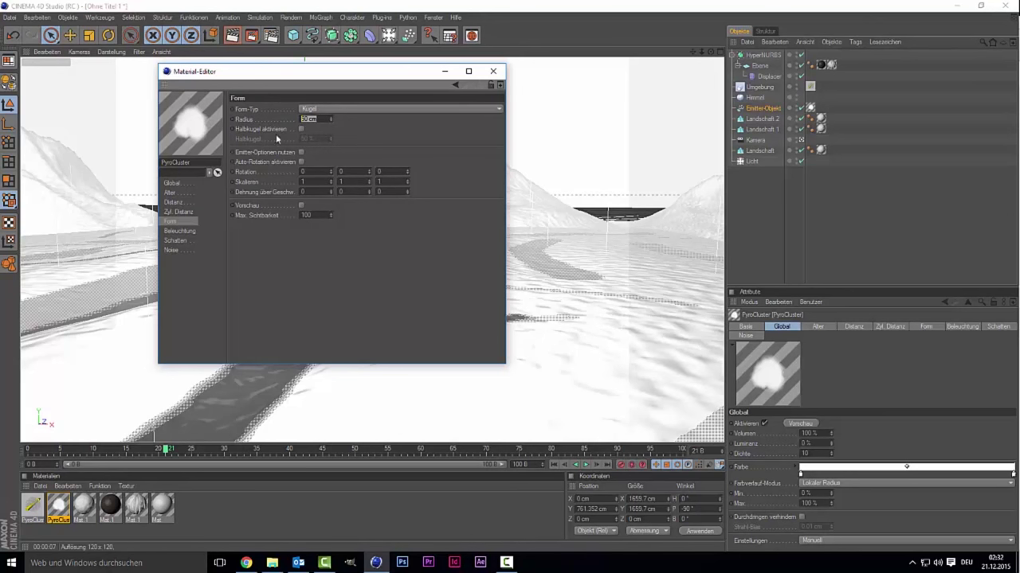
pyautogui.write('100')
pyautogui.press('Return')
pyautogui.write('0')
pyautogui.press('Return')
pyautogui.click(322, 55)
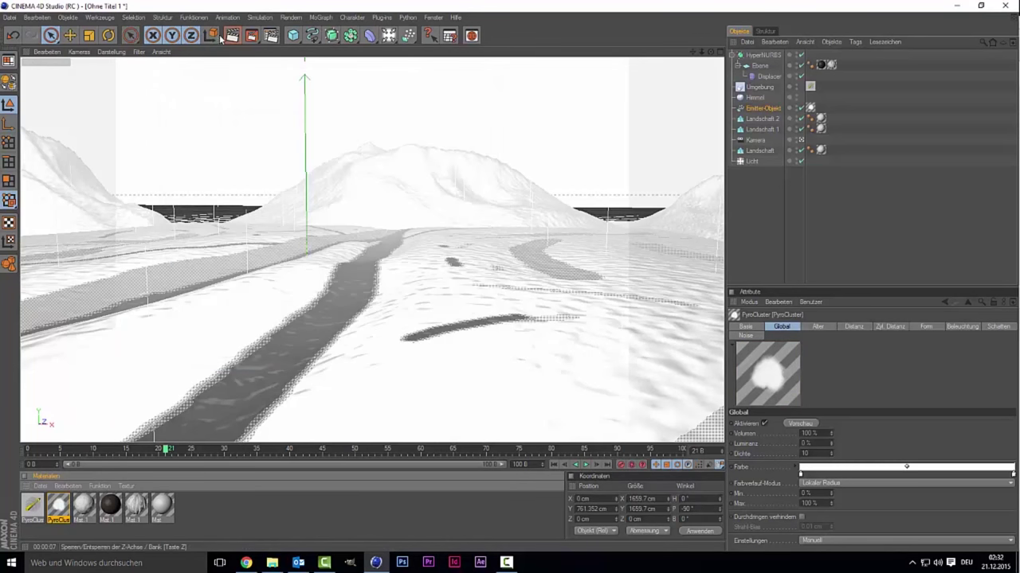
pyautogui.click(228, 38)
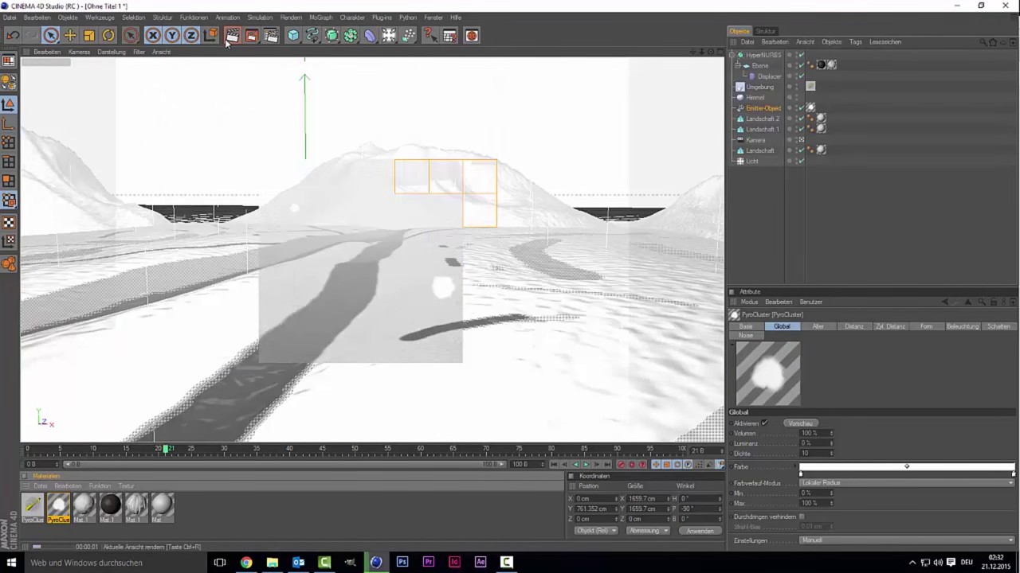
pyautogui.click(307, 261)
# - Recheck the PyroCluster material and run two more test renders of the snowflakes
pyautogui.doubleClick(59, 510)
pyautogui.write('25')
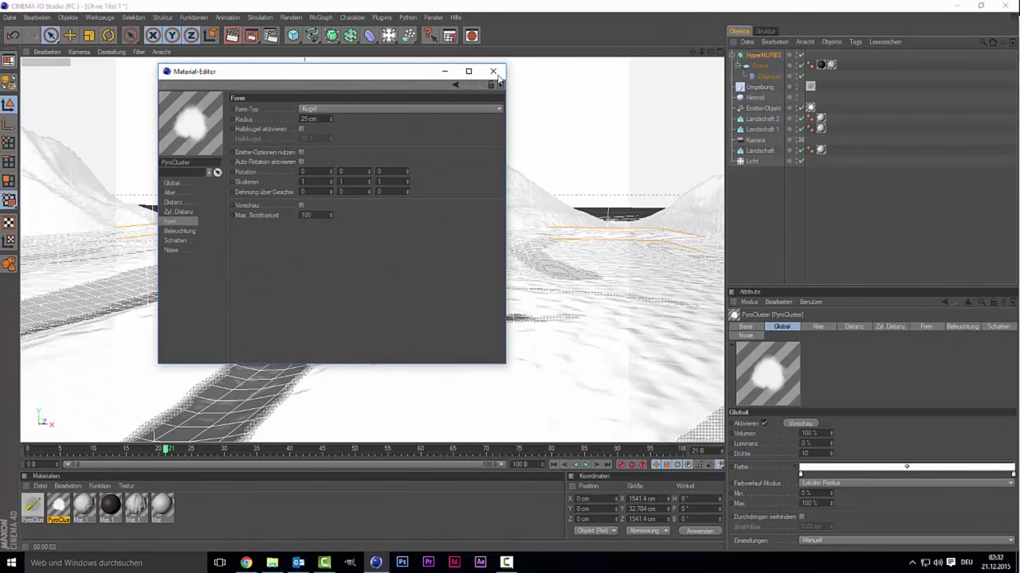
pyautogui.click(493, 71)
pyautogui.click(226, 37)
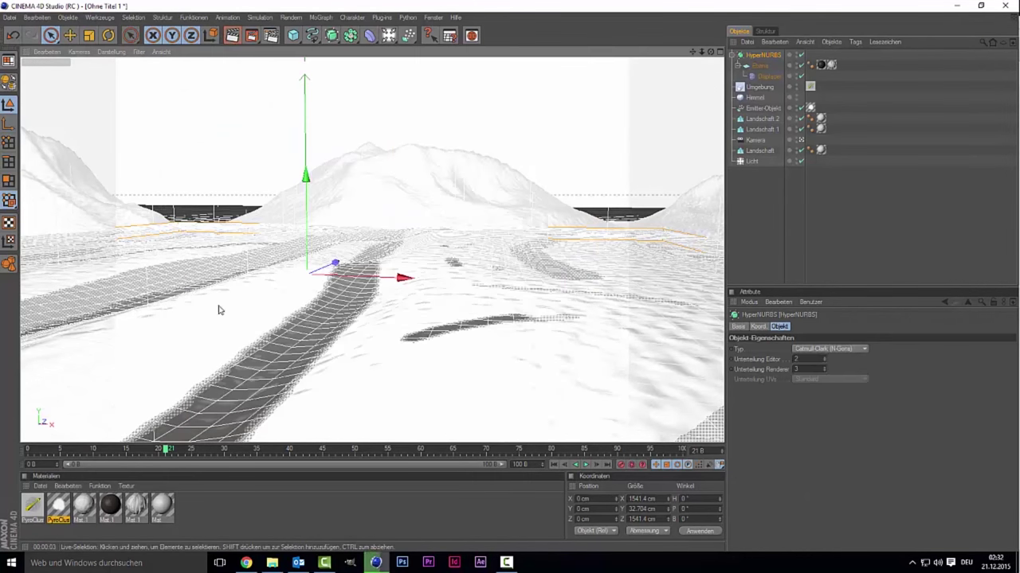
pyautogui.doubleClick(58, 506)
pyautogui.press('Tab')
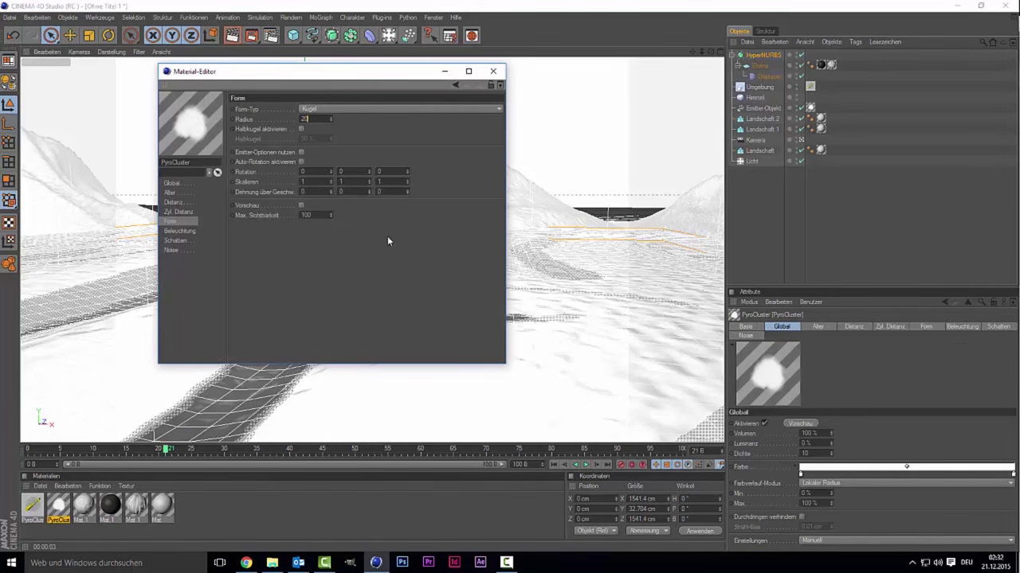
pyautogui.click(493, 71)
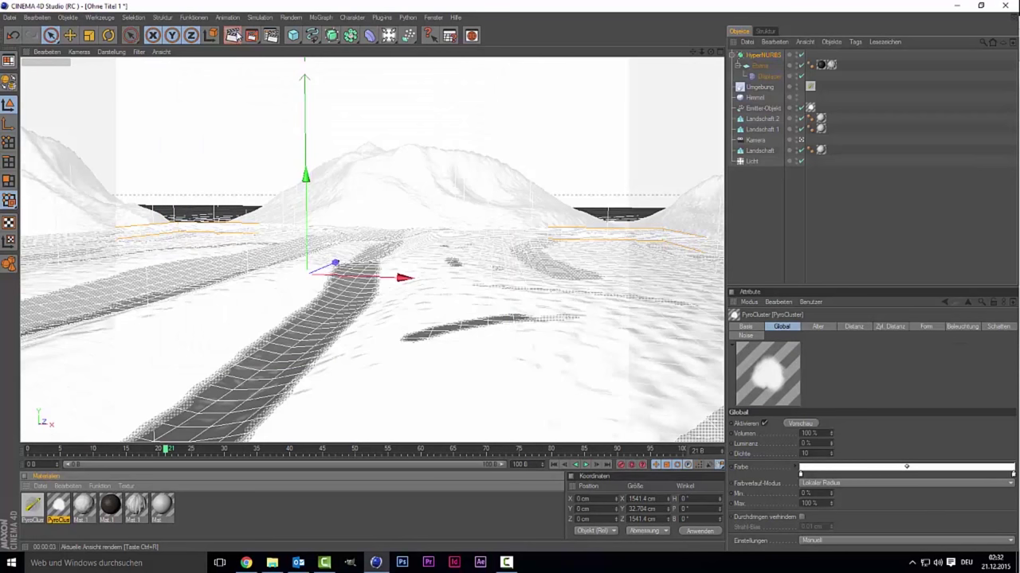
pyautogui.click(234, 35)
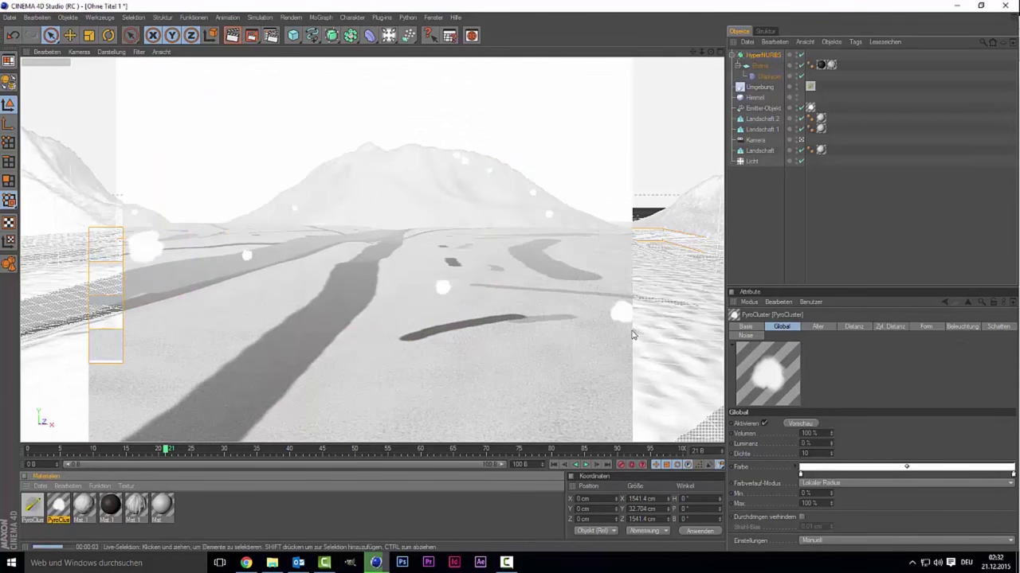
pyautogui.click(760, 222)
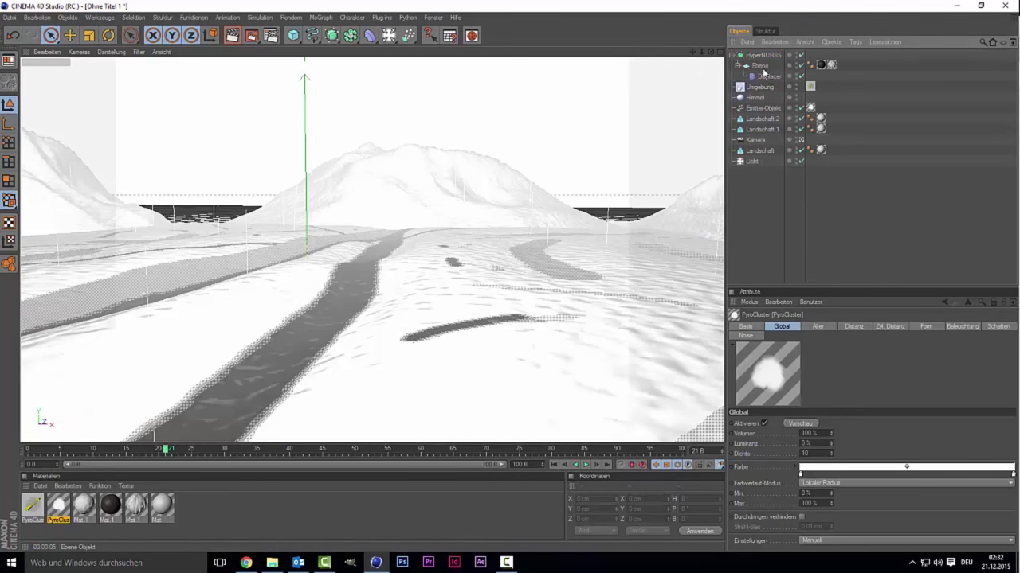
# - Switch the PyroCluster Volume Tracer render mode from Crisp to Dunstig and test-render
pyautogui.doubleClick(32, 504)
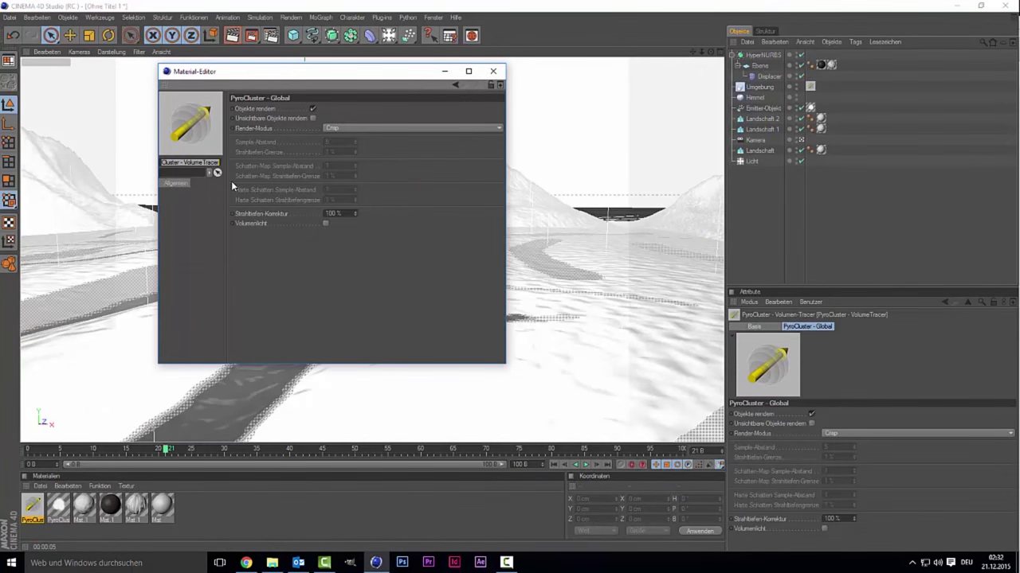
pyautogui.click(352, 128)
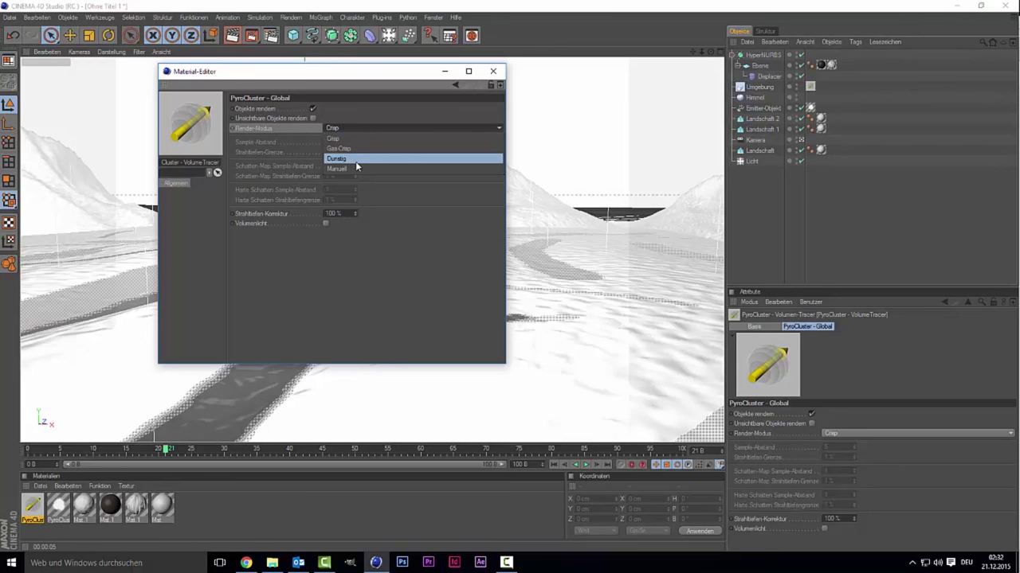
pyautogui.click(356, 159)
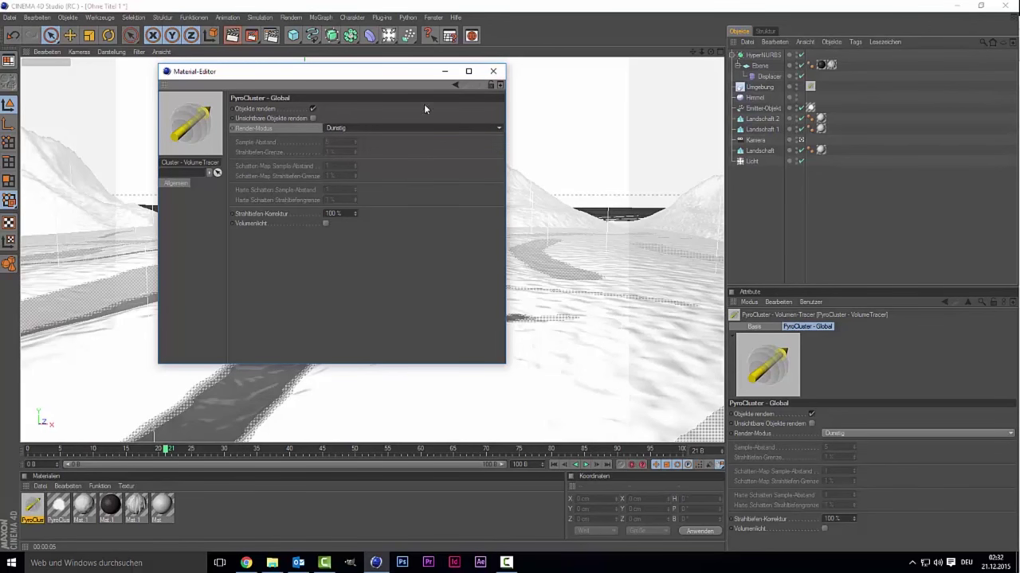
pyautogui.click(493, 71)
pyautogui.click(232, 35)
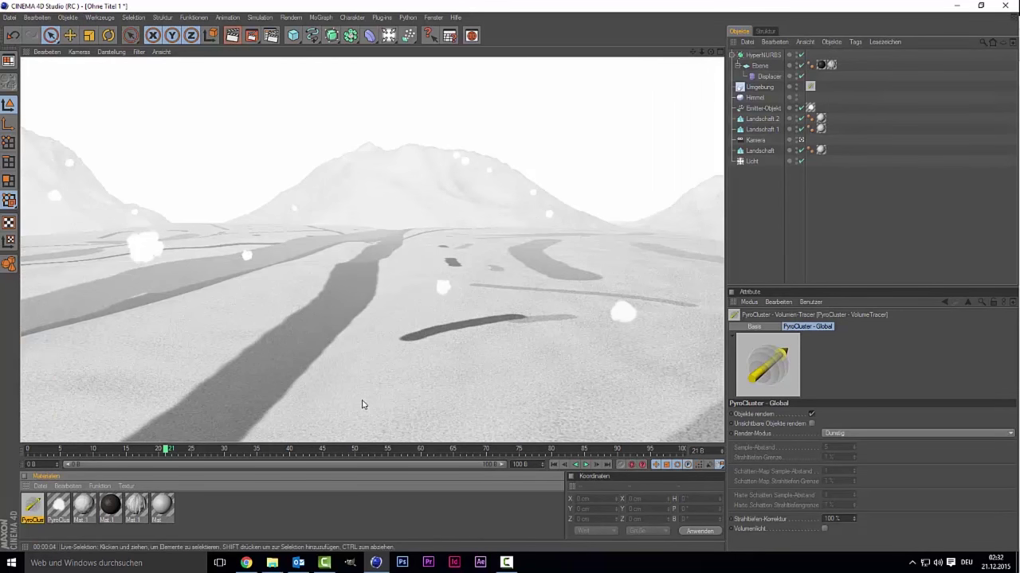
pyautogui.click(302, 516)
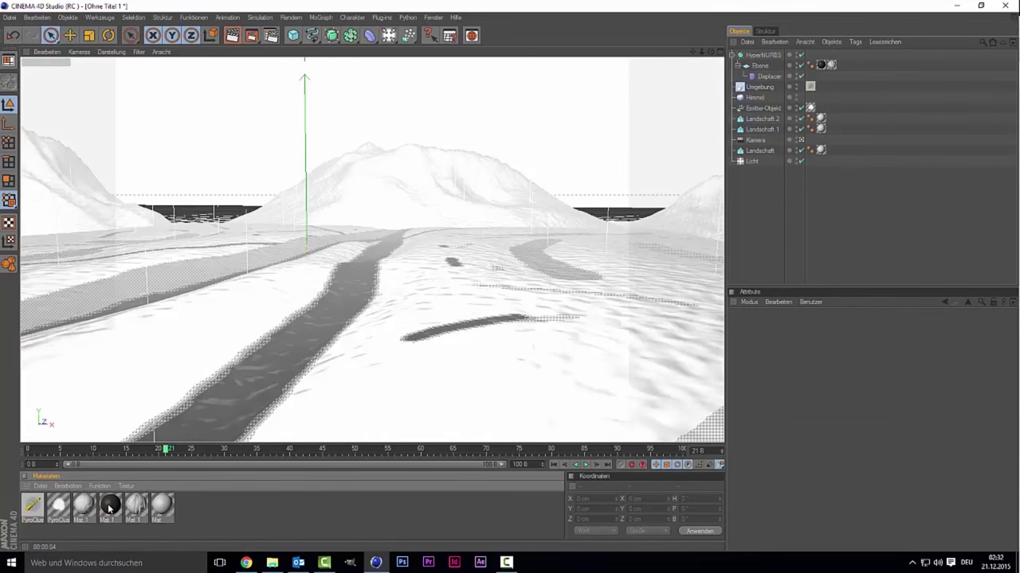
# - In Mat.1, try Farbig highlights before keeping Plastik, and set Relief strength to 10 %
pyautogui.doubleClick(109, 507)
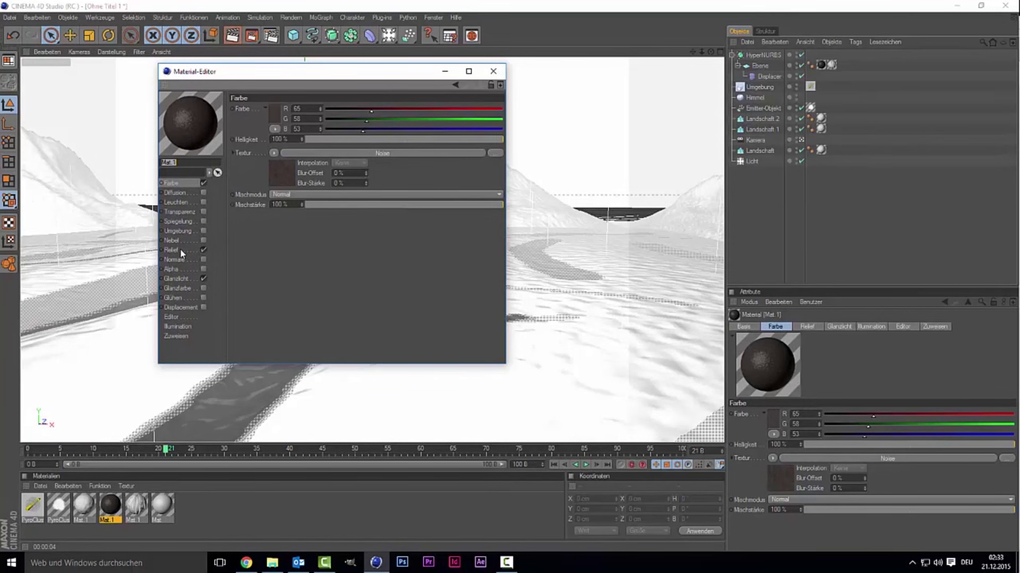
pyautogui.click(172, 250)
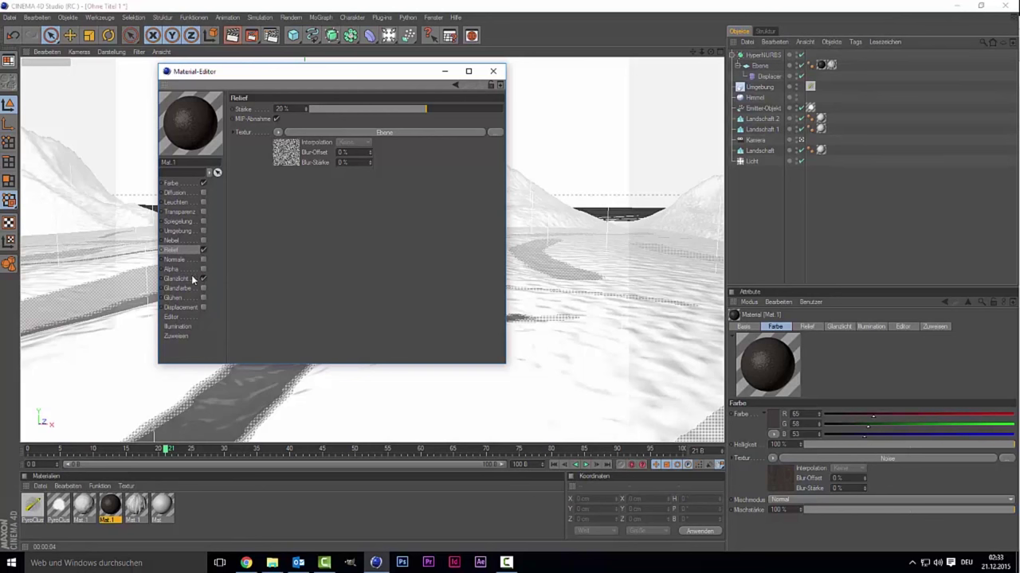
pyautogui.click(192, 280)
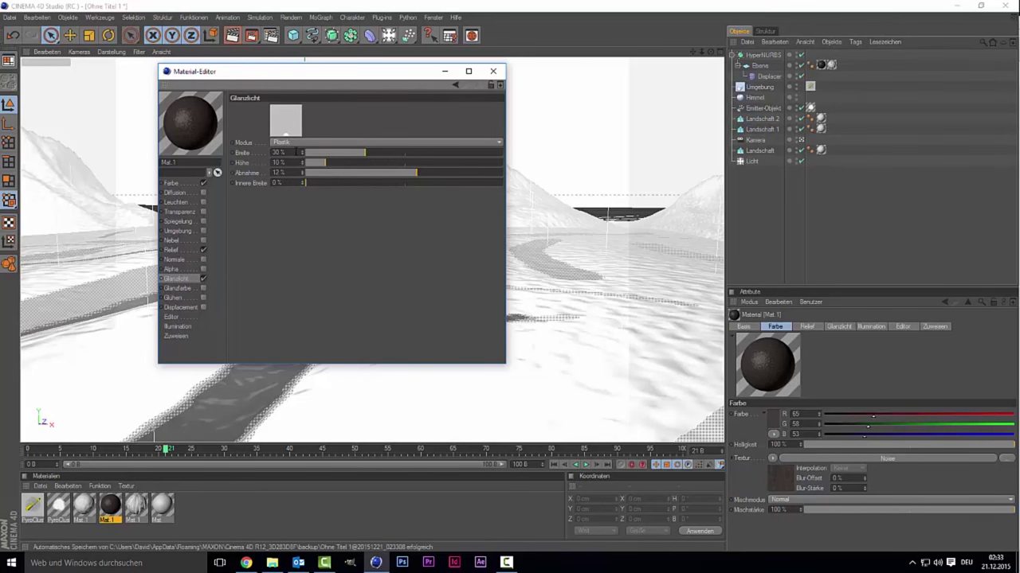
pyautogui.click(299, 144)
pyautogui.click(292, 172)
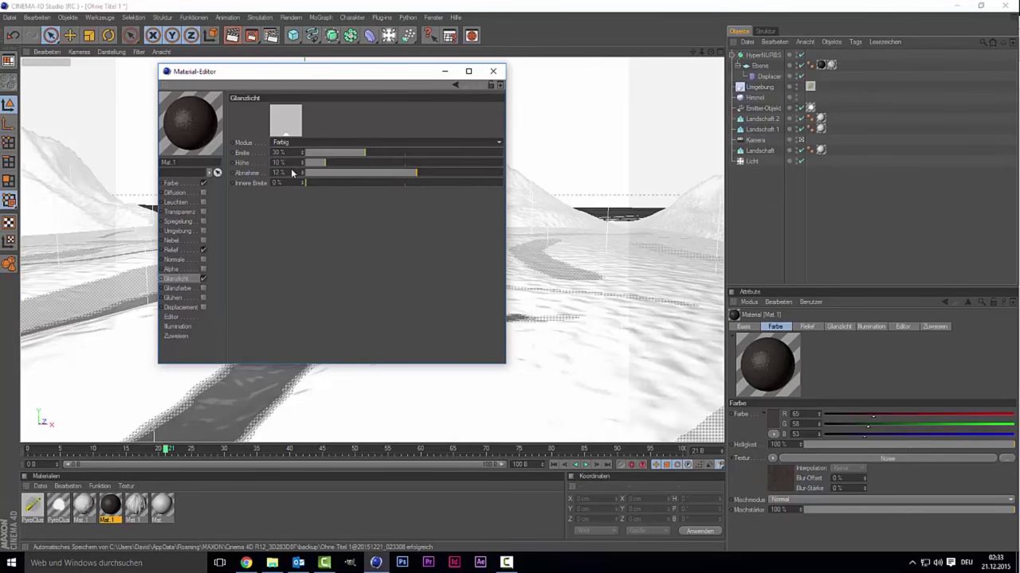
pyautogui.click(293, 143)
pyautogui.click(292, 152)
pyautogui.click(172, 250)
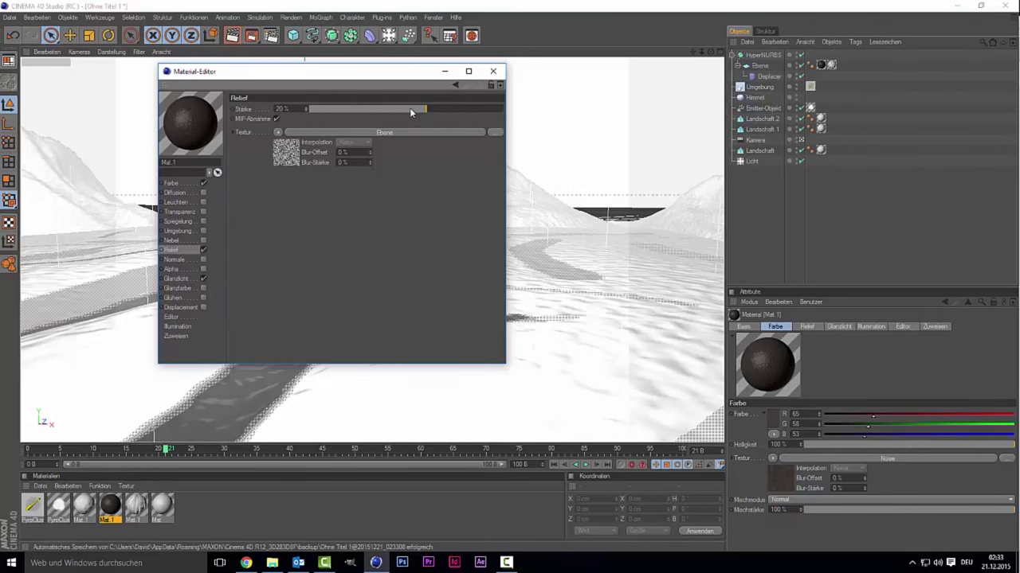
pyautogui.moveTo(305, 109); pyautogui.dragTo(219, 114)
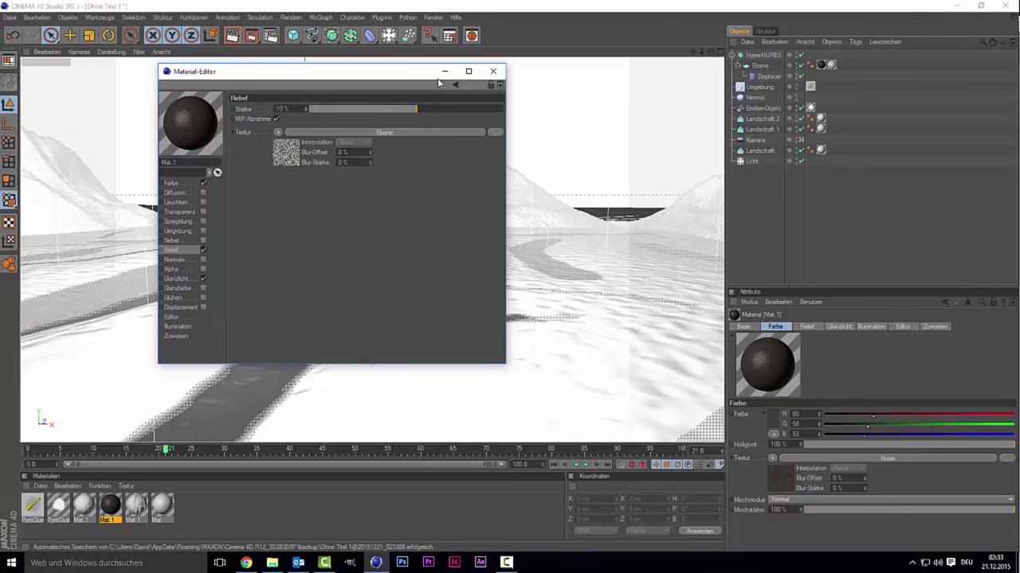
# - Move the Mat.1 material editor off the terrain view and render a preview
pyautogui.moveTo(423, 76); pyautogui.dragTo(825, 95)
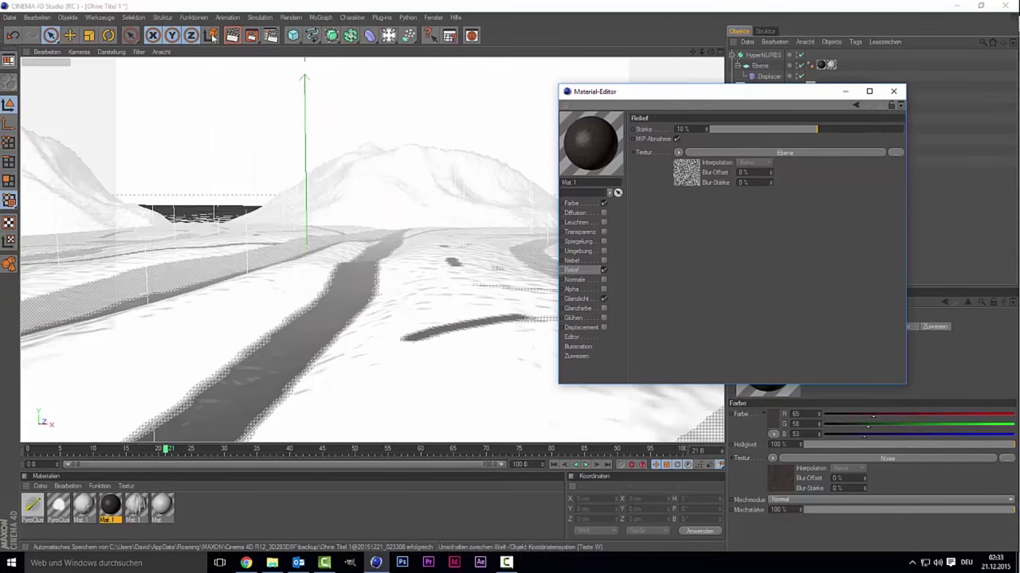
pyautogui.click(235, 40)
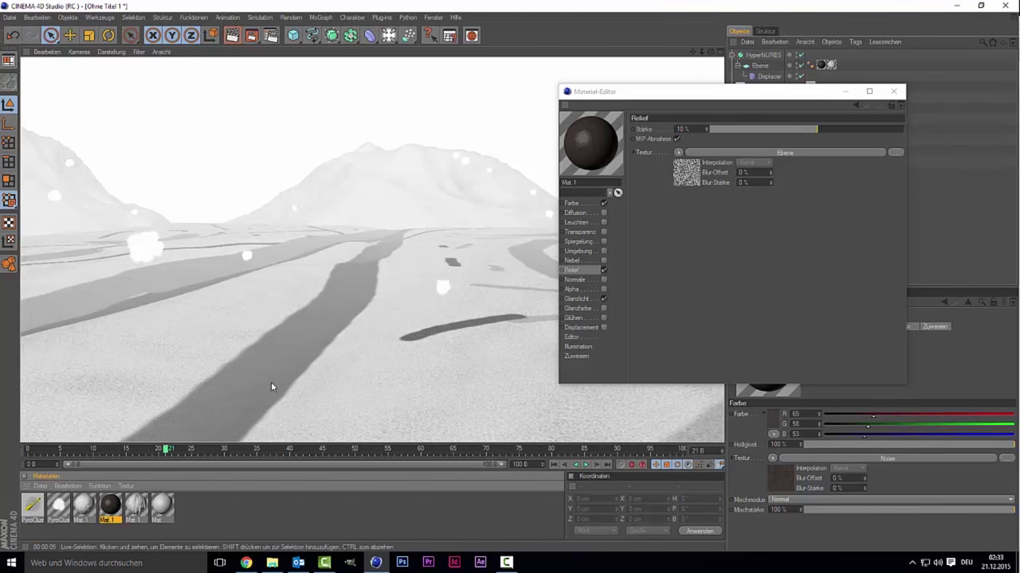
pyautogui.click(753, 105)
pyautogui.moveTo(717, 91)
pyautogui.mouseDown()
pyautogui.moveTo(630, 199)
pyautogui.moveTo(692, 449)
pyautogui.moveTo(480, 159)
pyautogui.moveTo(508, 141)
pyautogui.moveTo(731, 157)
pyautogui.moveTo(876, 213)
pyautogui.moveTo(863, 231)
pyautogui.moveTo(811, 227)
pyautogui.moveTo(803, 259)
pyautogui.moveTo(705, 388)
pyautogui.mouseUp()
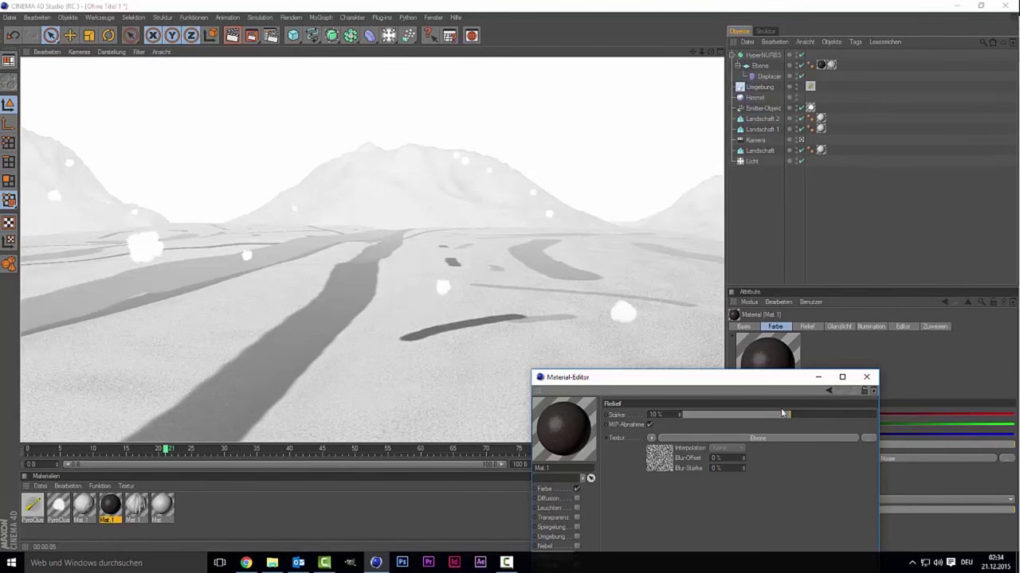
pyautogui.moveTo(751, 373)
pyautogui.mouseDown()
pyautogui.moveTo(704, 380)
pyautogui.moveTo(644, 125)
pyautogui.mouseUp()
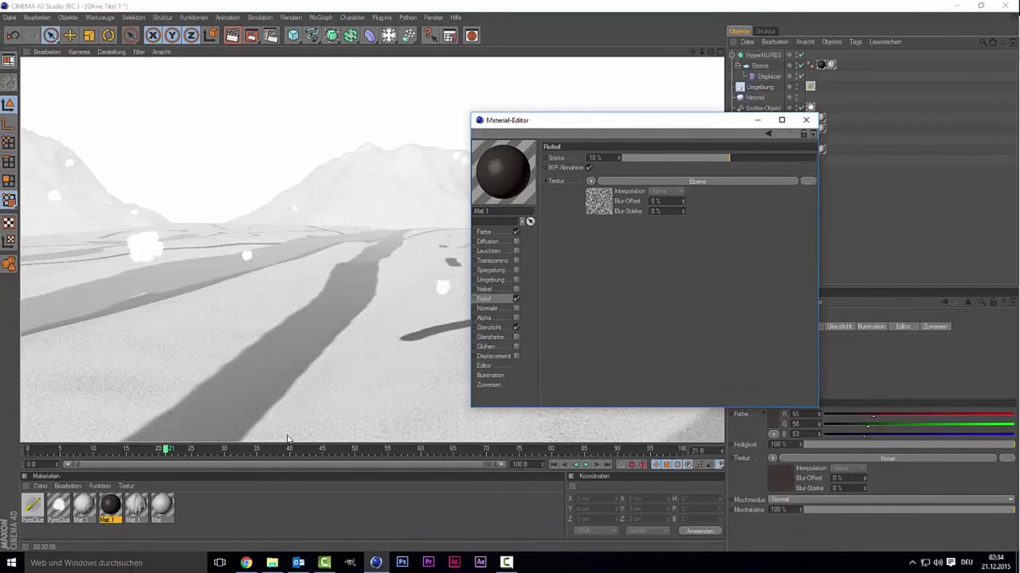
# - Nudge the Displacer's height in its Objekt tab and test-render the terrain
pyautogui.click(805, 119)
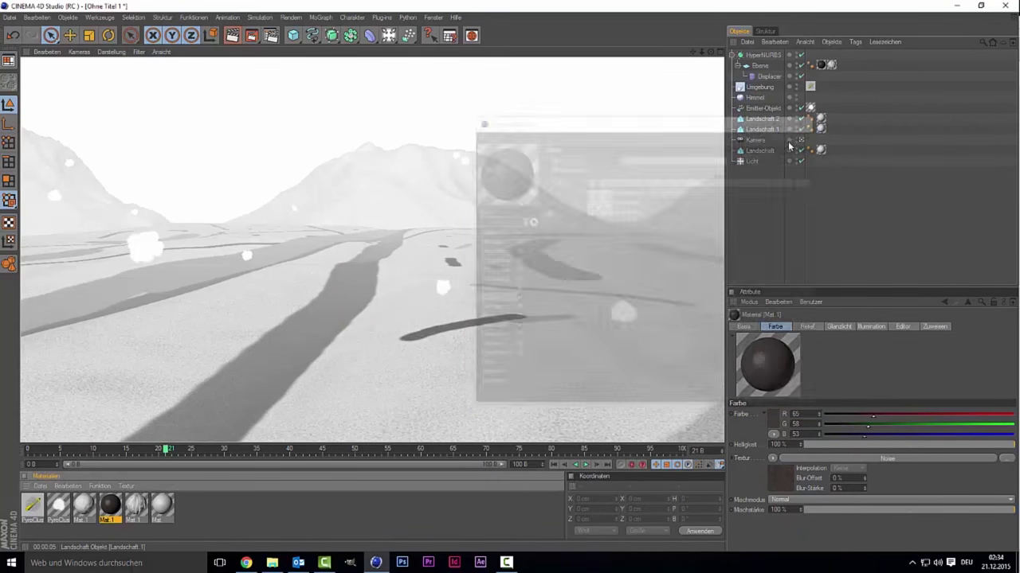
pyautogui.click(768, 76)
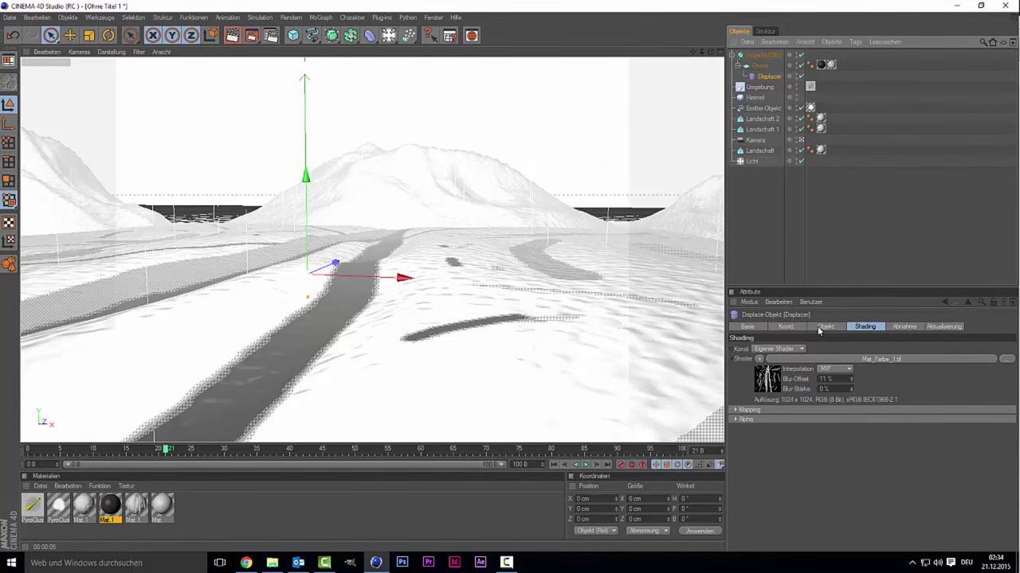
pyautogui.click(824, 327)
pyautogui.moveTo(786, 372); pyautogui.dragTo(786, 384)
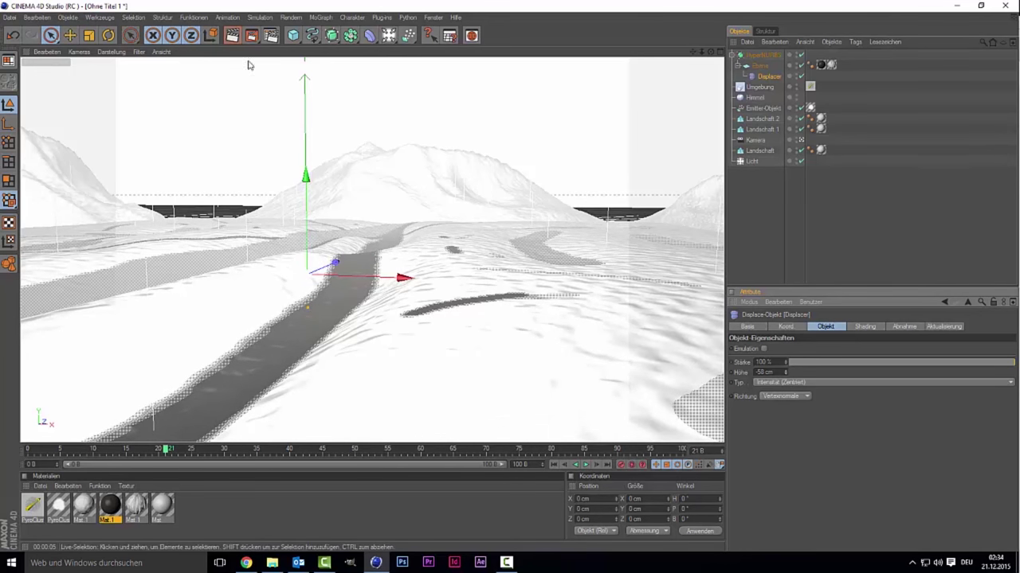
pyautogui.click(226, 40)
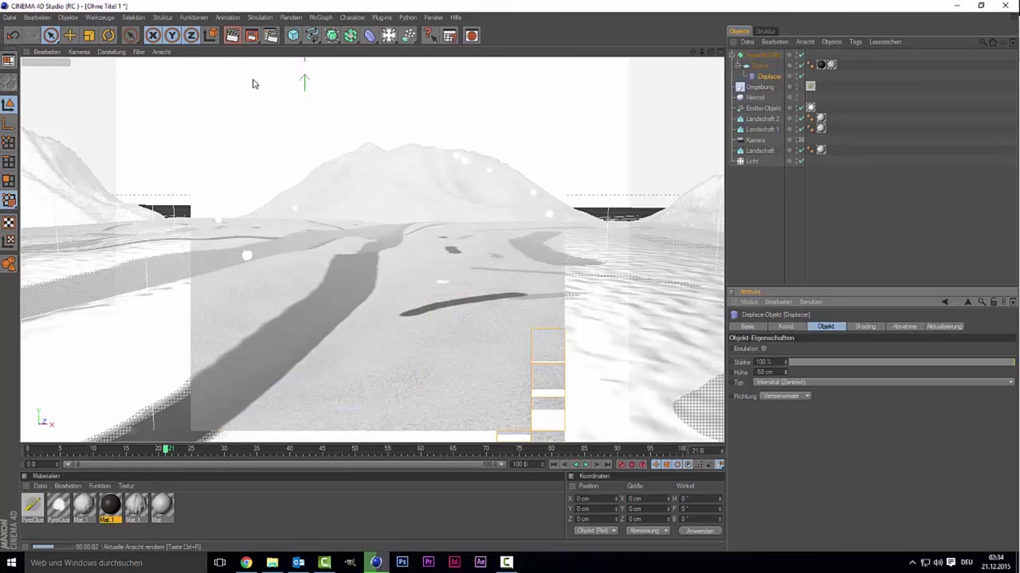
pyautogui.click(599, 364)
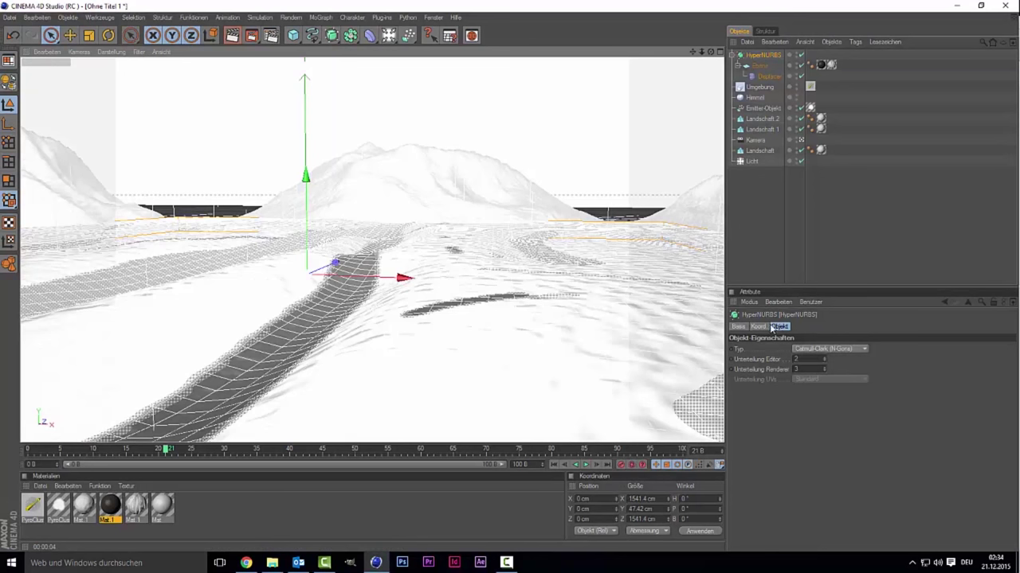
# - Set the Displacer height to about -63 cm and re-render the river channels
pyautogui.click(768, 76)
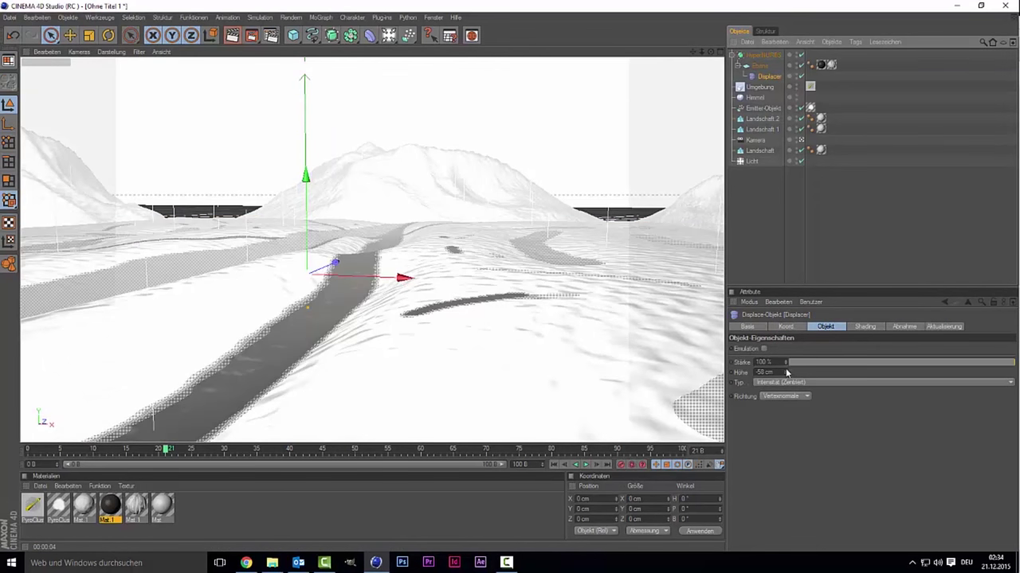
pyautogui.moveTo(784, 375); pyautogui.dragTo(785, 414)
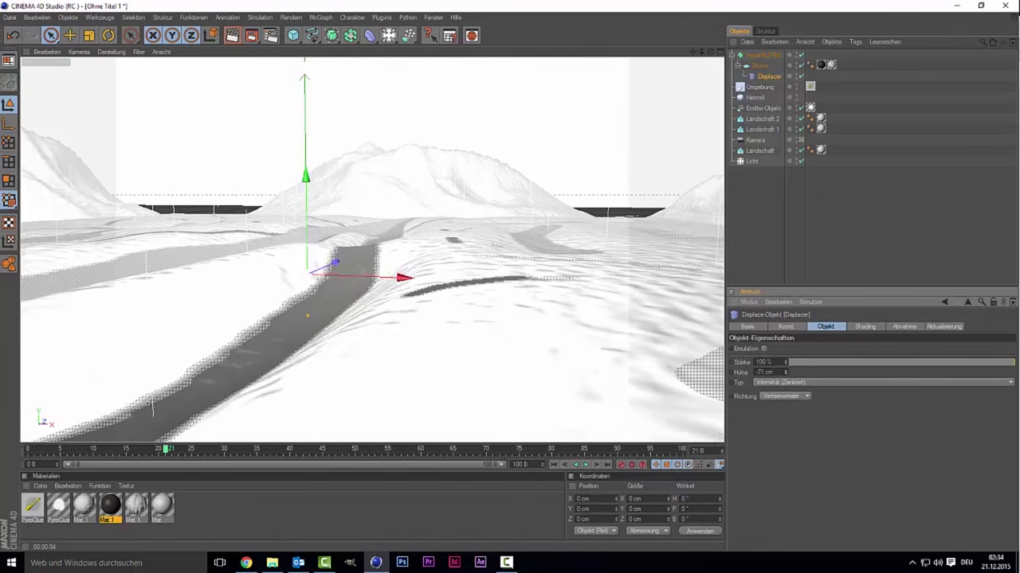
pyautogui.moveTo(785, 372); pyautogui.dragTo(725, 195)
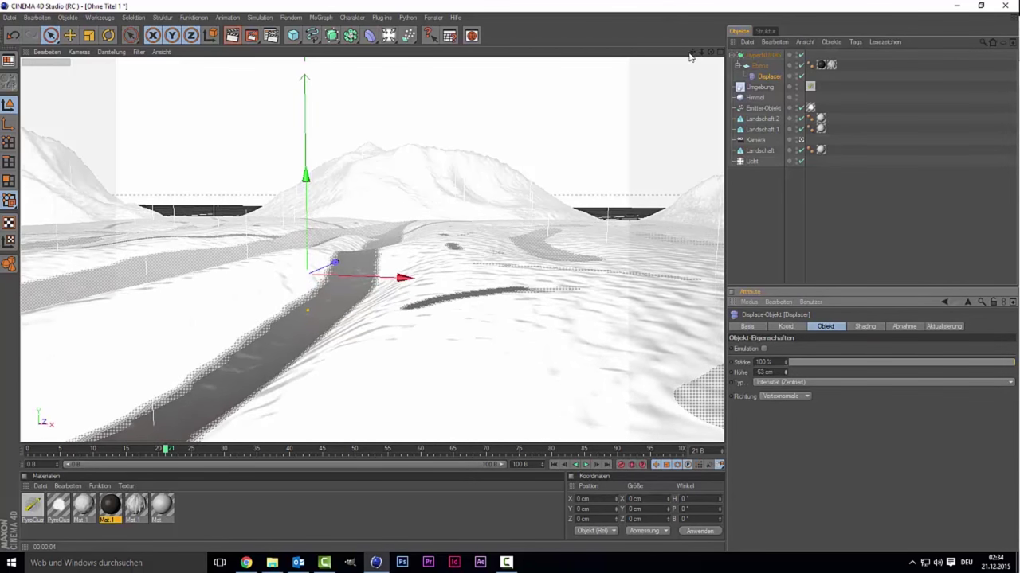
pyautogui.moveTo(690, 56); pyautogui.dragTo(701, 61)
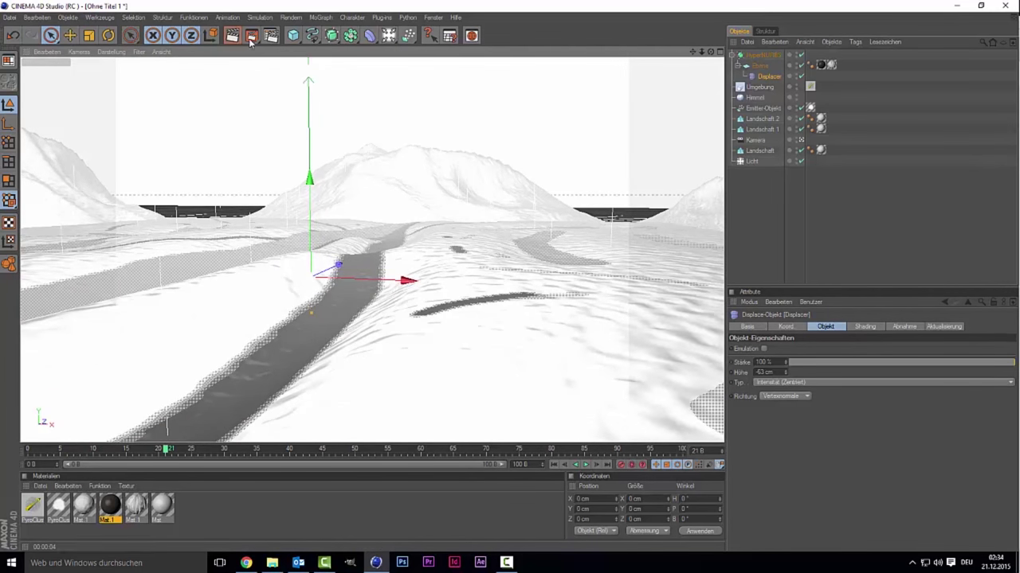
pyautogui.click(232, 35)
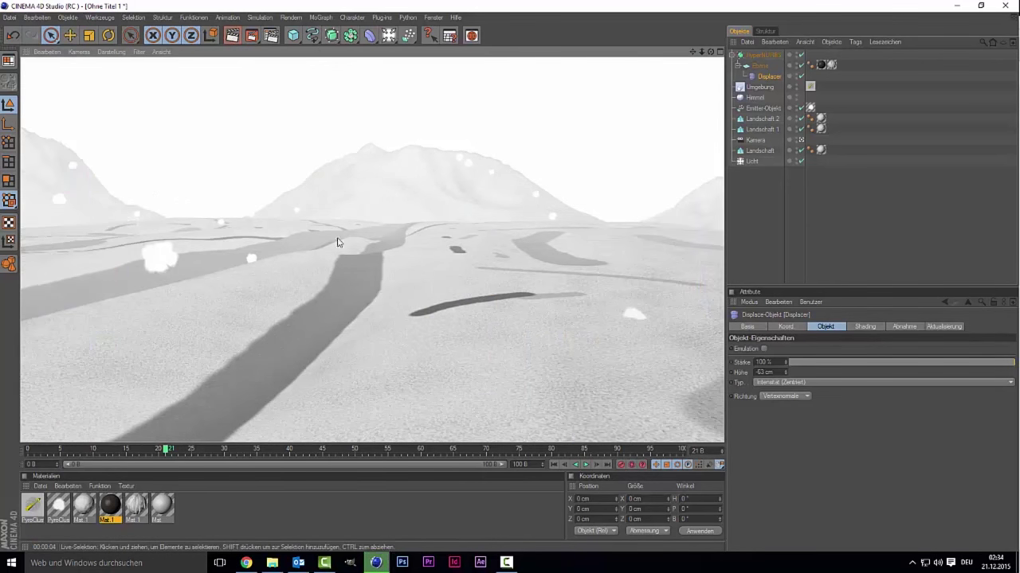
pyautogui.click(762, 55)
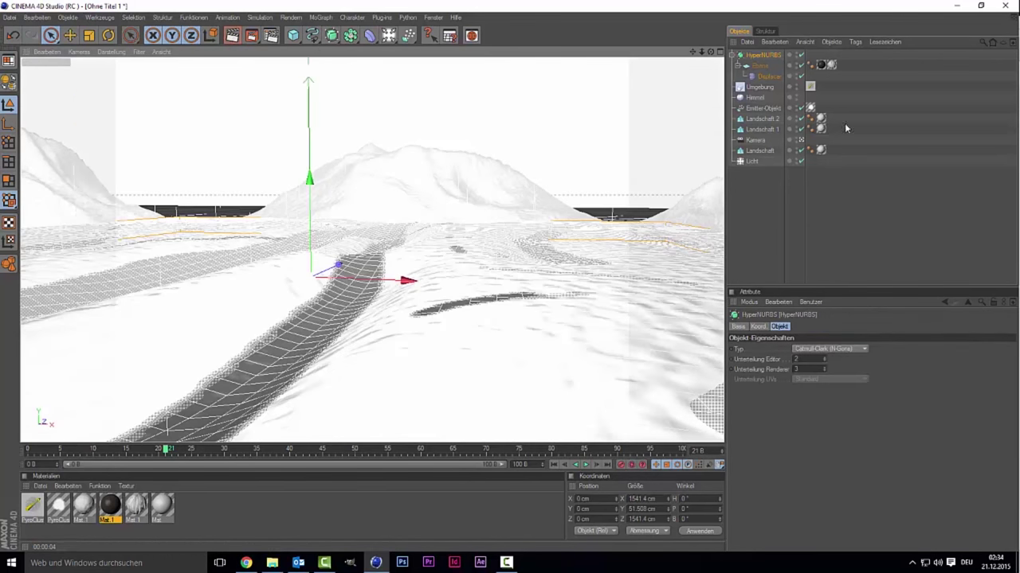
# - Set the Displacer shader's Blur-Offset to 6 % and Blur-Stärke to 2 %, then render
pyautogui.click(770, 76)
pyautogui.click(874, 328)
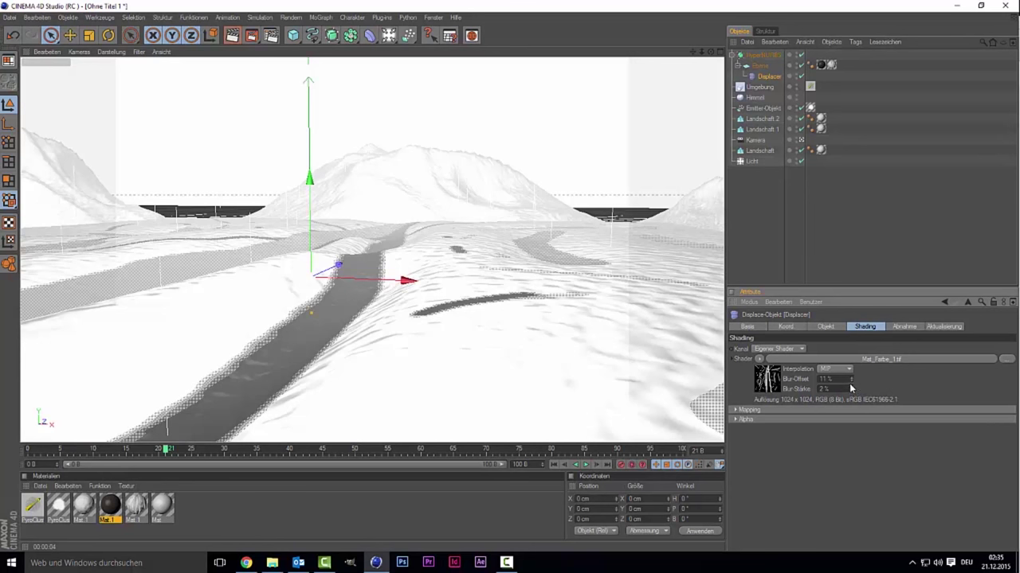
pyautogui.moveTo(850, 380); pyautogui.dragTo(851, 386)
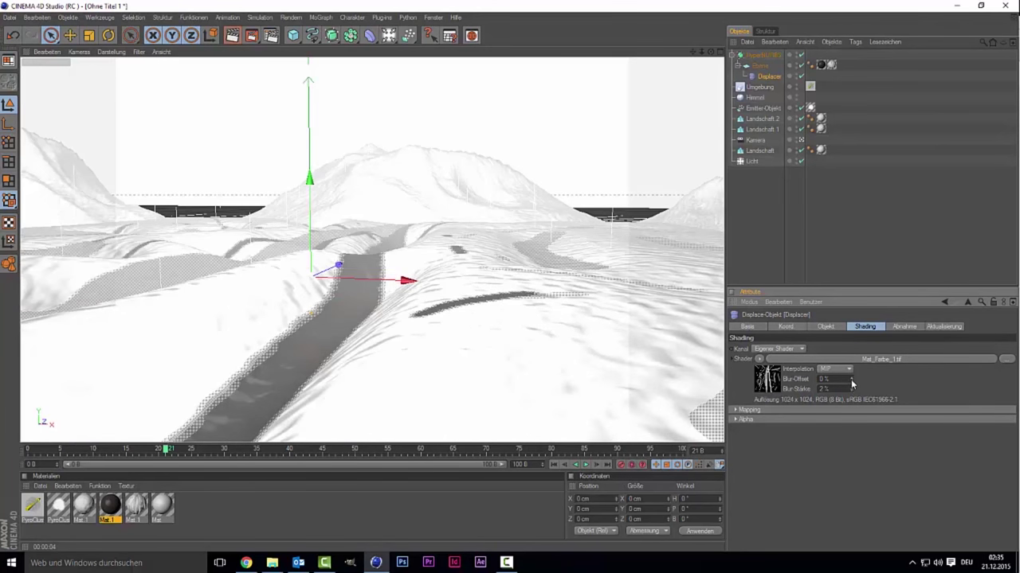
pyautogui.moveTo(851, 382); pyautogui.dragTo(851, 384)
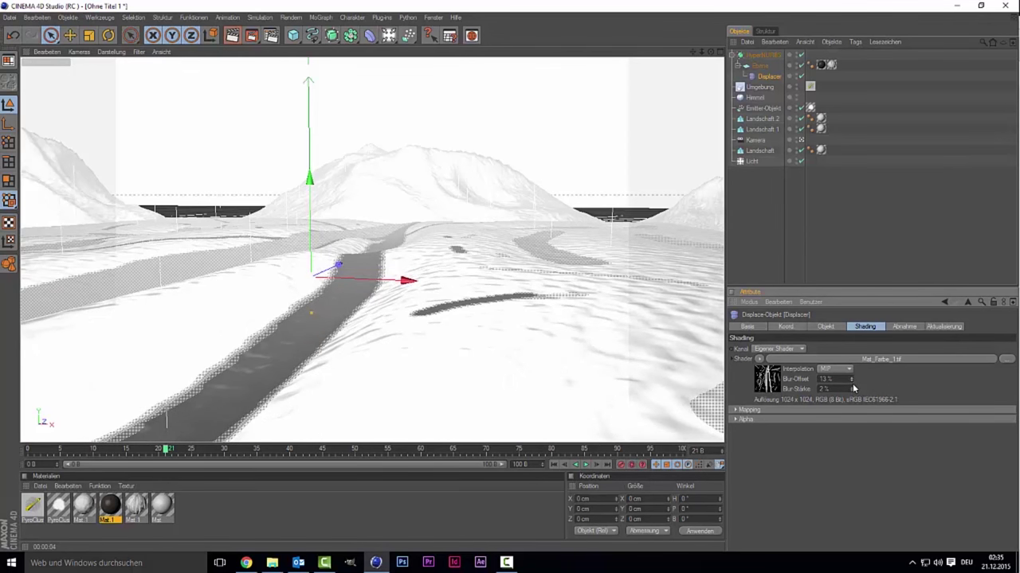
pyautogui.moveTo(852, 386); pyautogui.dragTo(851, 387)
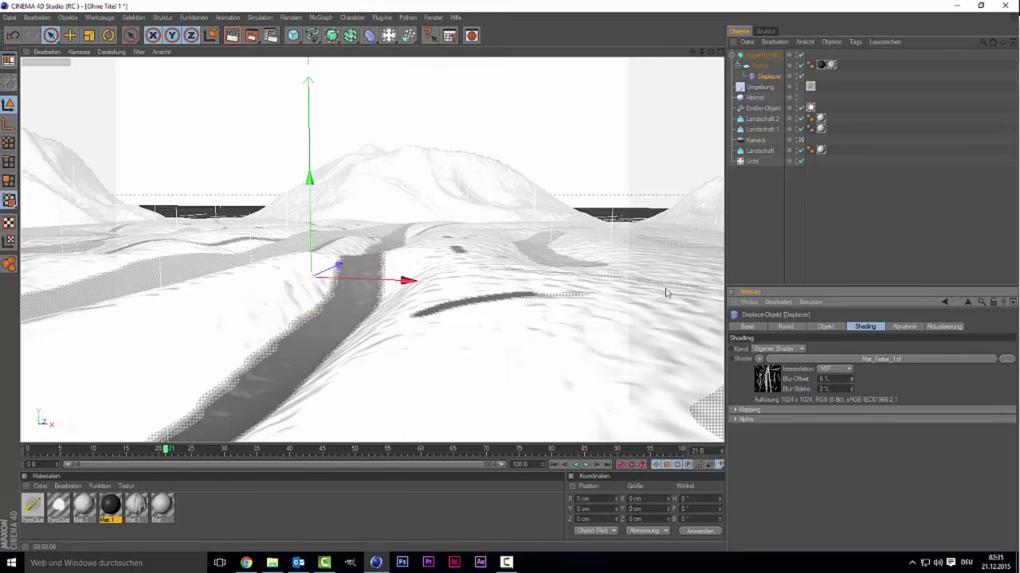
pyautogui.click(231, 42)
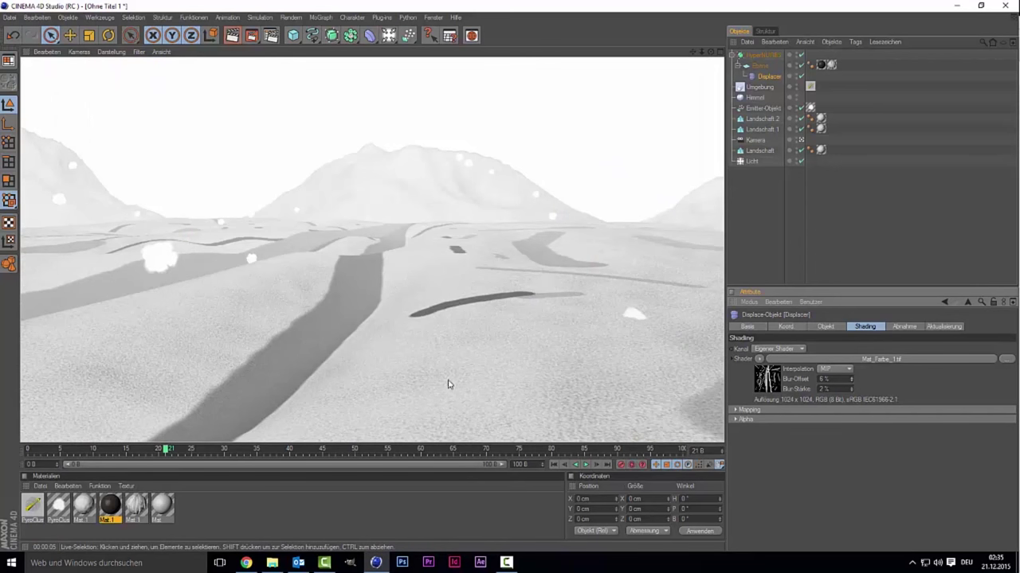
pyautogui.click(92, 516)
# - Open the white snow material Mat.1 and reach its specular colour Noise shader settings
pyautogui.click(136, 511)
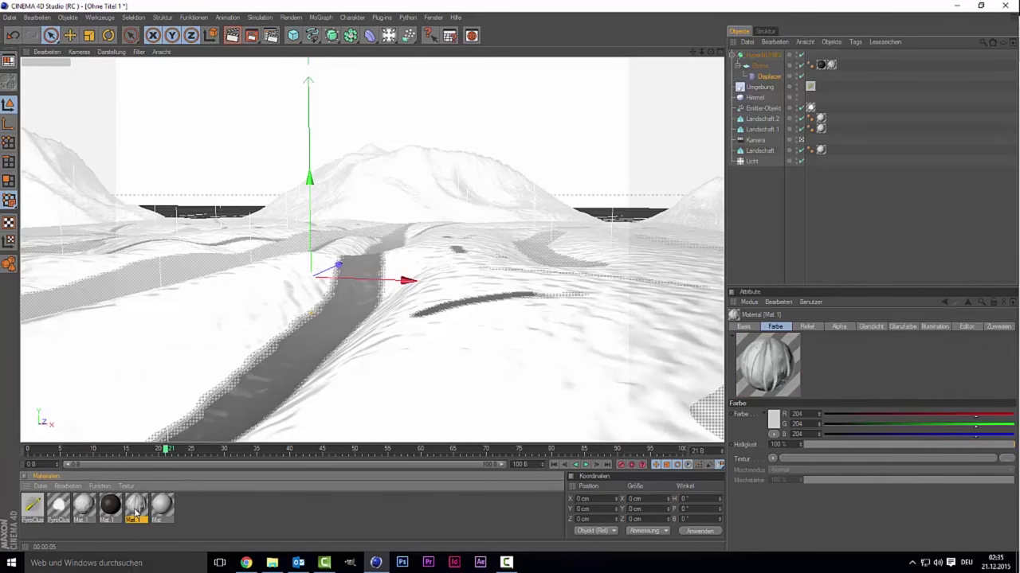
pyautogui.doubleClick(135, 511)
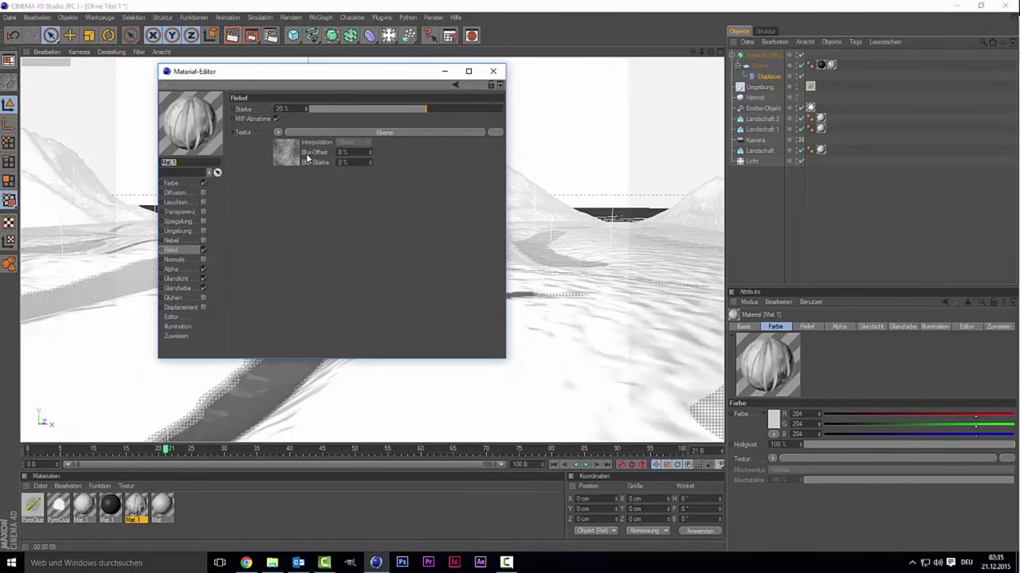
pyautogui.click(172, 272)
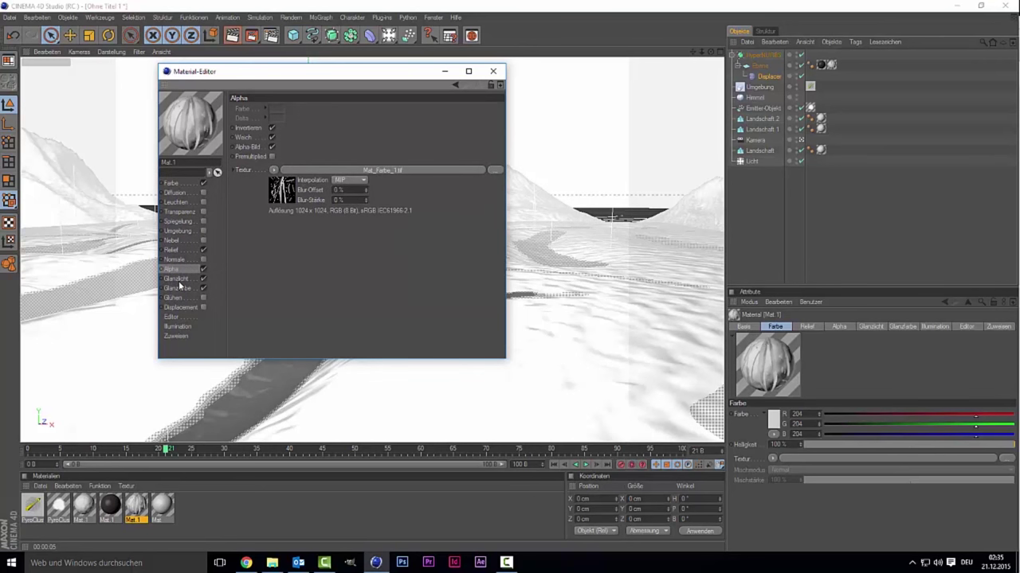
pyautogui.click(179, 280)
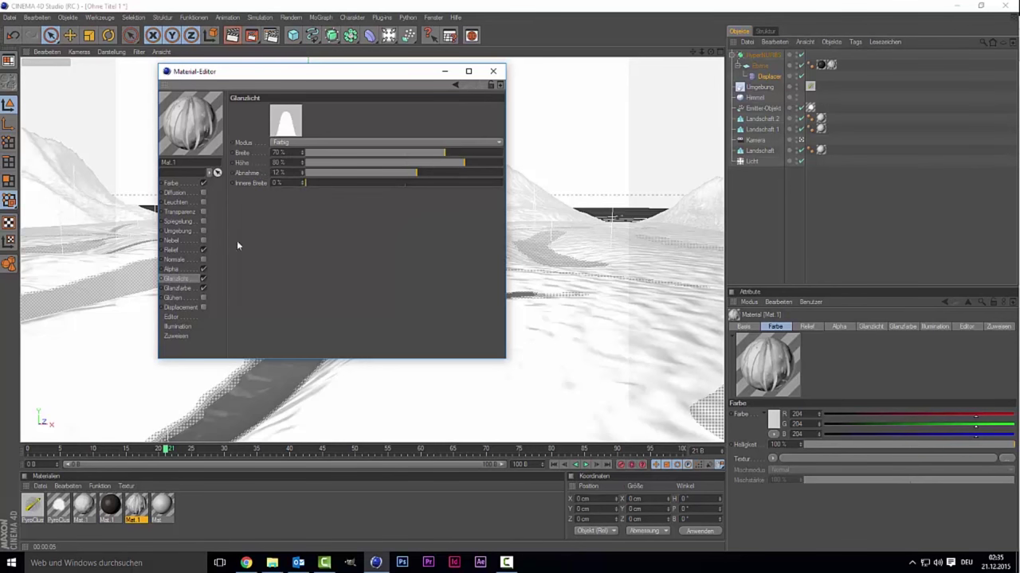
pyautogui.click(180, 290)
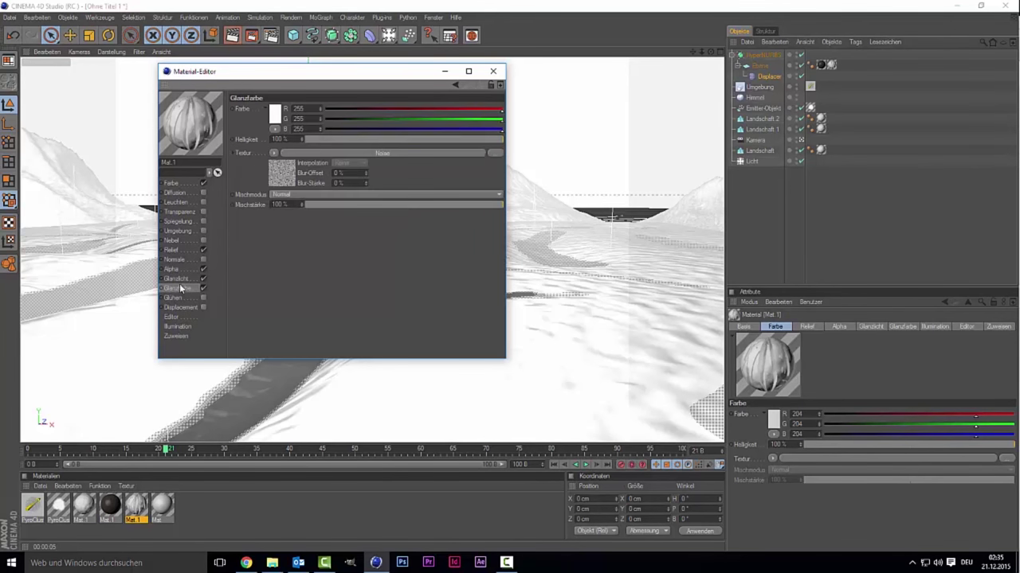
pyautogui.click(289, 180)
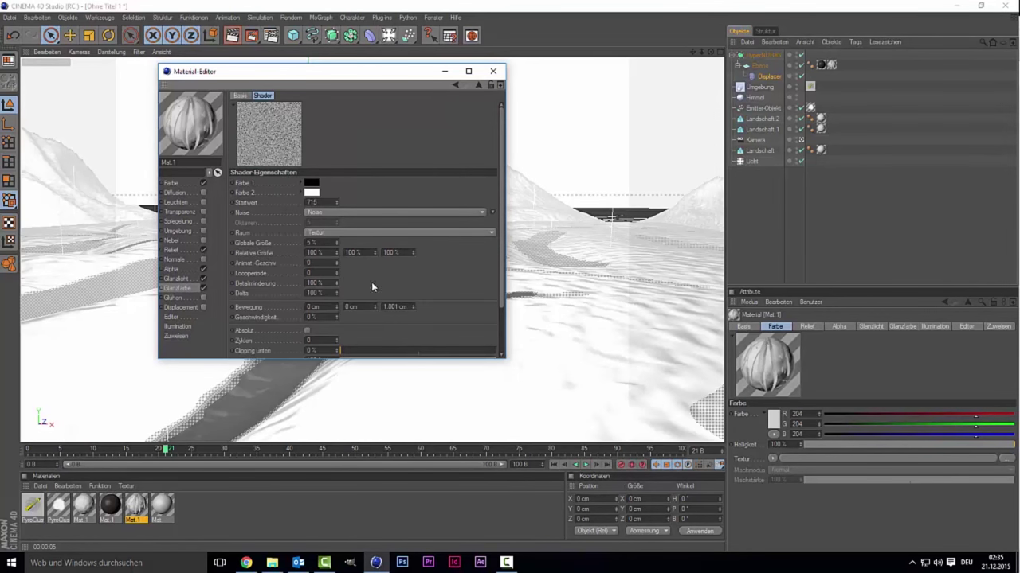
# - Set the noise contrast to 0 % and brightness to about -39 %, then close and render
pyautogui.scroll(-2, 405, 282)
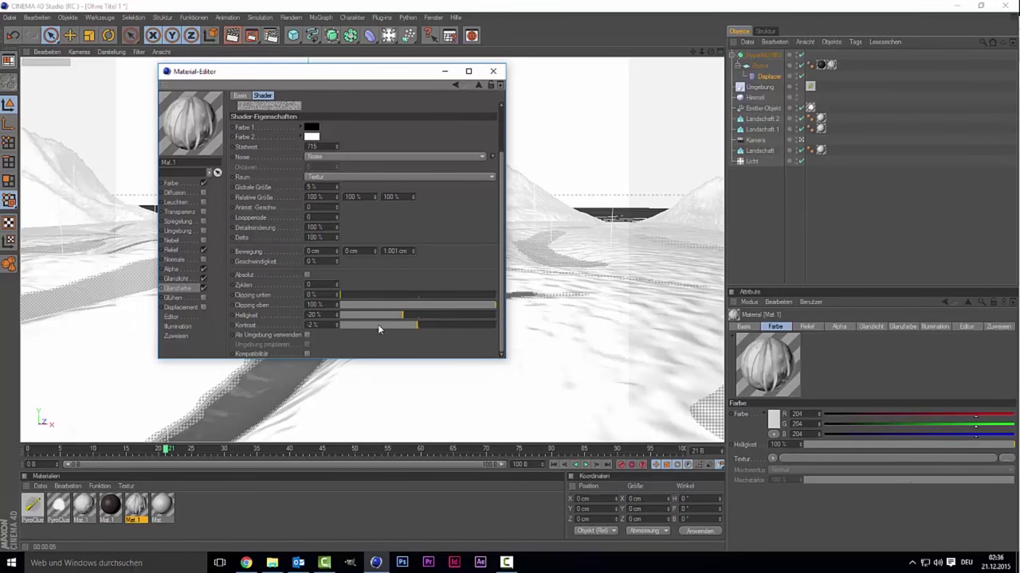
pyautogui.scroll(1, 310, 321)
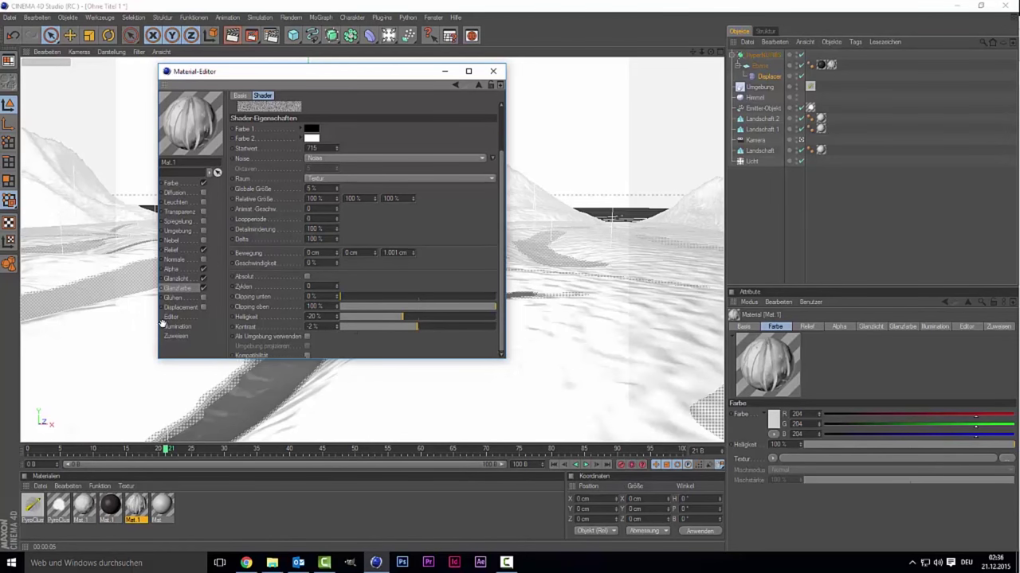
pyautogui.doubleClick(314, 329)
pyautogui.write('0')
pyautogui.press('Return')
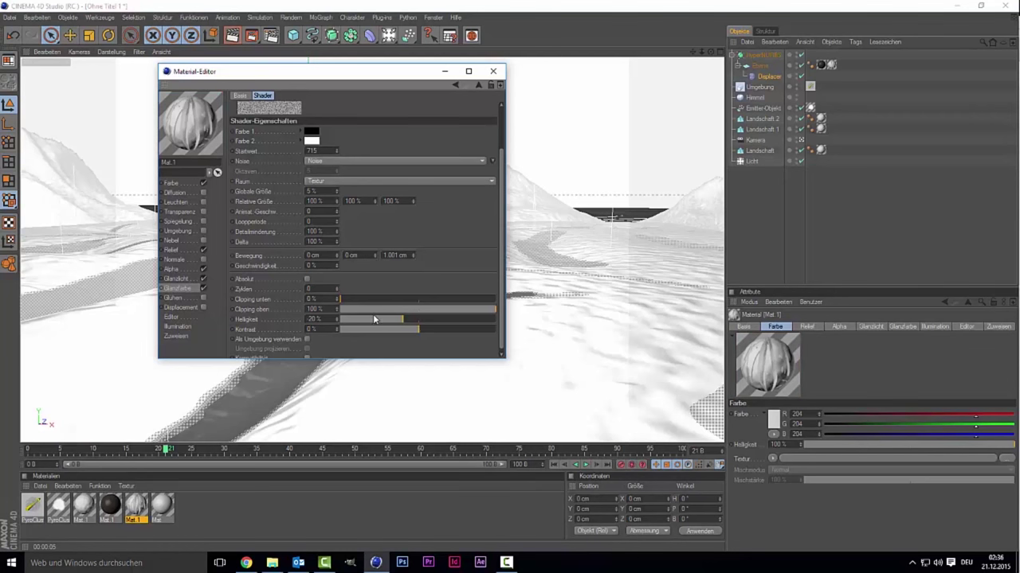
pyautogui.moveTo(402, 318); pyautogui.dragTo(388, 319)
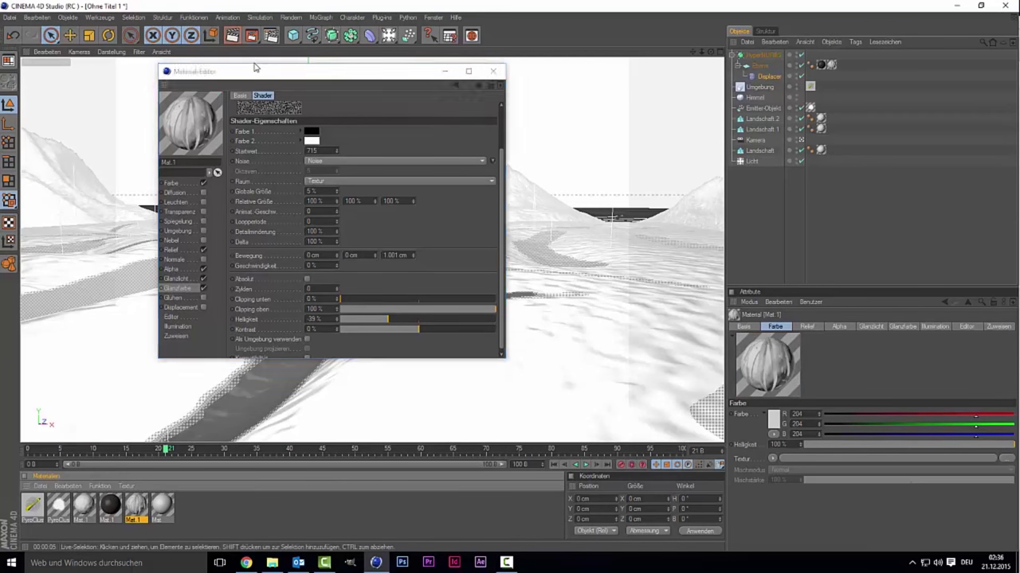
pyautogui.click(494, 71)
pyautogui.hotkey('ctrl', 'r')
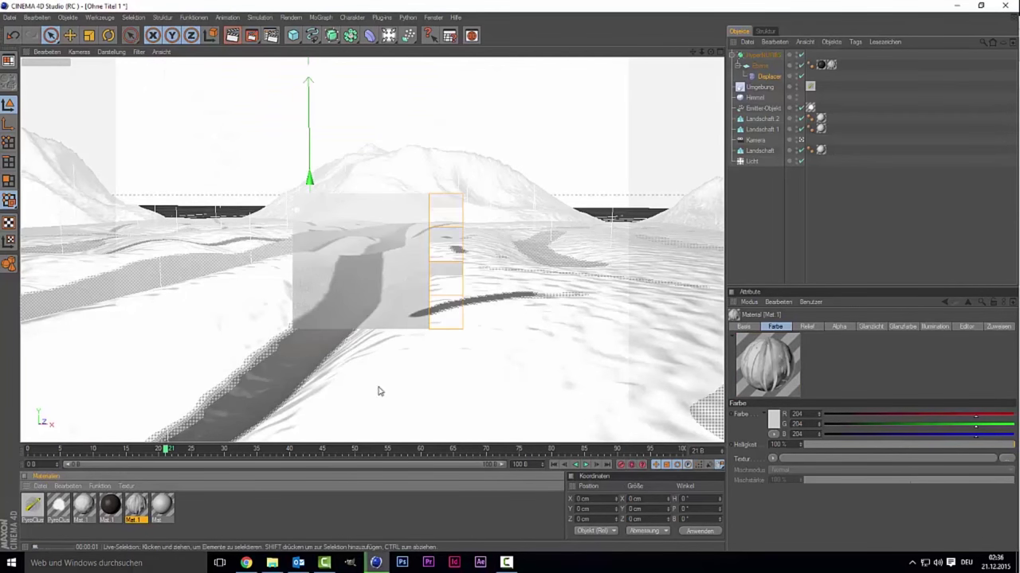